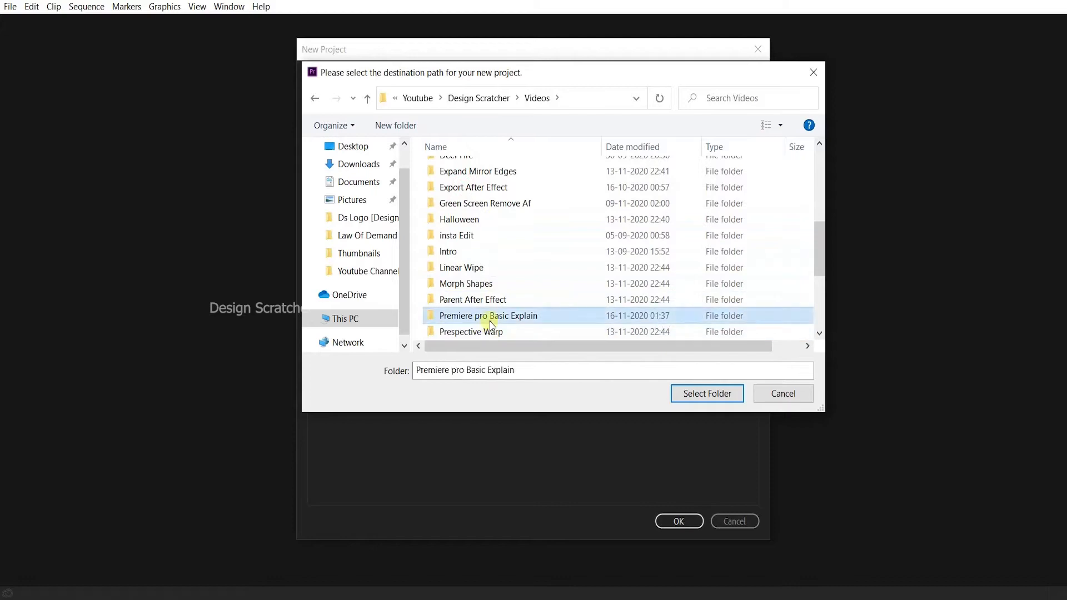
# Create a new project named "Premiere pro Basic Explain", stored in the Premiere pro Basic Explain folder inside Videos.
pyautogui.tripleClick(529, 372)
pyautogui.hotkey('ctrl', 'c')
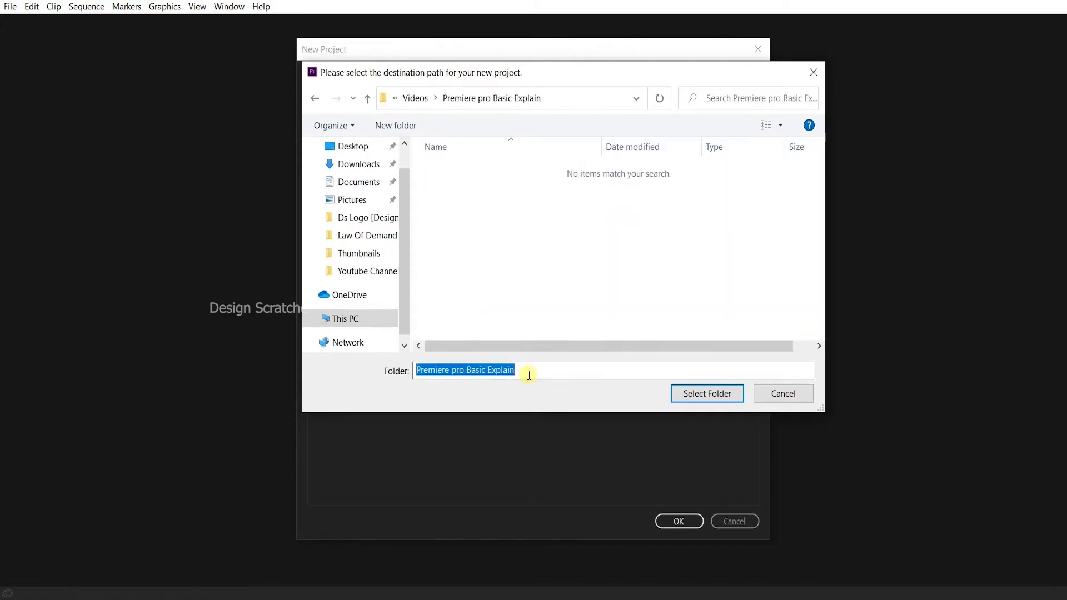
pyautogui.click(691, 392)
pyautogui.click(425, 87)
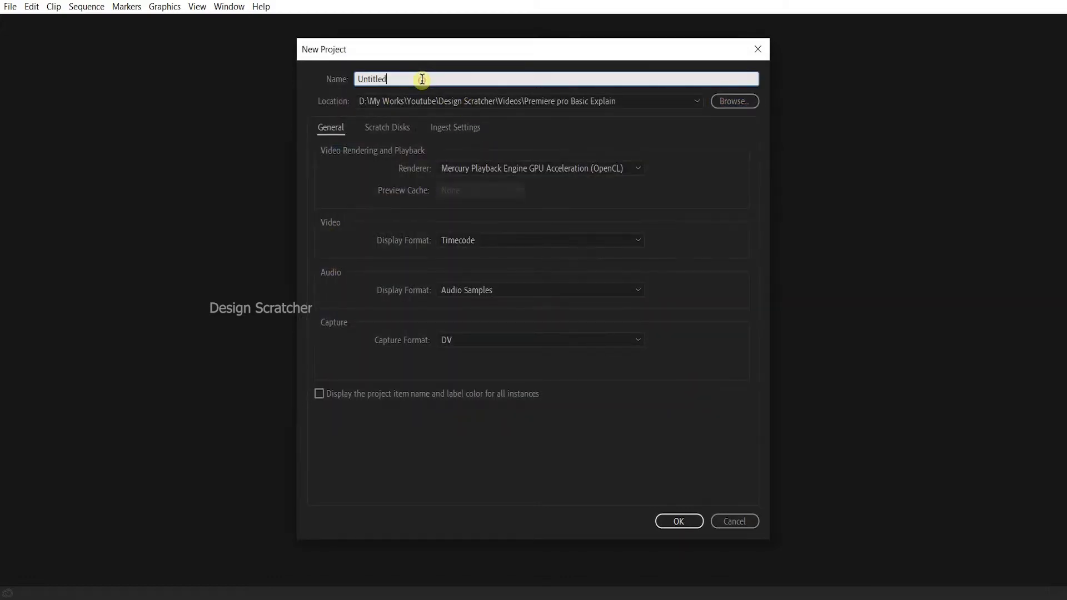
pyautogui.hotkey('ctrl', 'a')
pyautogui.hotkey('ctrl', 'v')
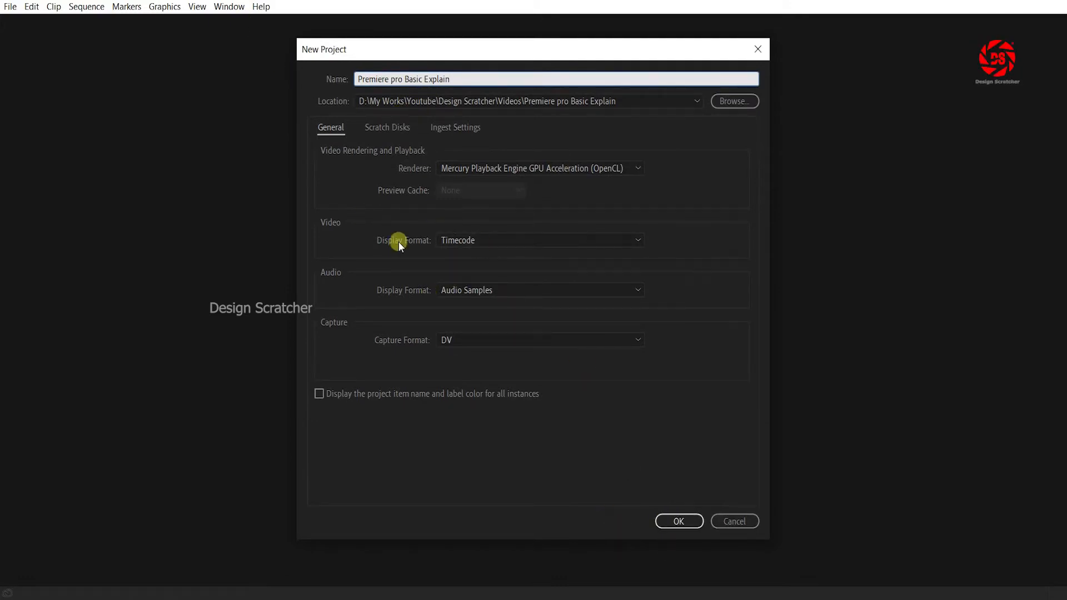
pyautogui.click(678, 522)
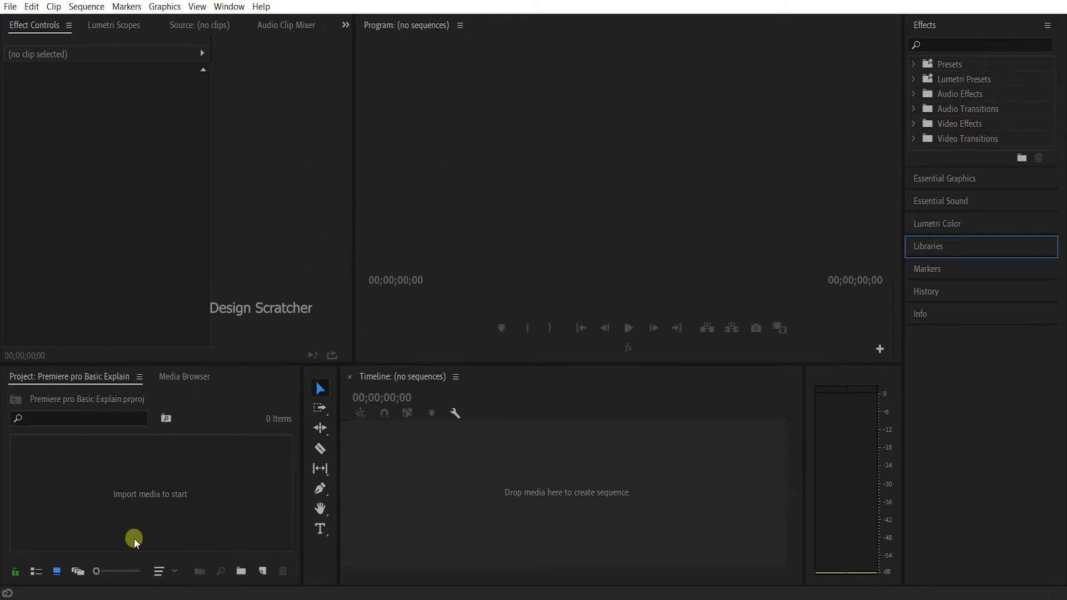
pyautogui.click(10, 6)
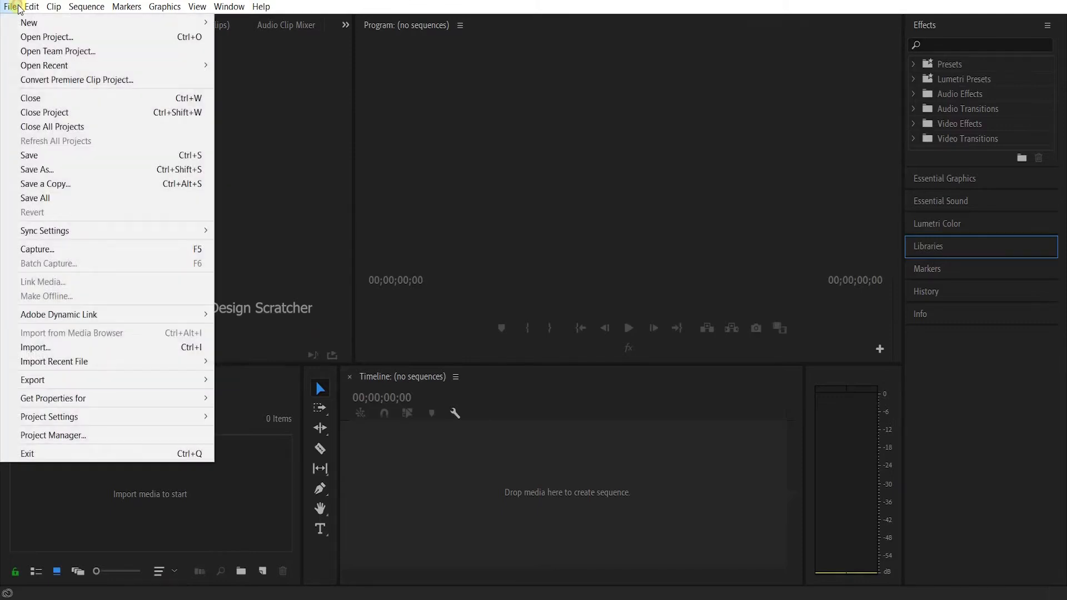
pyautogui.moveTo(124, 23)
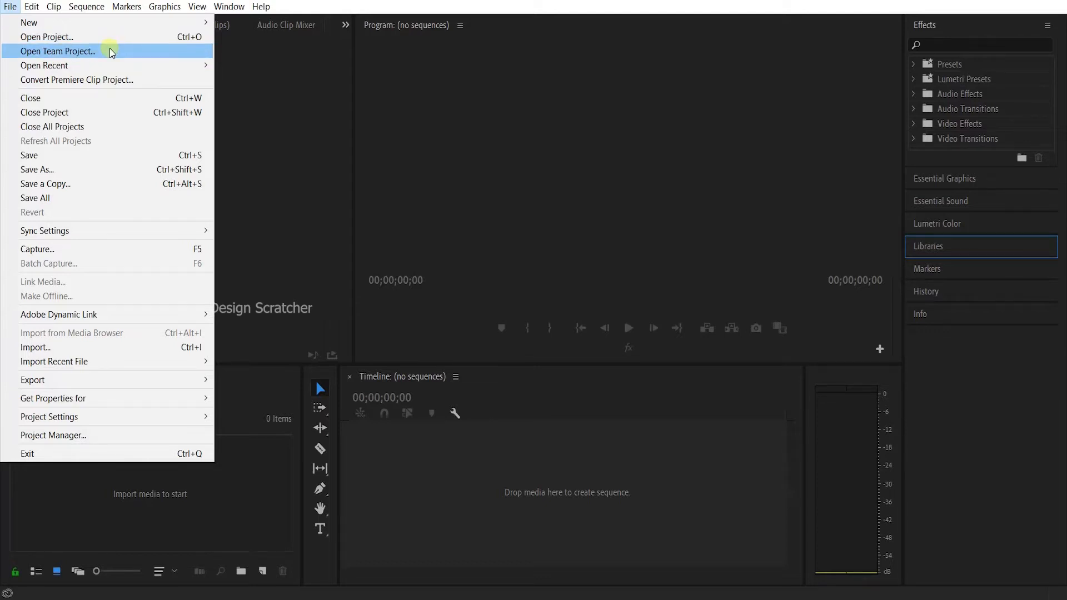
pyautogui.moveTo(111, 65)
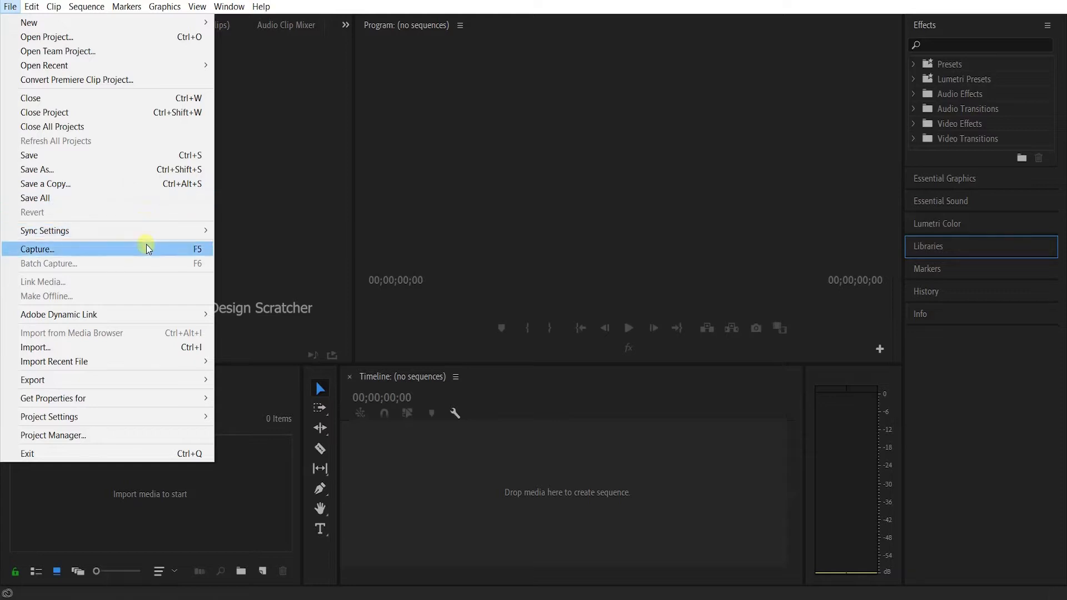
pyautogui.moveTo(146, 236)
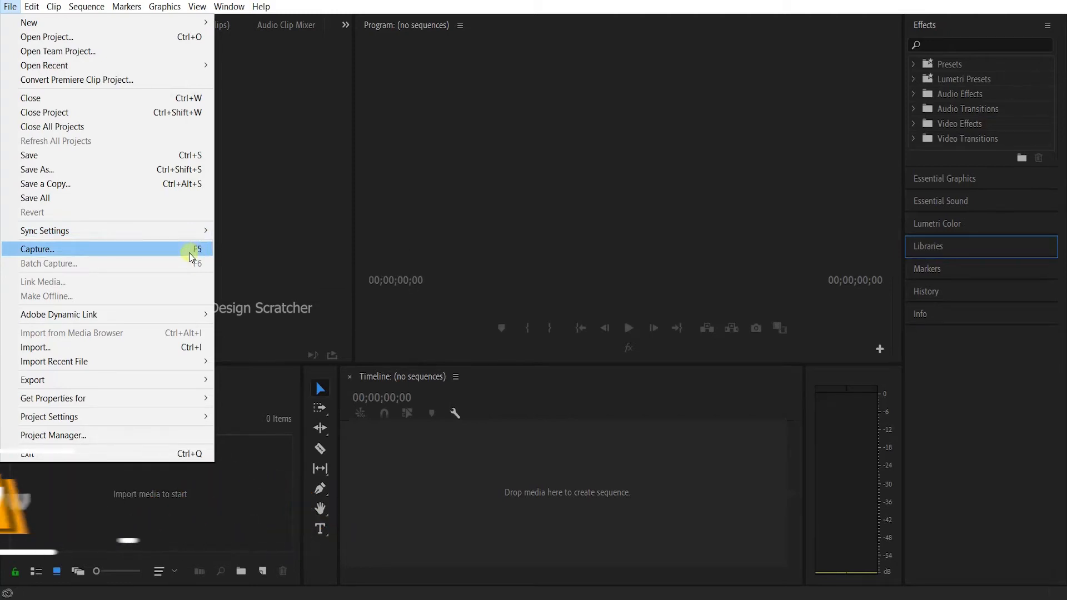
pyautogui.moveTo(133, 315)
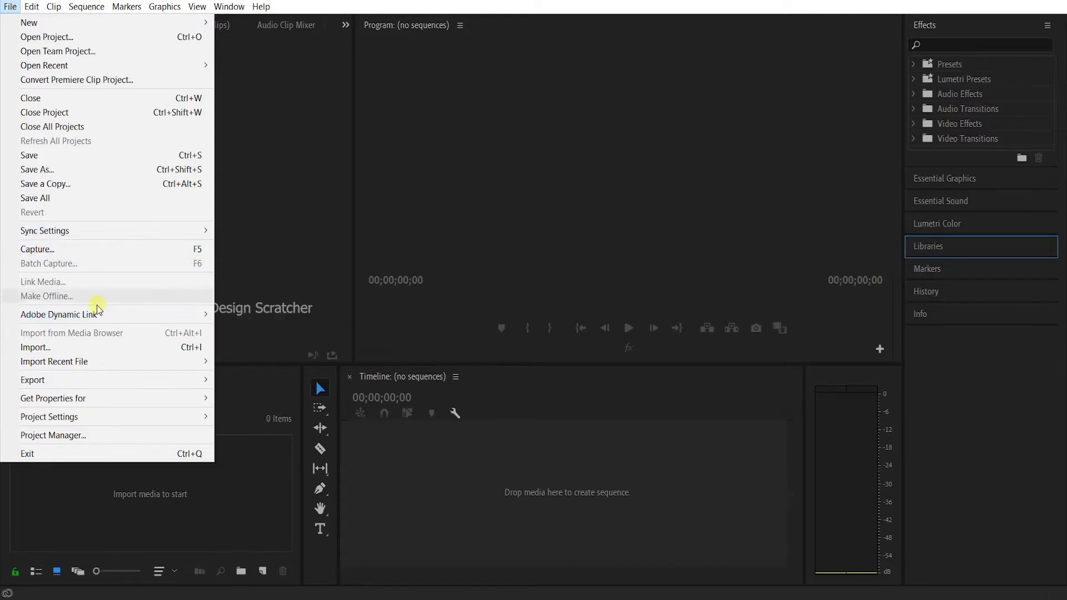
pyautogui.moveTo(98, 314)
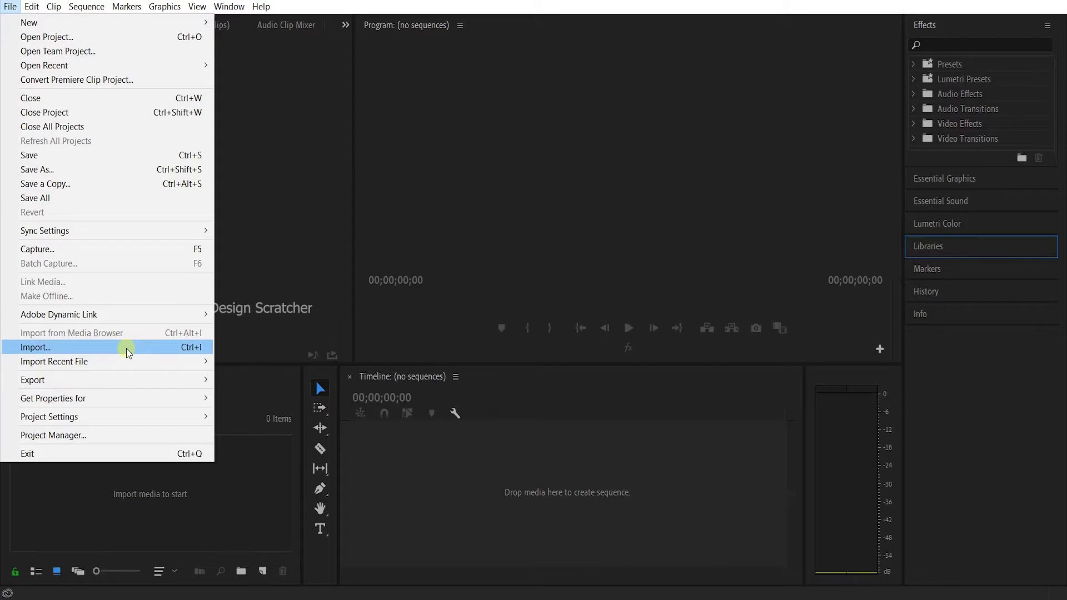
pyautogui.moveTo(116, 367)
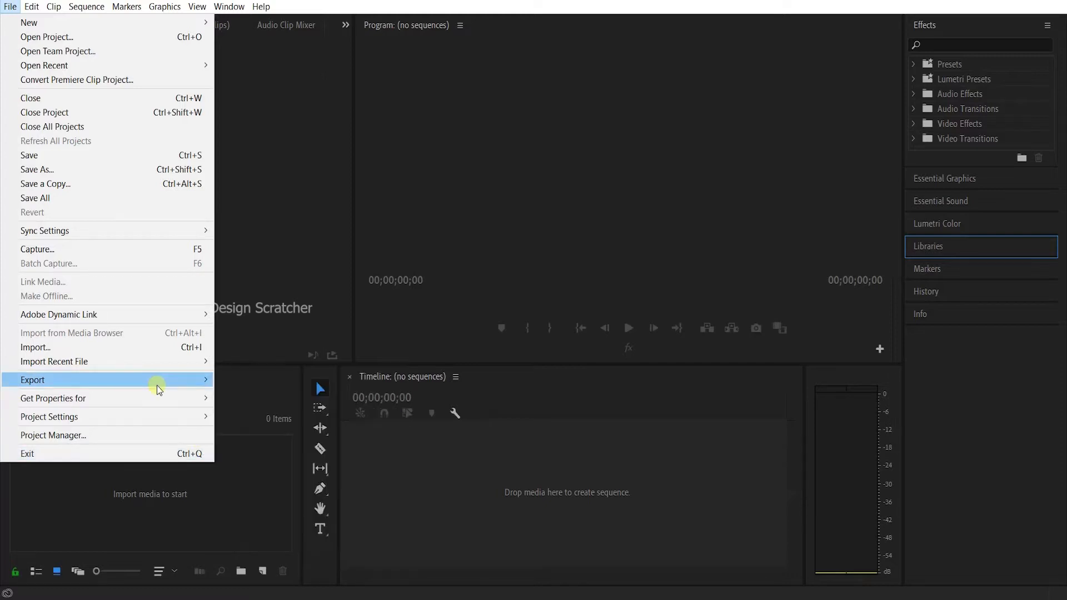
pyautogui.moveTo(159, 396)
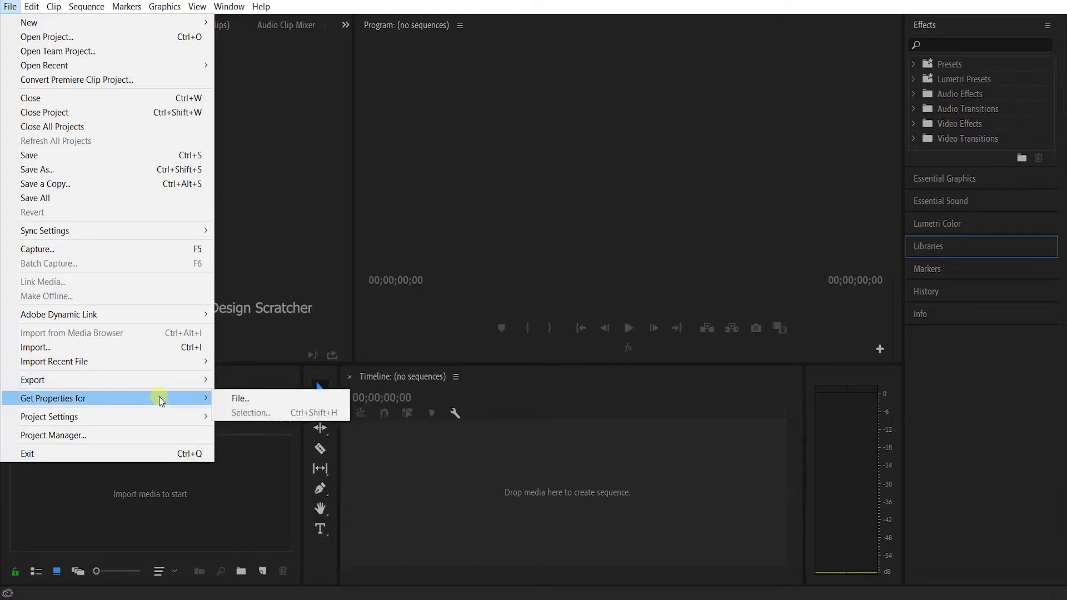
pyautogui.click(253, 396)
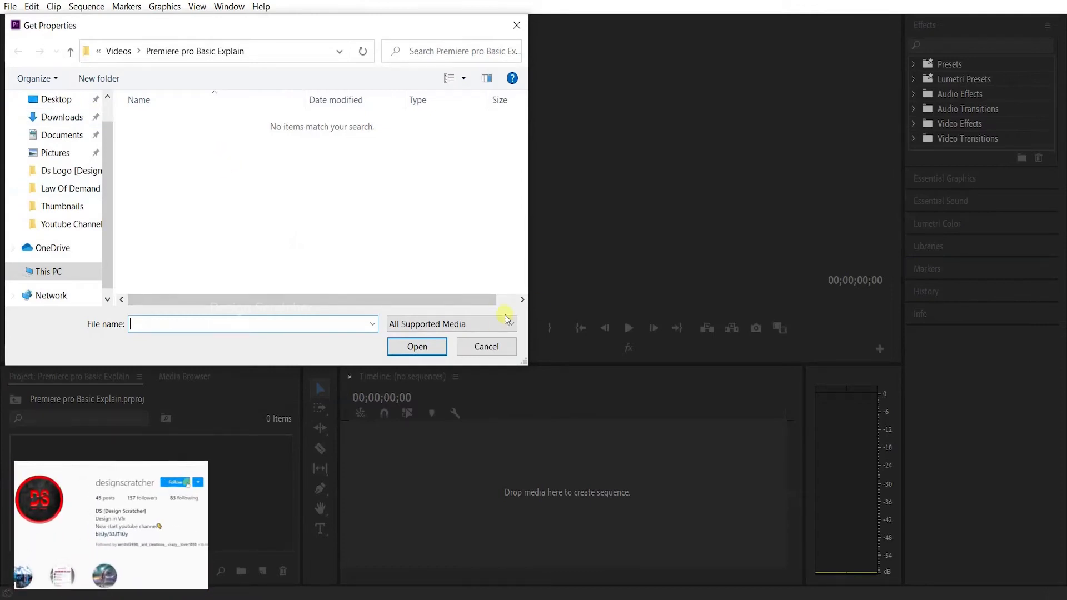
pyautogui.click(486, 346)
# Review the project's scratch disk, general and ingest settings, try the Ingest option, and close the settings without saving changes.
pyautogui.click(11, 7)
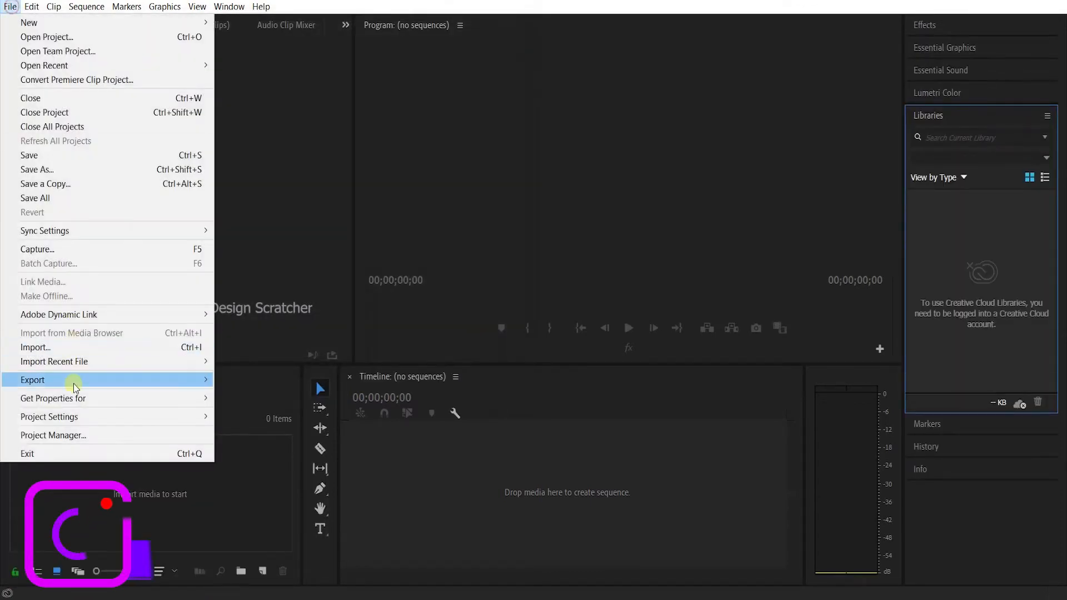
pyautogui.moveTo(72, 418)
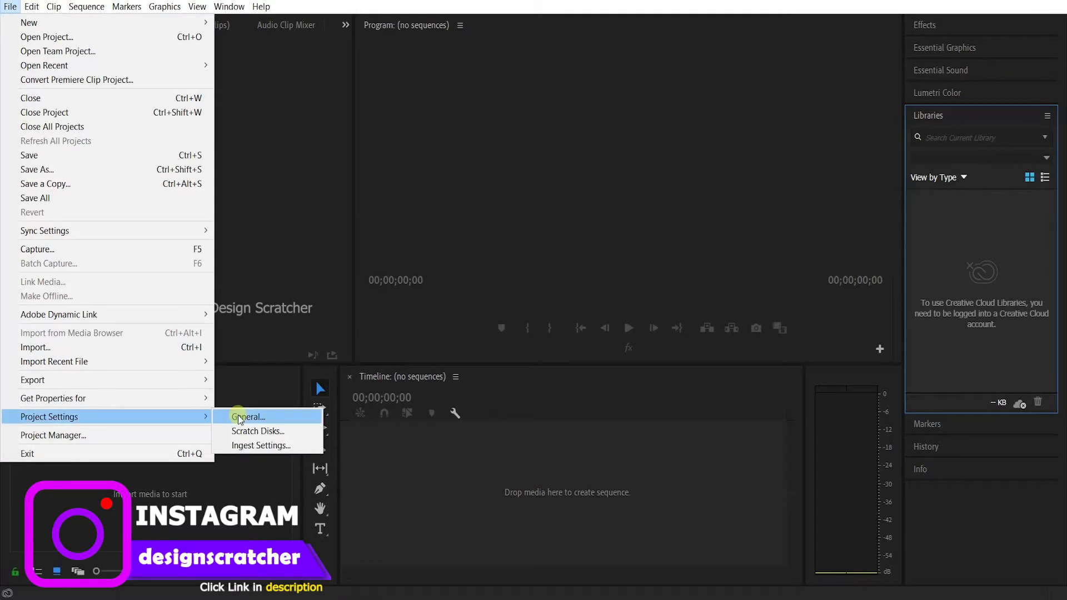
pyautogui.click(247, 431)
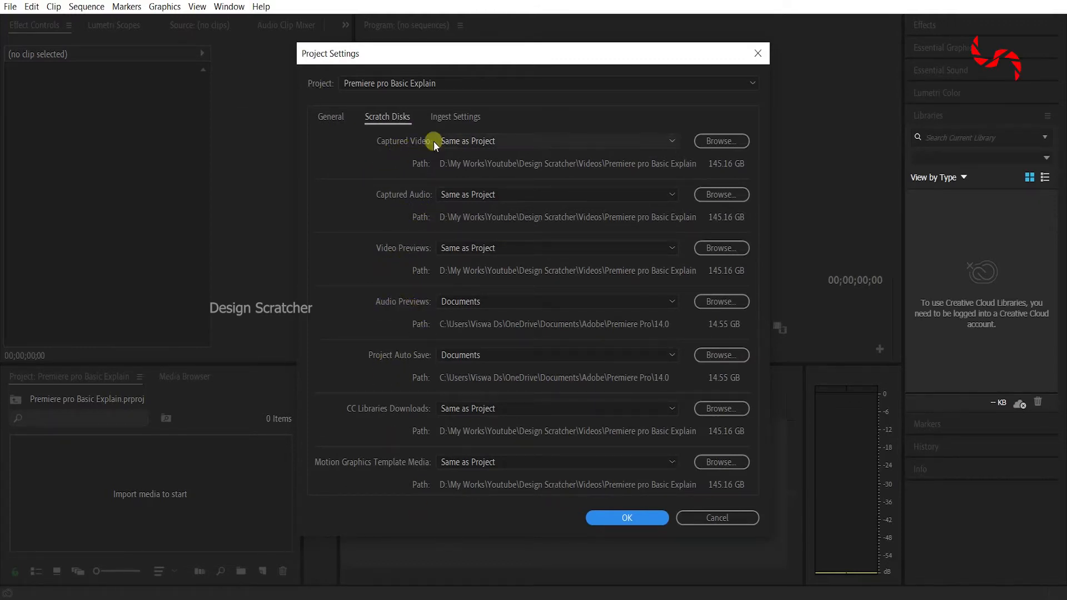
pyautogui.click(455, 116)
pyautogui.click(381, 115)
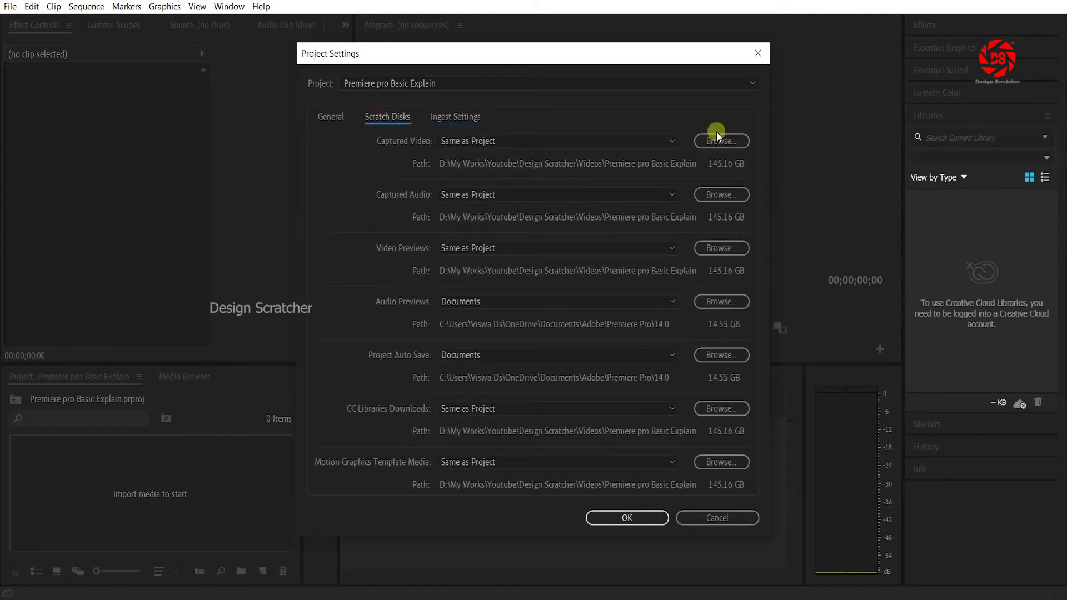
pyautogui.click(725, 139)
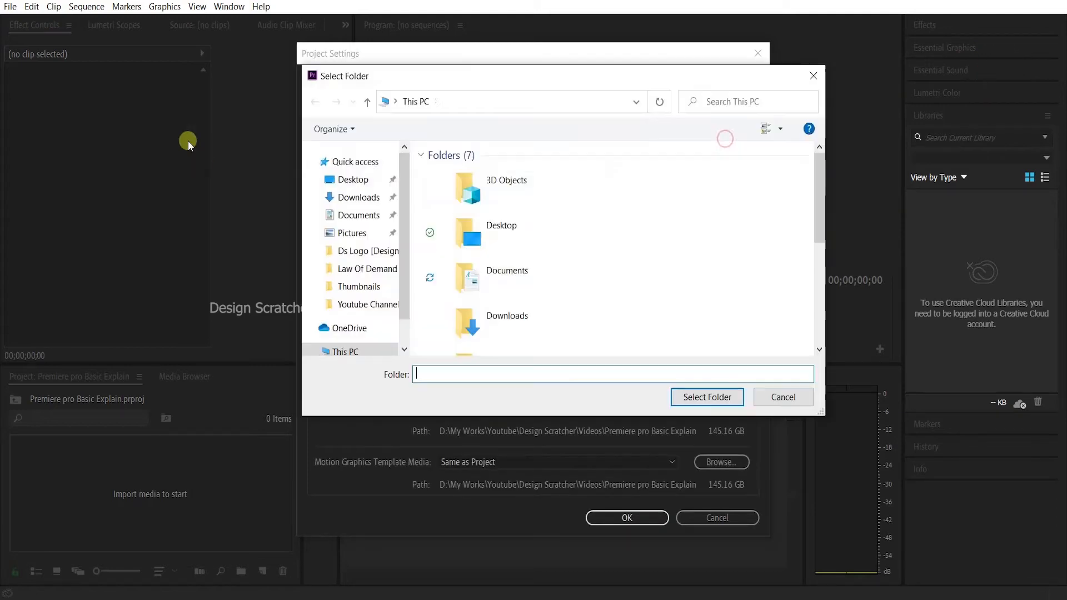
pyautogui.click(789, 396)
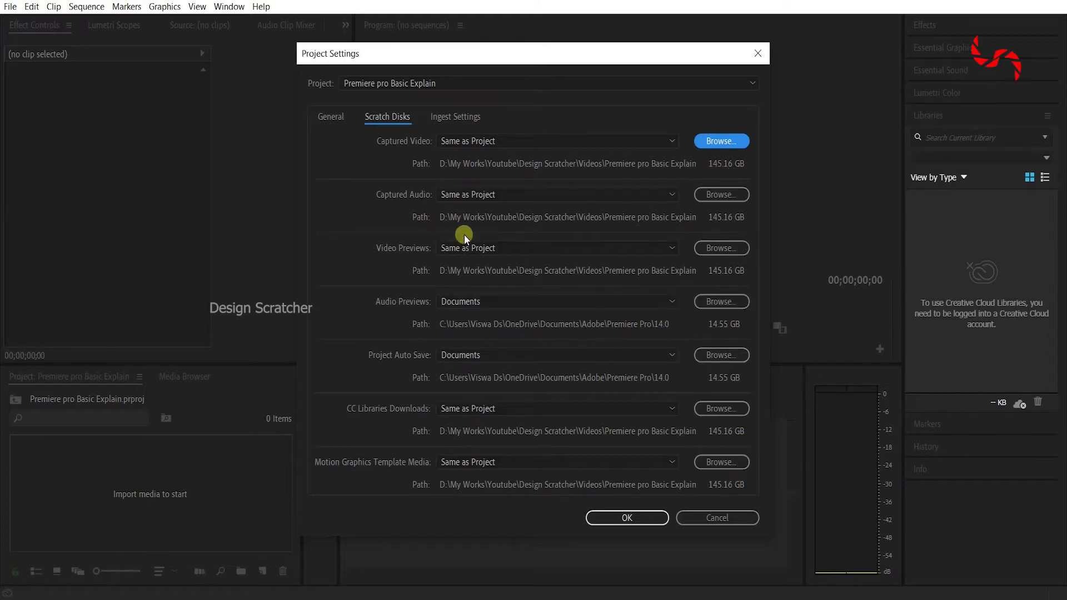
pyautogui.click(338, 121)
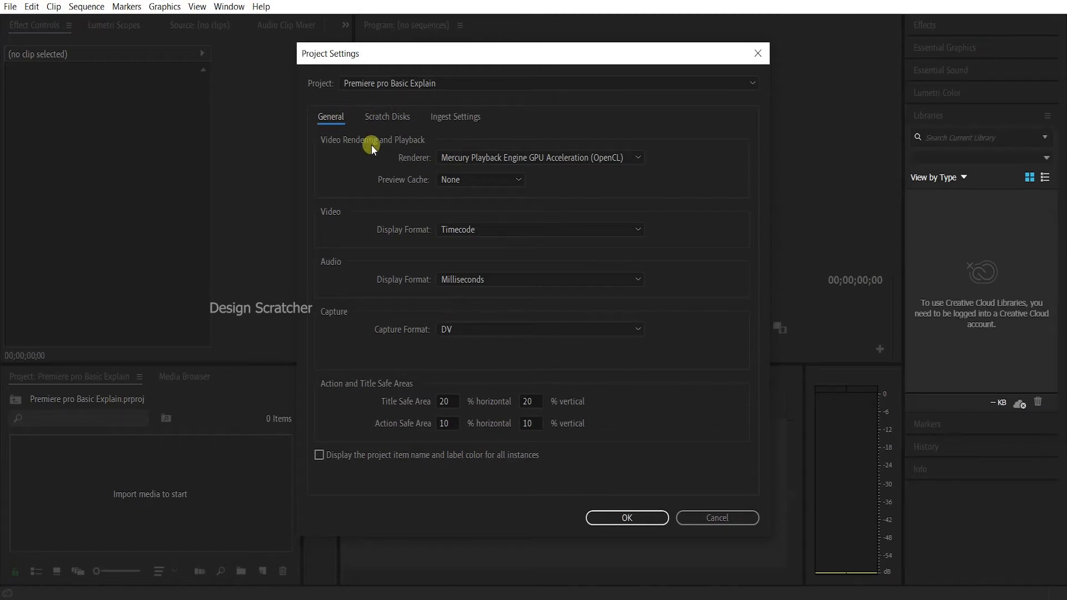
pyautogui.click(443, 117)
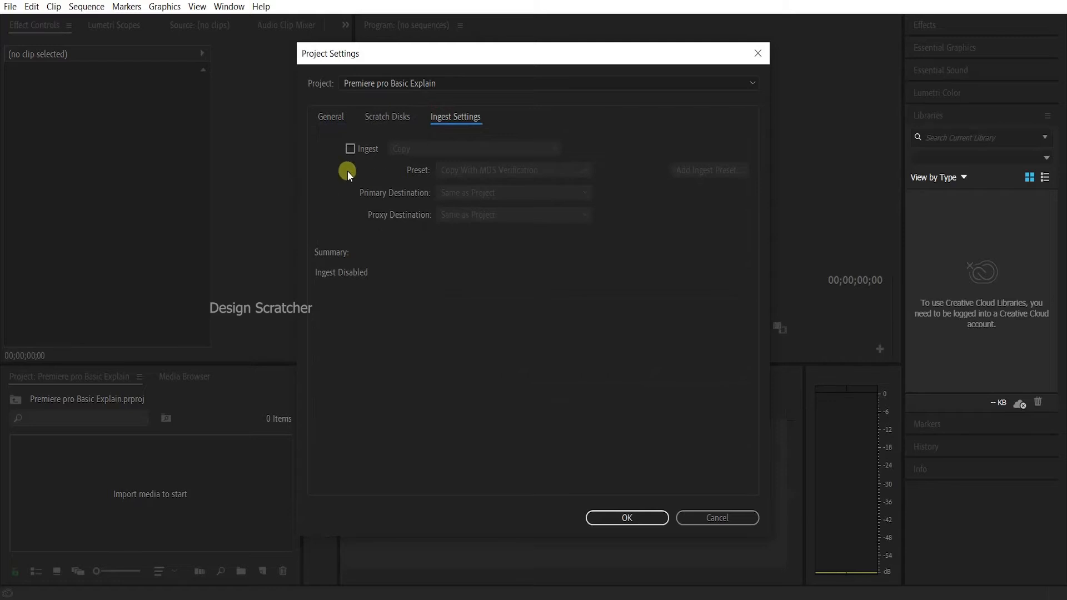
pyautogui.click(350, 148)
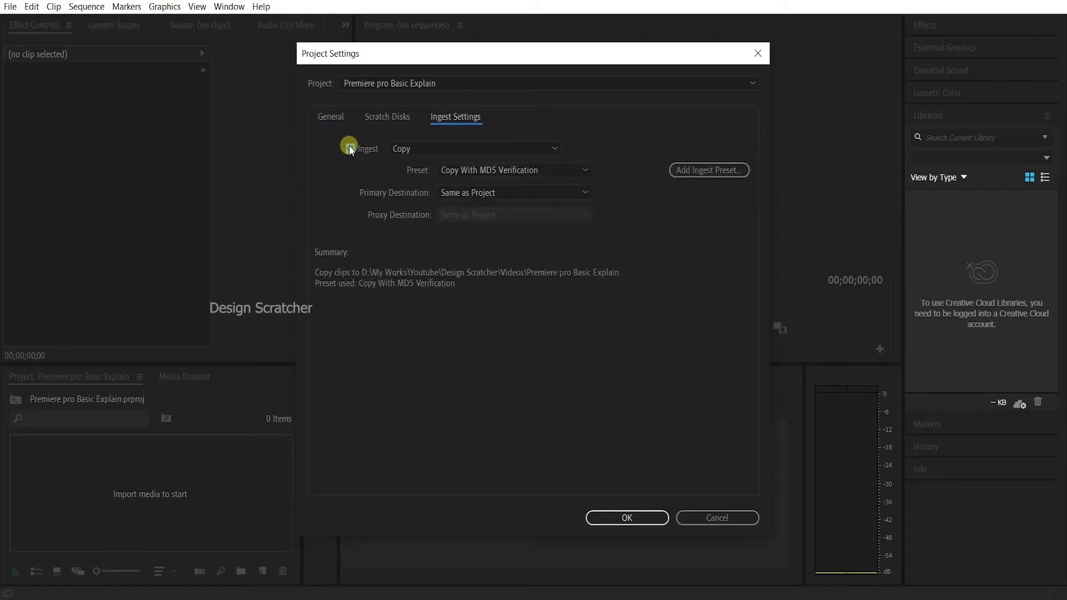
pyautogui.click(349, 148)
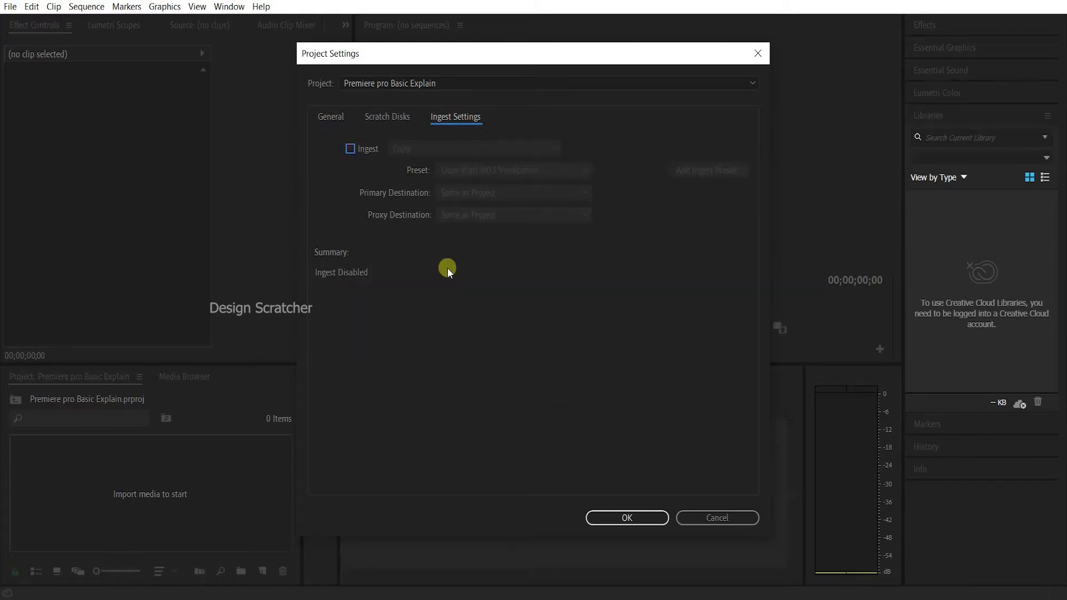
pyautogui.click(692, 518)
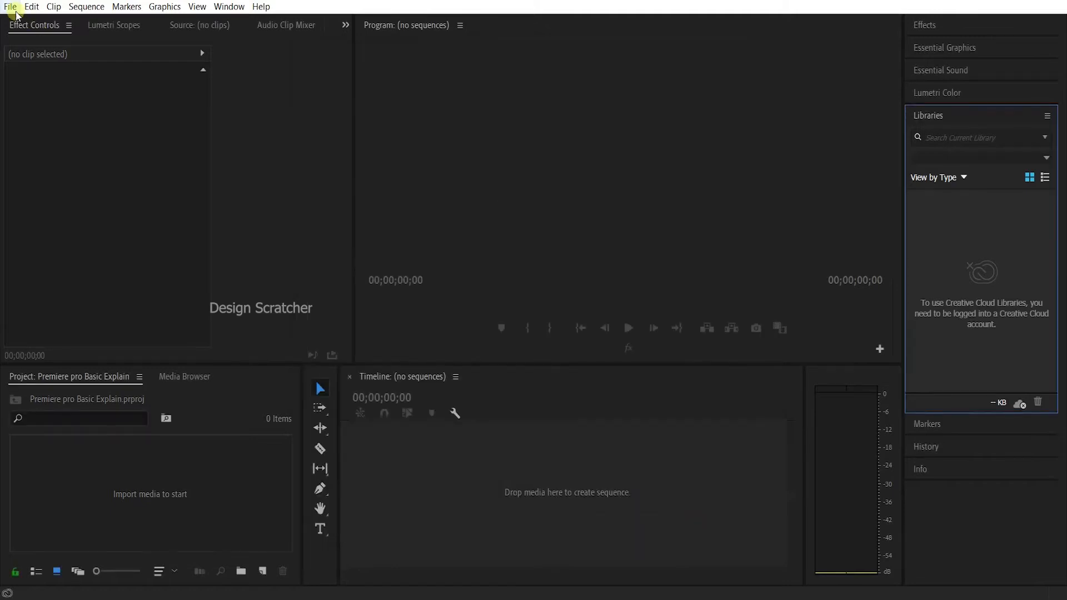
# Examine the Project Manager options for Collect Files and Copy to New Location and Consolidate and Transcode, then cancel.
pyautogui.click(10, 6)
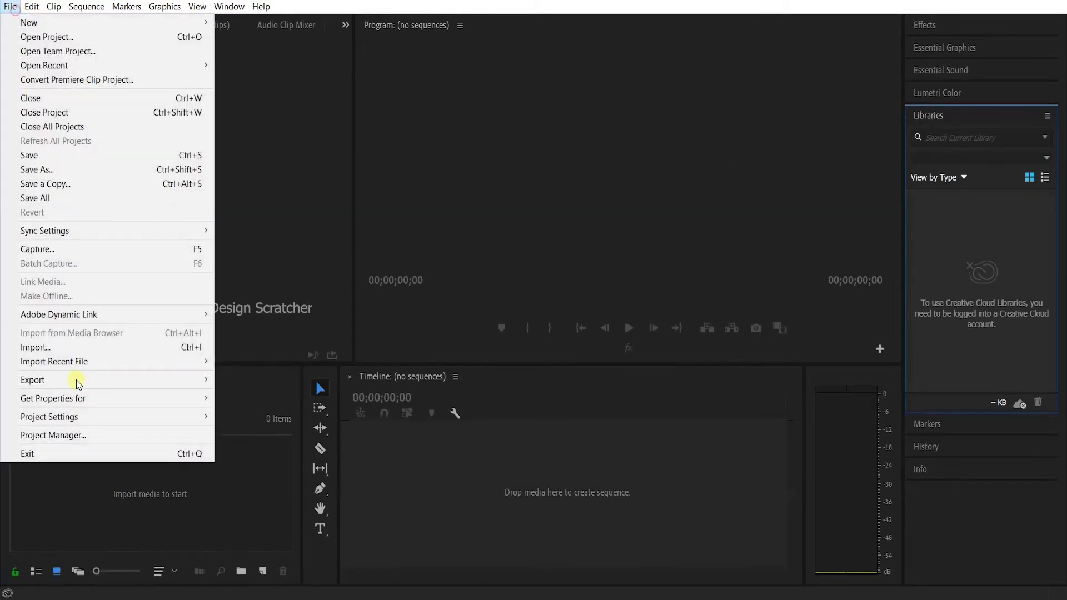
pyautogui.click(89, 436)
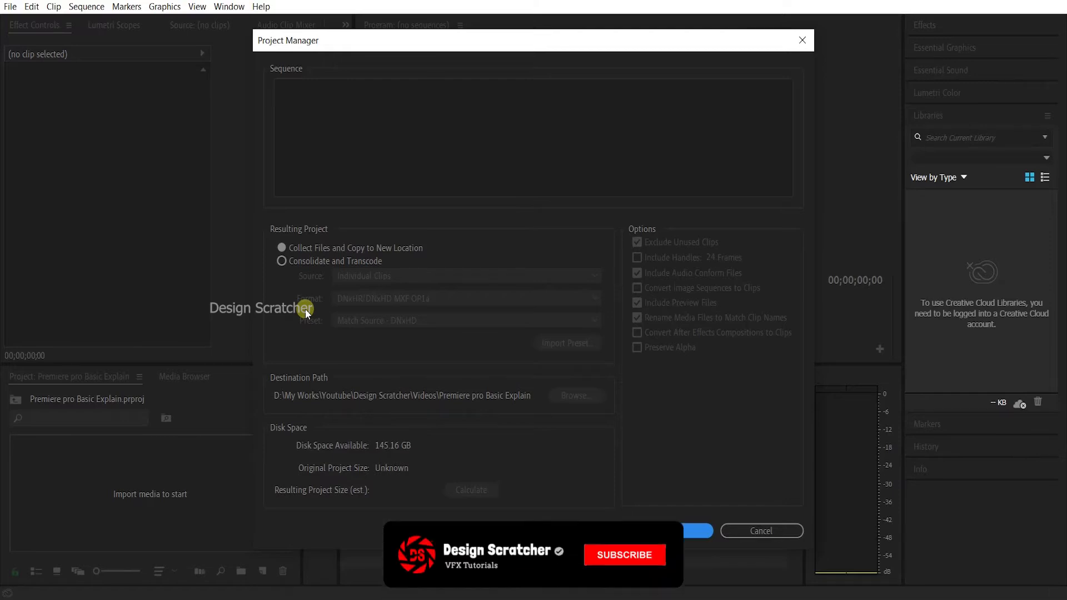
pyautogui.click(761, 530)
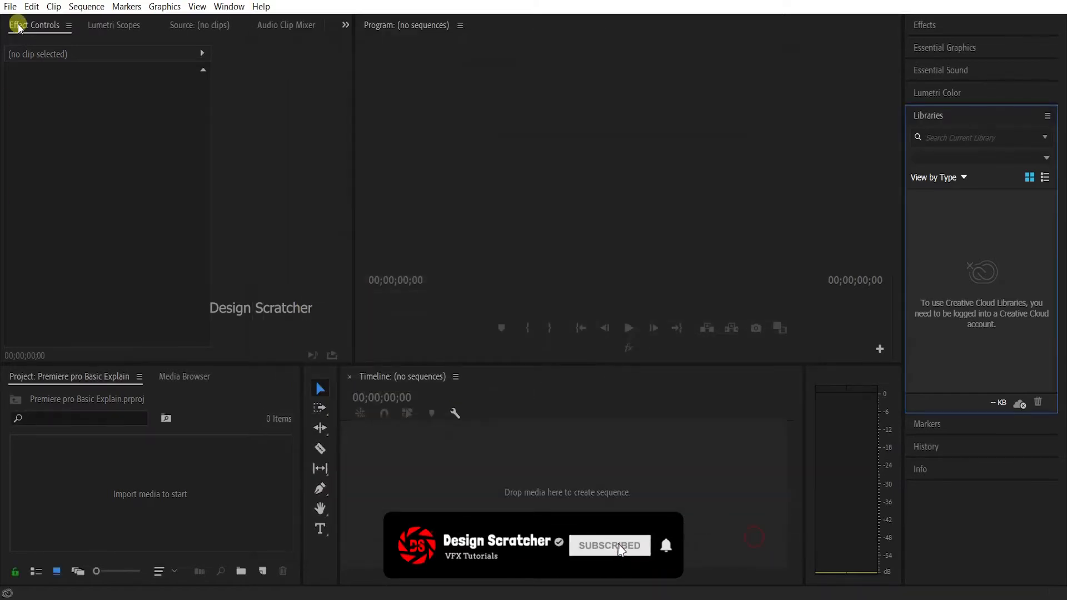
pyautogui.hotkey('alt', 'f')
pyautogui.click(436, 89)
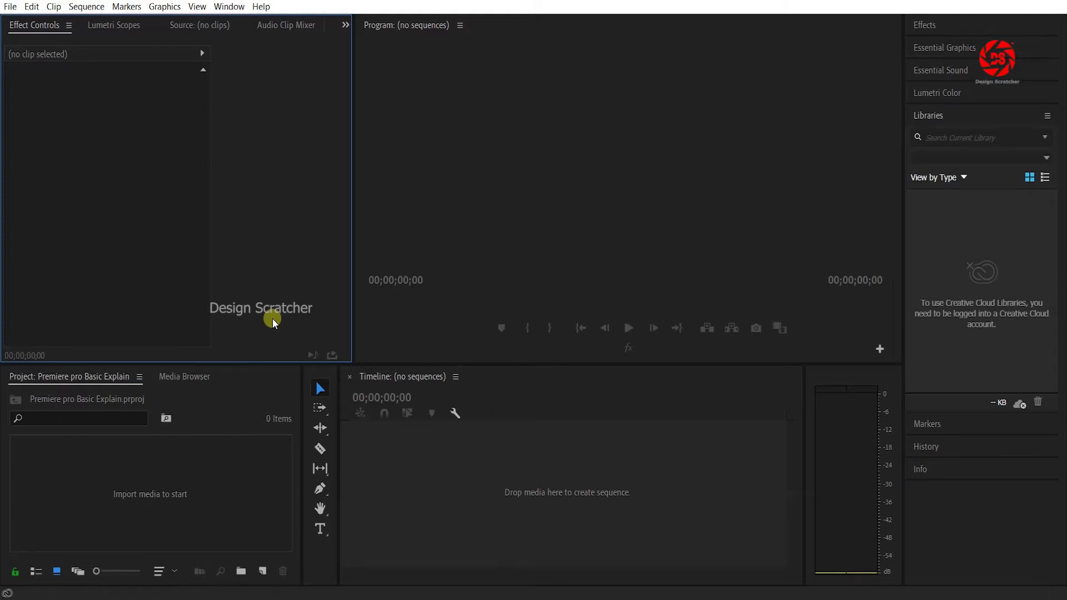
pyautogui.click(10, 7)
pyautogui.click(93, 415)
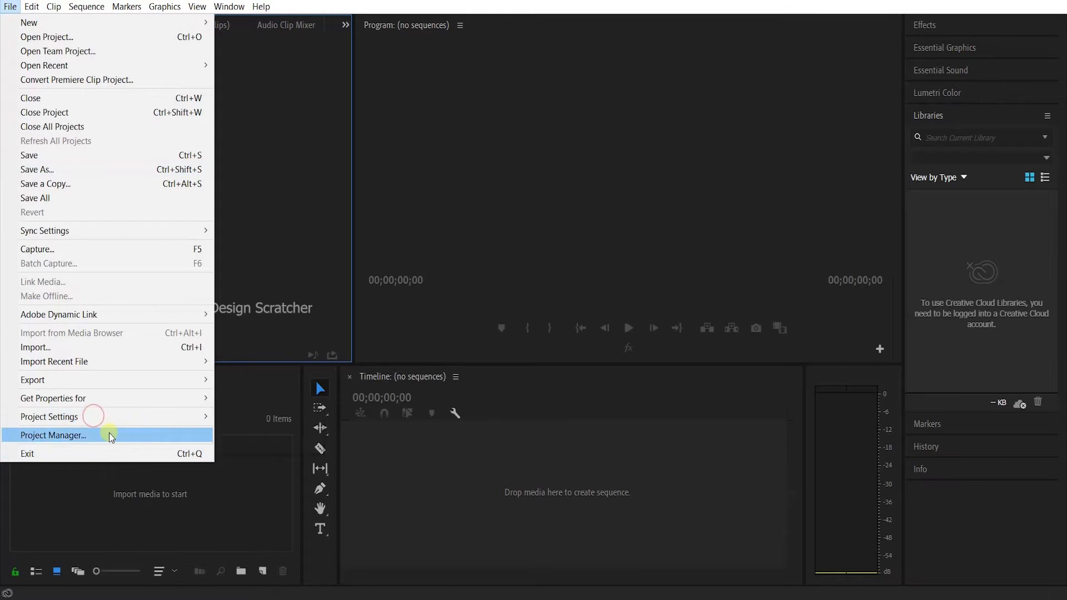
pyautogui.click(109, 434)
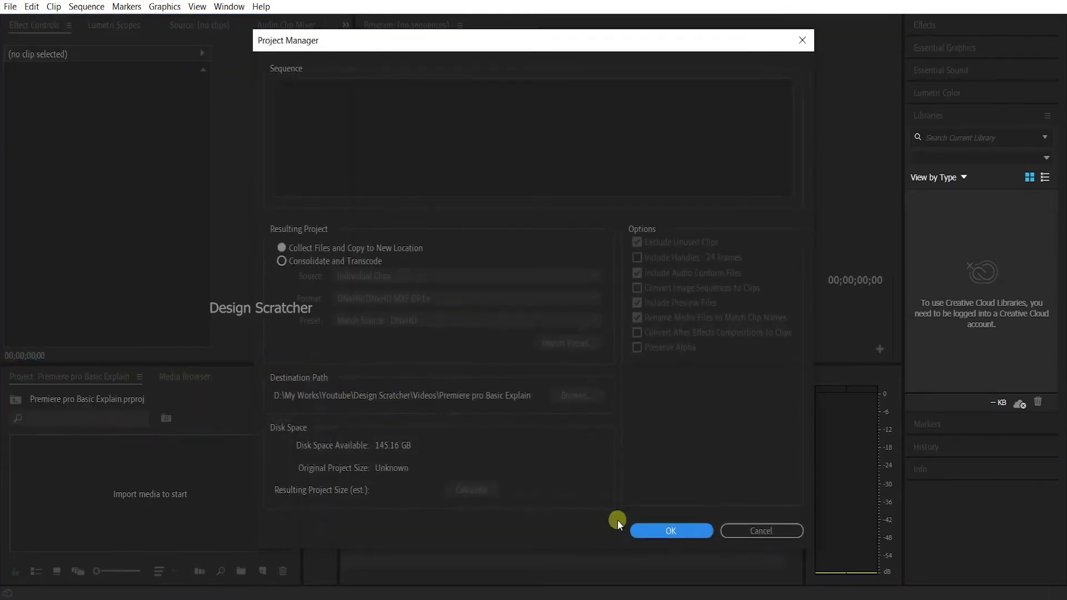
pyautogui.click(282, 260)
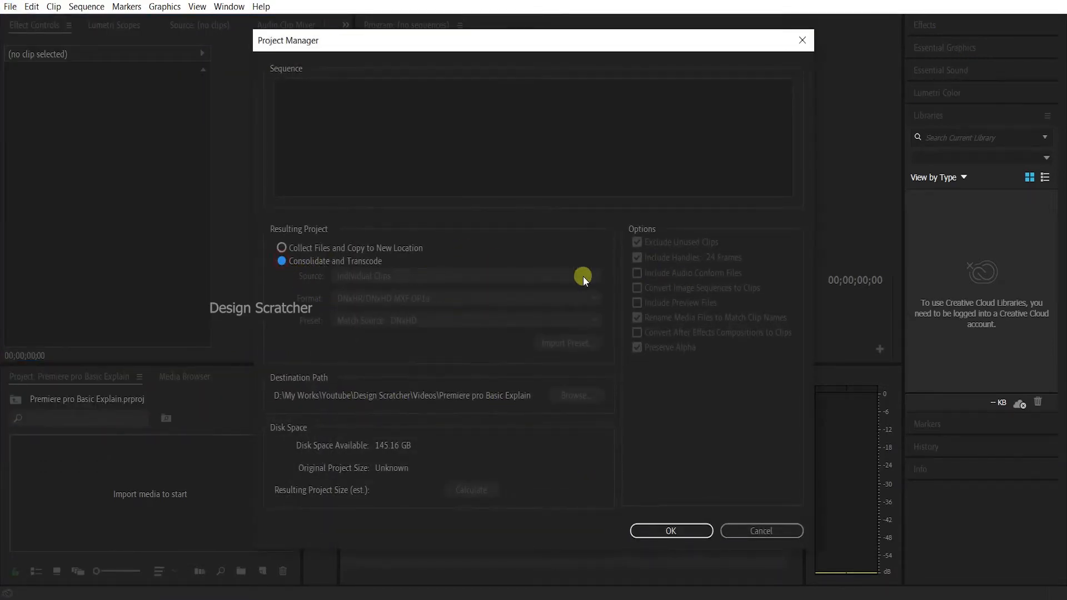
pyautogui.click(312, 248)
pyautogui.click(759, 529)
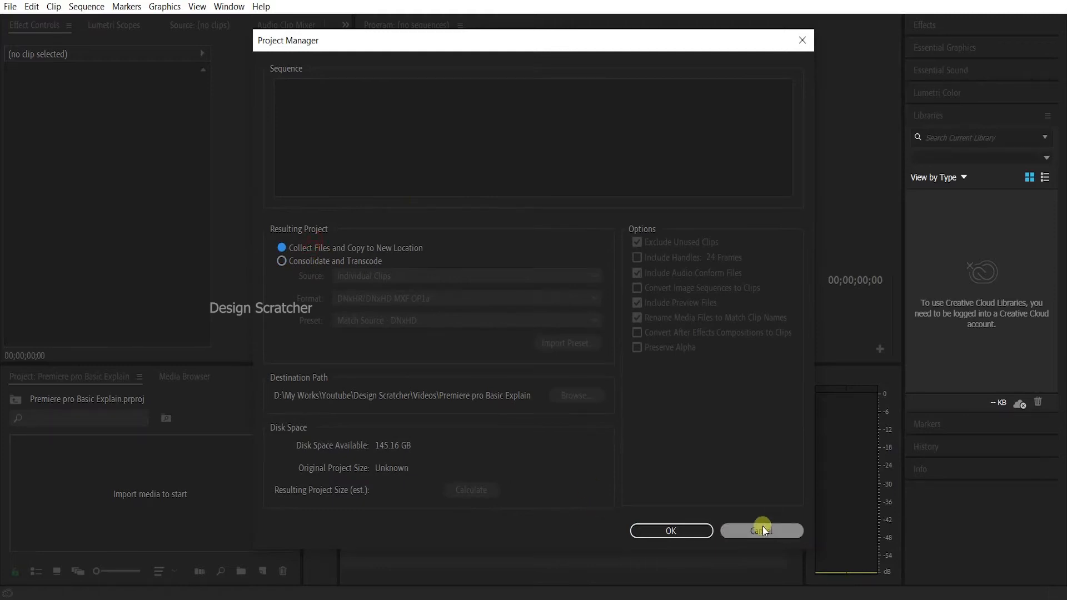
pyautogui.click(10, 6)
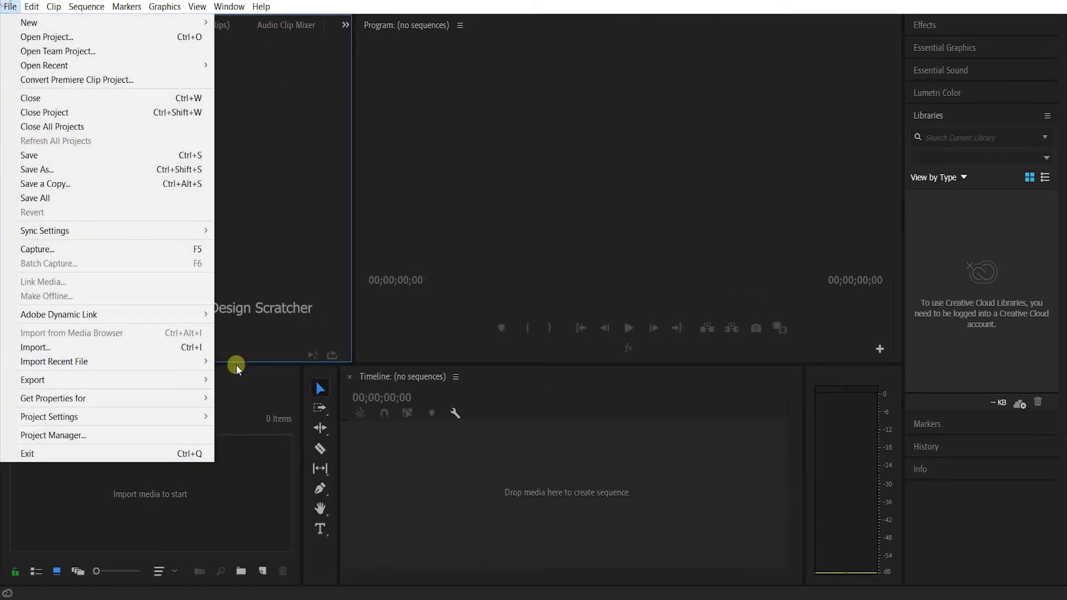
pyautogui.moveTo(32, 7)
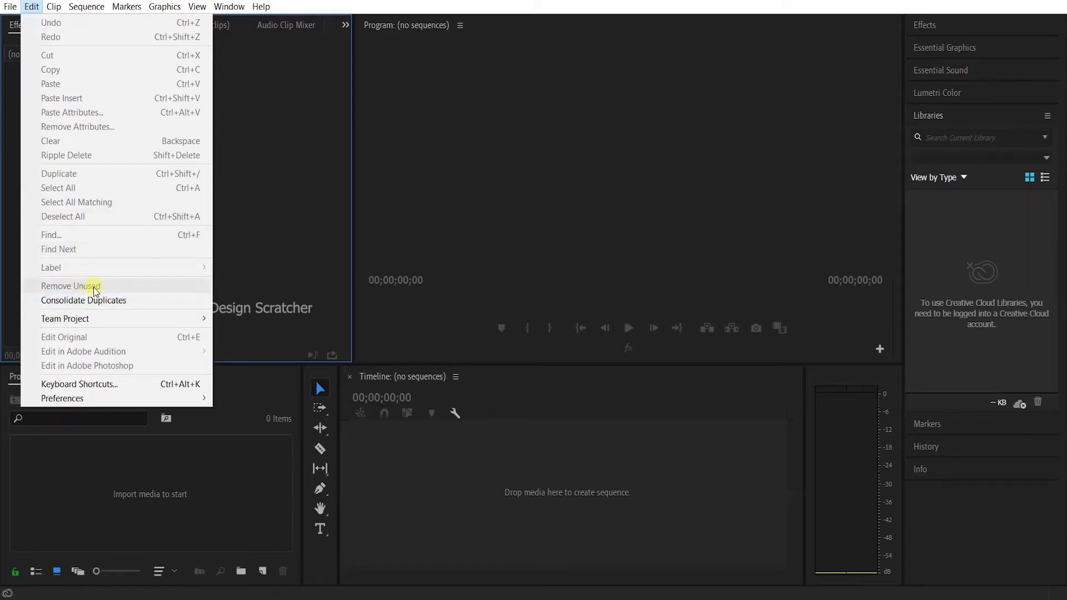
pyautogui.moveTo(101, 321)
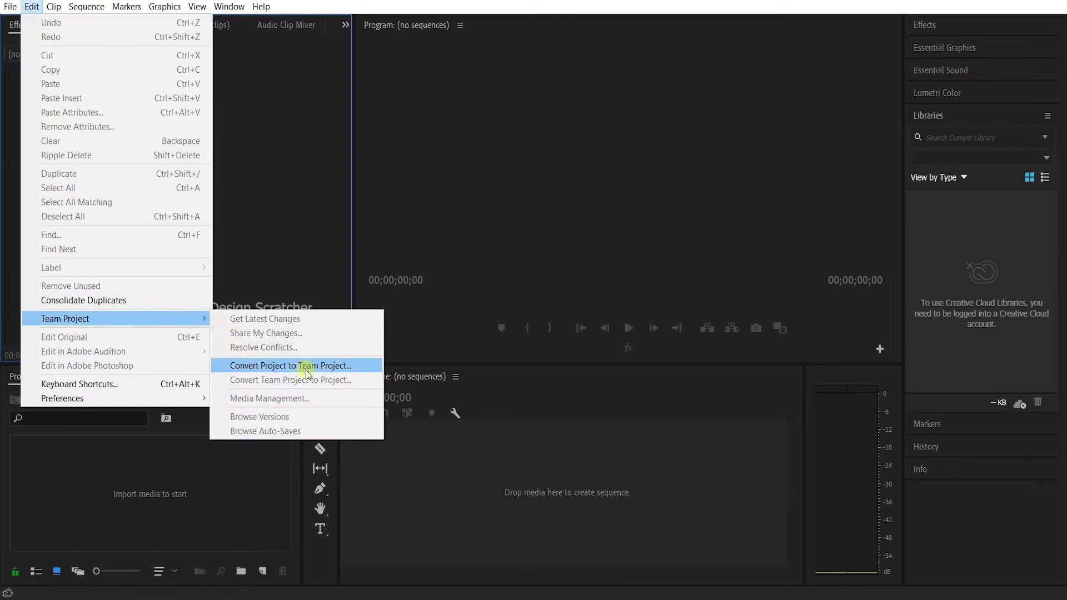
# Open the keyboard shortcut settings, inspect the S key's assignments and add D as a second shortcut for the Selection Tool.
pyautogui.click(110, 384)
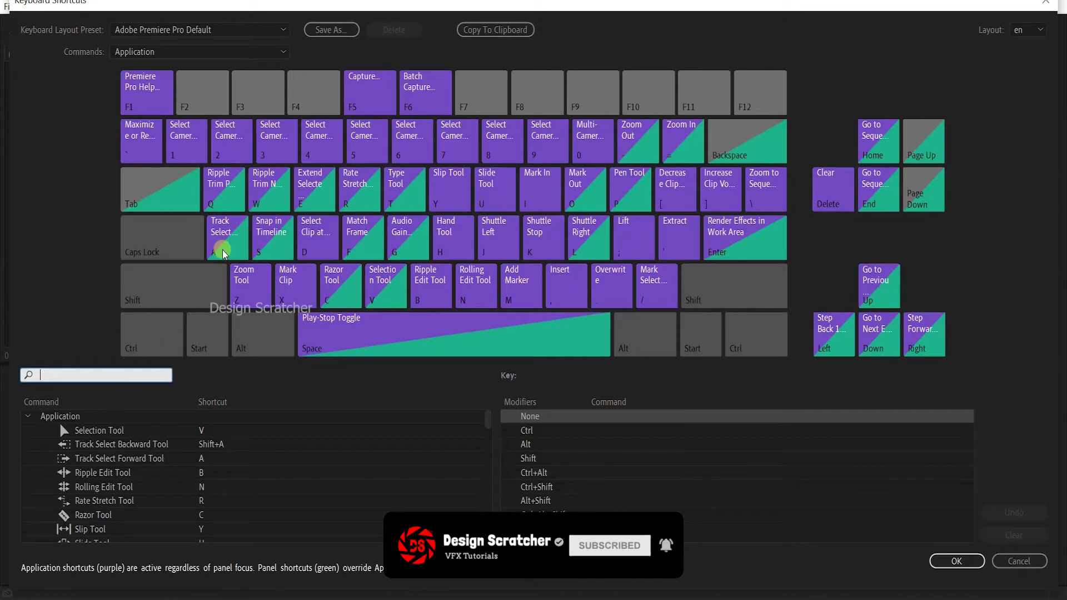
pyautogui.click(255, 234)
pyautogui.click(206, 433)
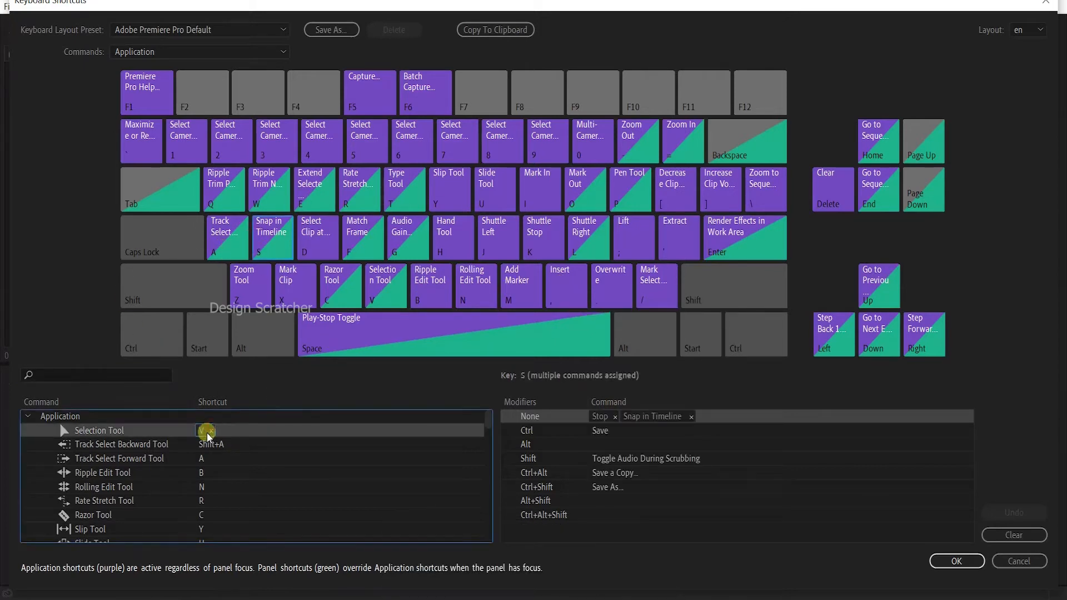
pyautogui.click(227, 432)
pyautogui.press('d')
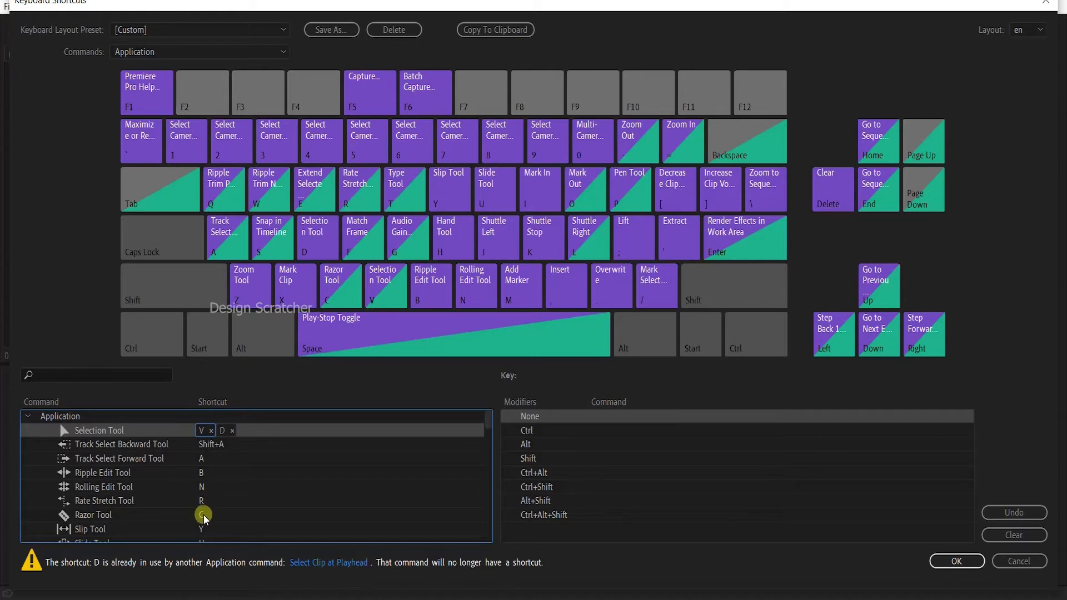
# Remove the added D shortcut from the Selection Tool and close the keyboard shortcut settings.
pyautogui.scroll(-2, 209, 508)
pyautogui.scroll(2, 209, 508)
pyautogui.click(227, 431)
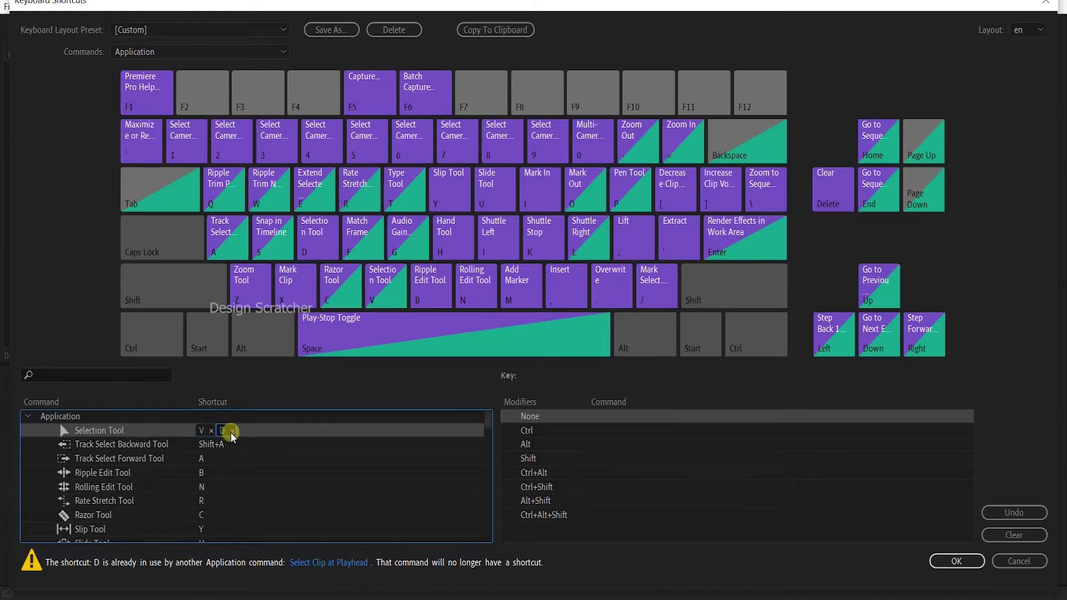
pyautogui.click(232, 431)
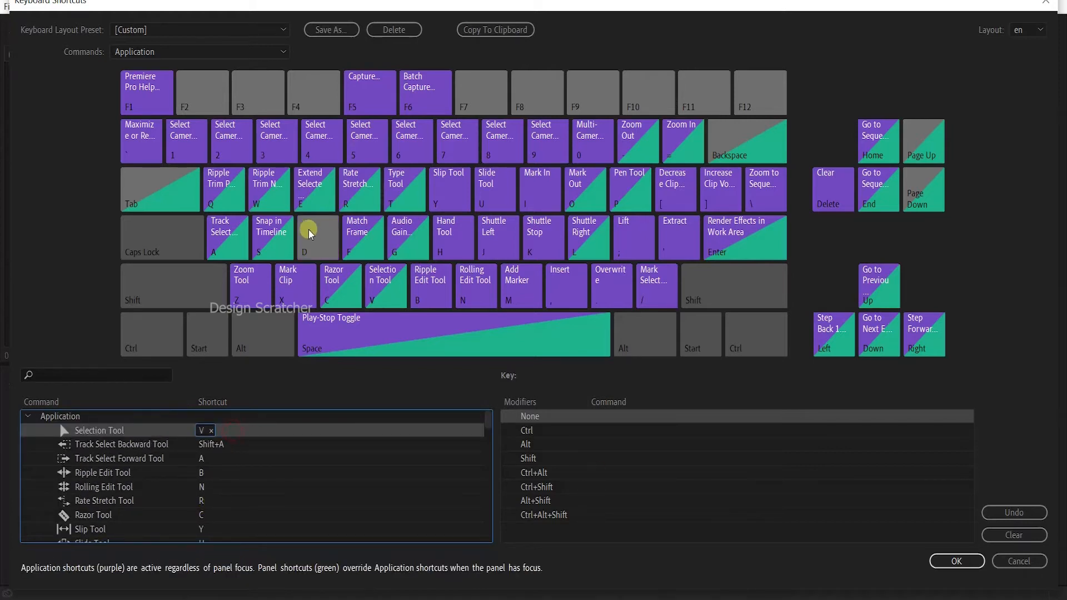
pyautogui.click(939, 558)
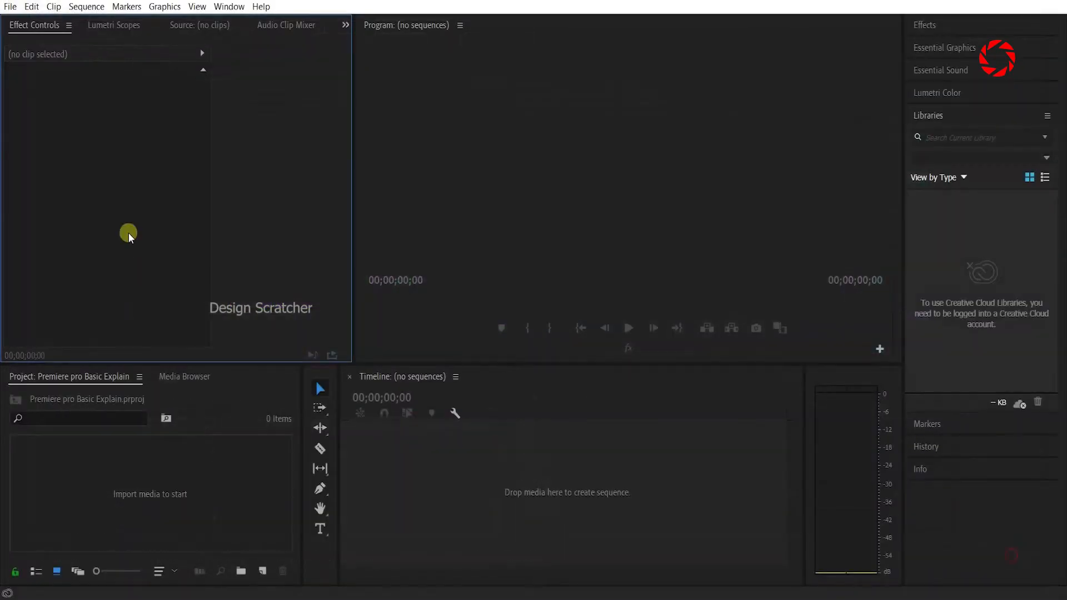
pyautogui.click(35, 6)
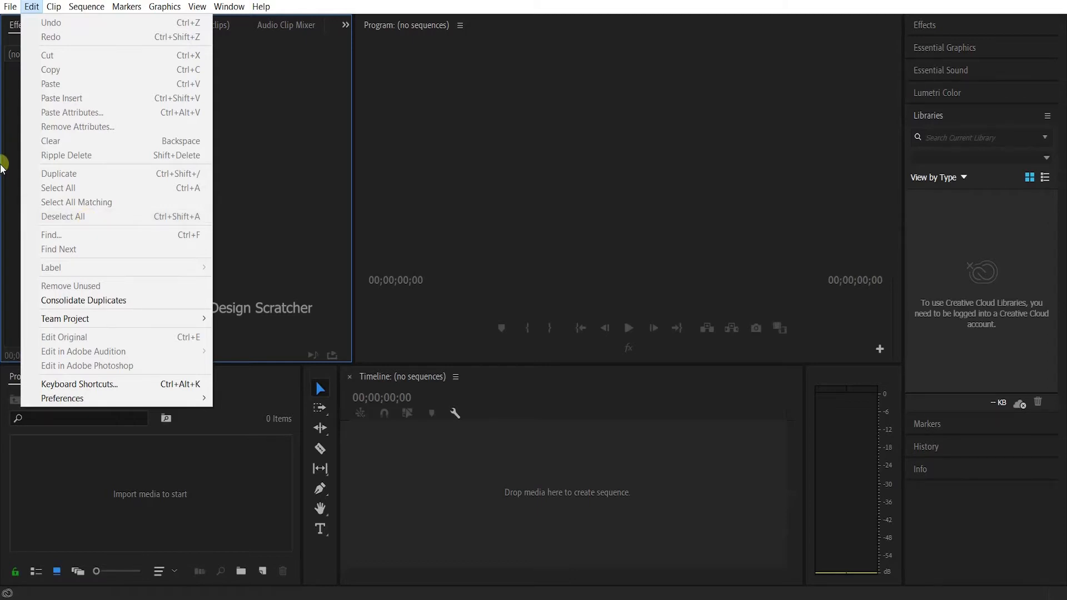
pyautogui.click(53, 6)
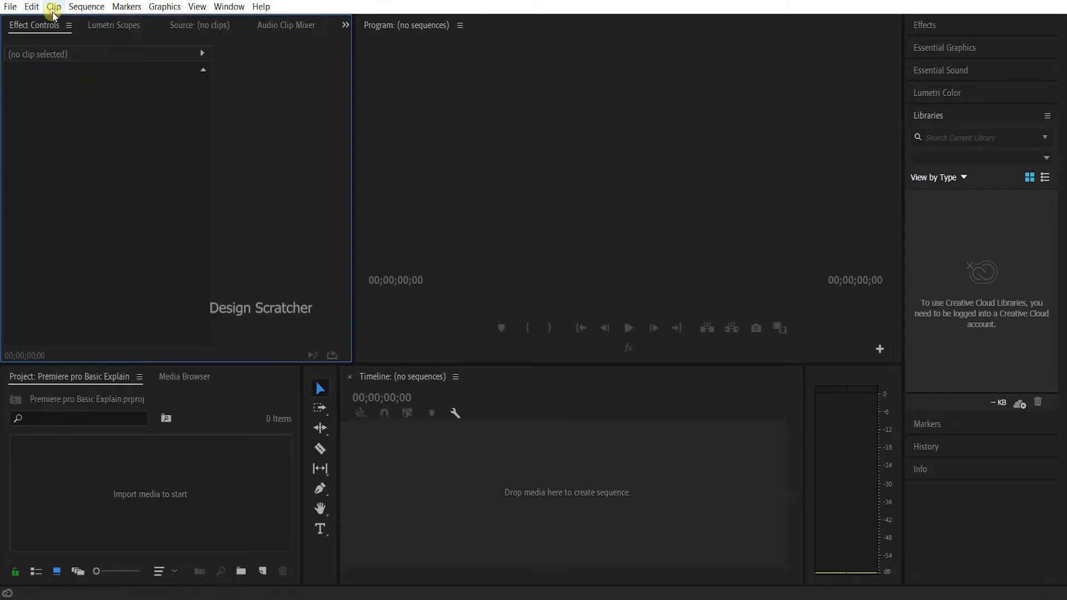
pyautogui.click(53, 7)
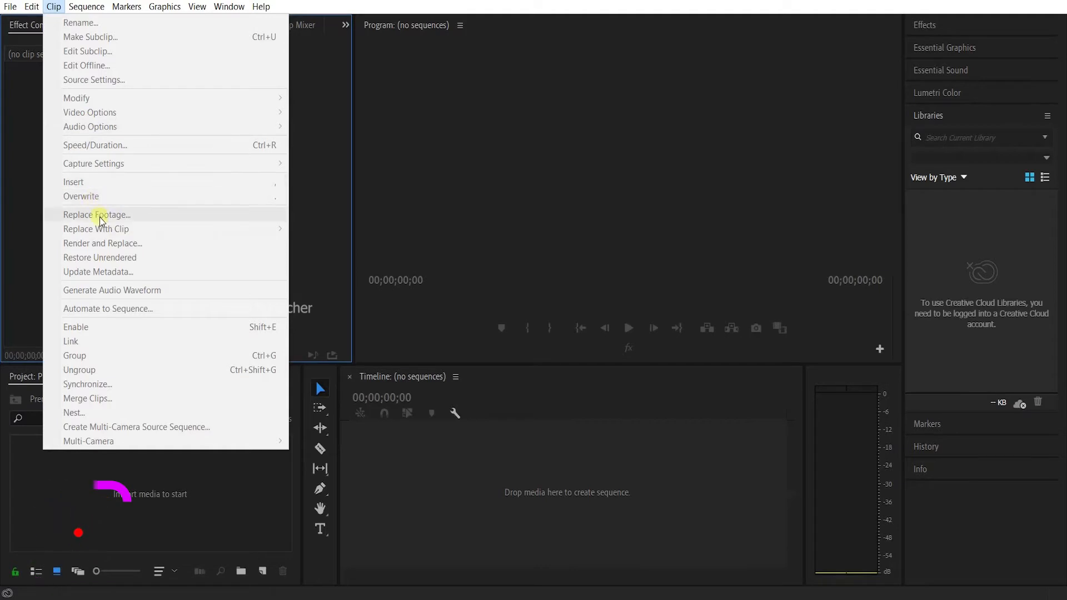
pyautogui.moveTo(83, 9)
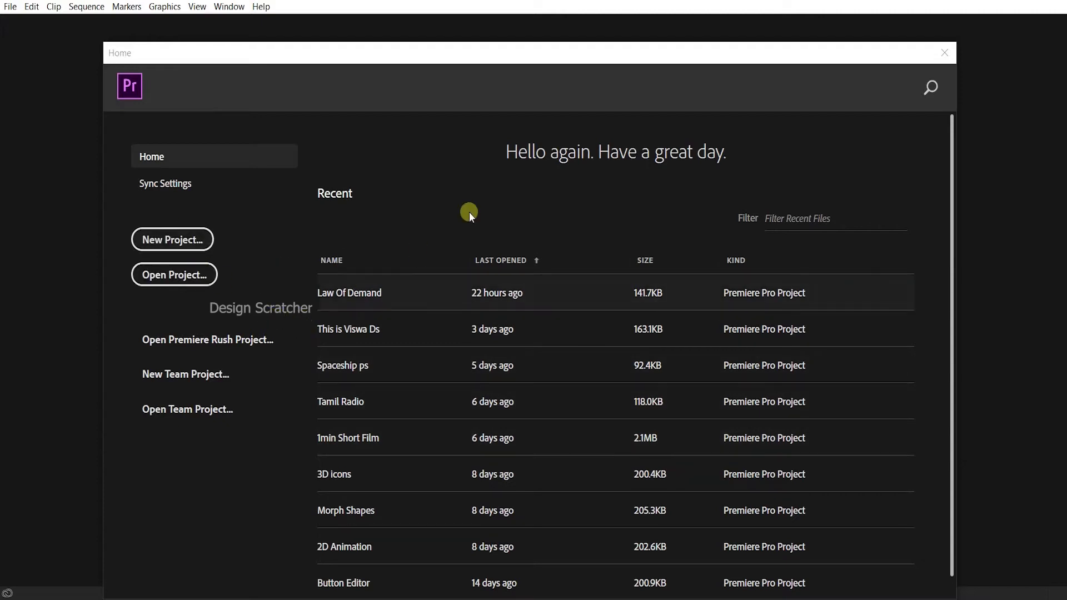
# Start a new project and set its location to the Premiere pro Basic Explain folder inside Youtube\Design Scratcher\Videos, copying the folder name.
pyautogui.scroll(-1, 455, 417)
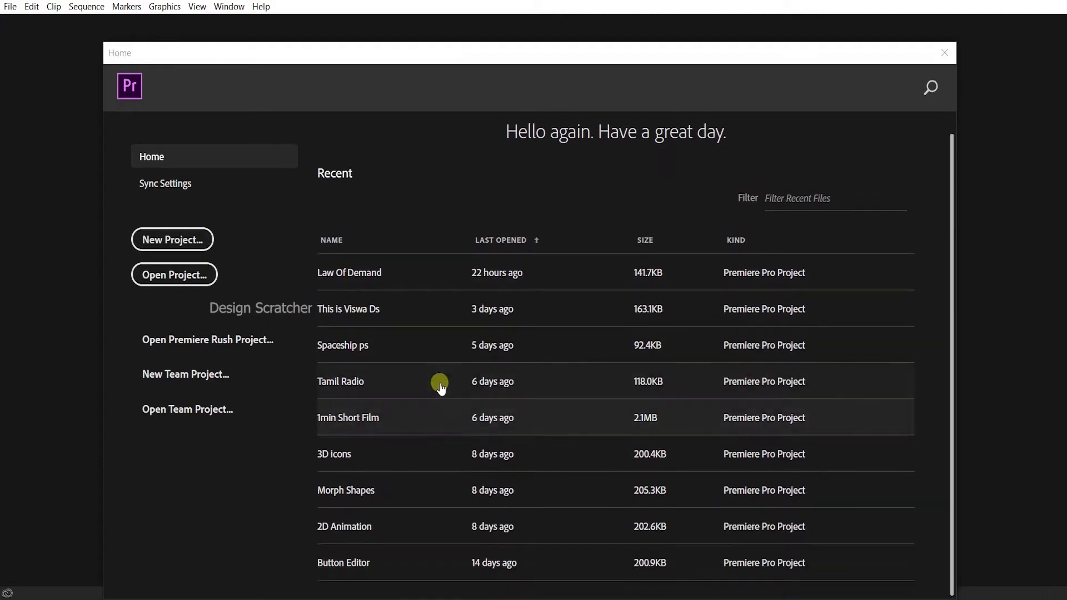
pyautogui.scroll(1, 437, 381)
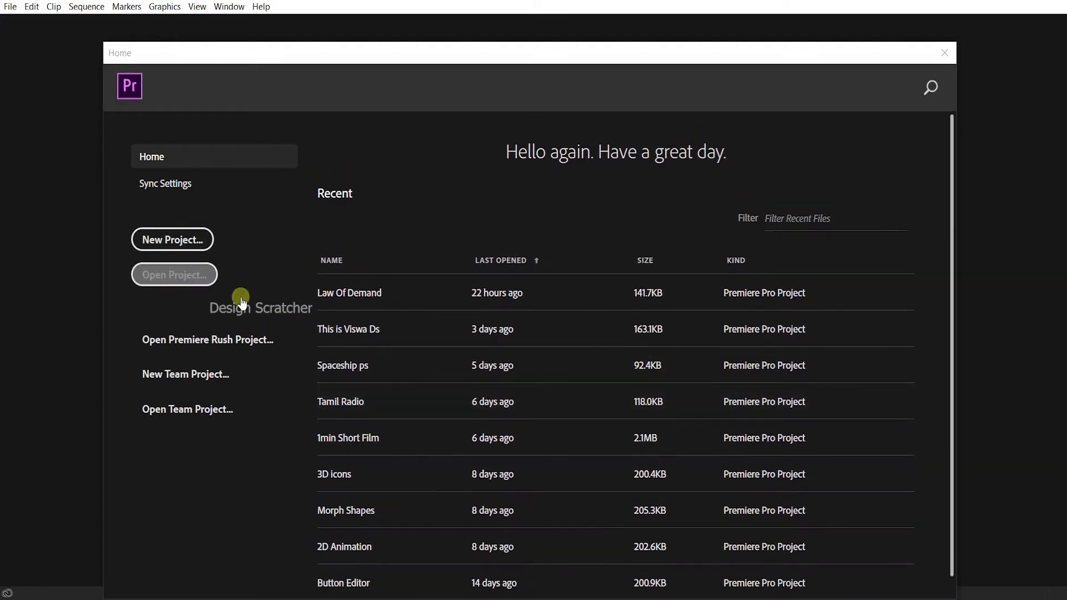
pyautogui.click(173, 241)
pyautogui.click(734, 101)
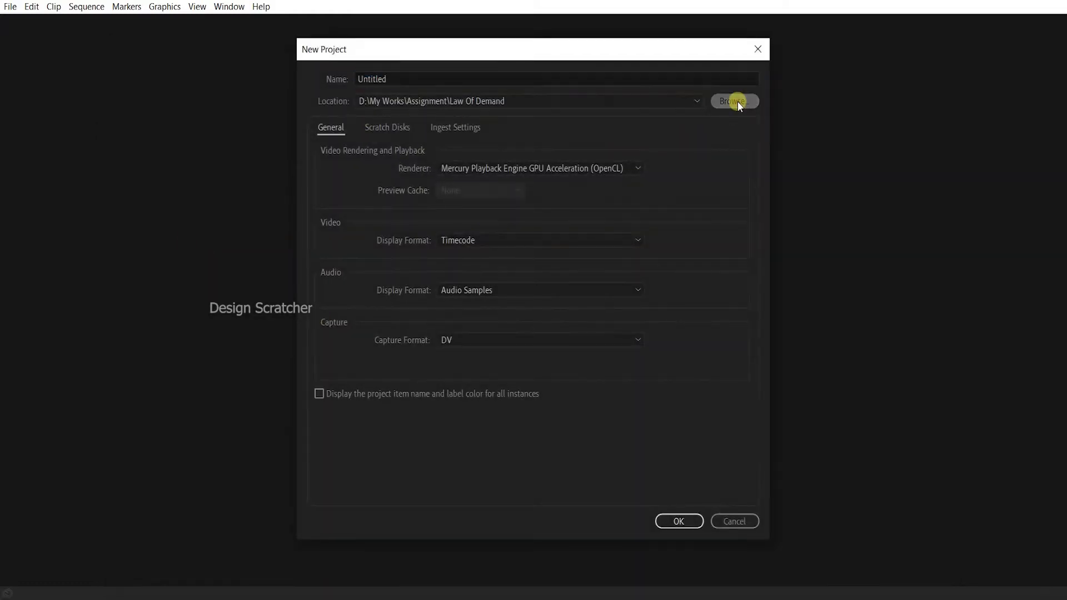
pyautogui.click(420, 99)
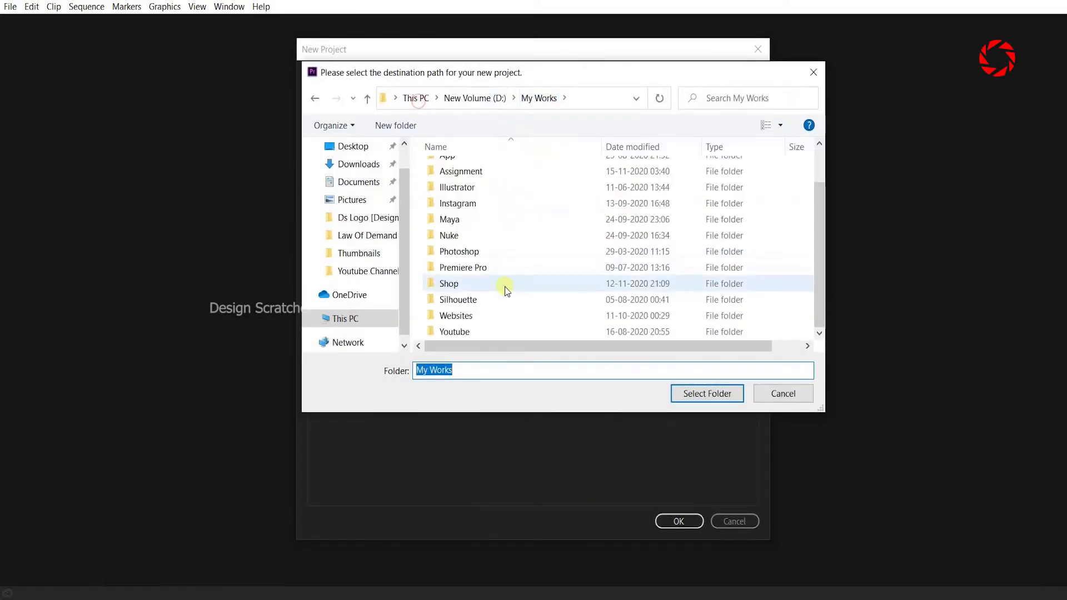
pyautogui.doubleClick(469, 331)
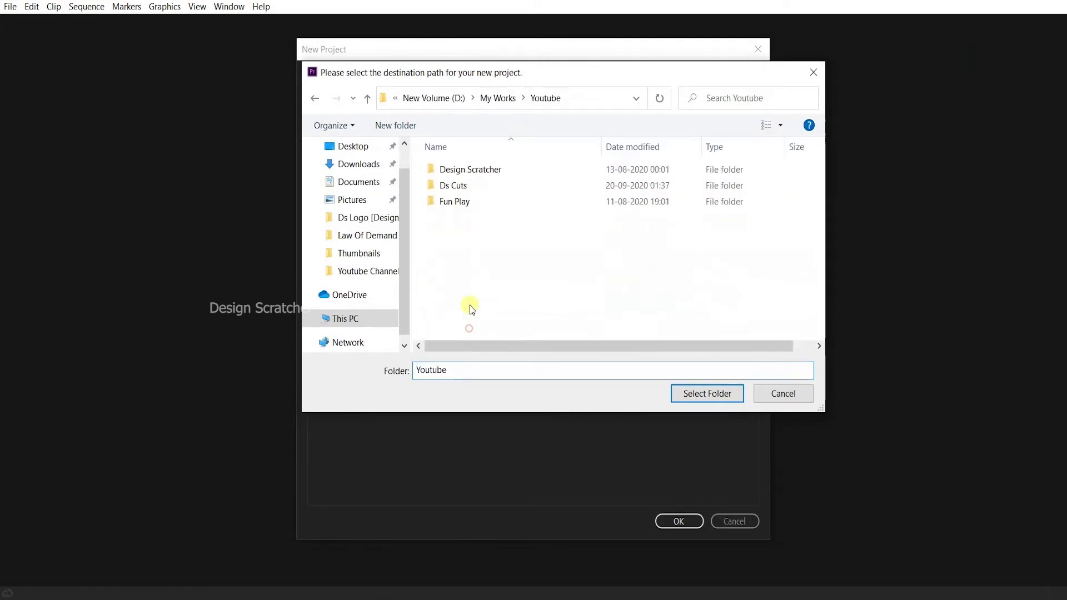
pyautogui.doubleClick(449, 171)
pyautogui.doubleClick(463, 189)
pyautogui.scroll(-5, 478, 239)
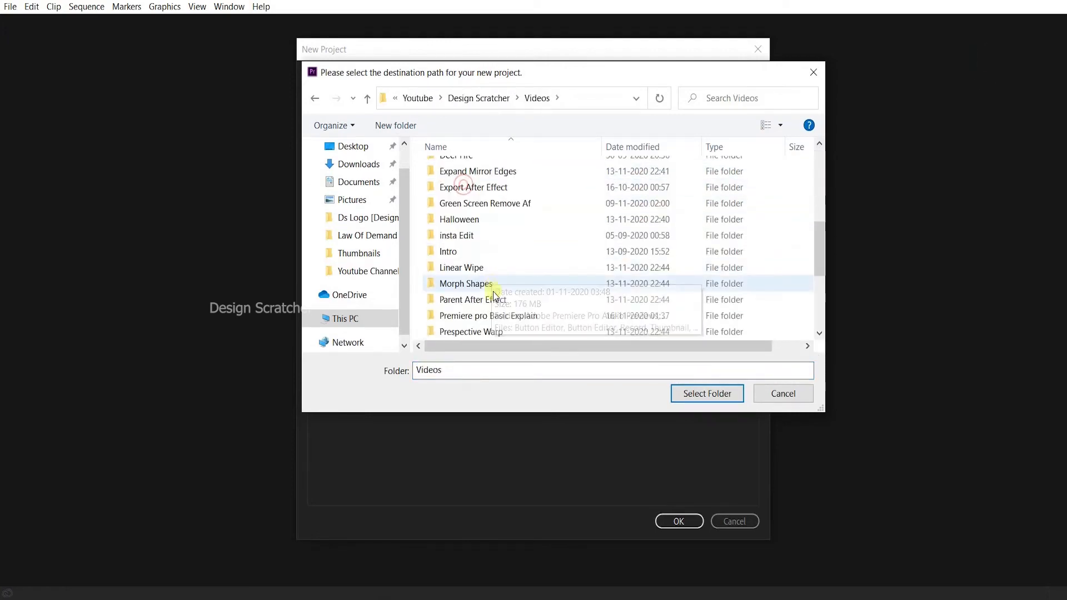
pyautogui.doubleClick(484, 316)
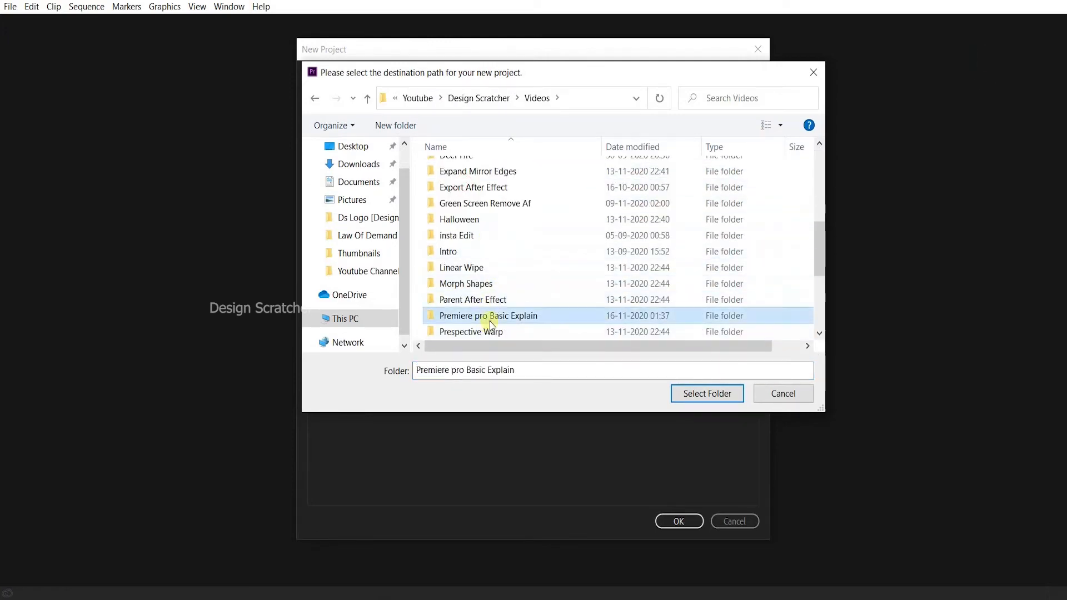
pyautogui.doubleClick(529, 374)
pyautogui.hotkey('ctrl', 'c')
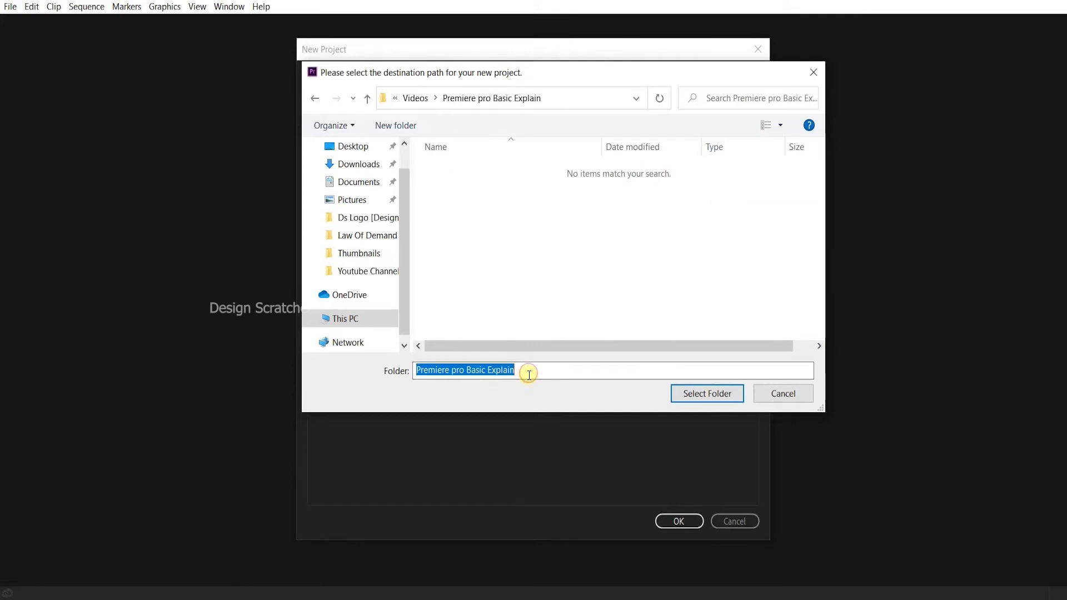
pyautogui.click(689, 390)
# Name the project "Premiere pro Basic Explain" using the copied folder name and create it.
pyautogui.click(422, 79)
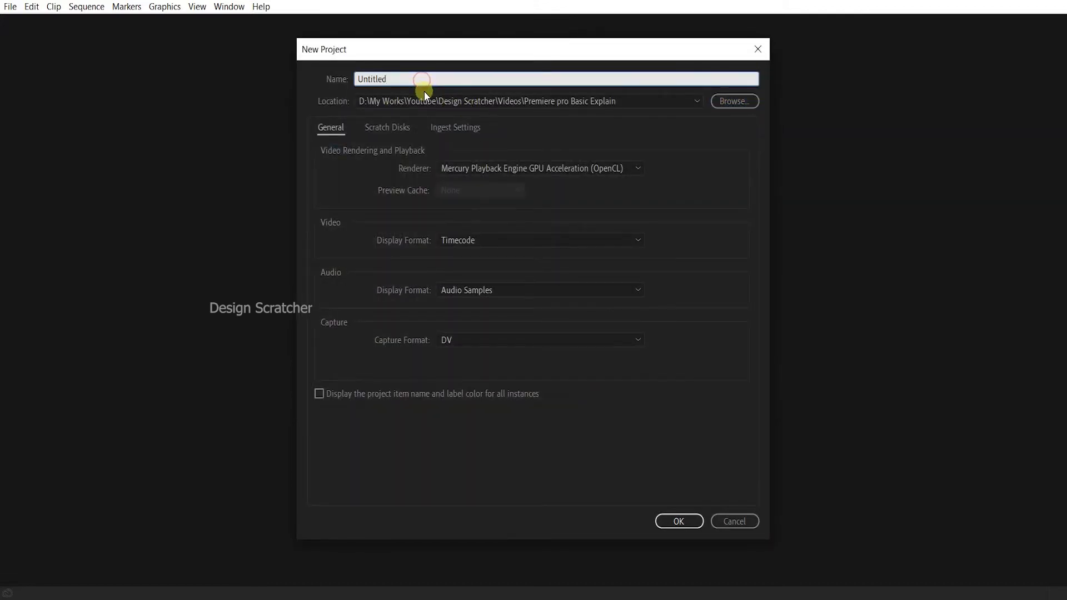
pyautogui.hotkey('ctrl', 'a')
pyautogui.hotkey('ctrl', 'v')
pyautogui.click(678, 522)
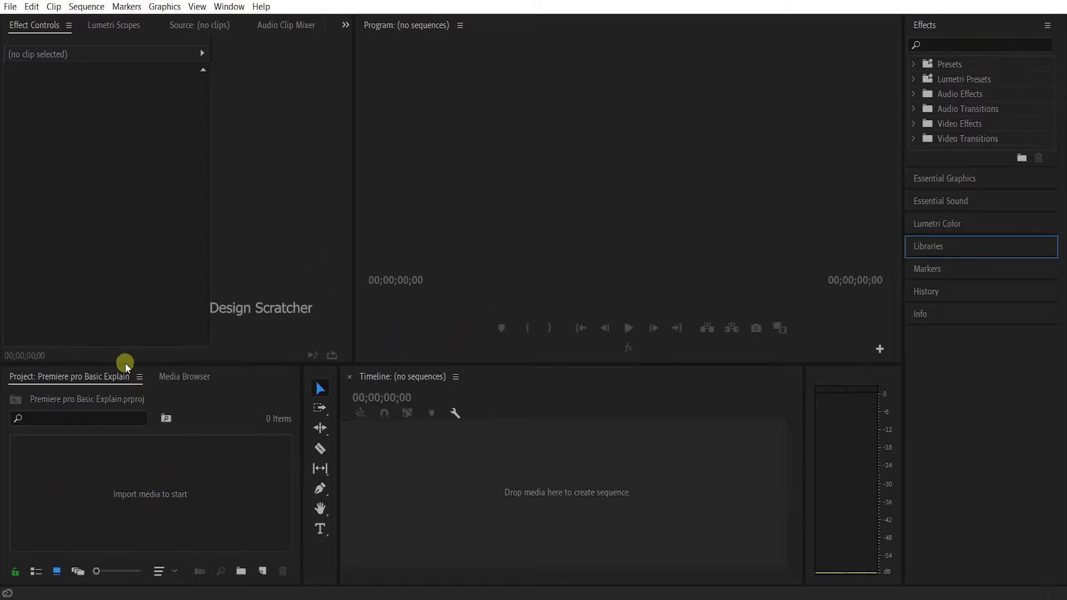
# Examine the File commands from New through Export, then open Get Properties for a file and cancel the file selection.
pyautogui.click(10, 6)
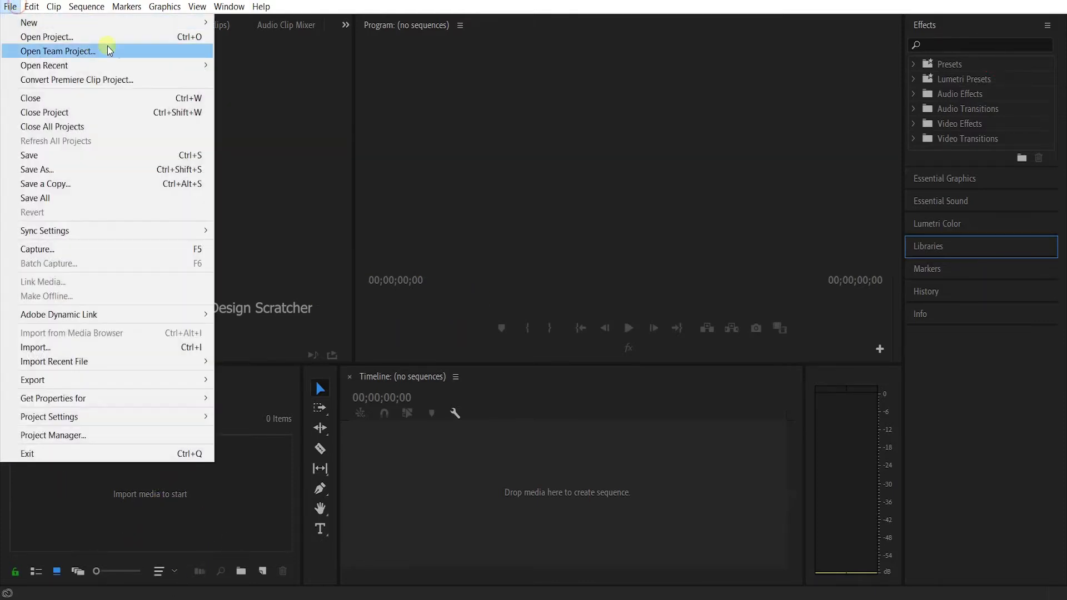
pyautogui.moveTo(125, 22)
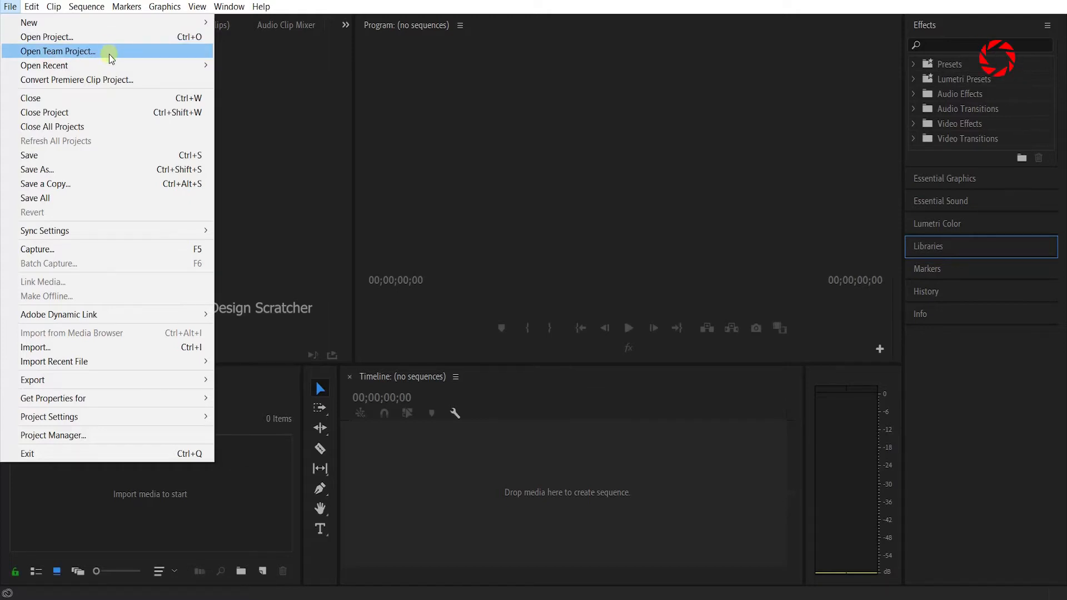
pyautogui.moveTo(108, 66)
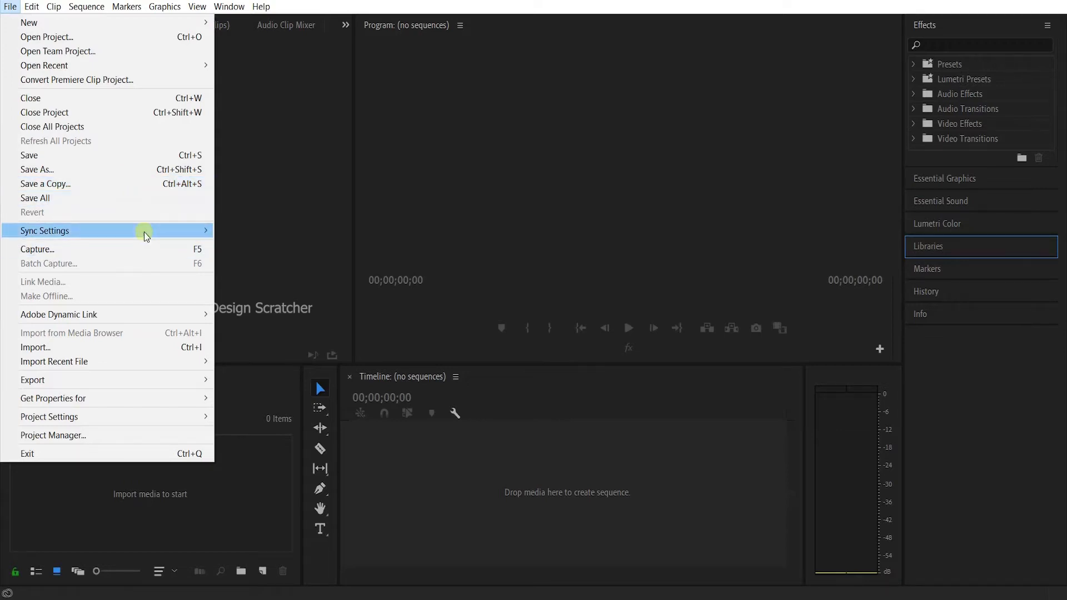
pyautogui.moveTo(144, 232)
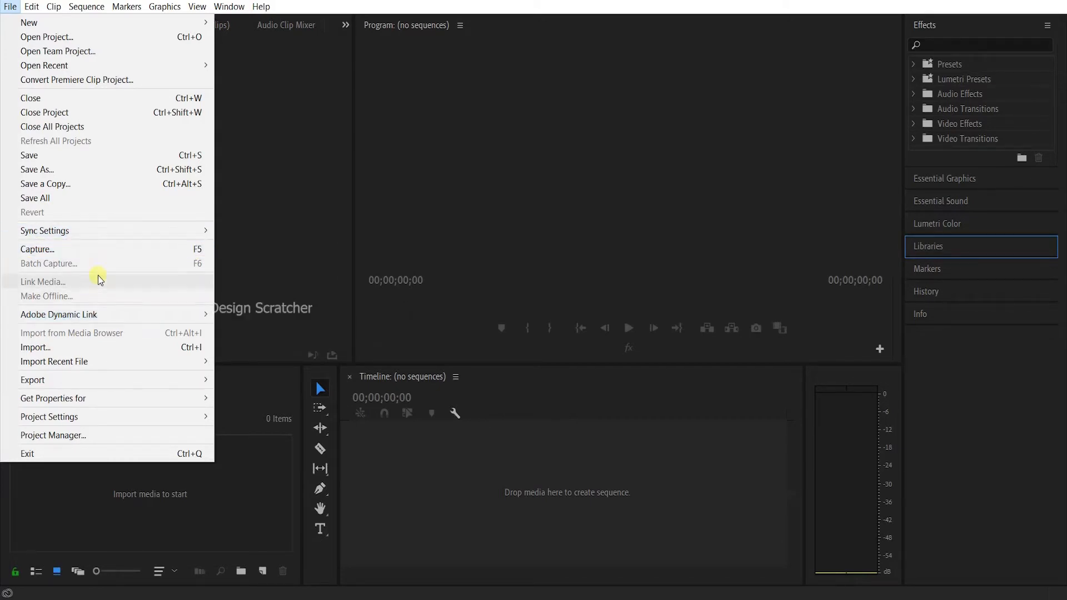
pyautogui.moveTo(98, 314)
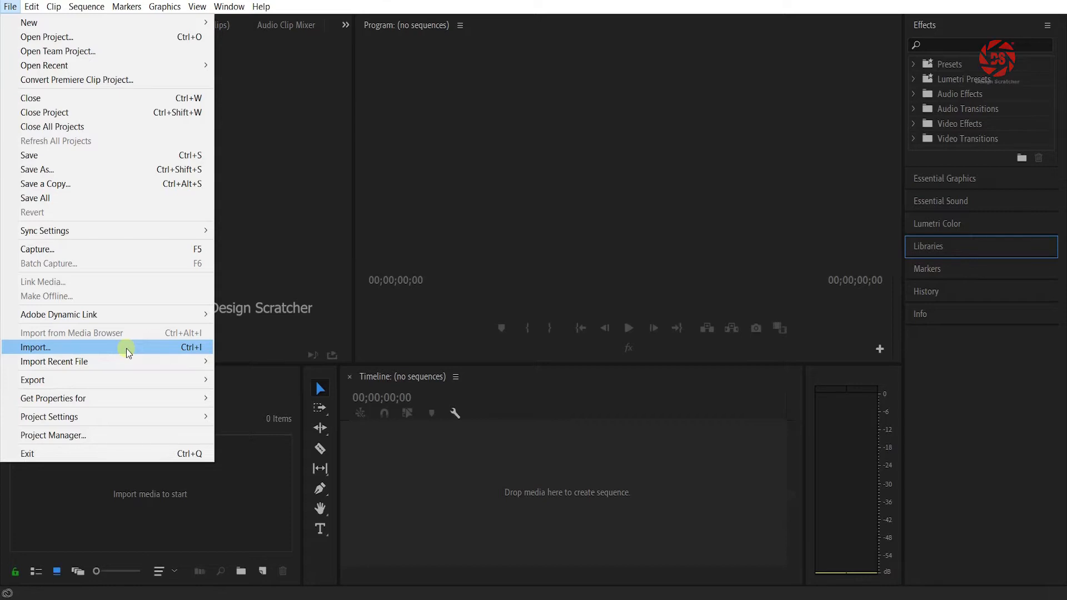
pyautogui.moveTo(116, 368)
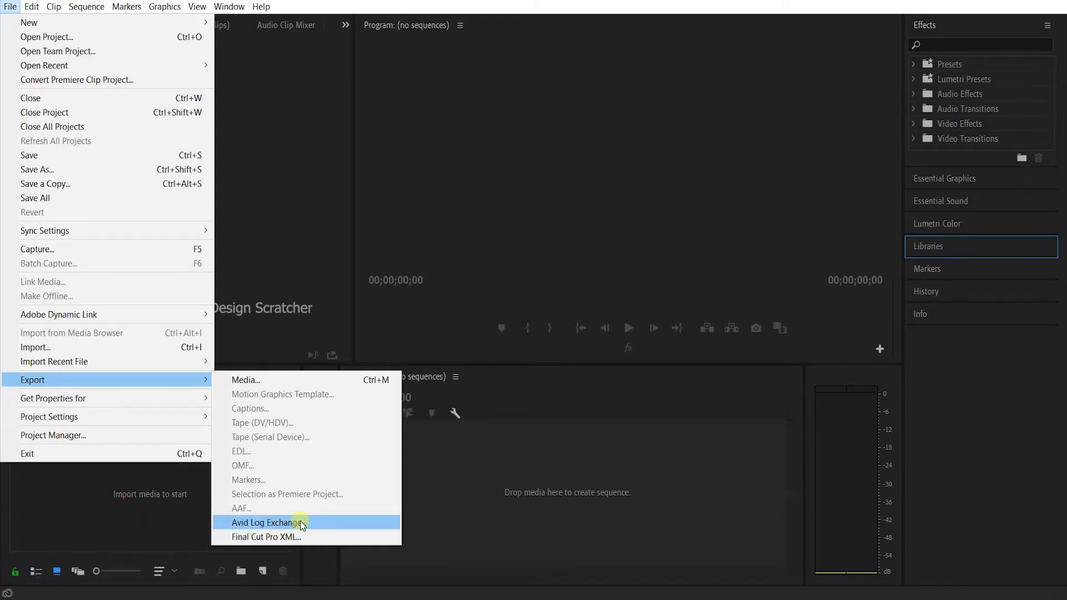
pyautogui.moveTo(159, 395)
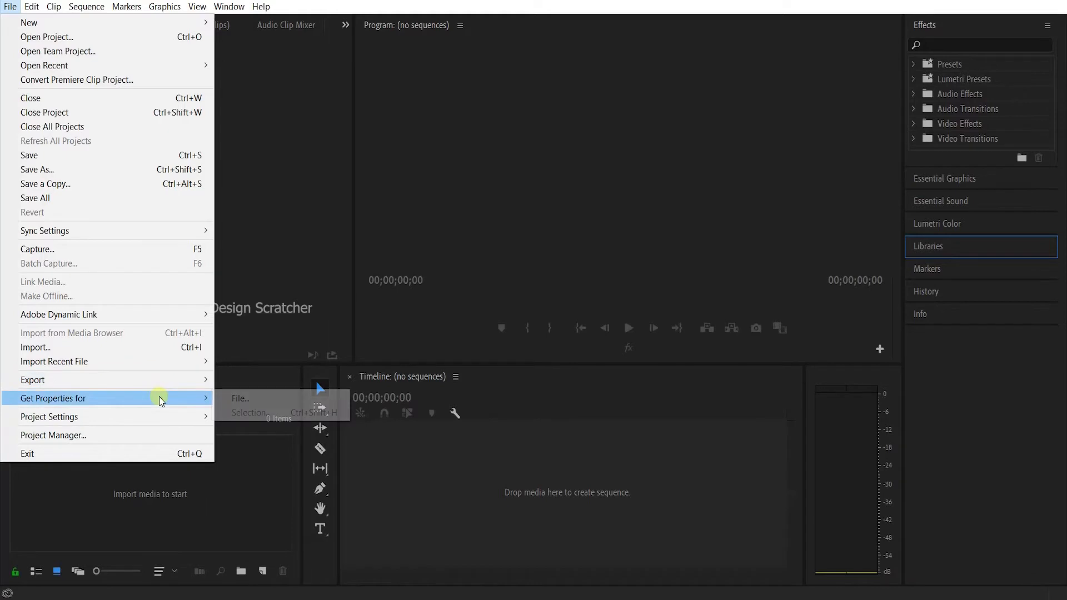
pyautogui.click(244, 398)
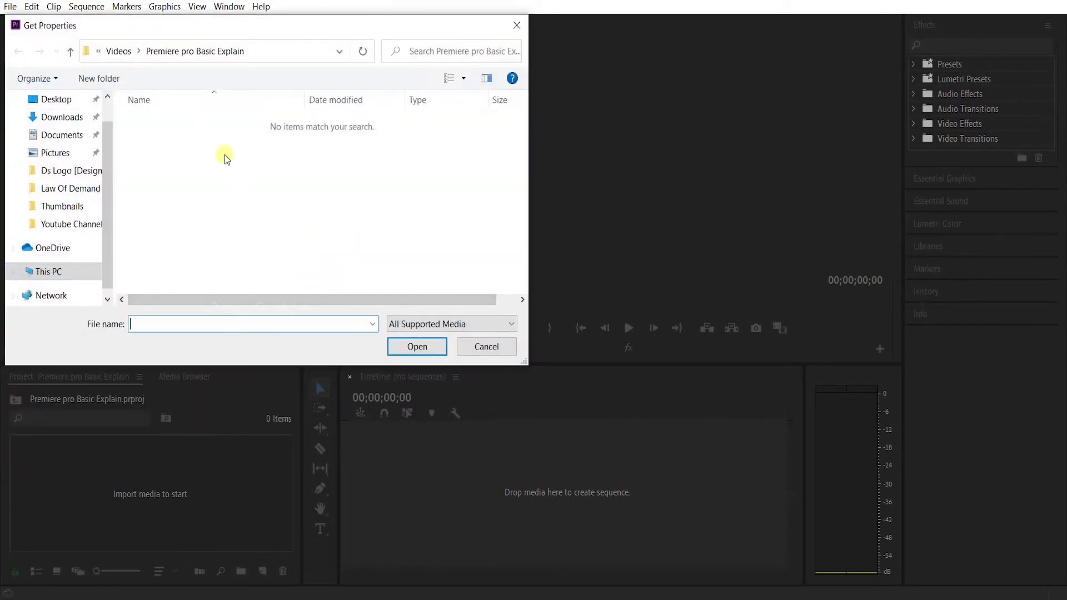
pyautogui.click(483, 345)
# Open the project's scratch disk settings and set Audio Previews and Project Auto Save to Documents.
pyautogui.click(10, 7)
pyautogui.moveTo(73, 420)
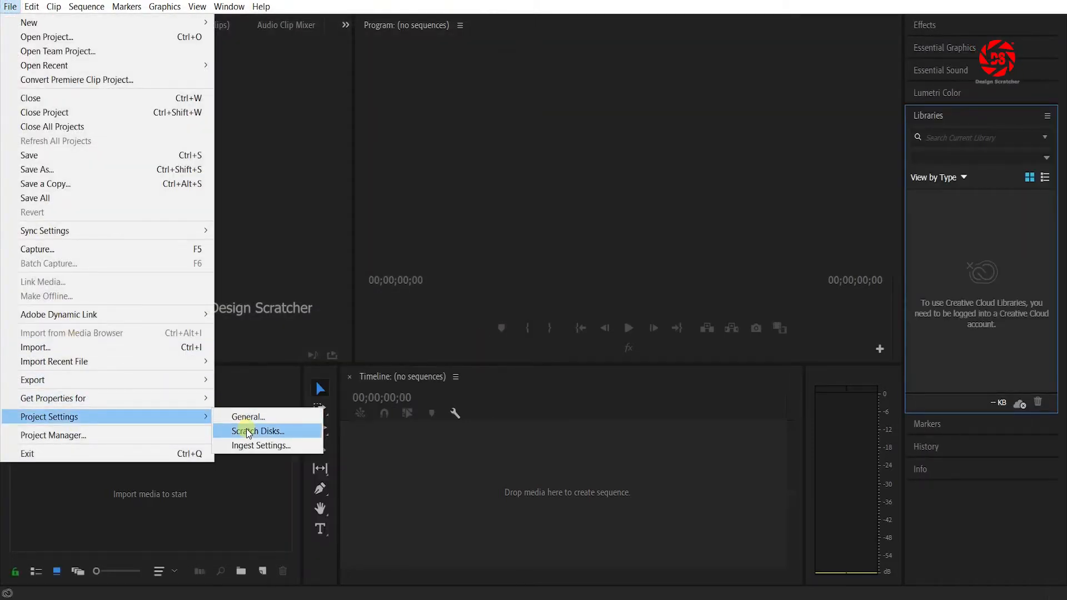
pyautogui.click(248, 432)
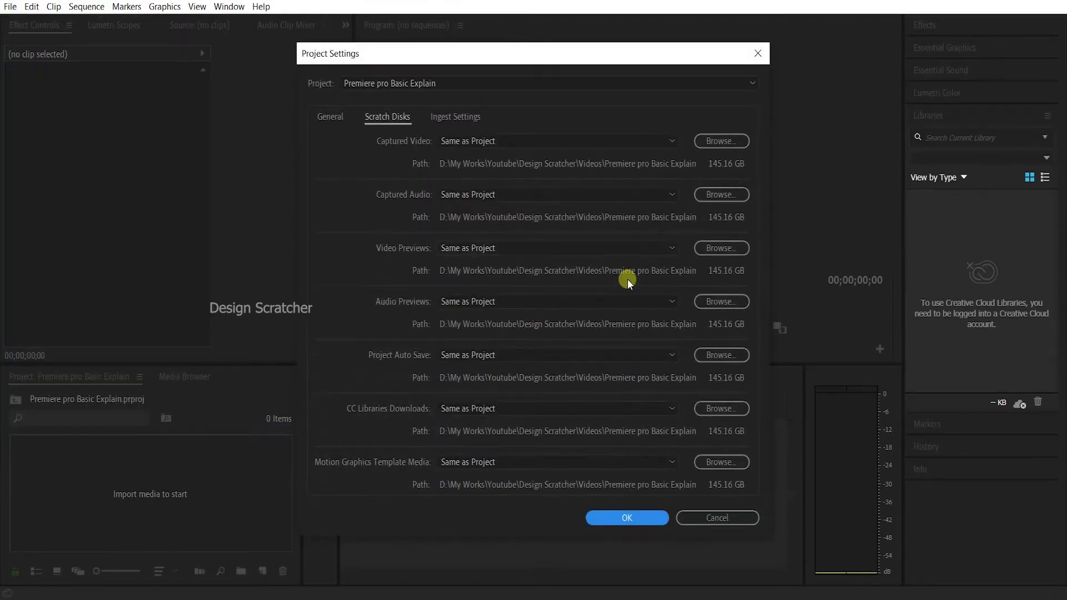
pyautogui.scroll(1, 555, 355)
pyautogui.scroll(1, 564, 301)
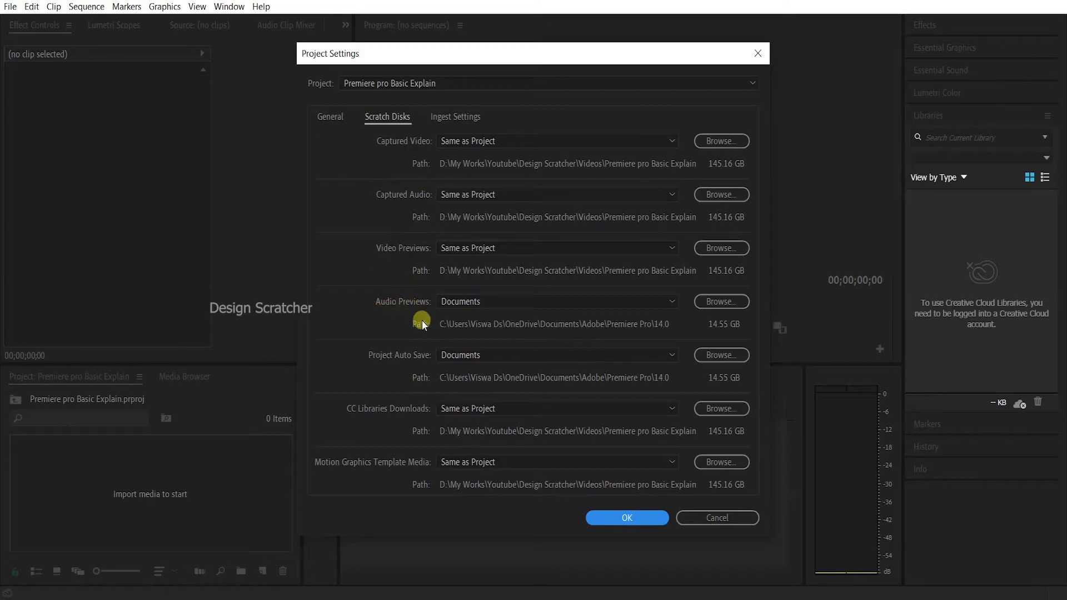
# Review the project's ingest, scratch disk and general settings, opening and cancelling the folder selection for Captured Video.
pyautogui.click(478, 117)
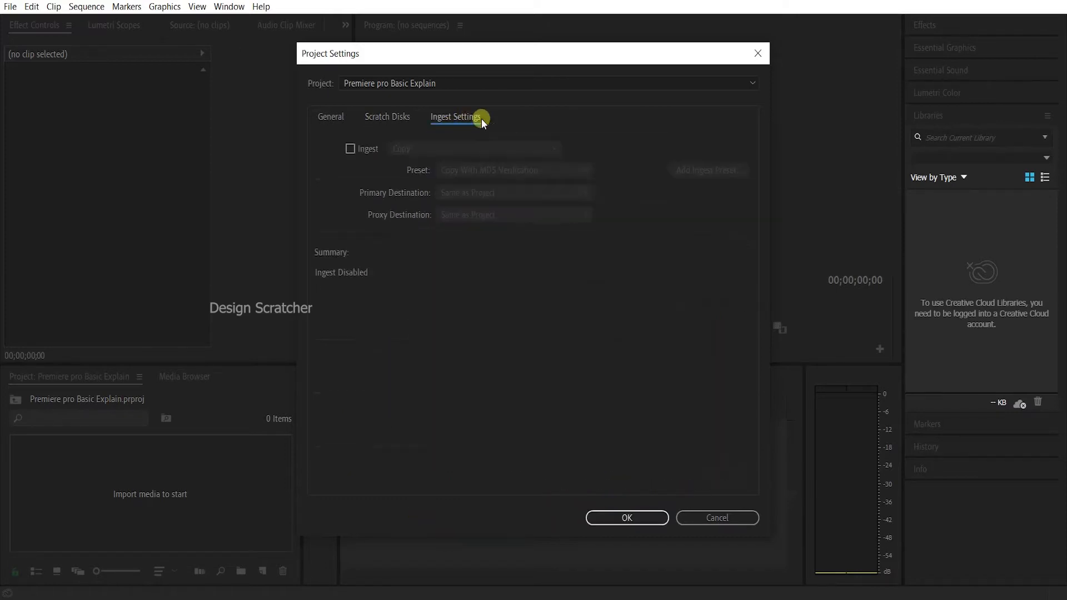
pyautogui.click(380, 115)
pyautogui.click(723, 138)
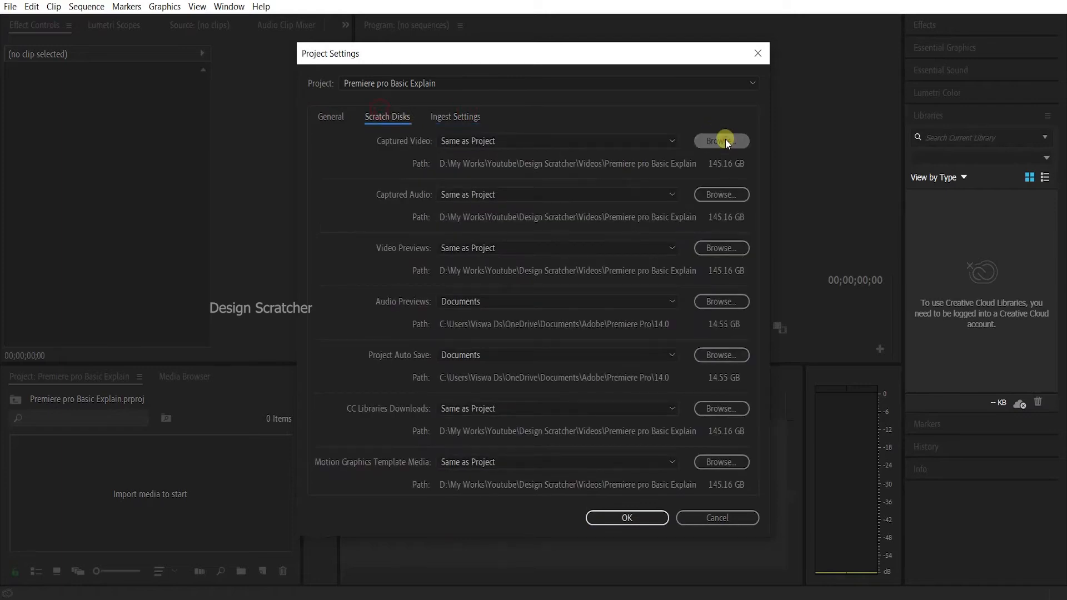
pyautogui.click(798, 395)
pyautogui.click(333, 117)
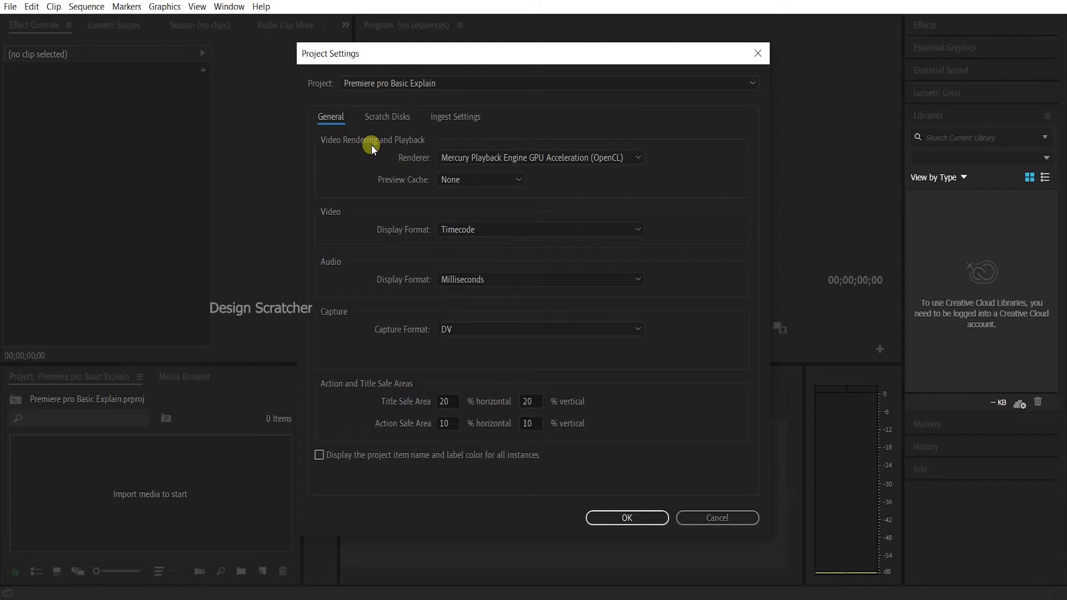
# Try enabling Ingest in the project's ingest settings, disable it again and cancel the project settings.
pyautogui.click(442, 117)
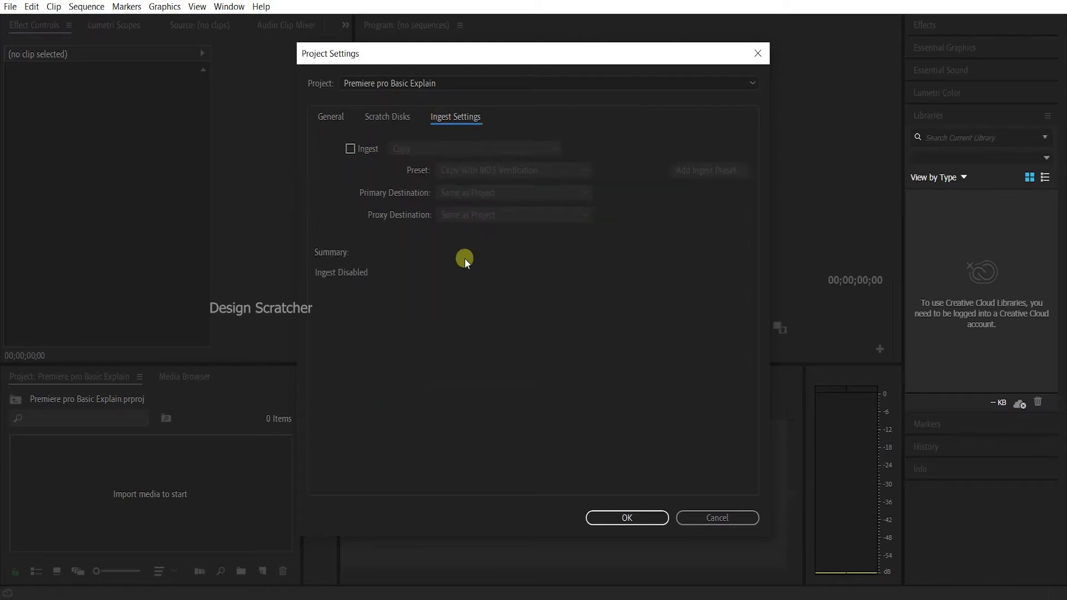
pyautogui.click(350, 148)
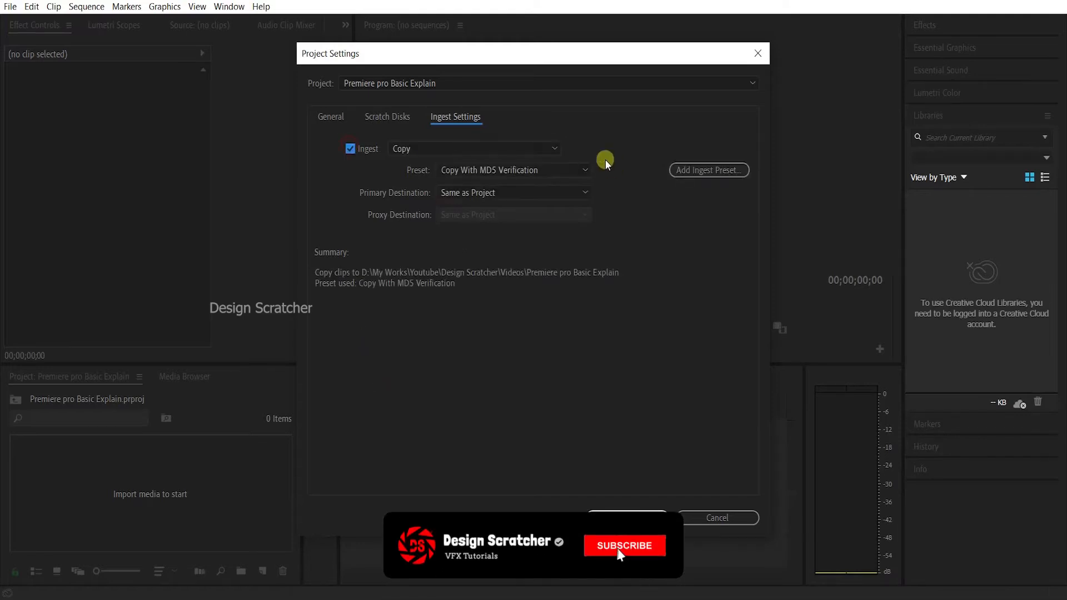
pyautogui.click(349, 148)
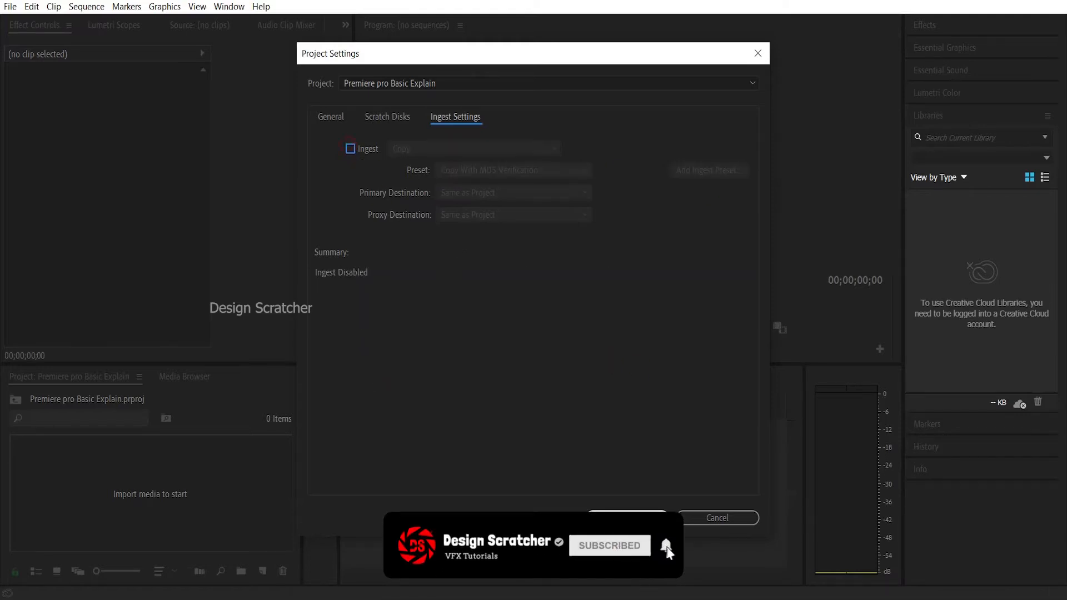
pyautogui.click(693, 520)
# Examine the Project Manager options, try Consolidate and Transcode for the resulting project, and cancel.
pyautogui.click(10, 6)
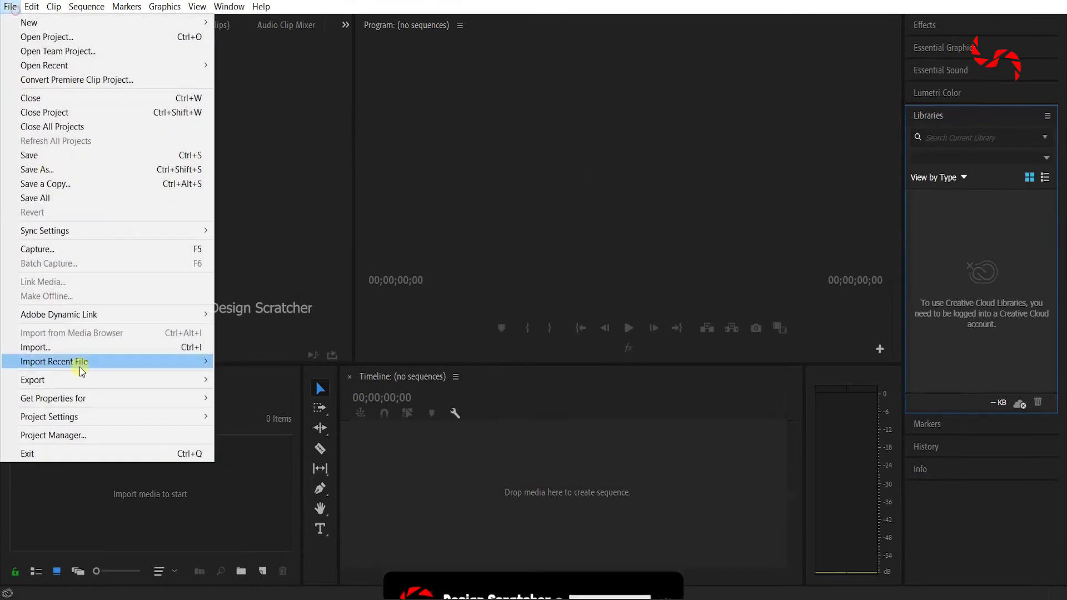
pyautogui.click(89, 437)
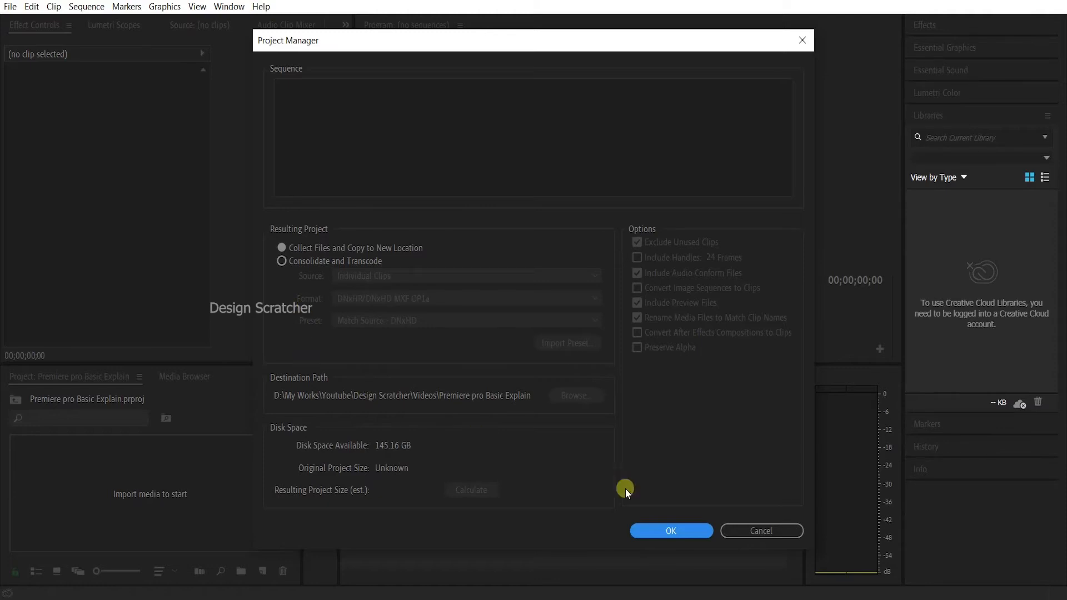
pyautogui.click(755, 535)
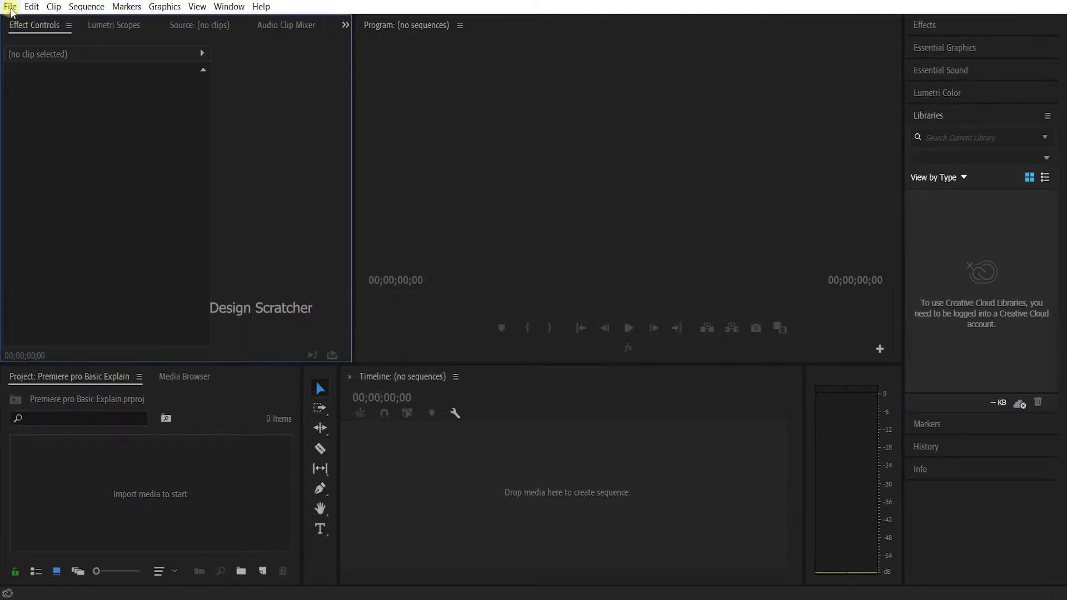
pyautogui.click(11, 7)
pyautogui.click(273, 321)
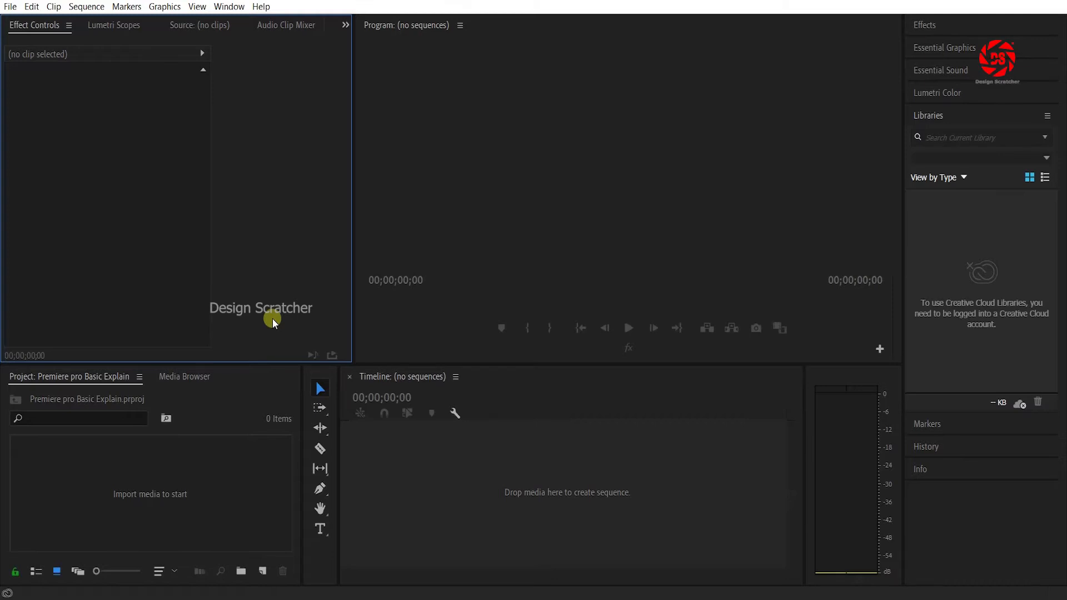
pyautogui.click(10, 7)
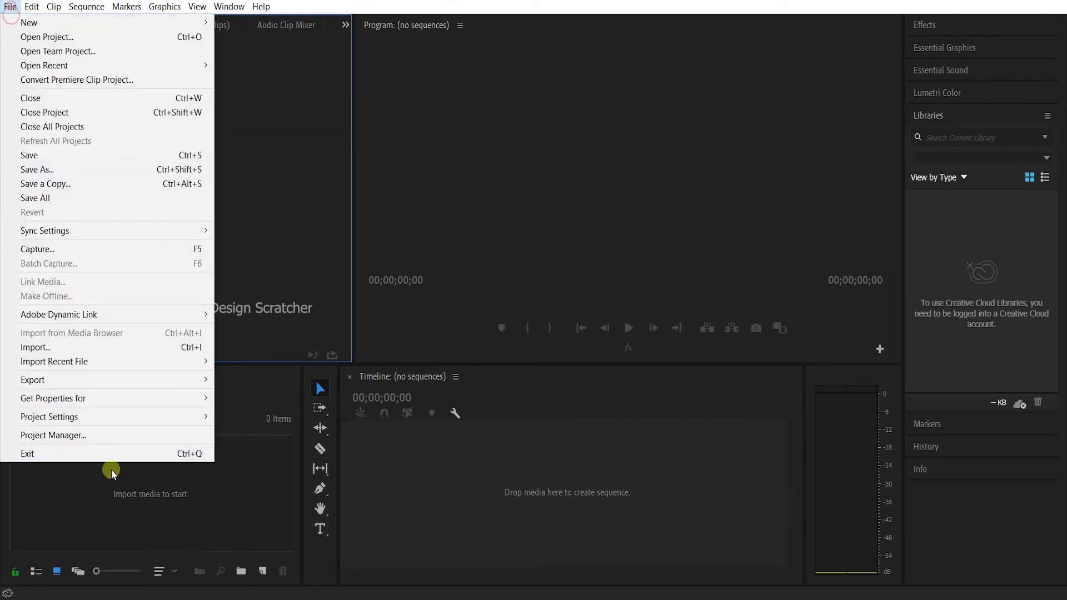
pyautogui.click(109, 434)
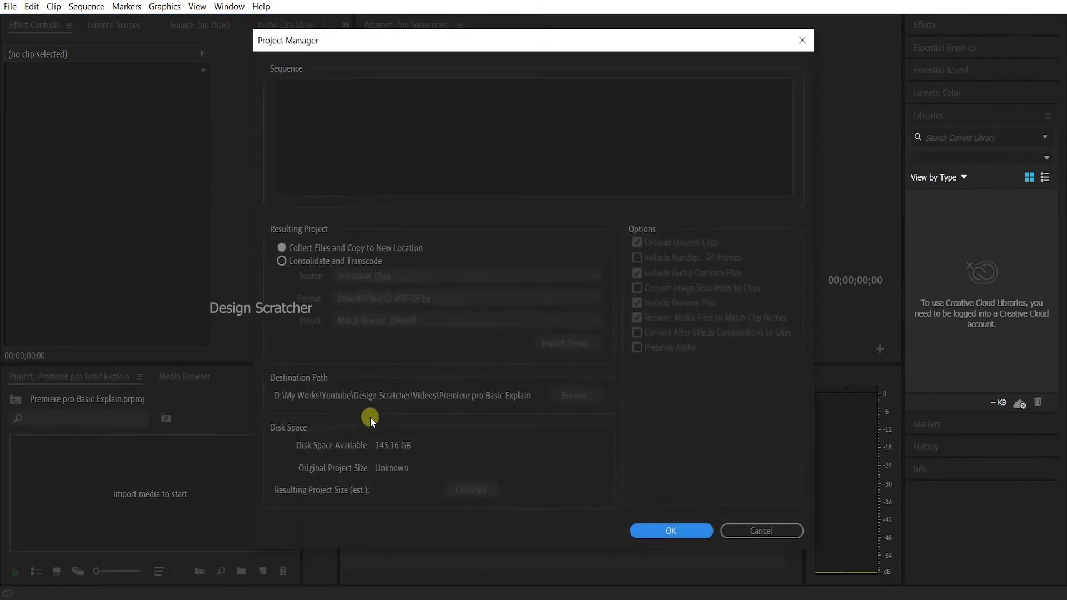
pyautogui.click(282, 261)
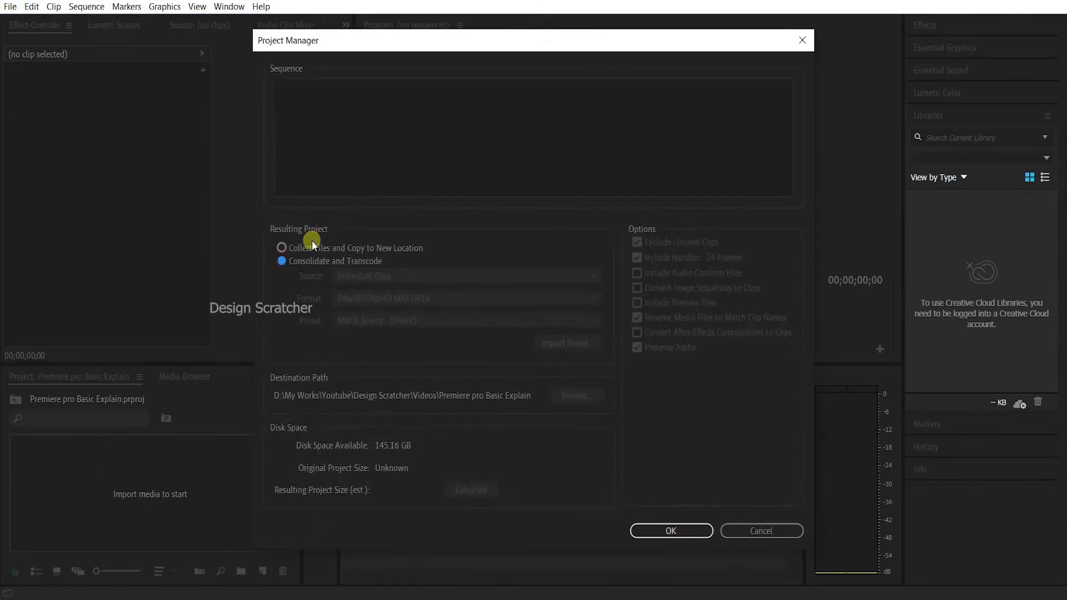
pyautogui.click(762, 528)
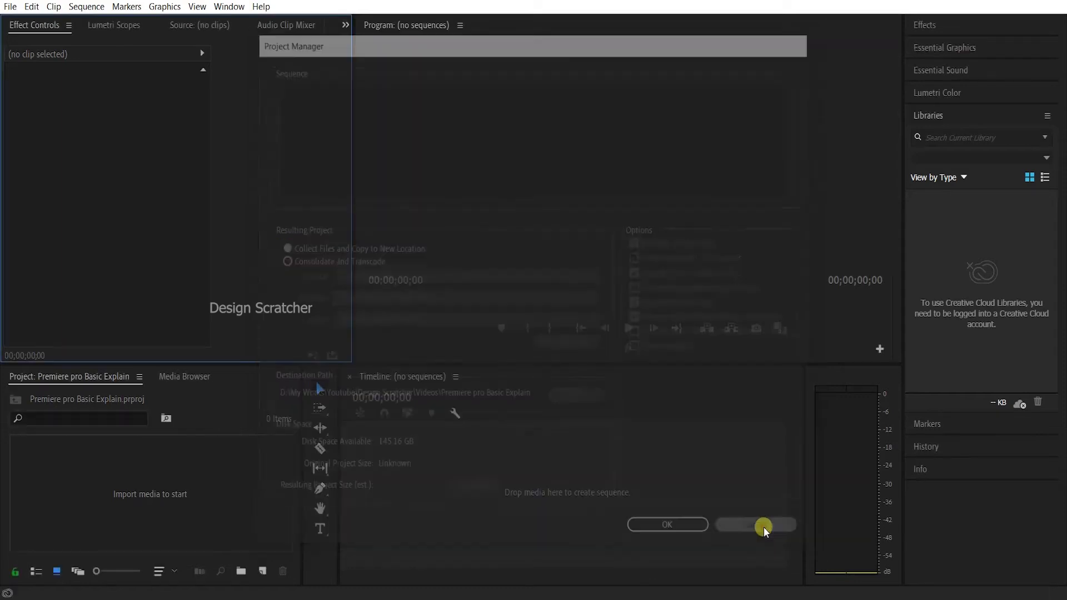
# Examine the Edit commands from Undo through Consolidate Duplicates, including the Team Project options.
pyautogui.click(10, 7)
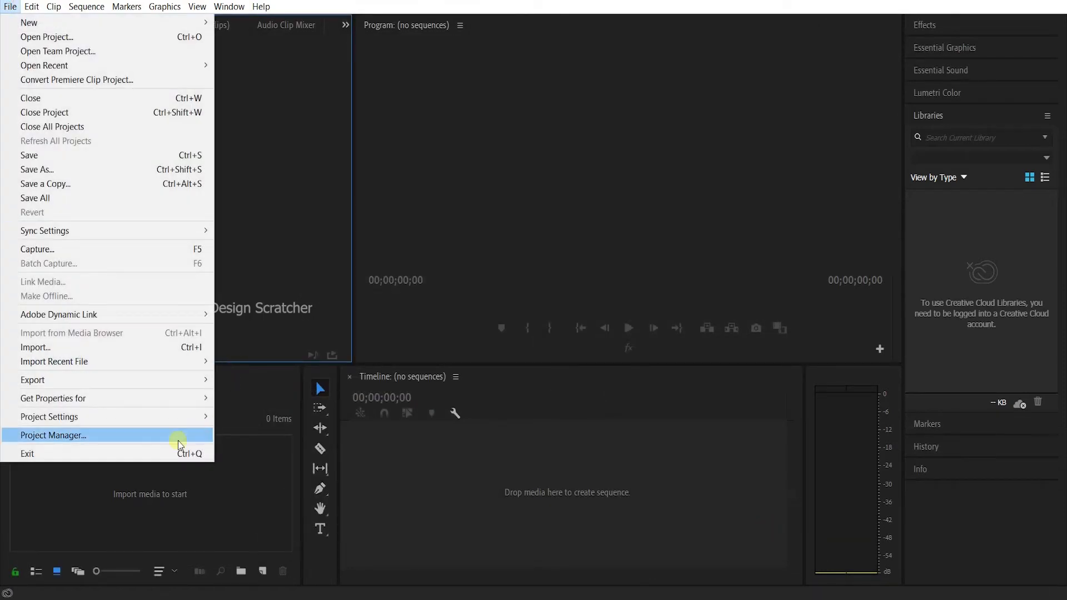
pyautogui.moveTo(30, 8)
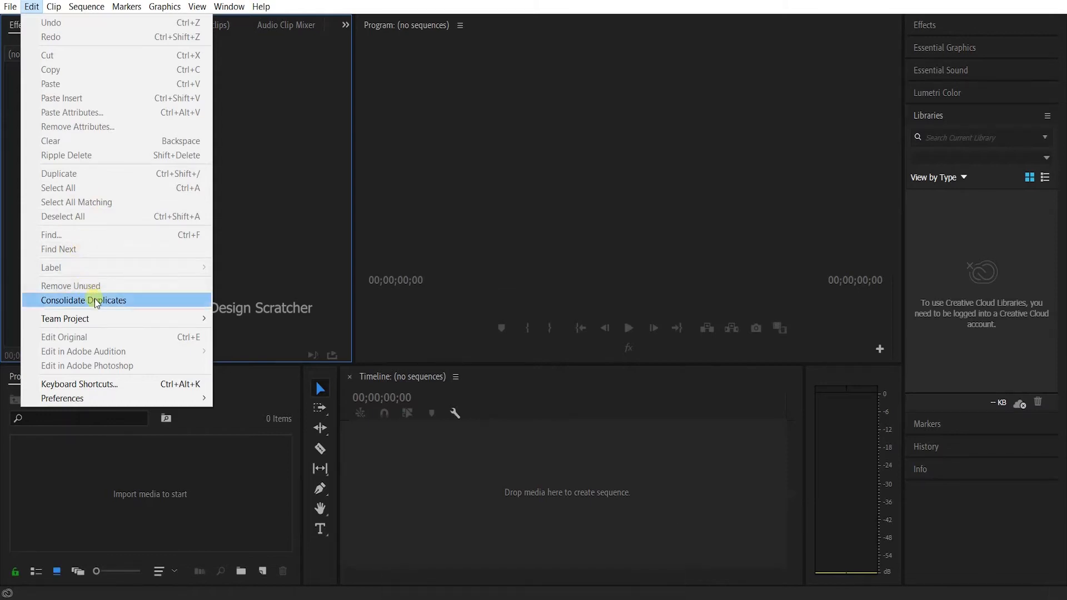
pyautogui.moveTo(102, 322)
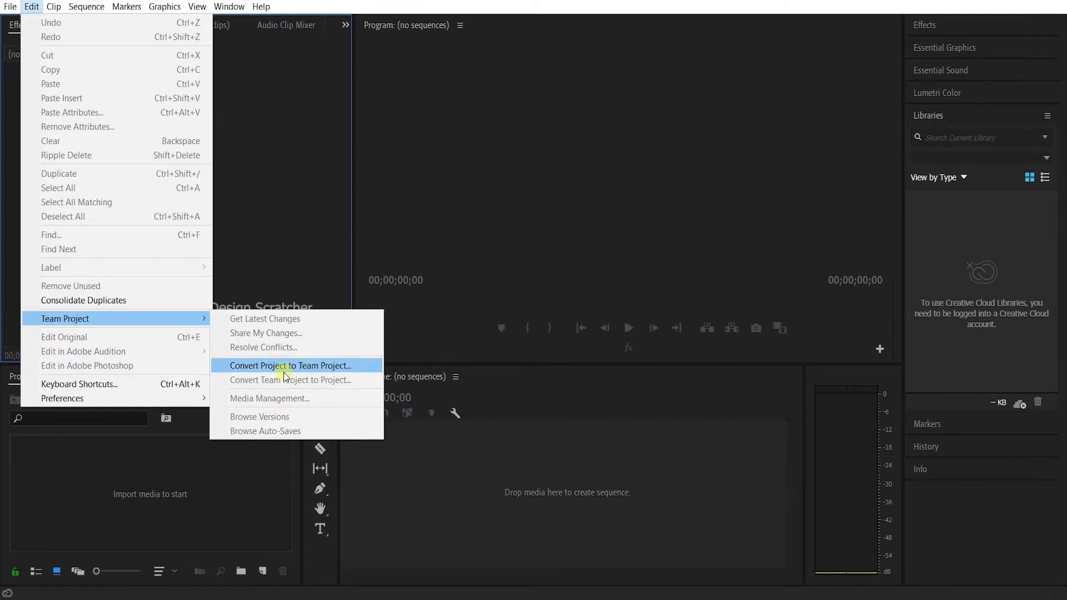
# Open the keyboard shortcuts, inspect the commands on the S key, and assign D as an additional Selection Tool shortcut.
pyautogui.click(110, 384)
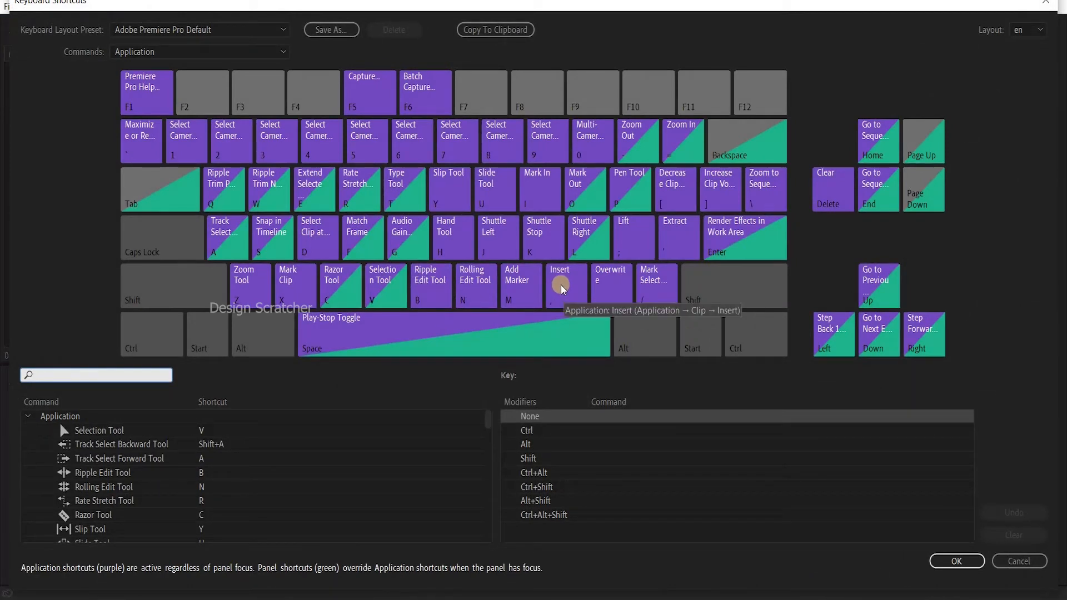
pyautogui.click(257, 240)
pyautogui.doubleClick(211, 430)
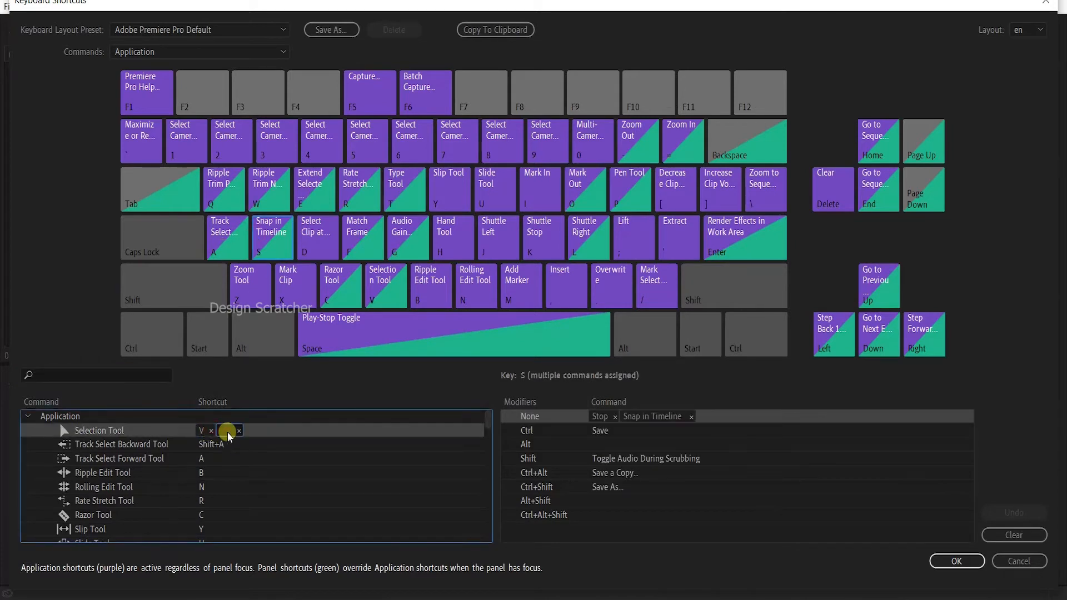
pyautogui.press('d')
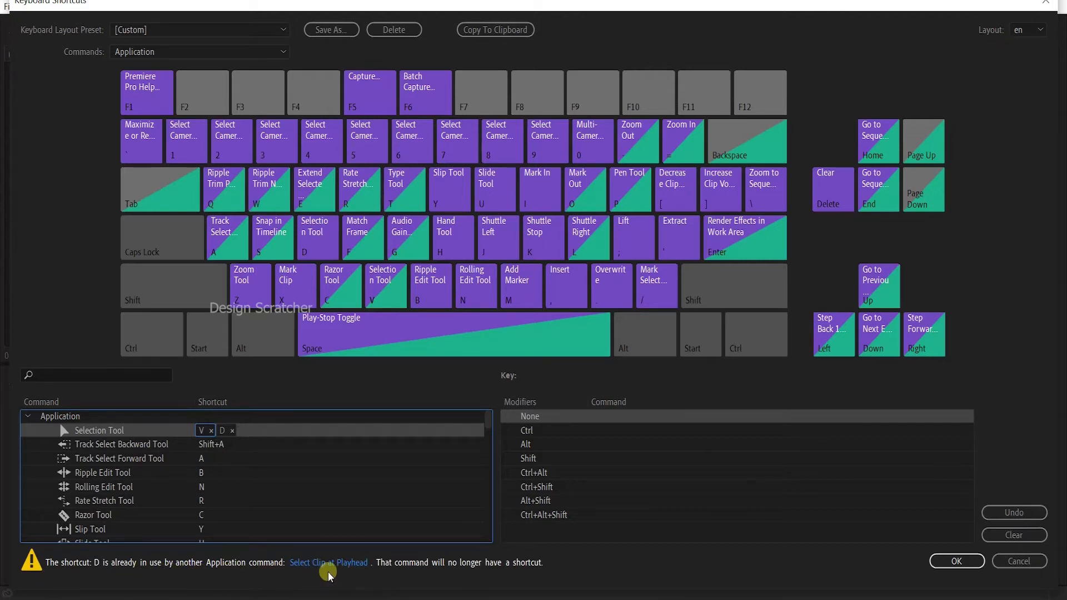
# Look through the tool shortcuts, remove D from the Selection Tool, and cancel the keyboard shortcut changes.
pyautogui.scroll(-2, 209, 509)
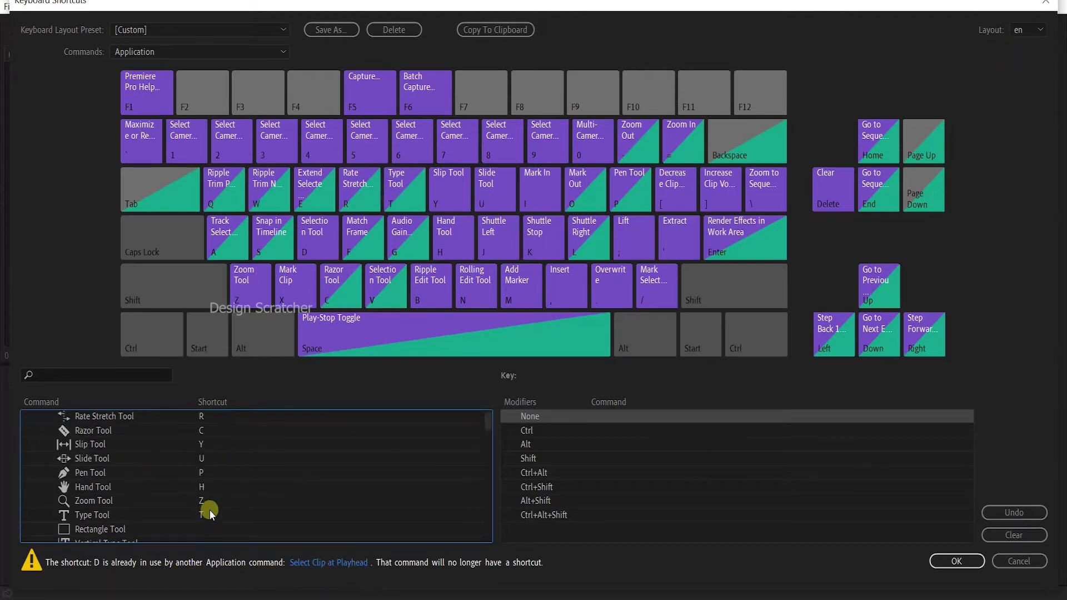
pyautogui.scroll(2, 209, 509)
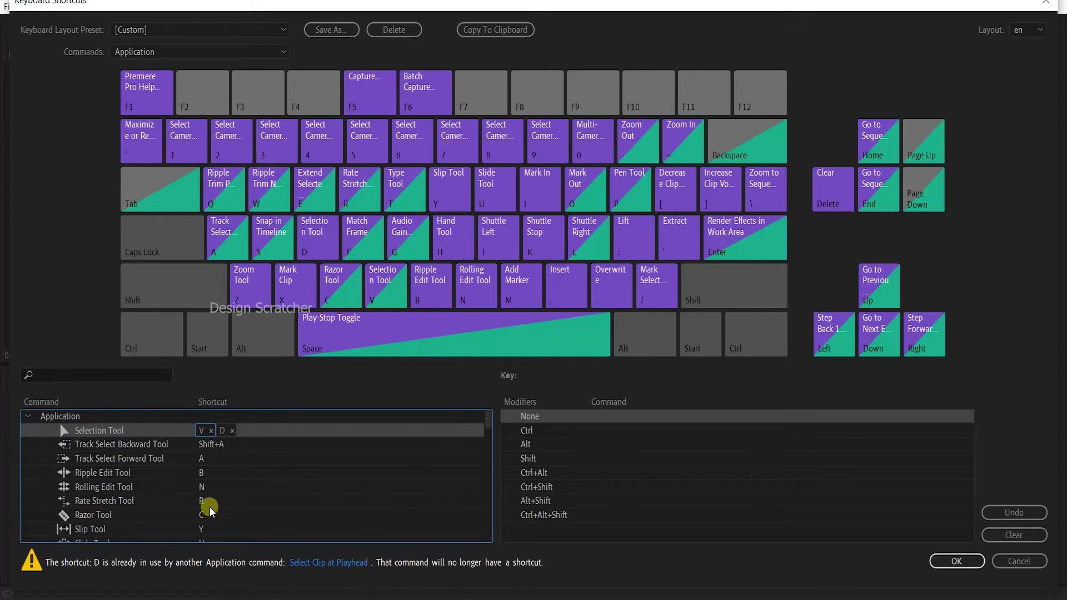
pyautogui.click(232, 431)
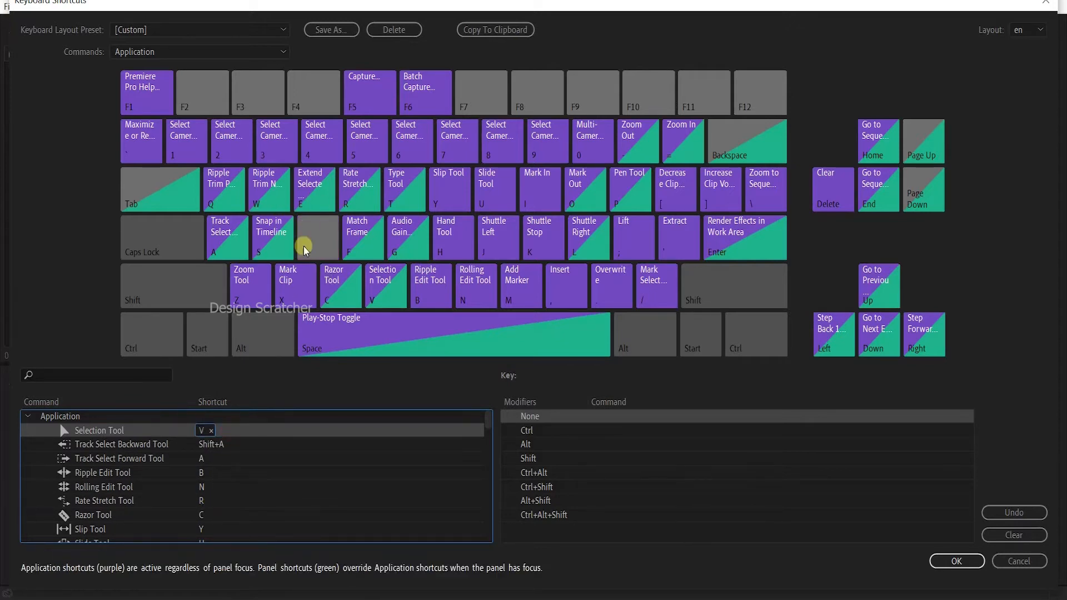
pyautogui.click(1012, 558)
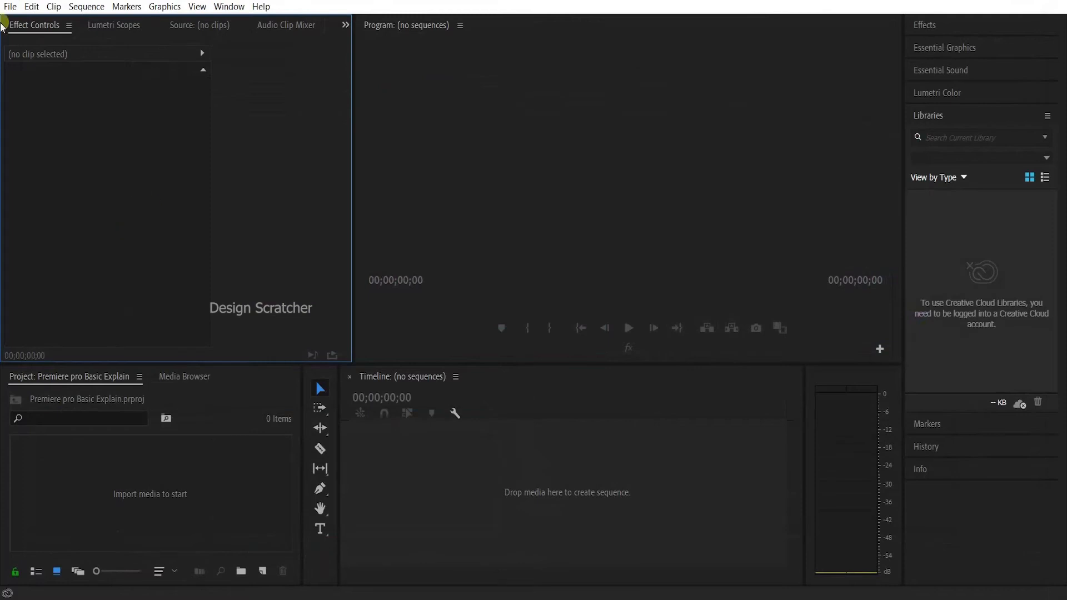
# Examine the Edit, Clip, Sequence, Markers and Graphics commands, from Rename through Replace Fonts in Projects.
pyautogui.click(32, 6)
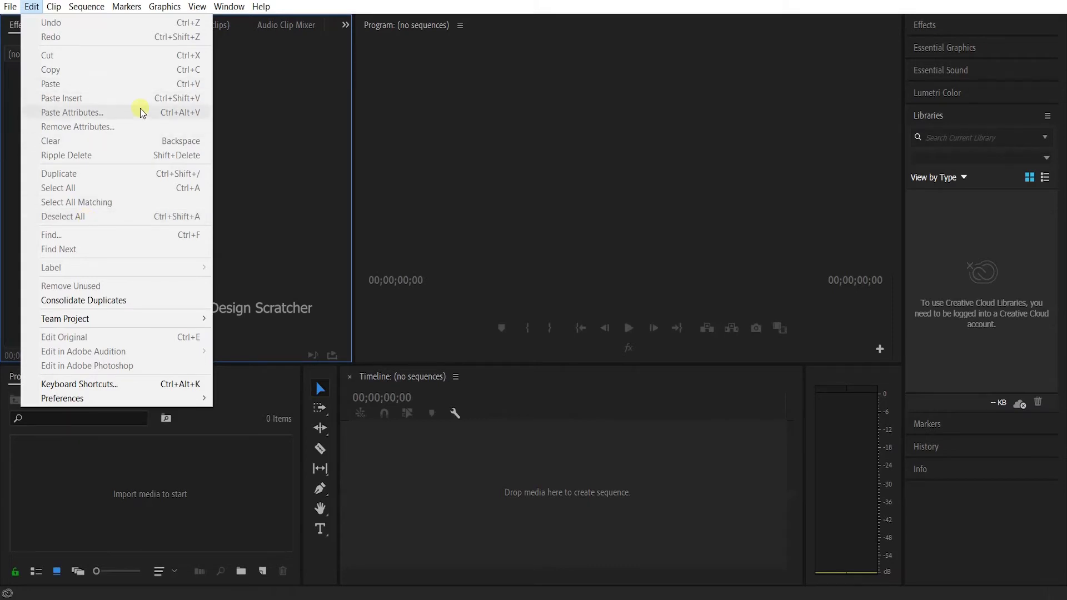
pyautogui.click(53, 8)
pyautogui.click(53, 7)
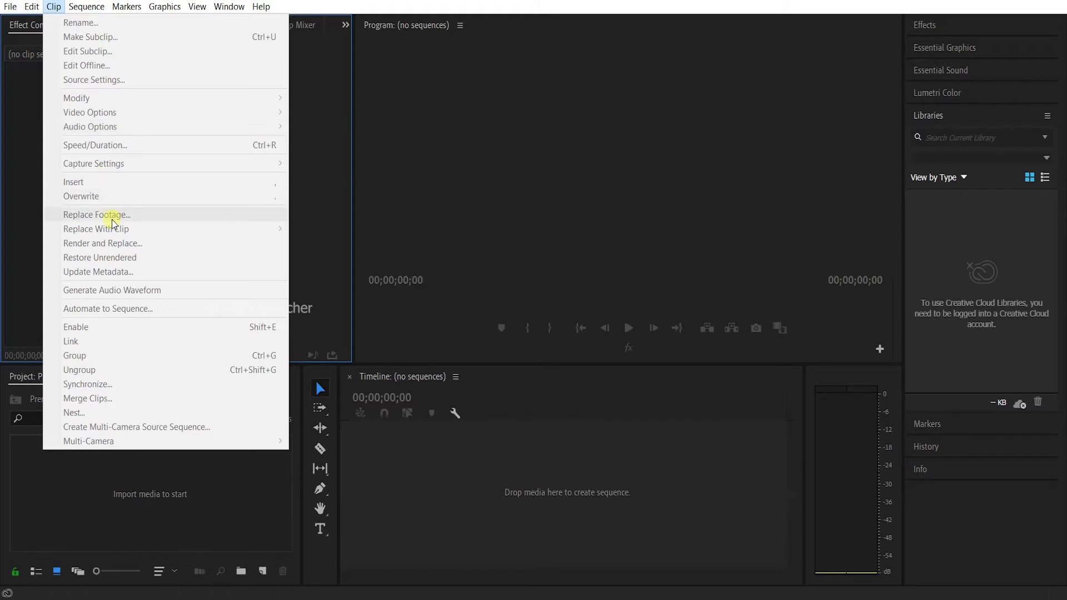
pyautogui.moveTo(83, 5)
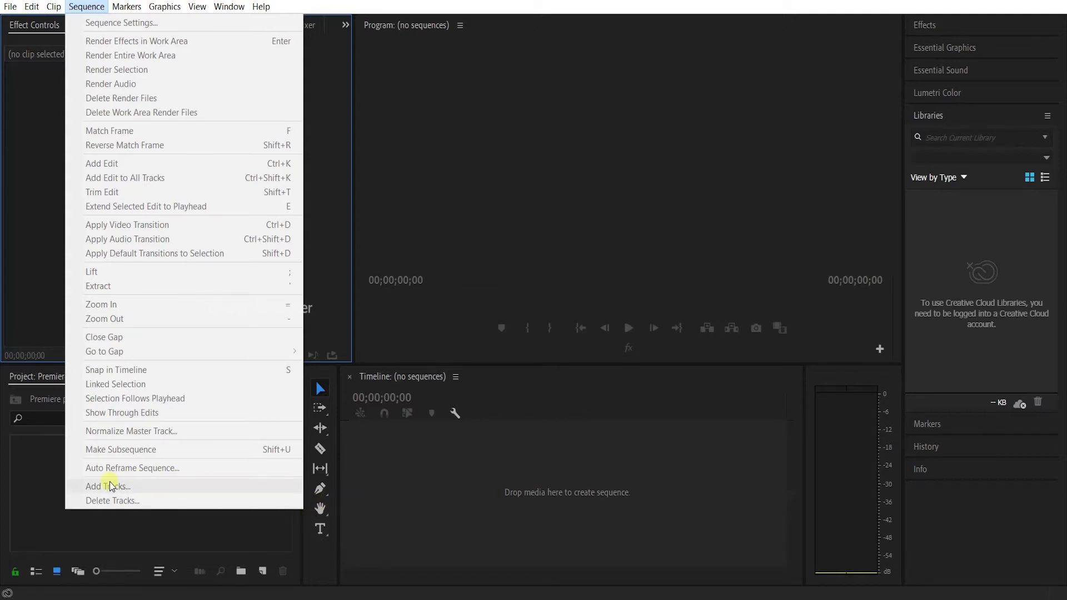
pyautogui.click(126, 6)
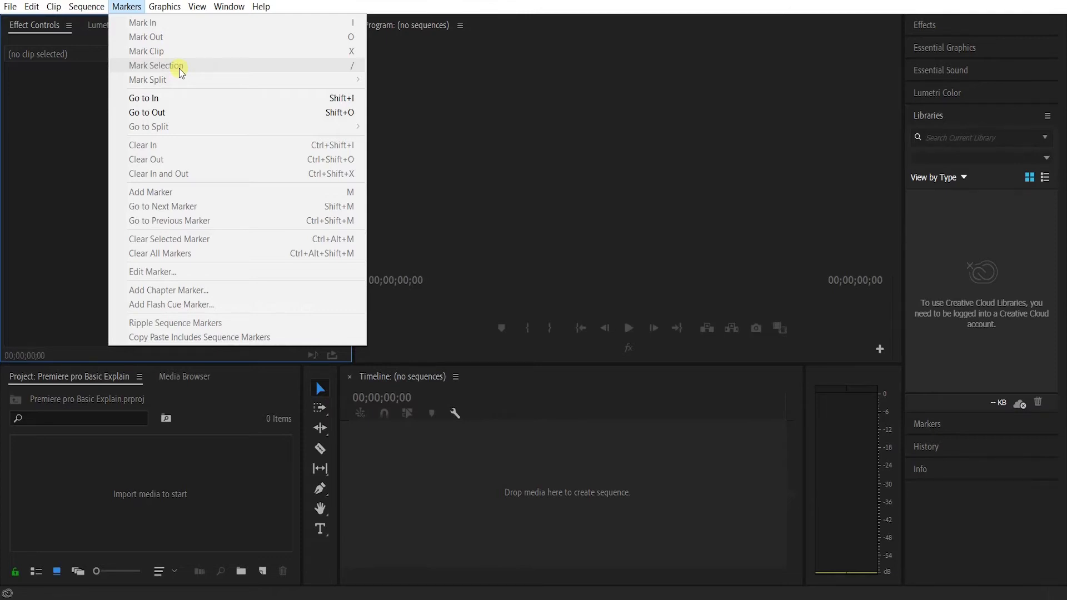
pyautogui.click(55, 213)
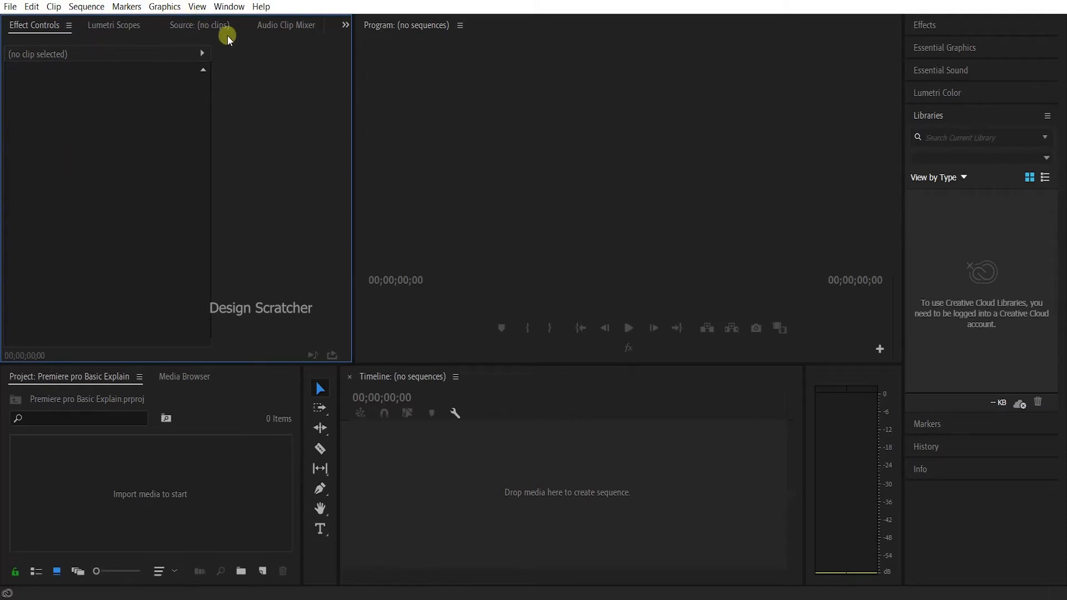
pyautogui.click(127, 6)
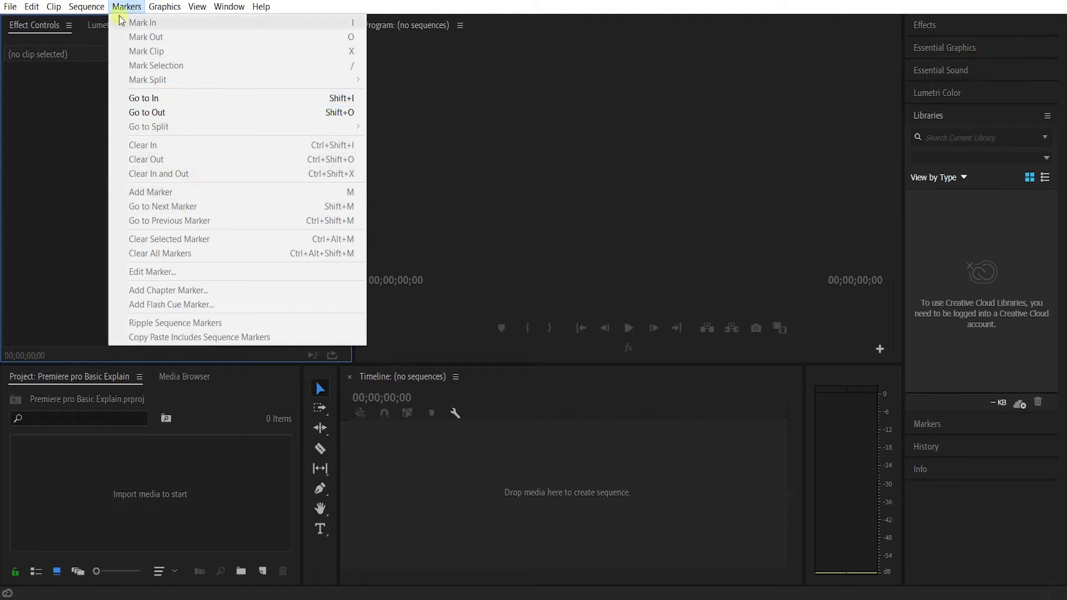
pyautogui.click(164, 7)
pyautogui.click(164, 6)
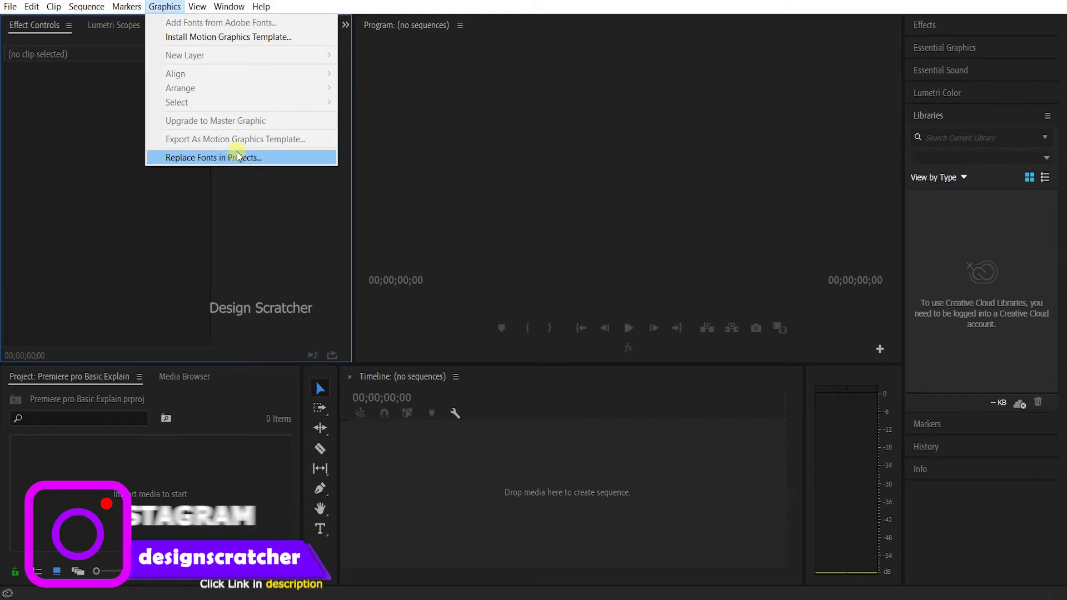
# Examine the View and Window commands, from Workspaces through the panel list, and bring up the Effects panel.
pyautogui.moveTo(199, 13)
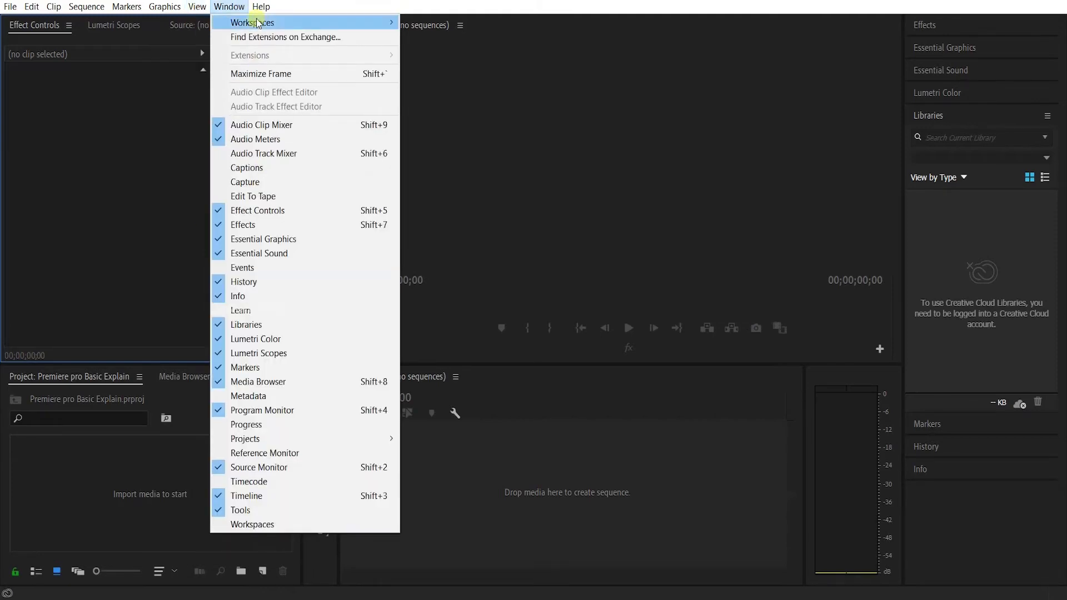
pyautogui.moveTo(264, 23)
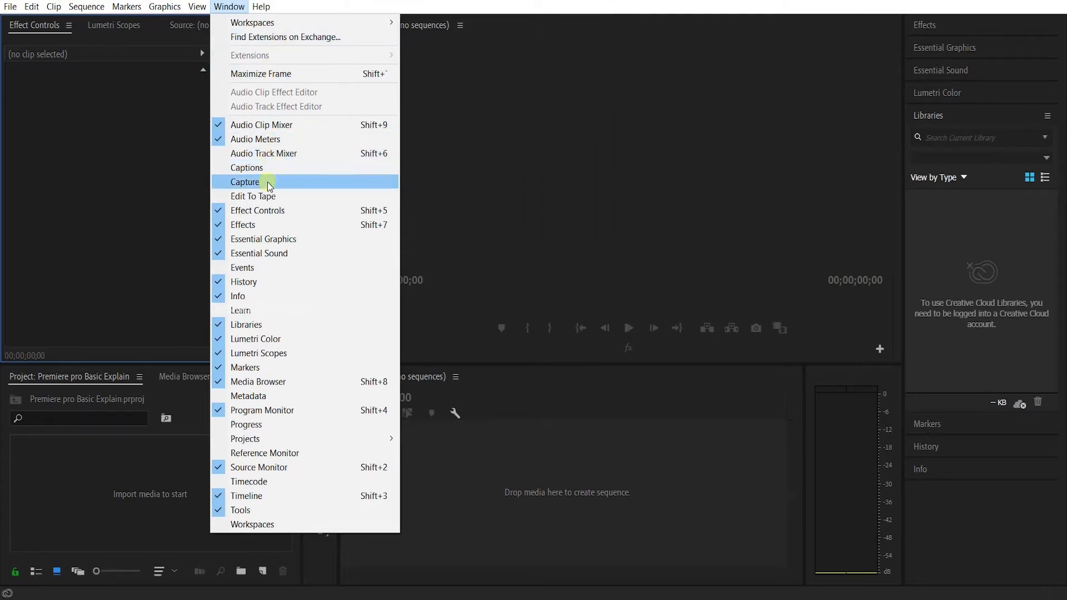
pyautogui.click(256, 231)
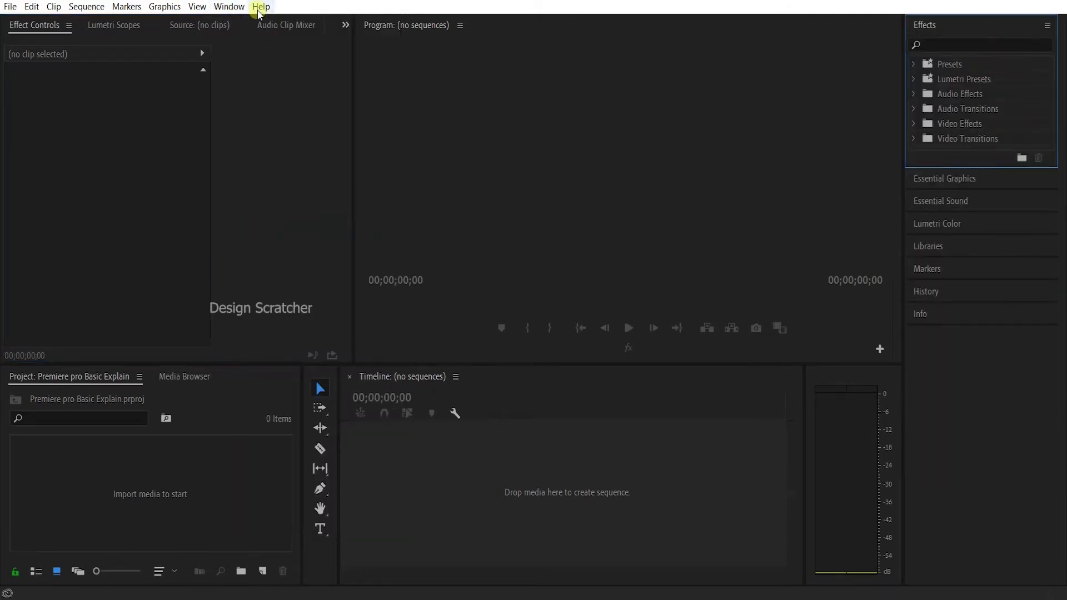
# Open the Events panel to inspect its event log and close it again.
pyautogui.click(229, 6)
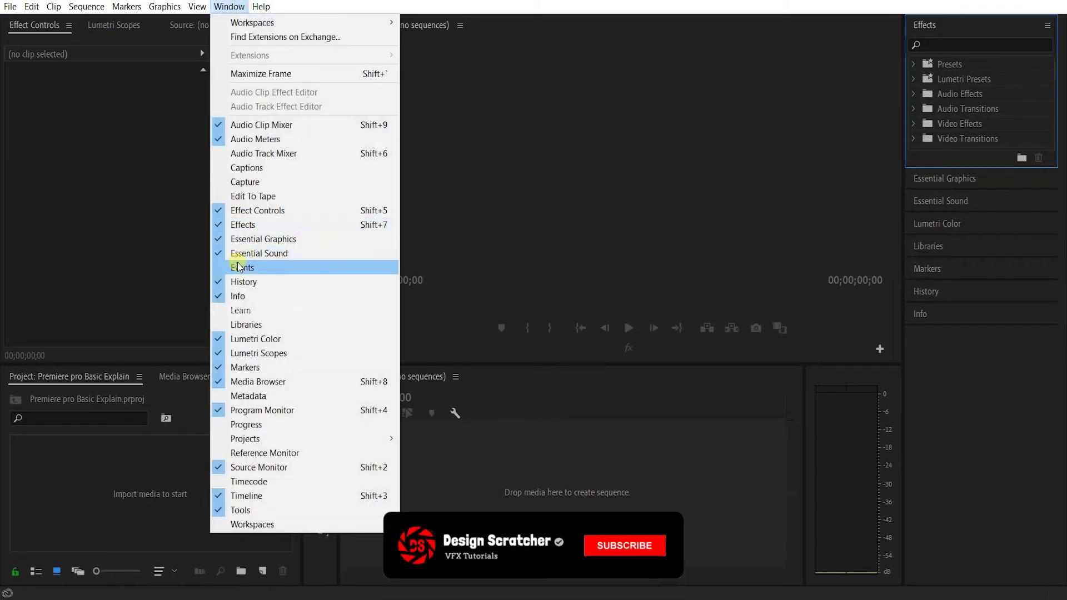
pyautogui.click(242, 267)
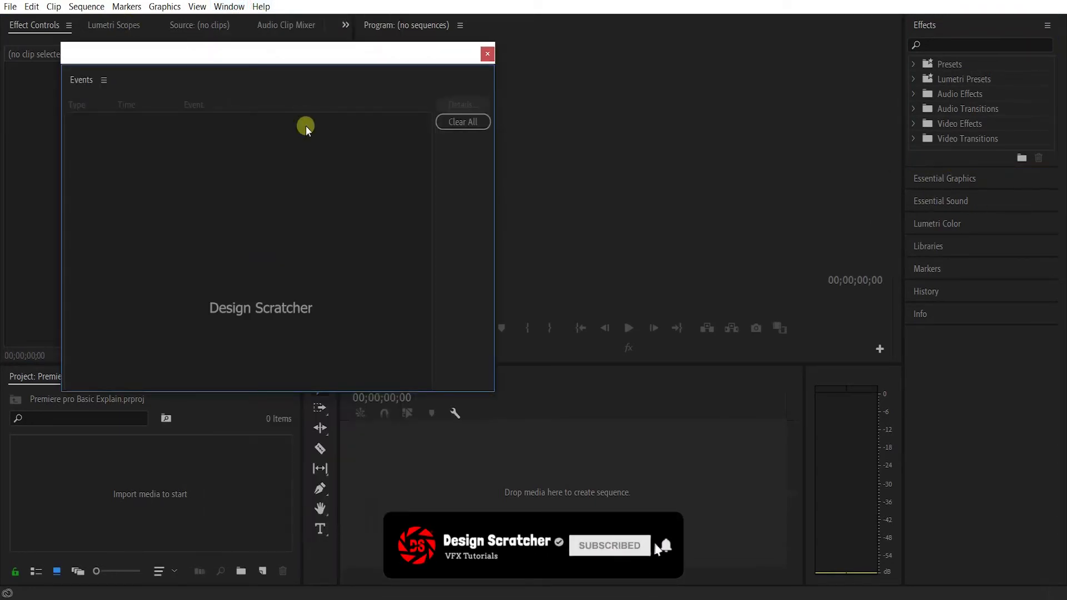
pyautogui.click(487, 53)
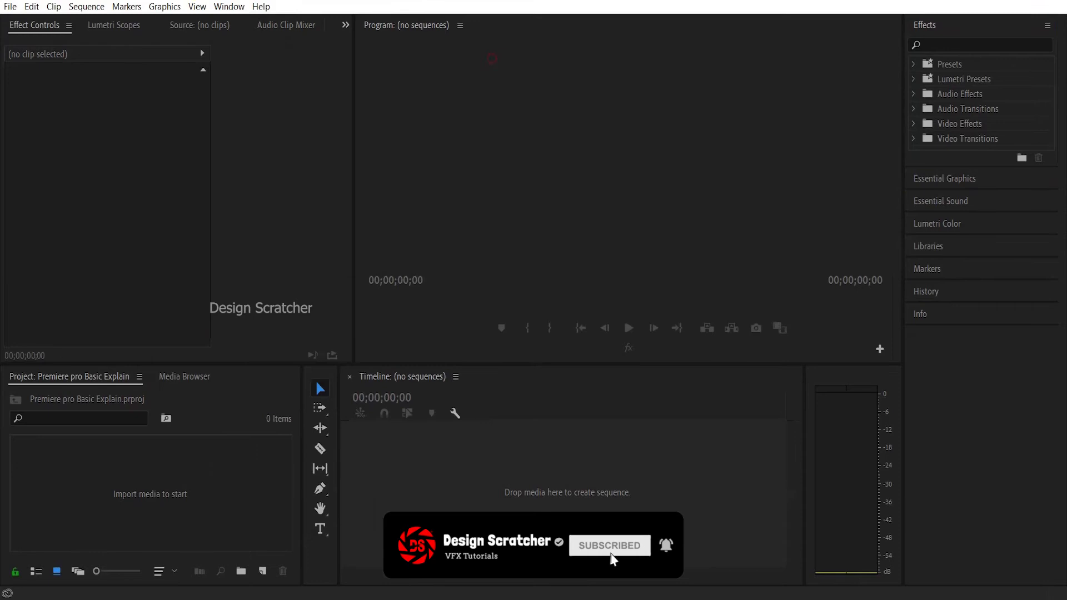
# Bring the Effects panel into focus and examine which panels are enabled in the window list.
pyautogui.click(229, 6)
pyautogui.click(245, 224)
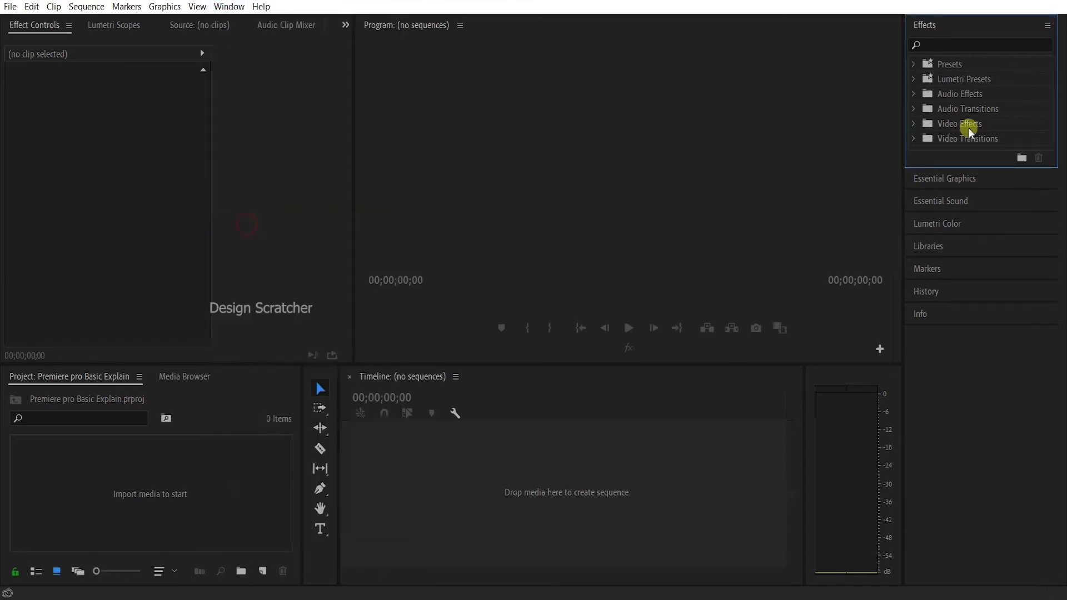
pyautogui.click(229, 6)
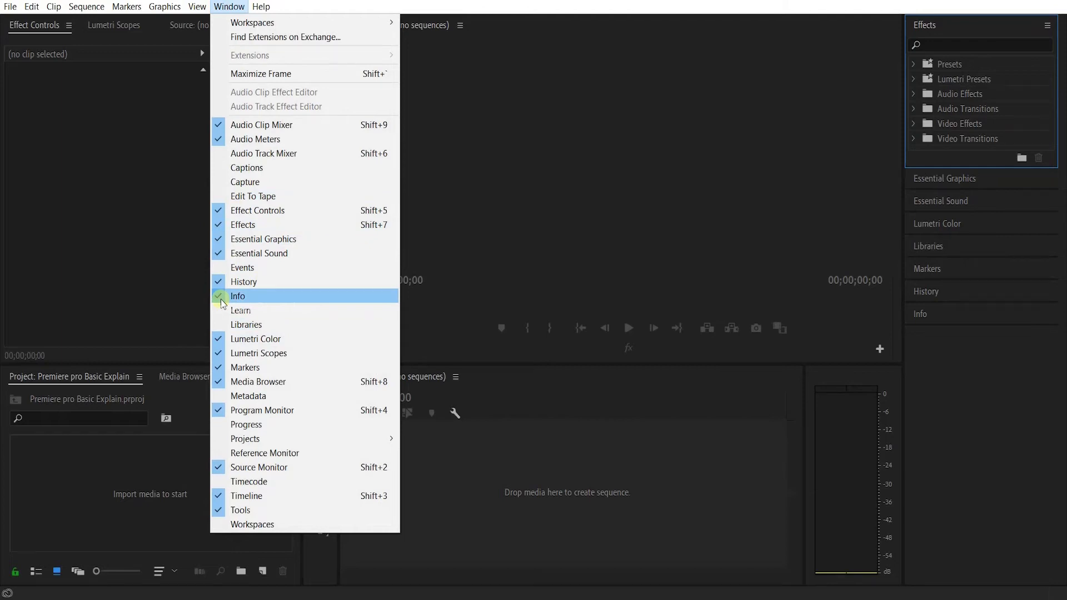
pyautogui.click(300, 9)
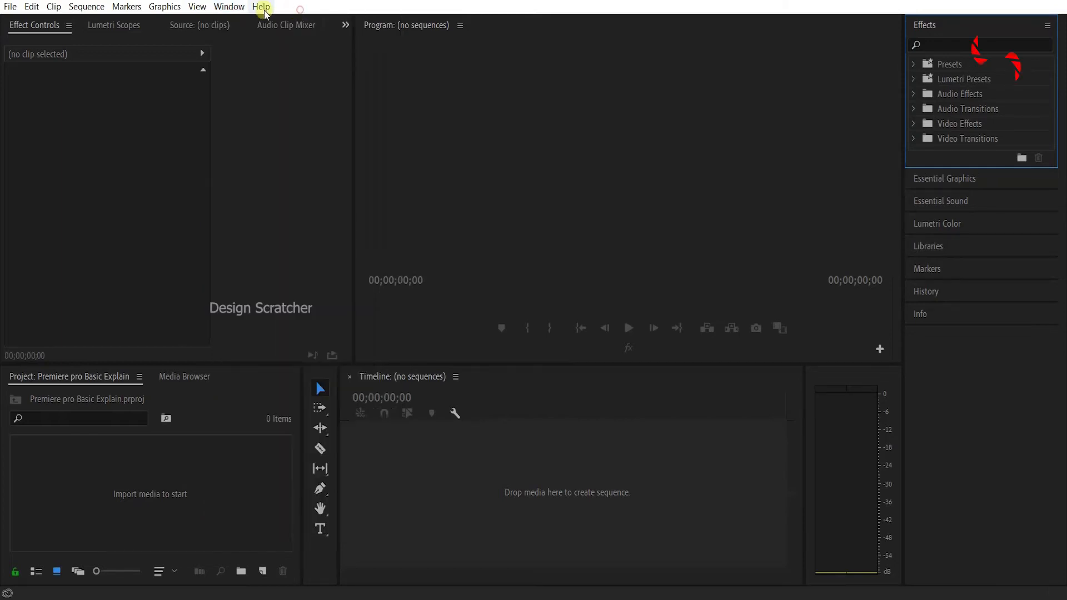
# Switch the workspace layout to Graphics.
pyautogui.click(238, 7)
pyautogui.moveTo(383, 22)
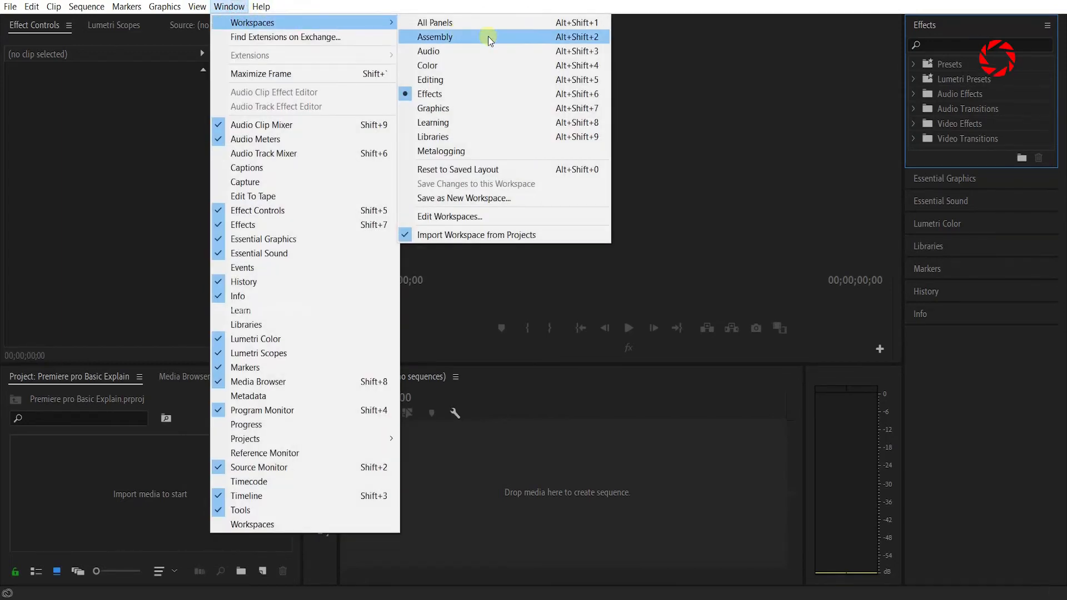
pyautogui.click(472, 104)
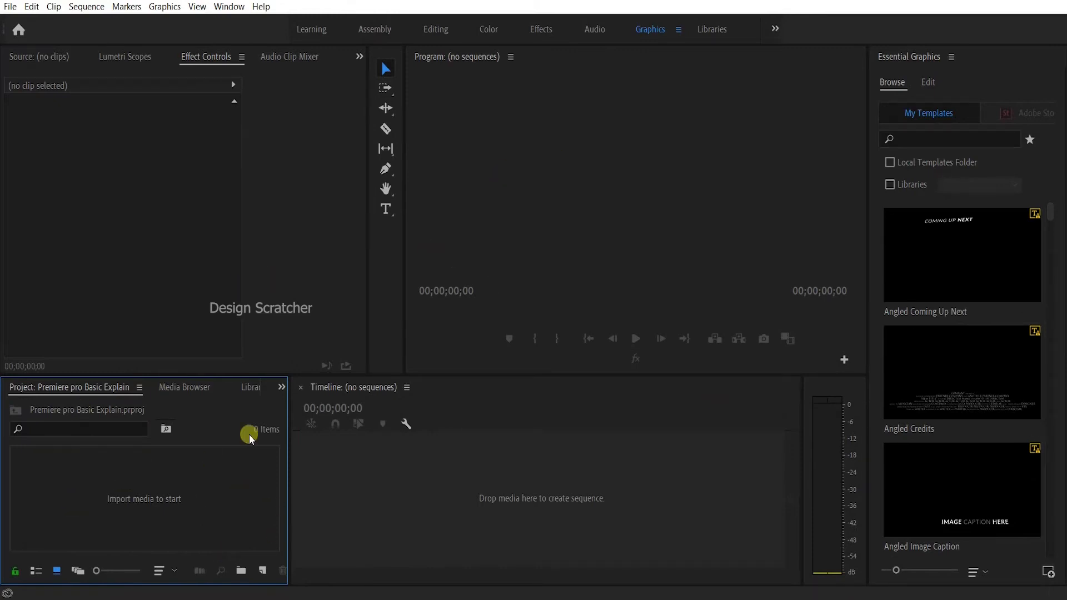
# Examine the hidden panels grouped with the Project panel and the window commands in the Graphics workspace.
pyautogui.click(281, 387)
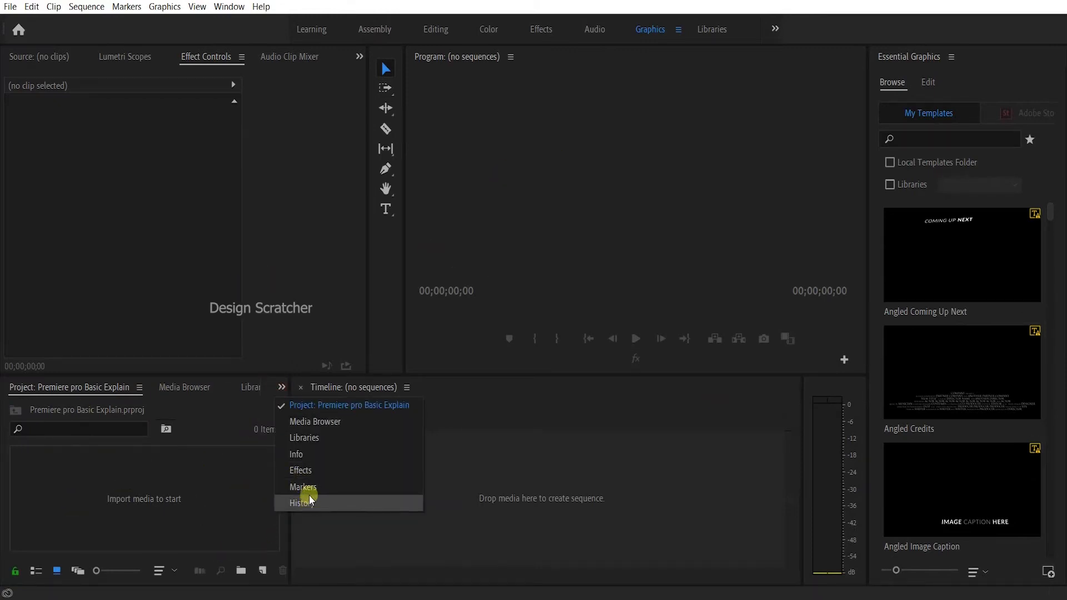
pyautogui.click(238, 468)
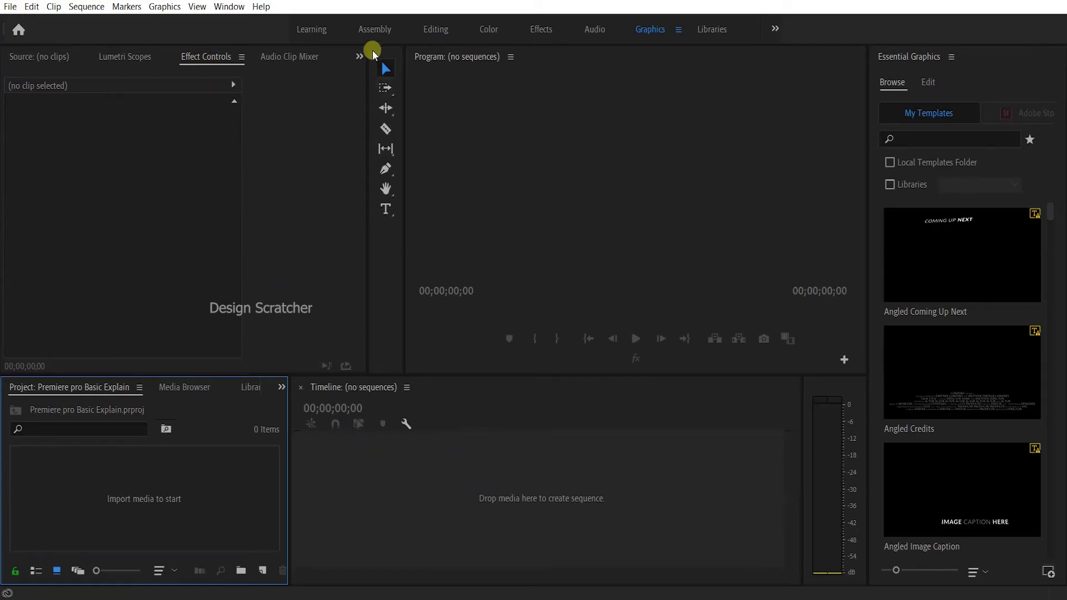
pyautogui.click(238, 7)
pyautogui.moveTo(254, 23)
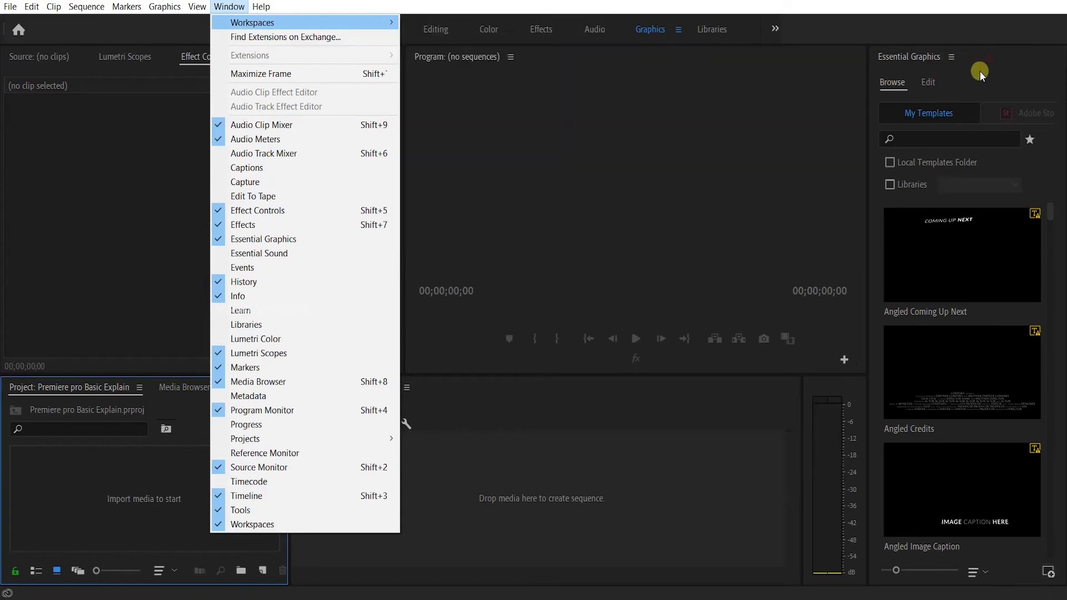
pyautogui.click(929, 69)
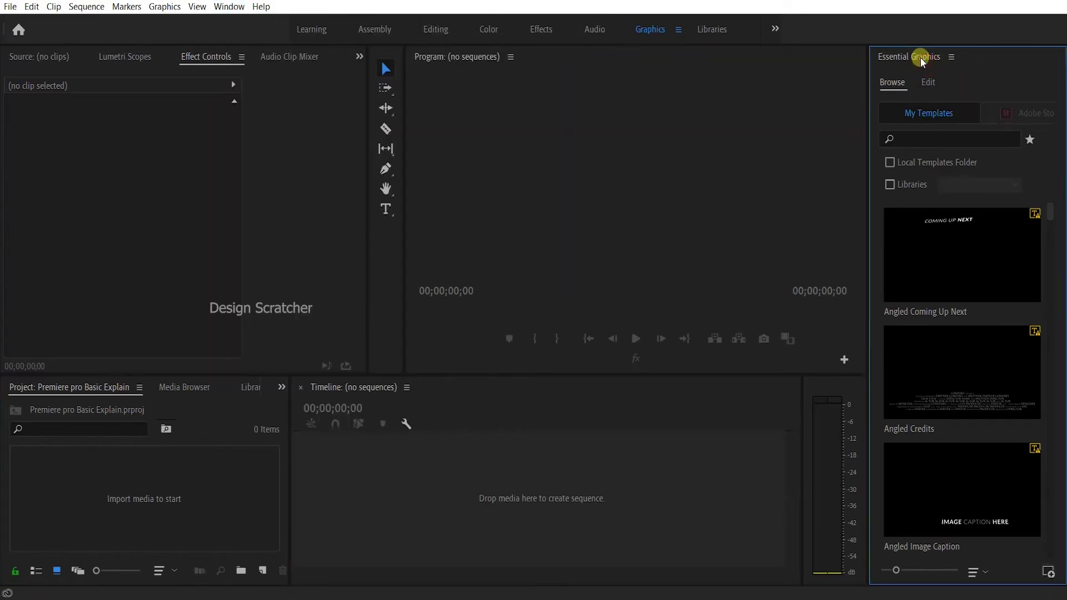
# Dock the Essential Graphics panel beside the Program monitor, above the timeline, and narrow it.
pyautogui.moveTo(921, 56); pyautogui.dragTo(751, 199)
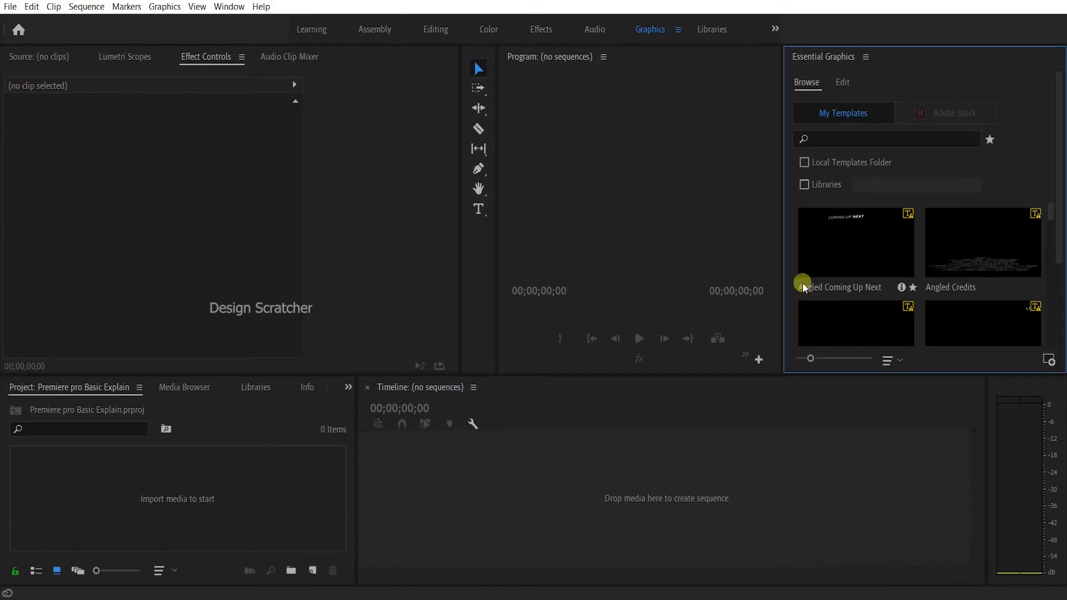
pyautogui.click(594, 30)
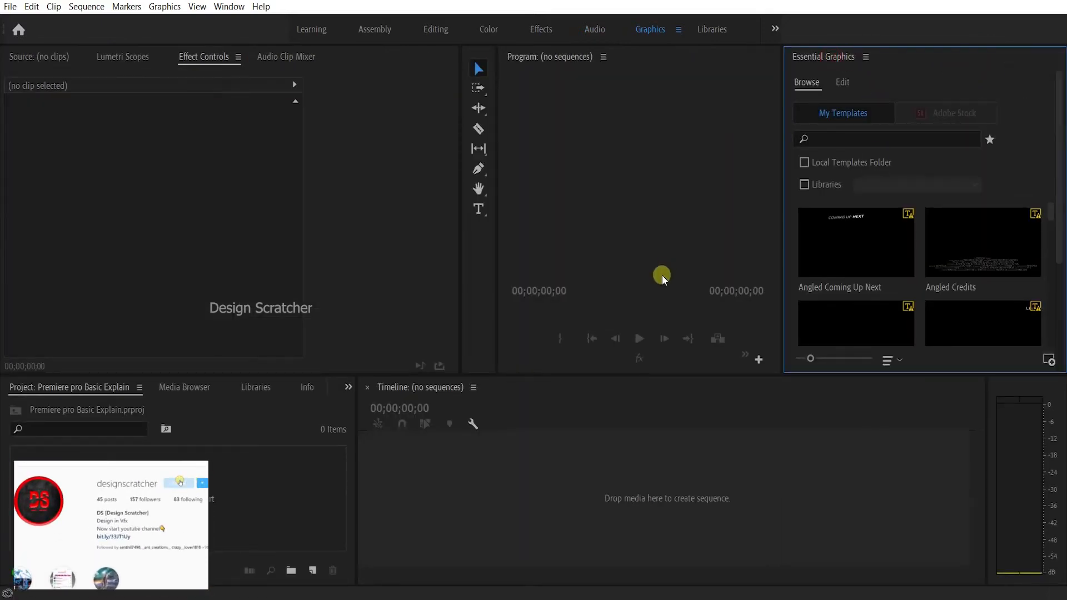
pyautogui.moveTo(782, 211); pyautogui.dragTo(865, 204)
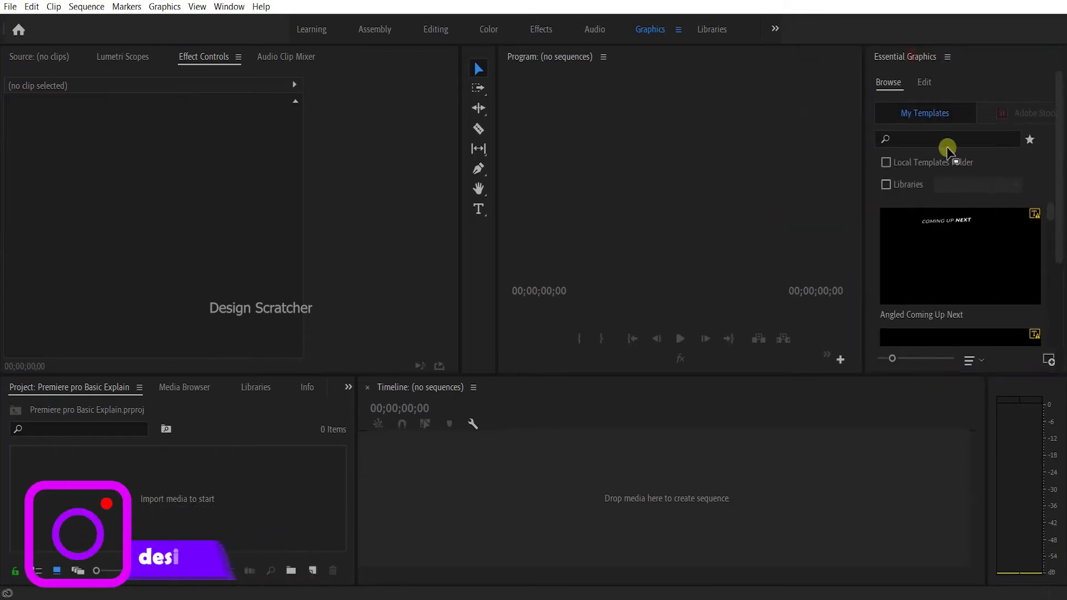
# Dock the Essential Graphics panel as a full-height column and narrow both it and the Effect Controls group.
pyautogui.moveTo(977, 371); pyautogui.dragTo(1058, 149)
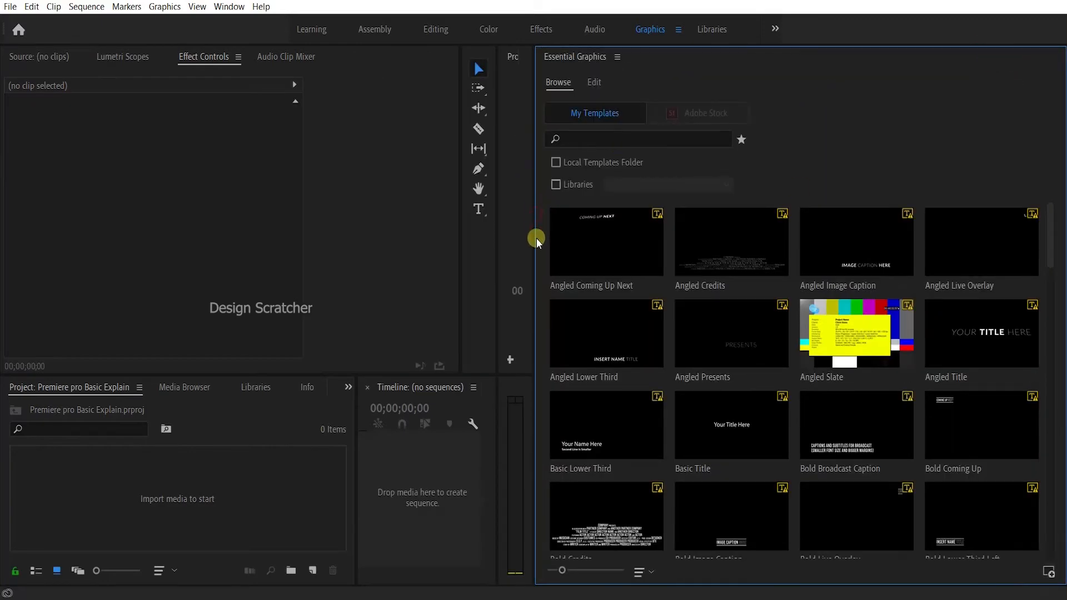
pyautogui.moveTo(536, 251); pyautogui.dragTo(890, 300)
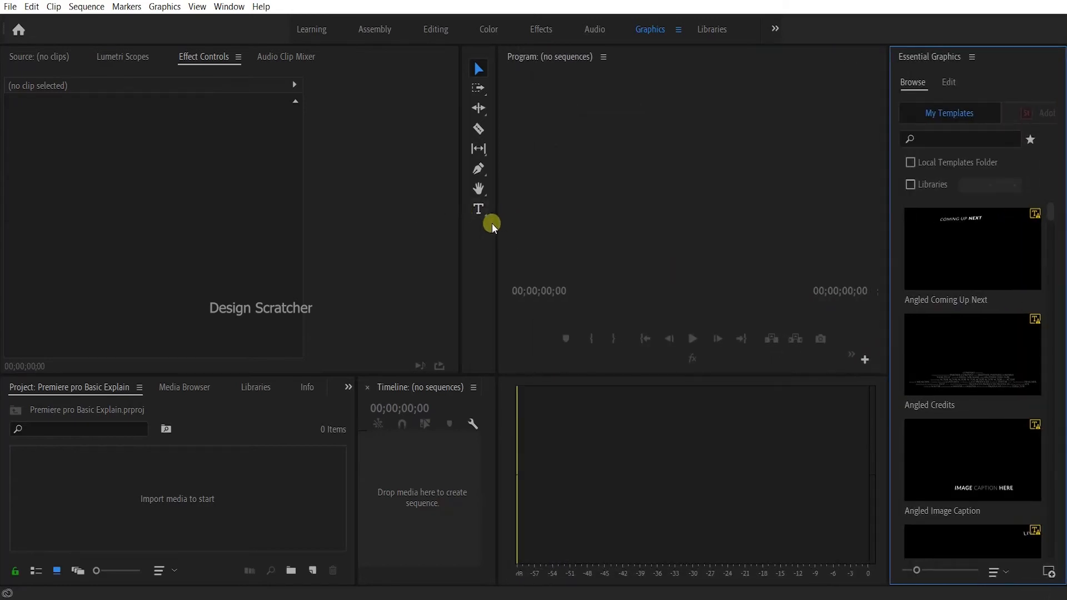
pyautogui.moveTo(491, 224); pyautogui.dragTo(437, 220)
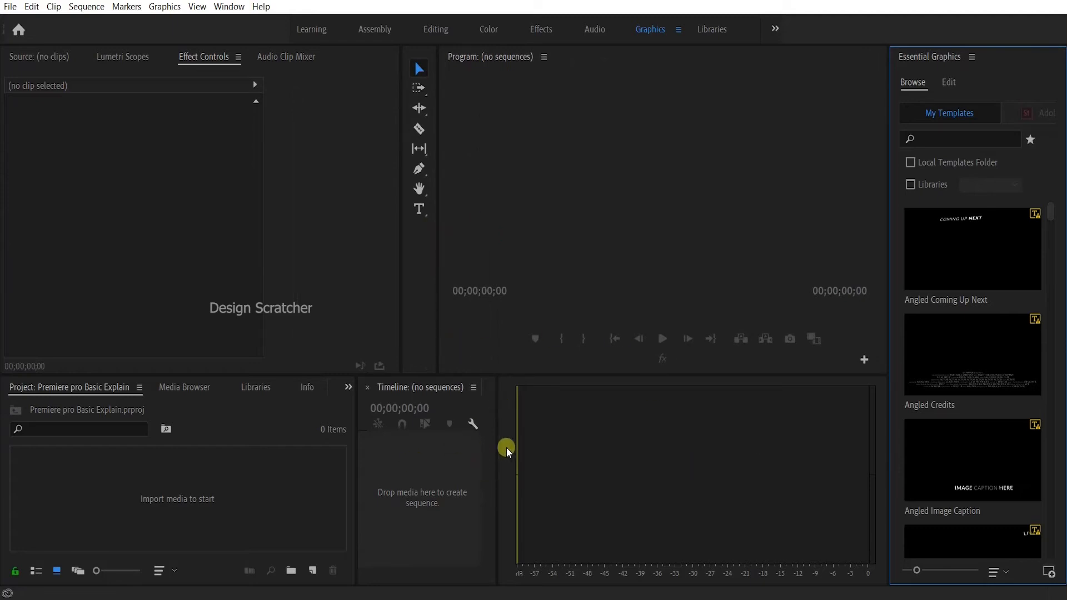
# Try the Project panel's Freeform View and return it to Icon View.
pyautogui.click(171, 523)
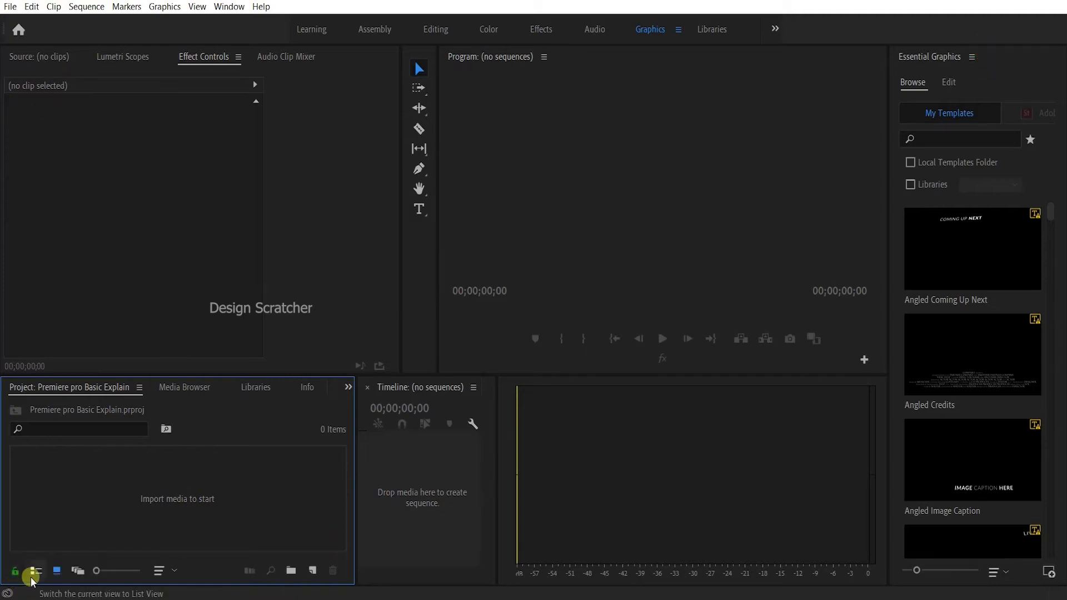
pyautogui.click(76, 571)
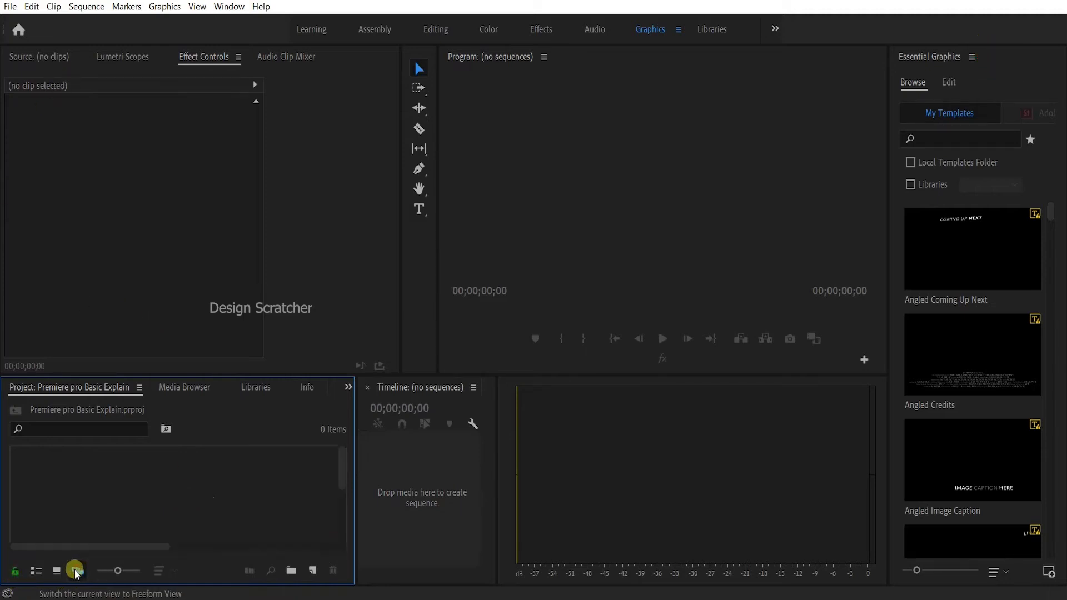
pyautogui.click(56, 571)
# Create a black (000000) color matte in the project with the default video settings and the name Color Matte.
pyautogui.click(312, 570)
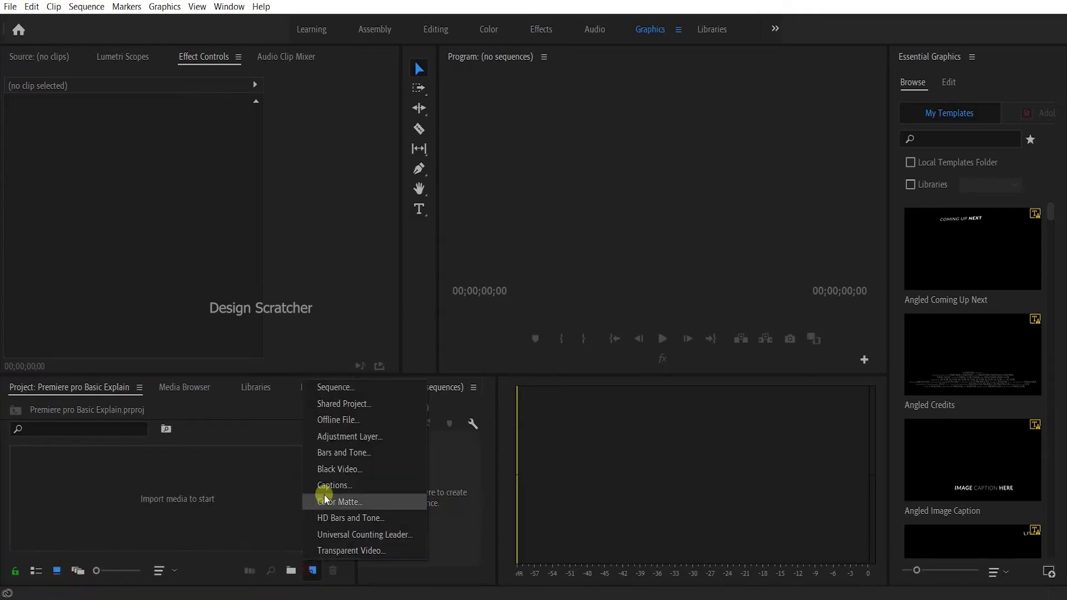
pyautogui.click(325, 500)
pyautogui.click(559, 347)
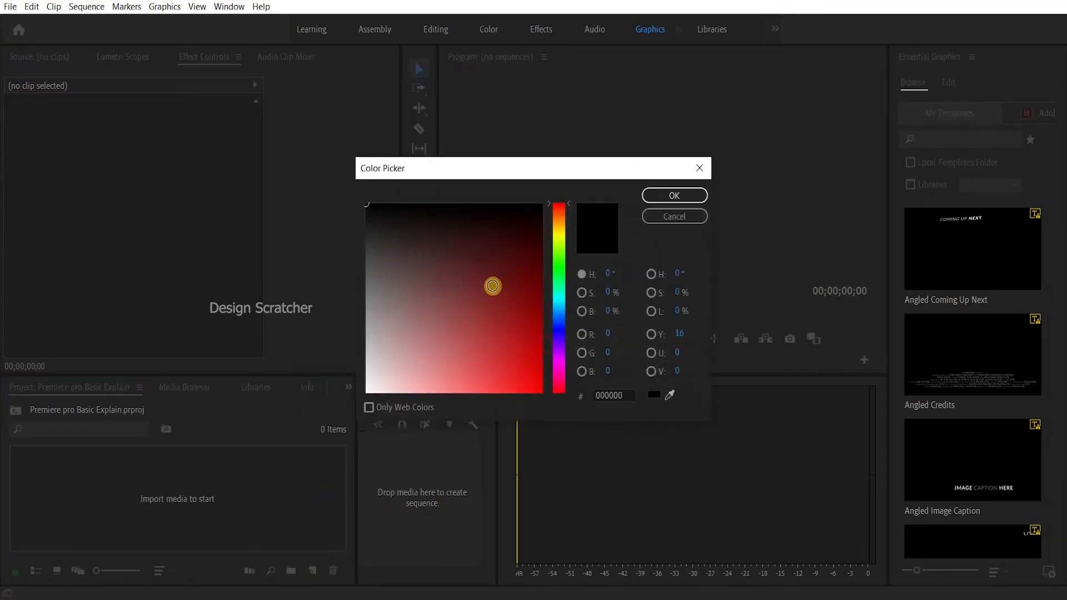
pyautogui.click(651, 195)
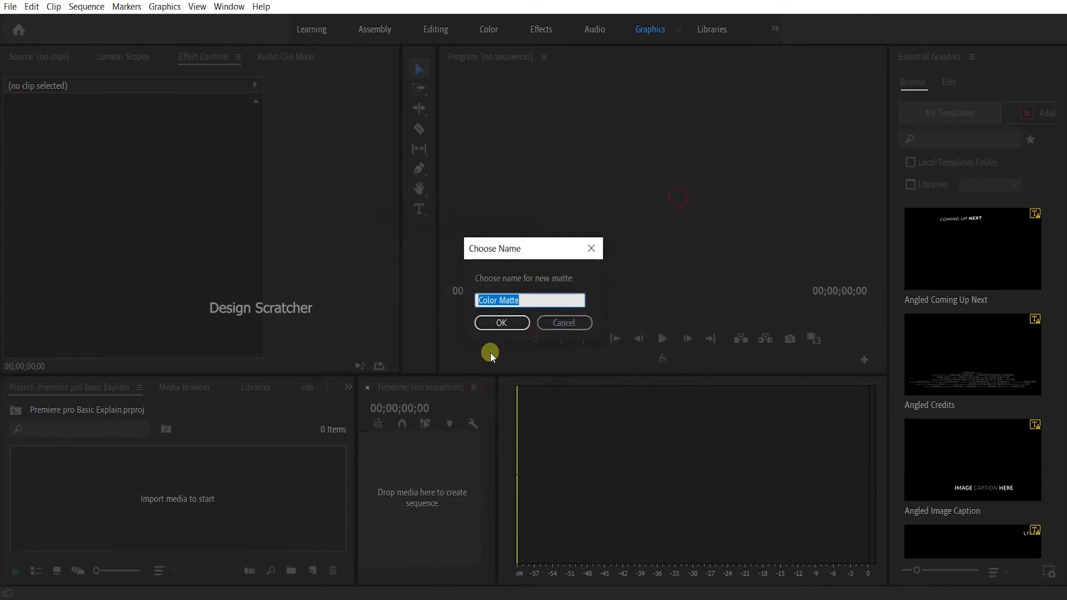
pyautogui.click(492, 321)
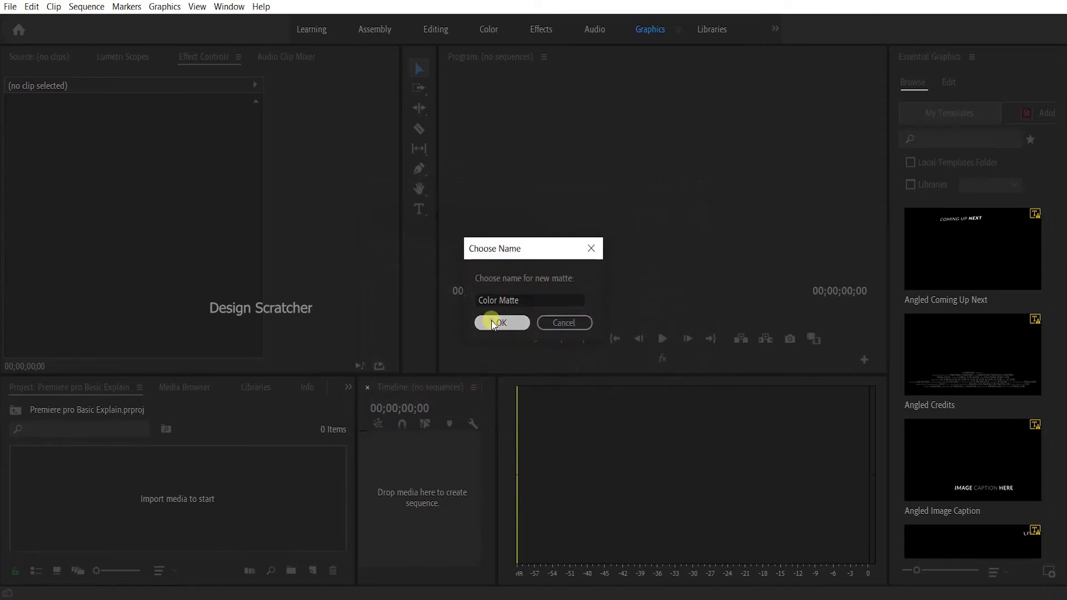
# Compare the color matte in the Project panel's Freeform, Icon and List views, ending in Icon View.
pyautogui.click(76, 572)
pyautogui.click(57, 570)
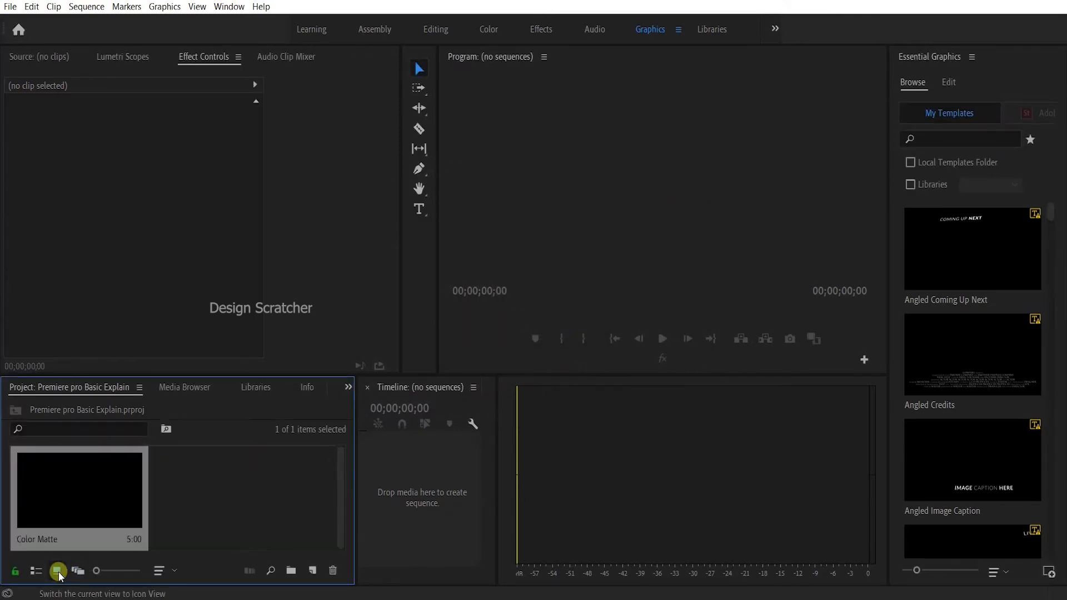
pyautogui.click(39, 571)
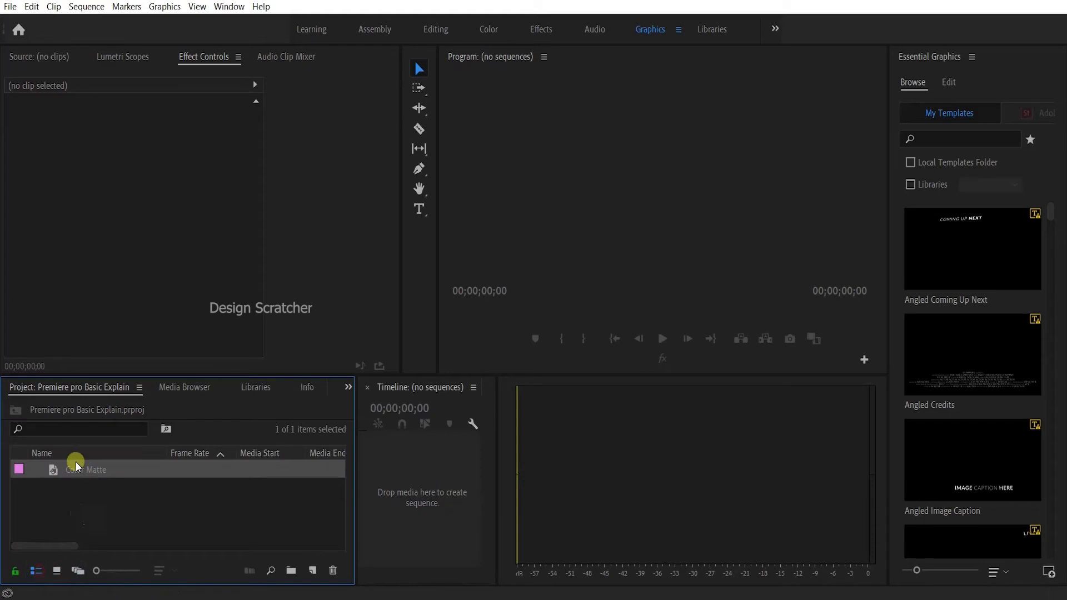
pyautogui.click(49, 576)
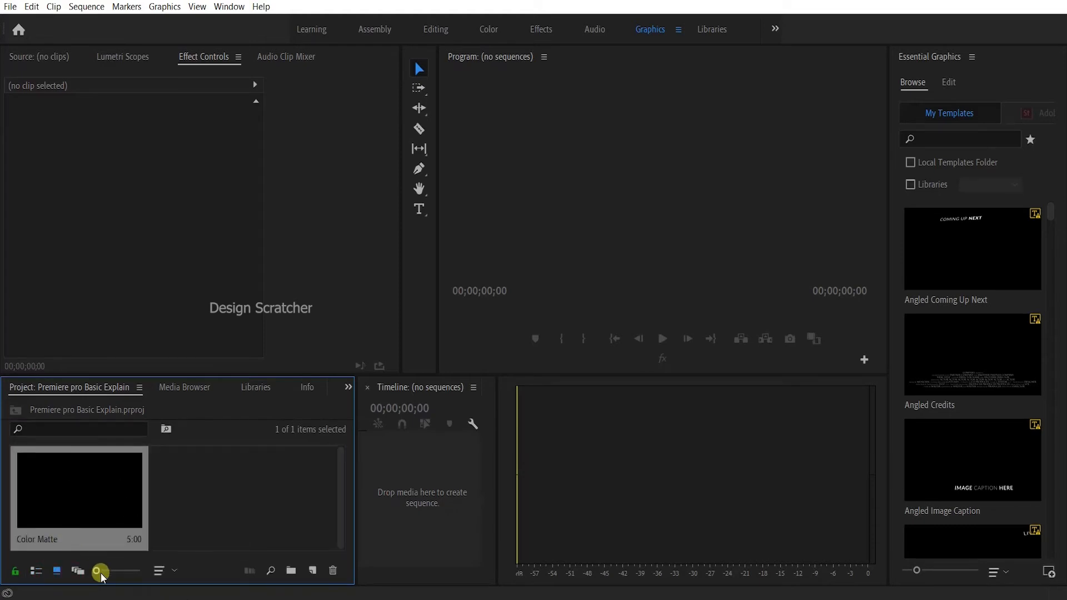
# Inspect the Project panel's thumbnail size control and its icon sorting options, keeping User Order.
pyautogui.moveTo(100, 575)
pyautogui.mouseDown()
pyautogui.moveTo(124, 574)
pyautogui.moveTo(85, 574)
pyautogui.moveTo(98, 572)
pyautogui.mouseUp()
pyautogui.click(161, 571)
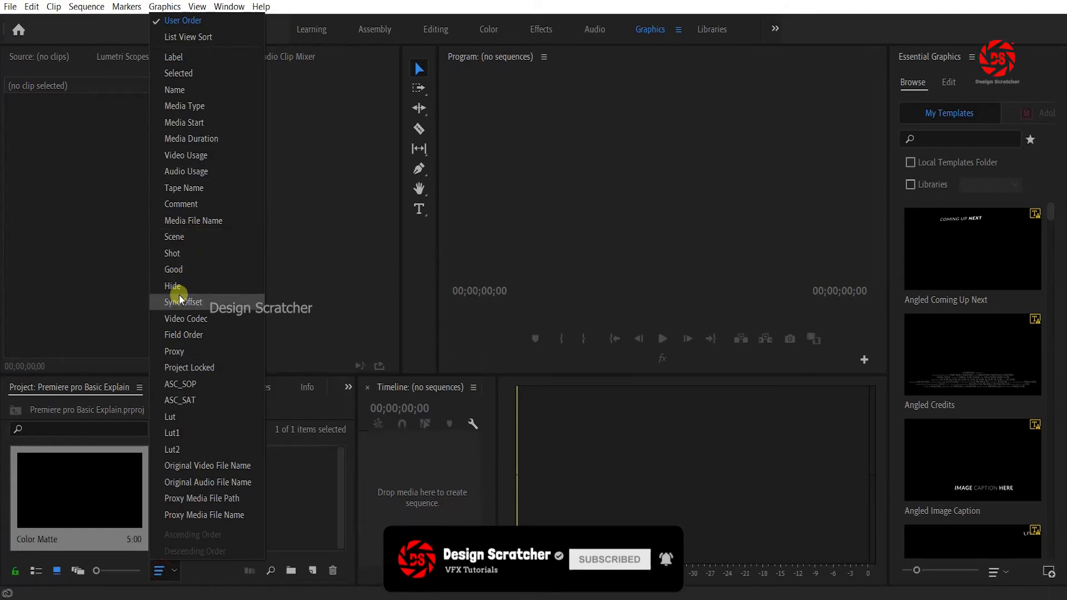
pyautogui.click(305, 524)
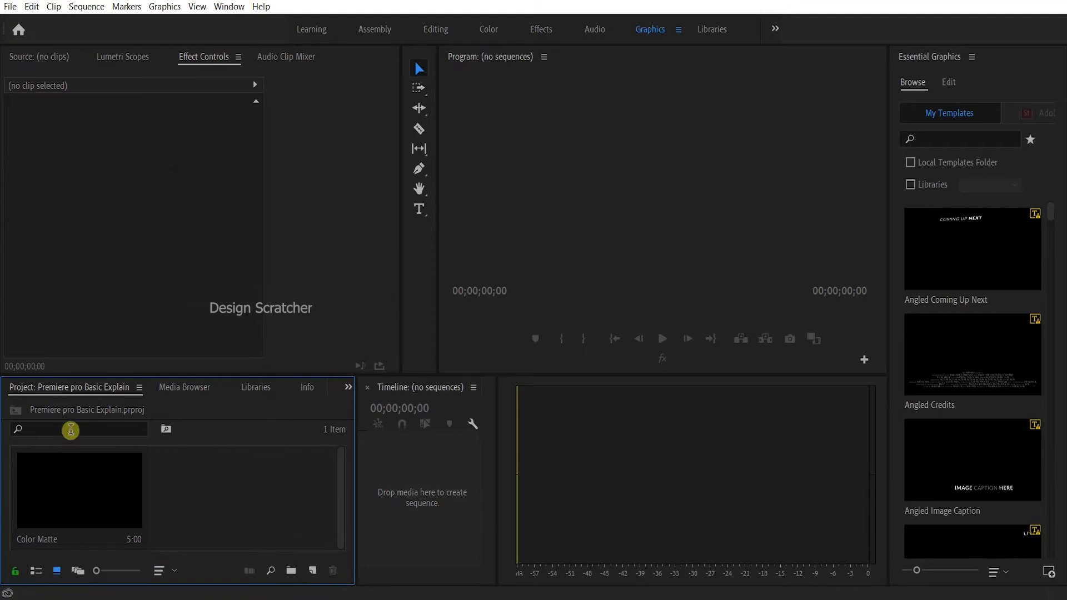
# Add a new bin to the Project panel and delete it.
pyautogui.click(290, 571)
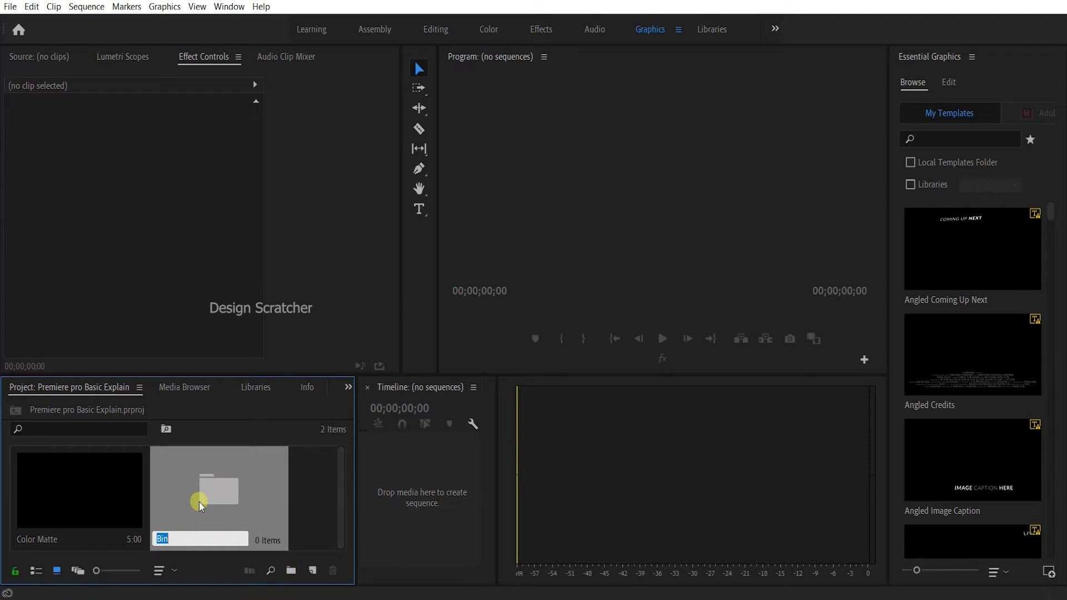
pyautogui.click(255, 499)
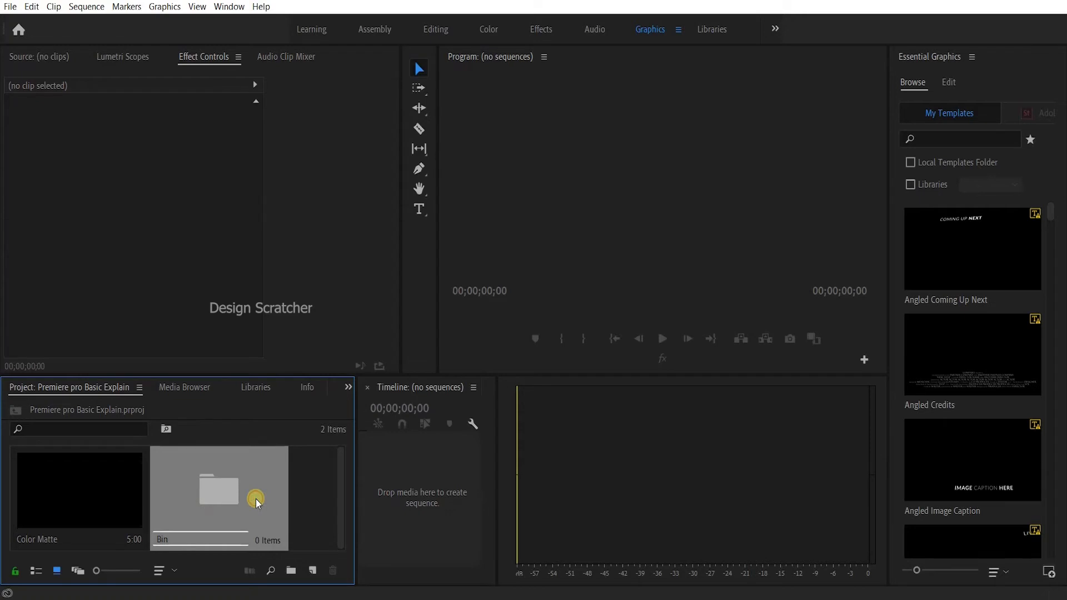
pyautogui.press('Delete')
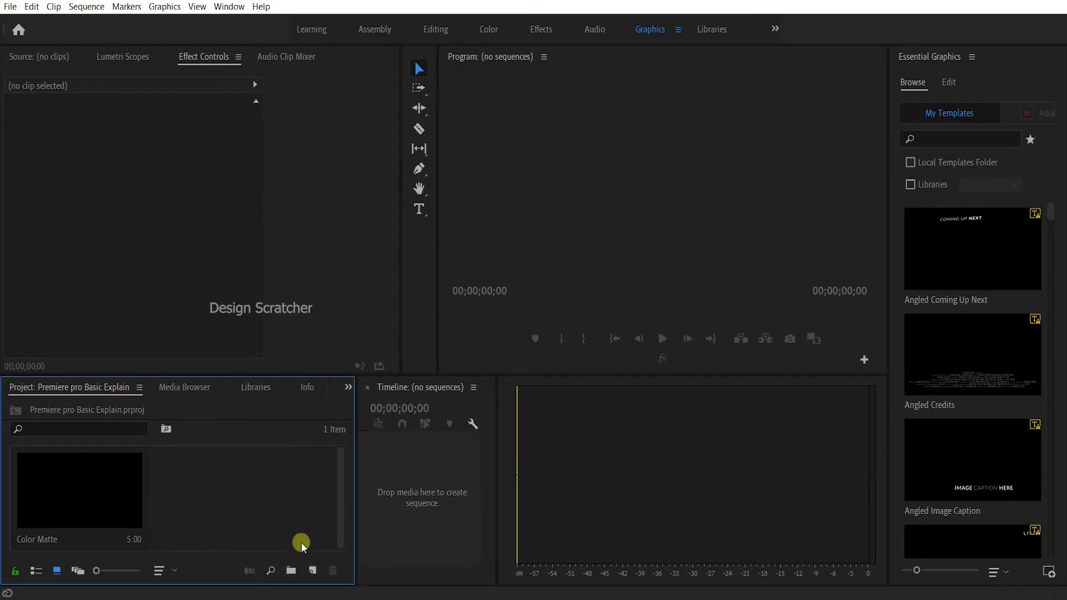
# Examine the new sequence's presets, settings, tracks and VR Video options, and close the dialog without creating a sequence.
pyautogui.click(313, 569)
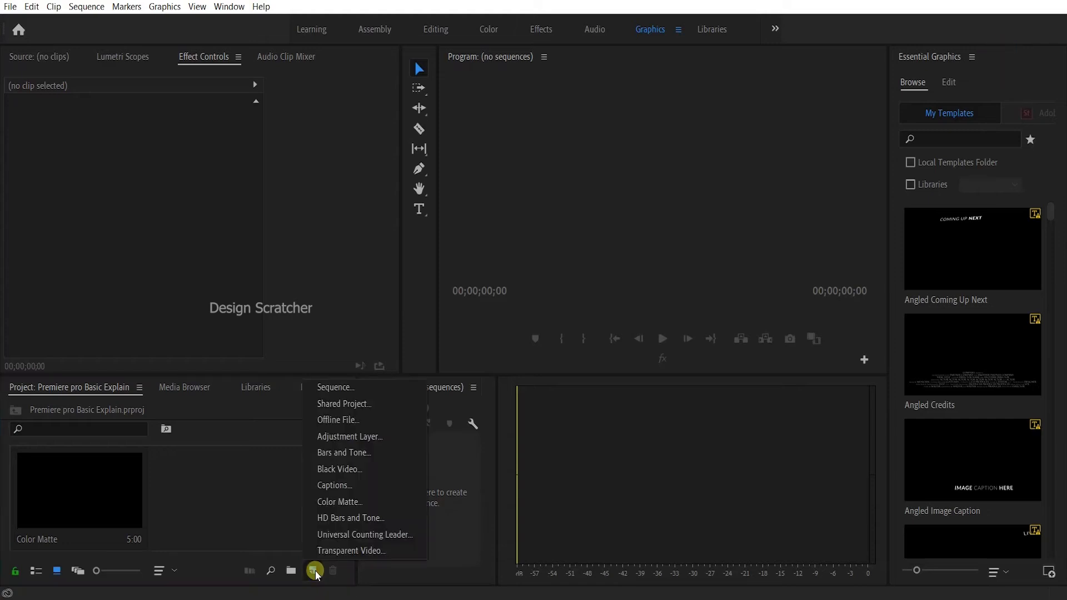
pyautogui.click(318, 387)
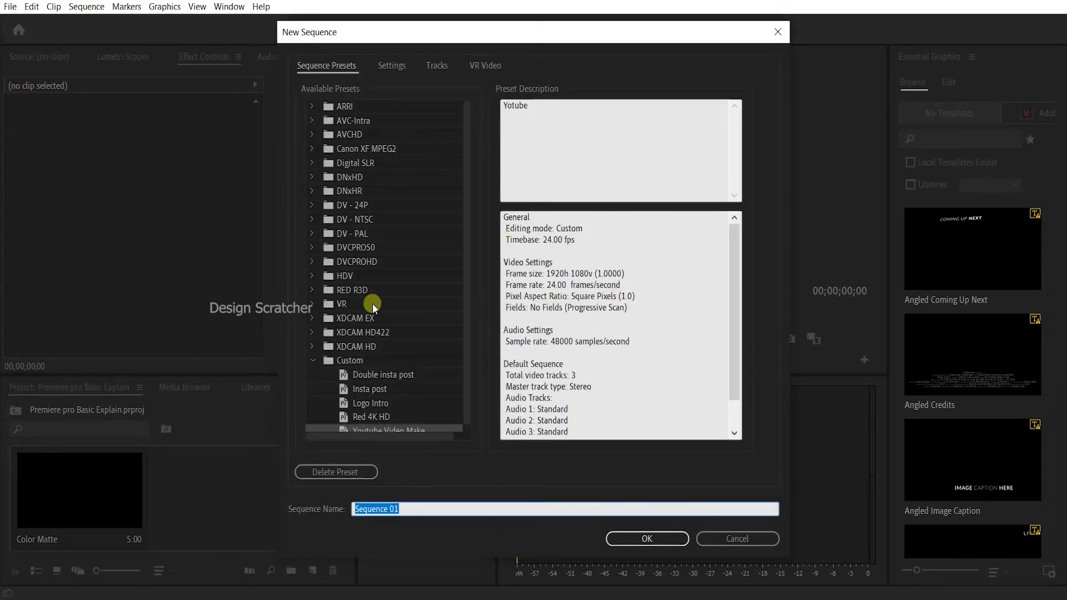
pyautogui.click(392, 65)
pyautogui.click(439, 66)
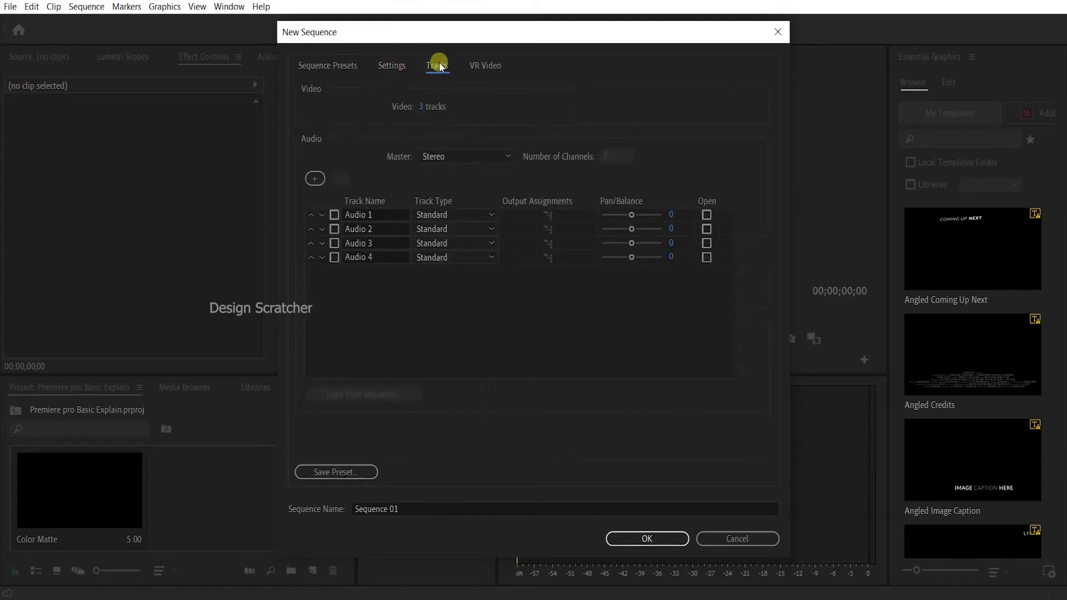
pyautogui.click(496, 68)
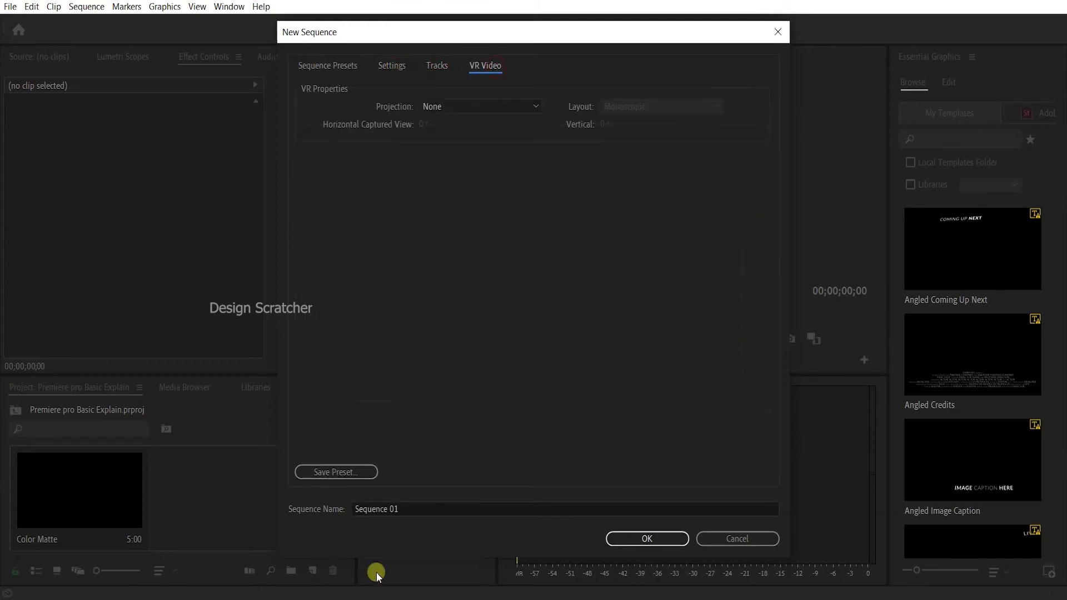
pyautogui.click(737, 538)
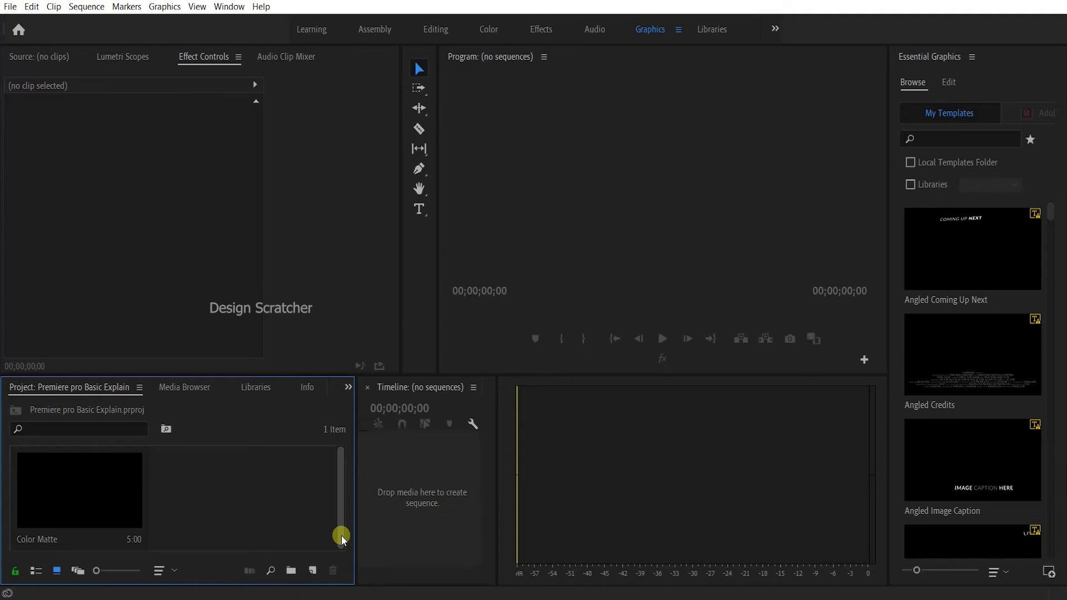
# Review the video settings offered for a new adjustment layer and cancel without creating it.
pyautogui.click(312, 568)
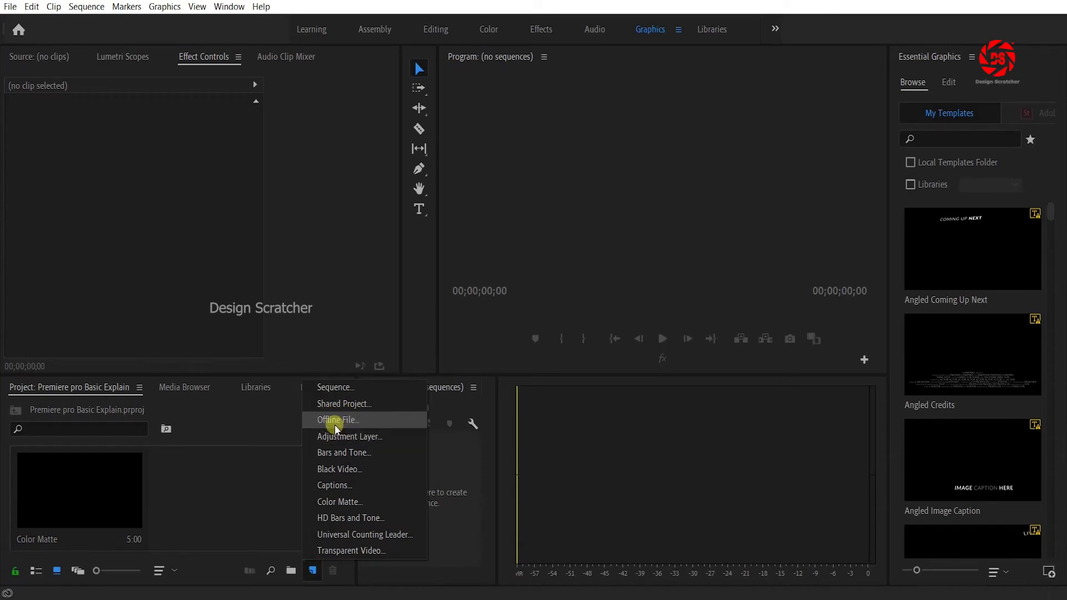
pyautogui.click(371, 441)
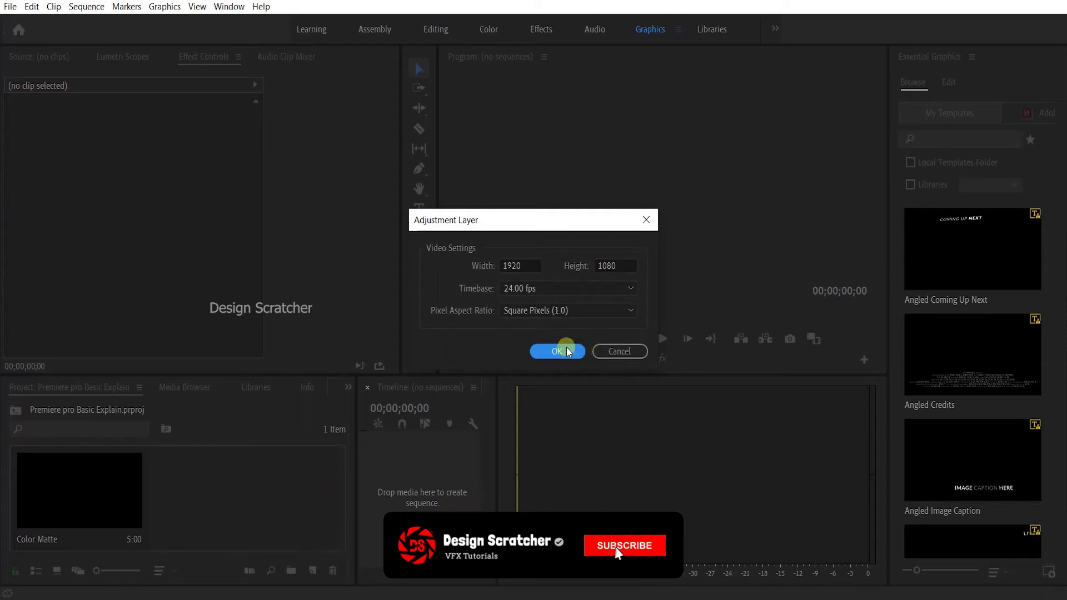
pyautogui.click(622, 349)
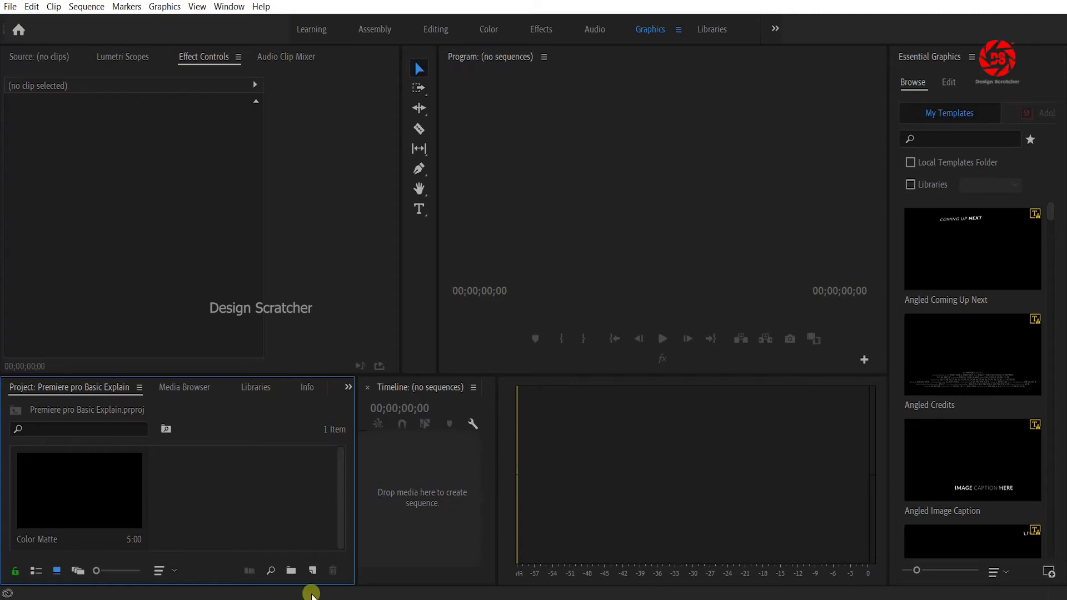
# Look over the Project panel's new item types and the available Sequence commands.
pyautogui.click(313, 572)
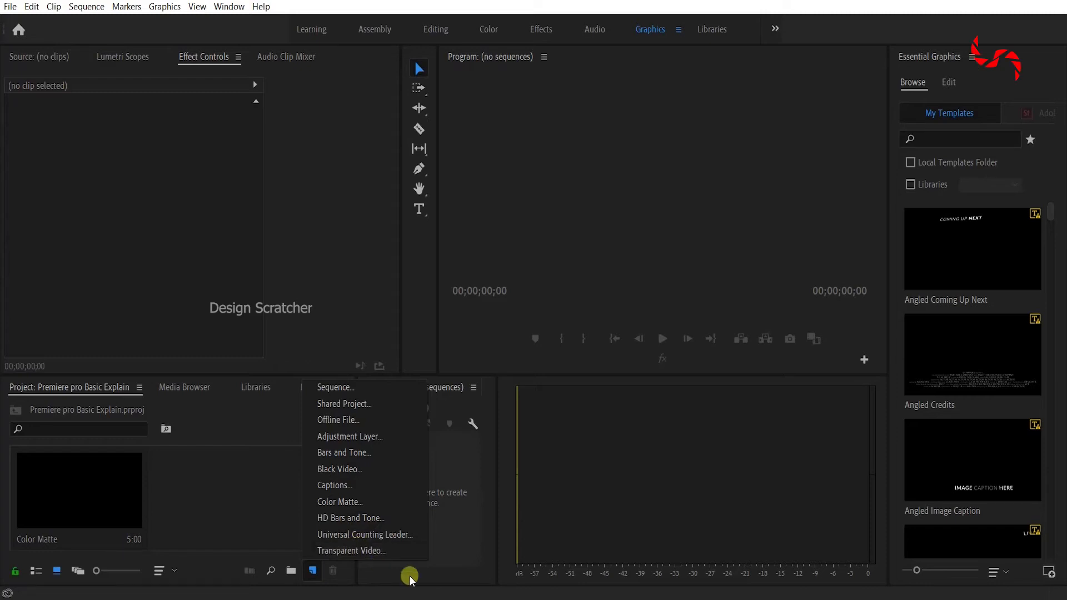
pyautogui.click(279, 516)
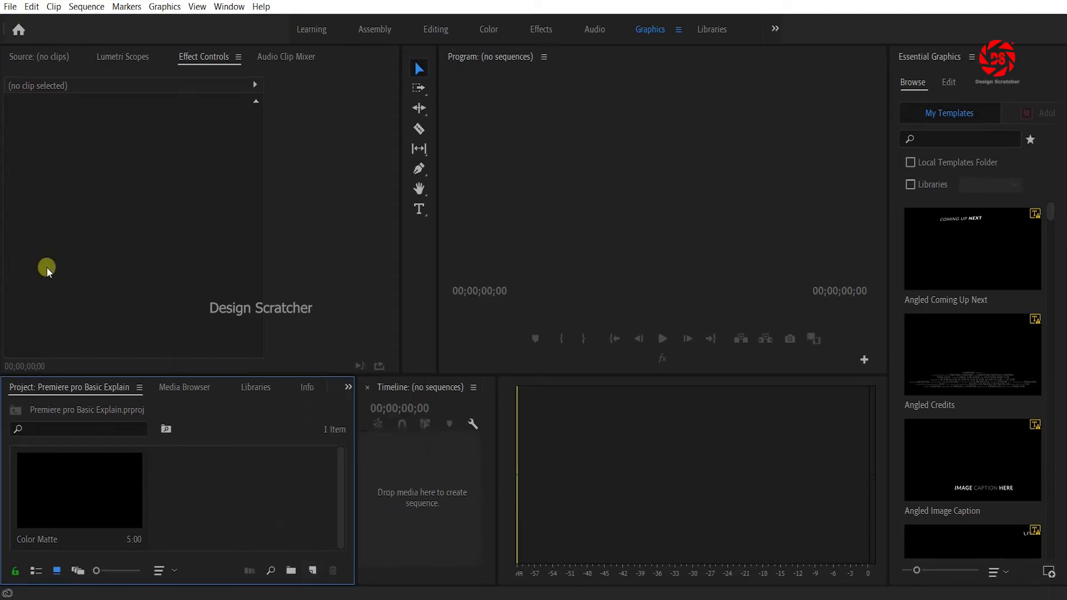
pyautogui.click(79, 7)
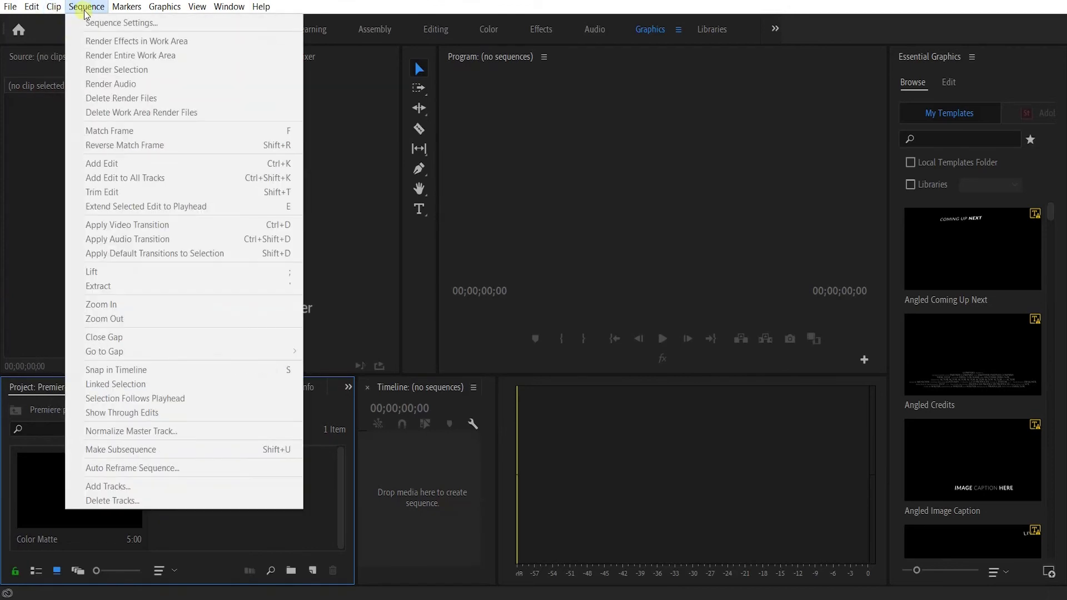
pyautogui.click(225, 528)
# Select the Color Matte in the project and view the Media Browser, Libraries and Info panels.
pyautogui.click(115, 515)
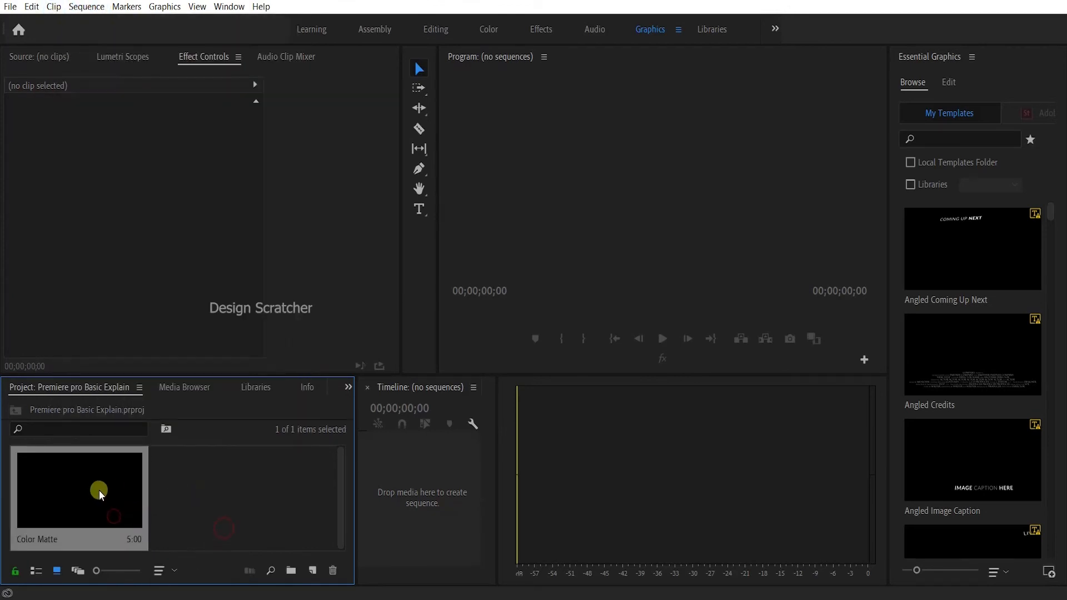
pyautogui.click(174, 389)
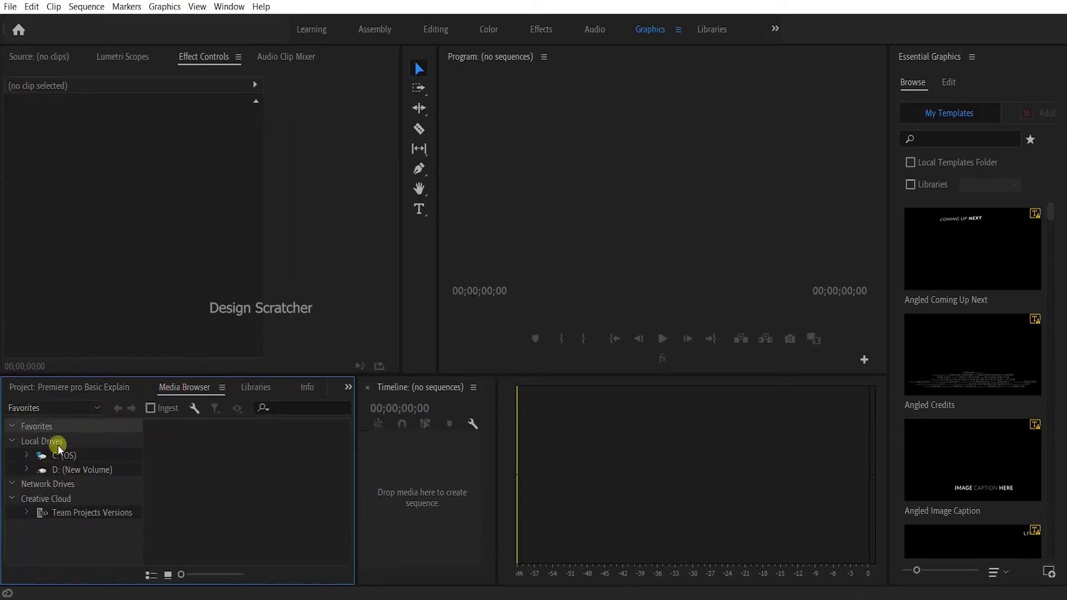
pyautogui.click(256, 390)
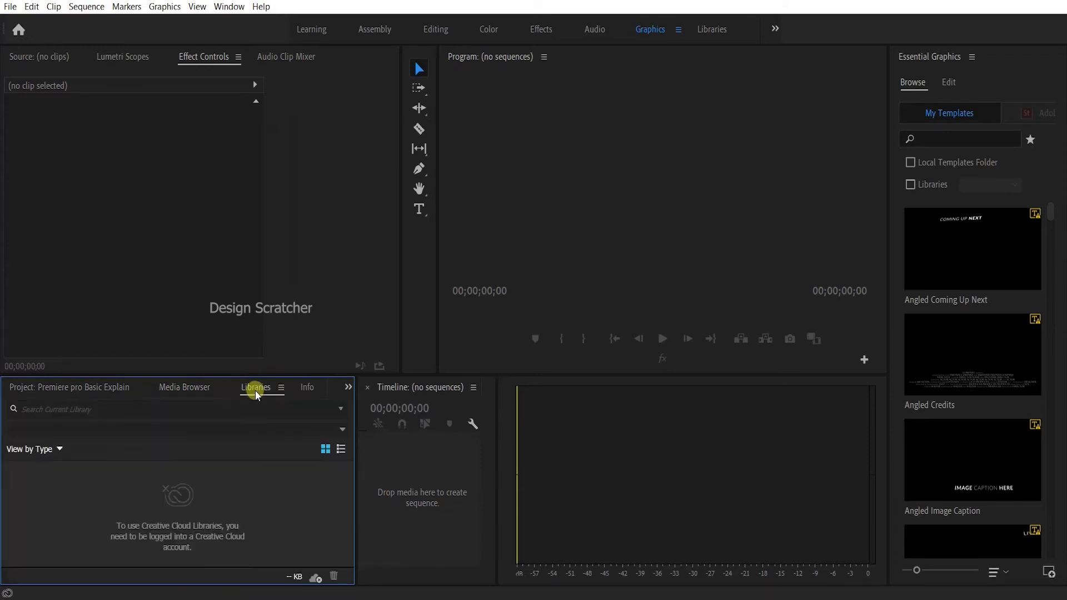
pyautogui.click(300, 392)
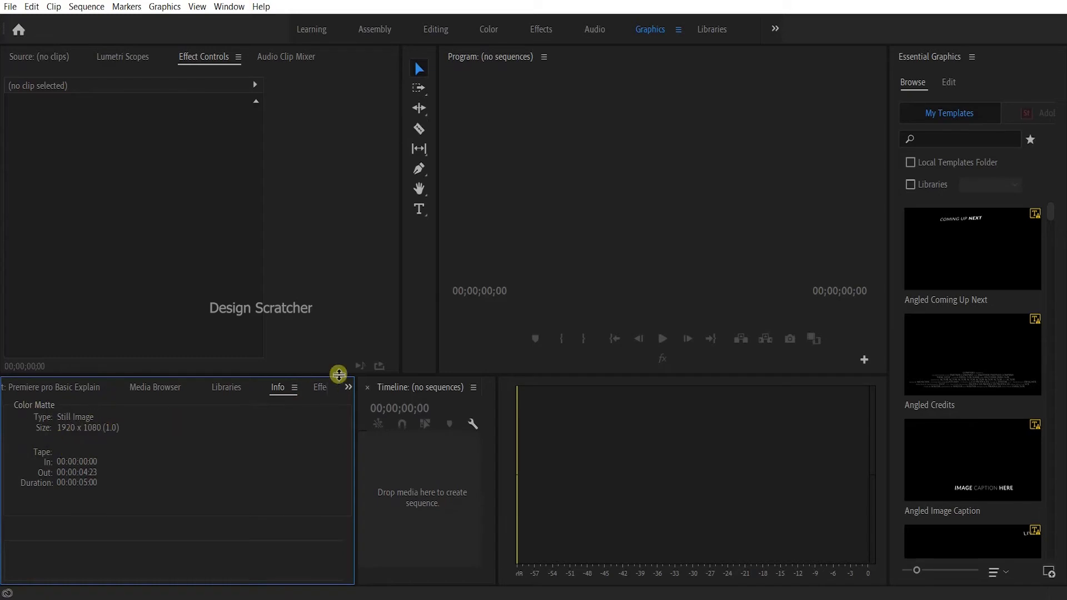
# Examine the Effects panel's folders, including the Cinematic looks in Lumetri Presets, and collapse them again.
pyautogui.click(318, 387)
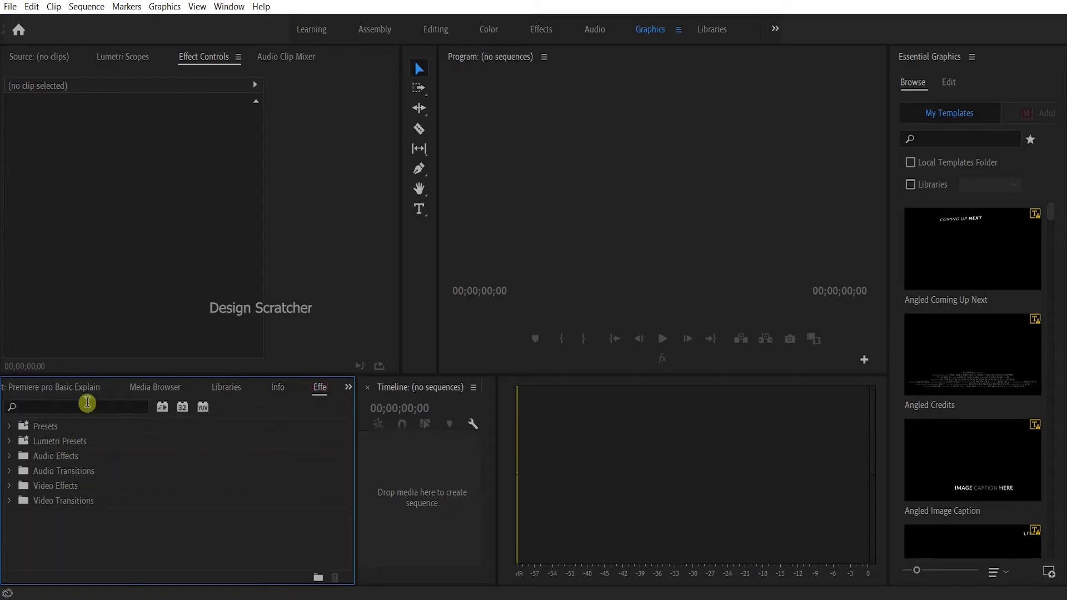
pyautogui.click(9, 442)
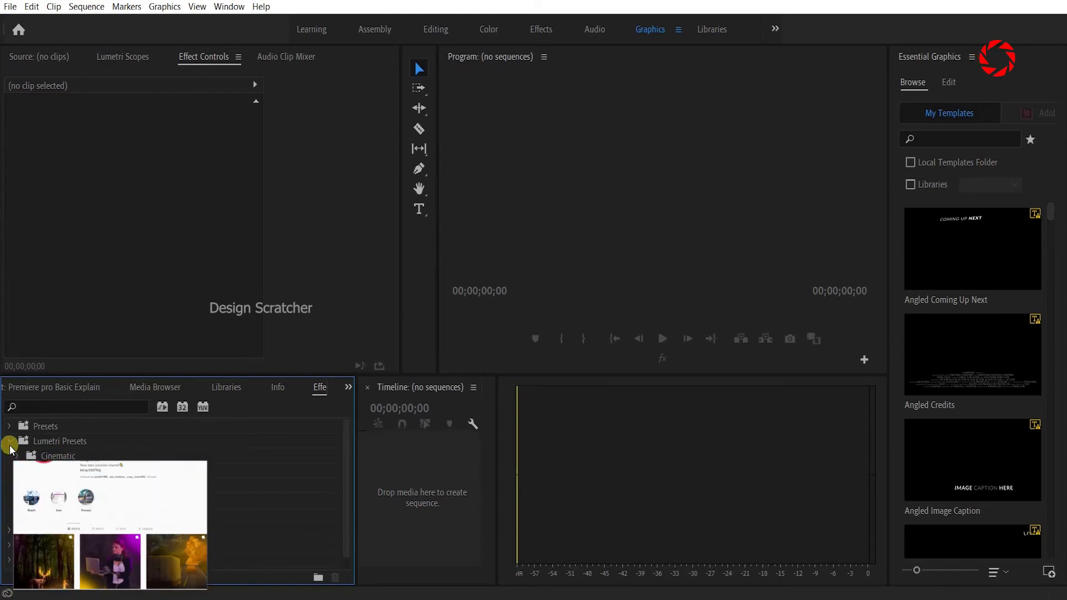
pyautogui.click(9, 443)
pyautogui.click(10, 426)
pyautogui.click(10, 426)
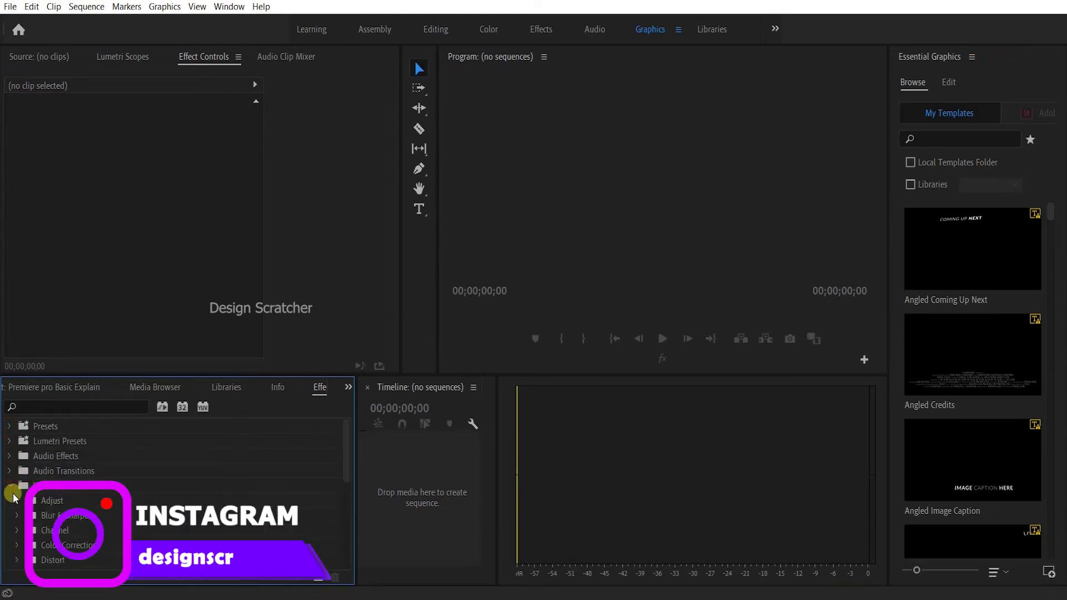
pyautogui.click(10, 440)
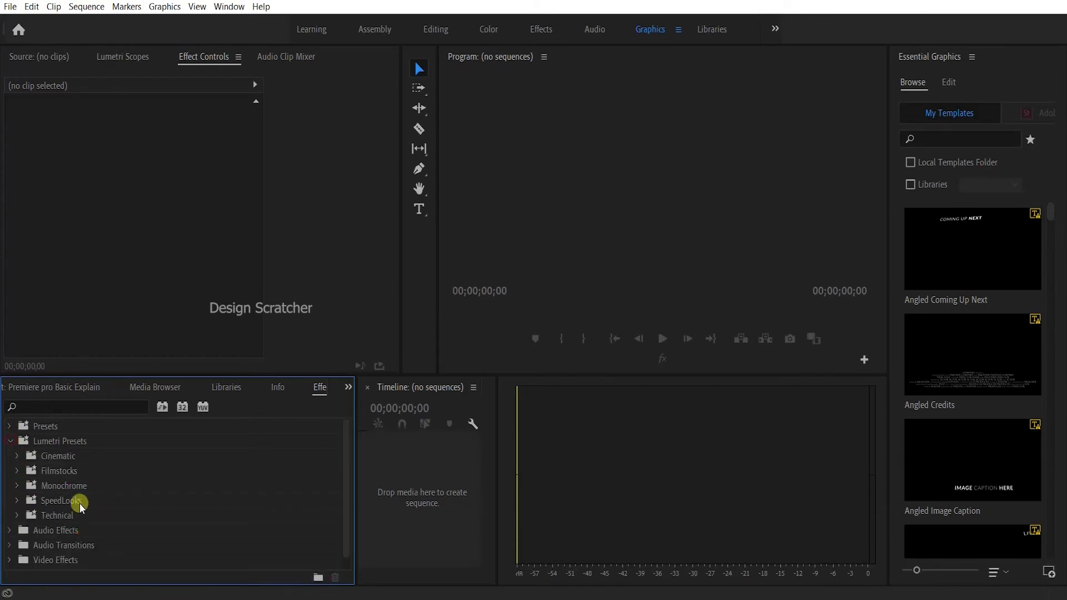
pyautogui.click(17, 455)
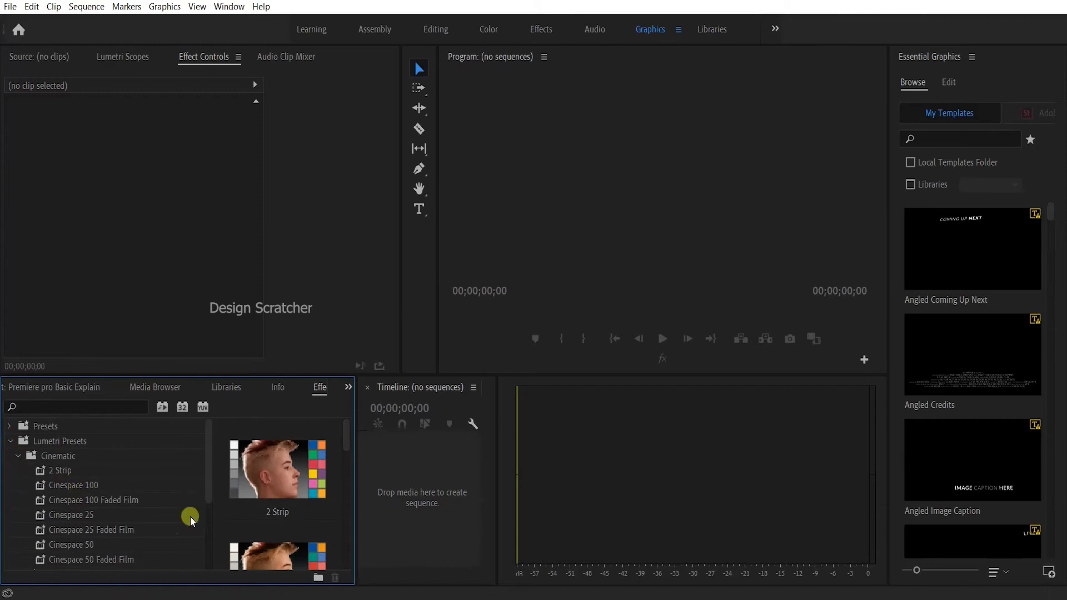
pyautogui.scroll(-8, 214, 484)
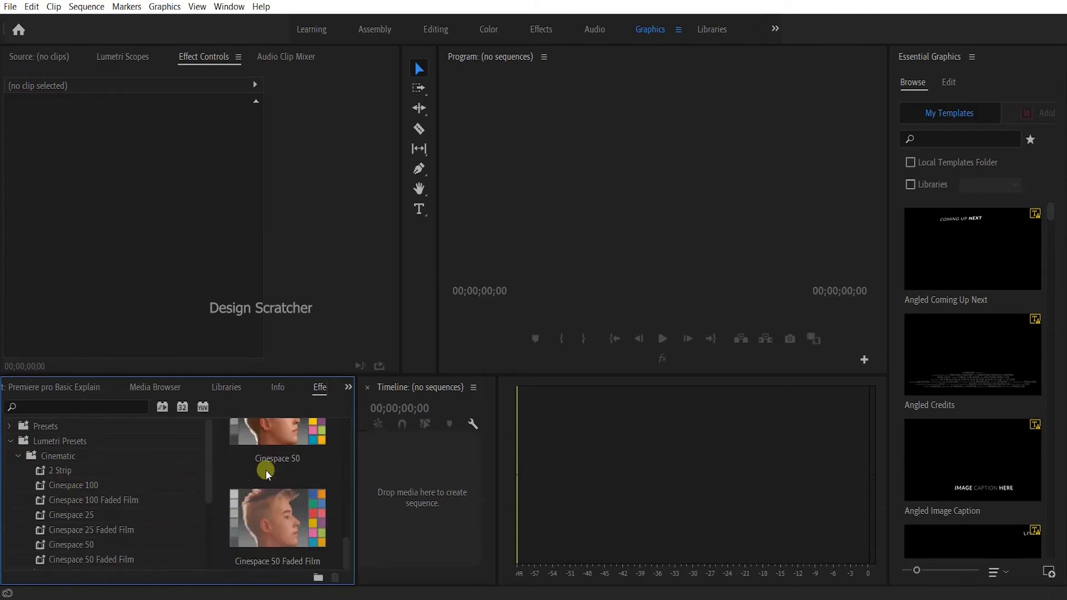
pyautogui.click(18, 455)
pyautogui.click(10, 441)
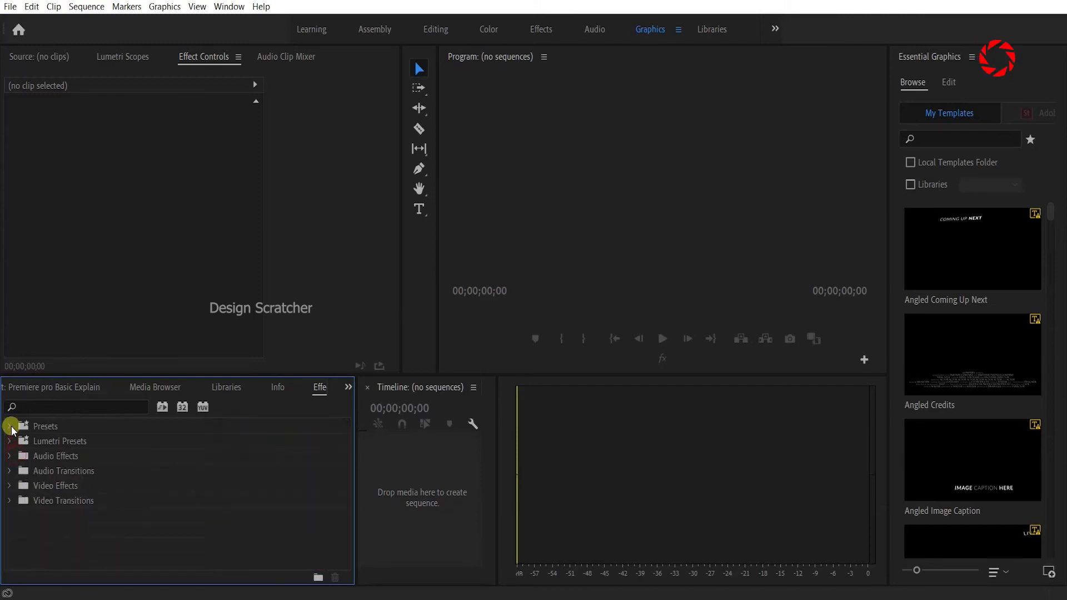
# Create a sequence from the custom Youtube Video Make preset with the name "Premiere pro Basic Explain".
pyautogui.click(347, 386)
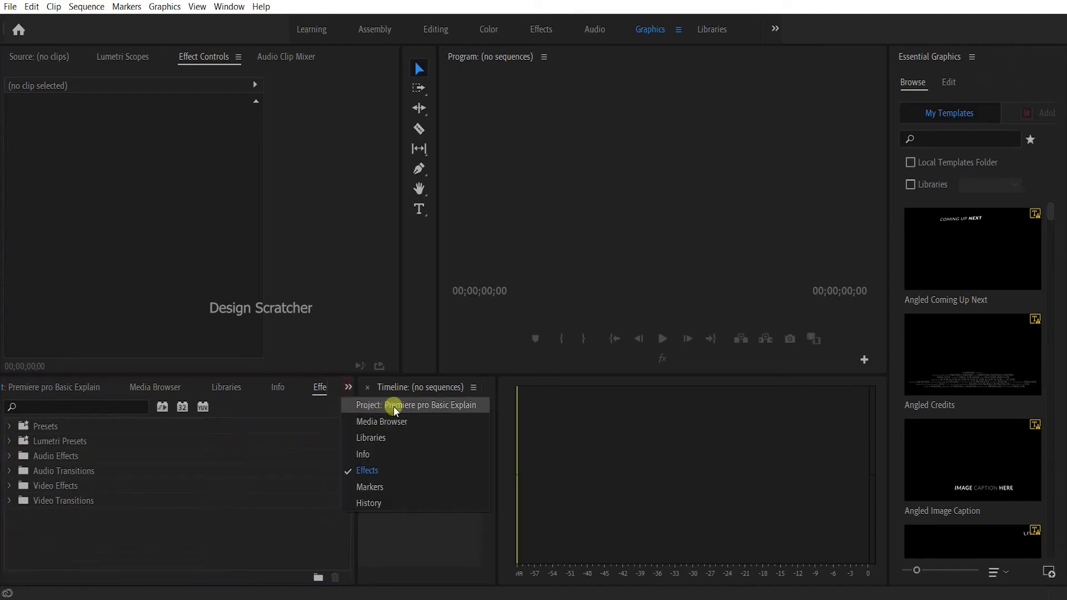
pyautogui.click(395, 409)
pyautogui.click(312, 571)
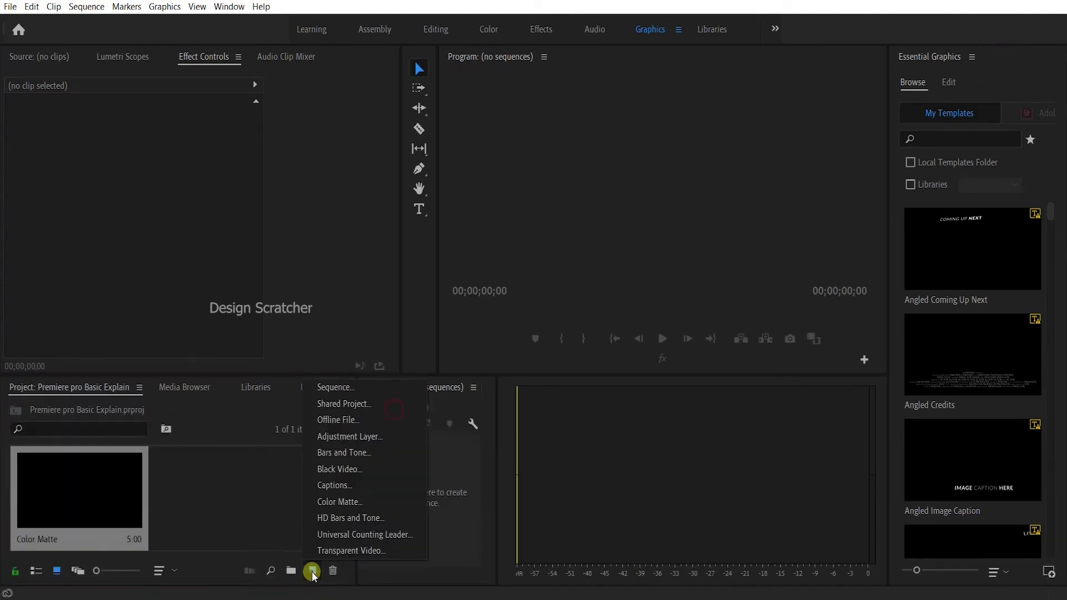
pyautogui.click(338, 389)
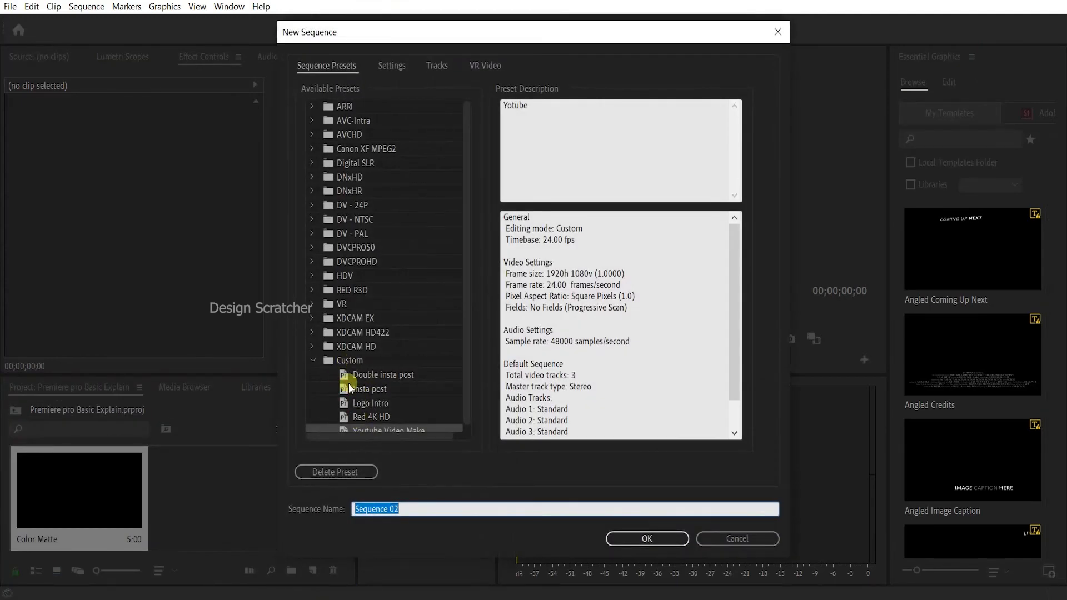
pyautogui.click(348, 135)
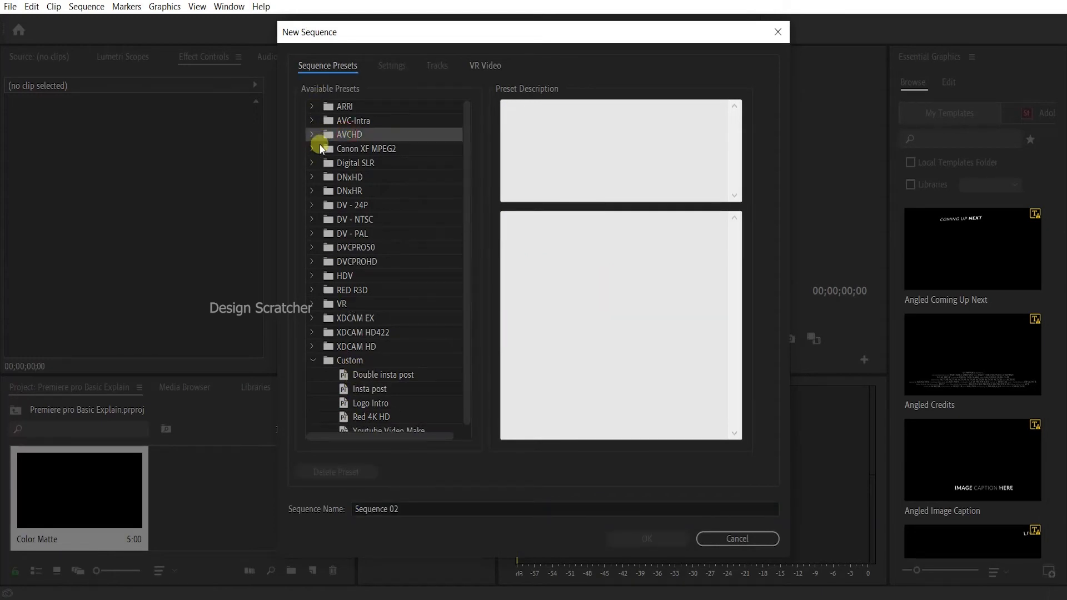
pyautogui.click(361, 373)
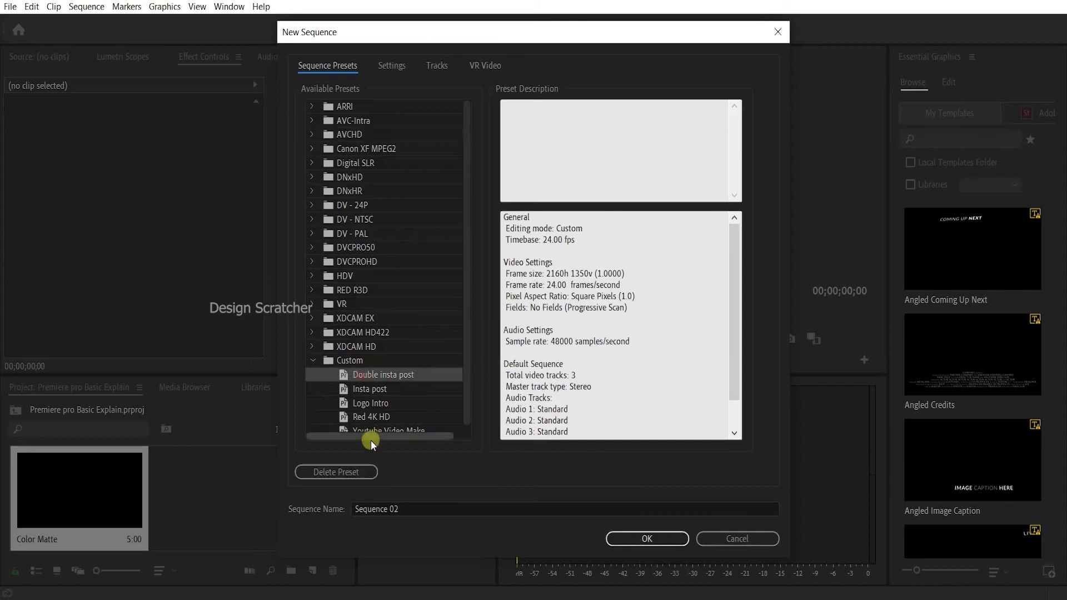
pyautogui.scroll(-1, 375, 422)
pyautogui.click(375, 424)
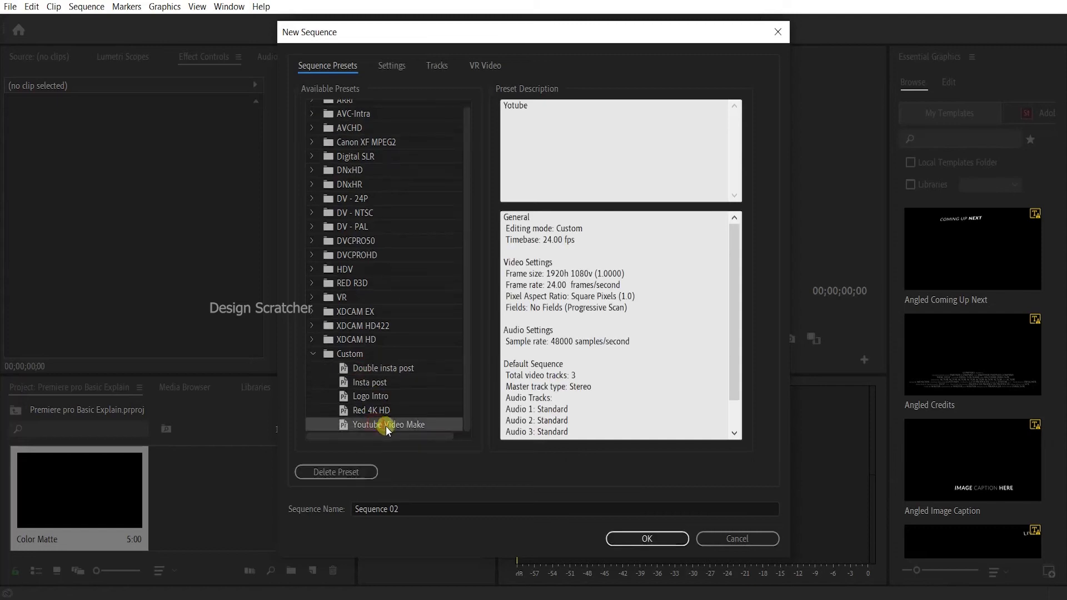
pyautogui.click(409, 508)
pyautogui.write('Premiere pro Basic Explain')
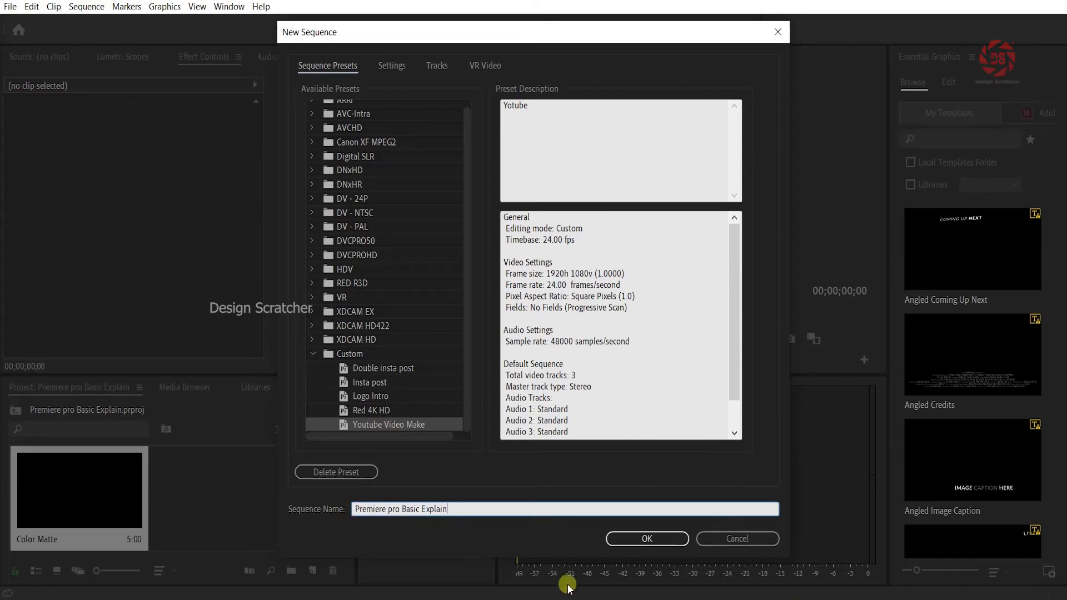
pyautogui.click(665, 537)
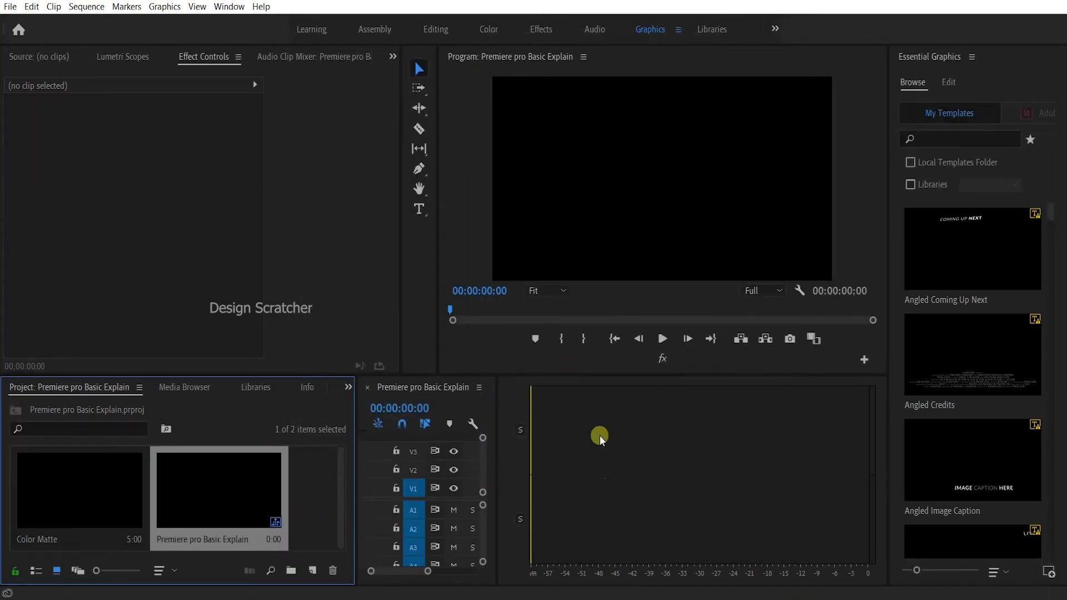
# Widen the timeline panel and place the Color Matte at the start of video track V1.
pyautogui.moveTo(67, 485); pyautogui.dragTo(556, 476)
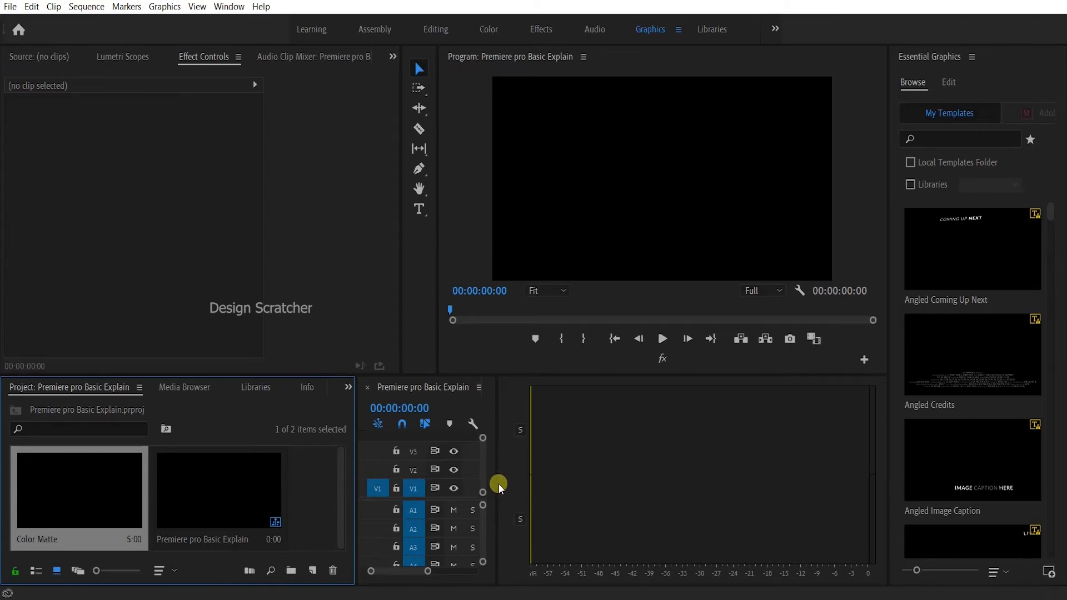
pyautogui.moveTo(498, 483); pyautogui.dragTo(844, 505)
pyautogui.moveTo(108, 485); pyautogui.dragTo(526, 504)
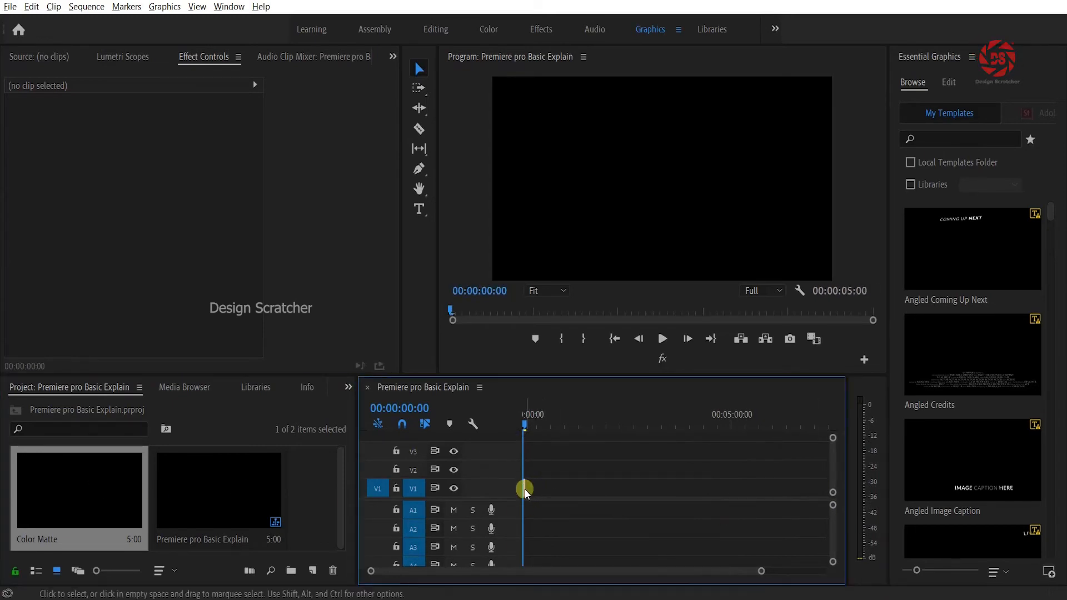
pyautogui.scroll(8, 523, 486)
pyautogui.scroll(2, 525, 486)
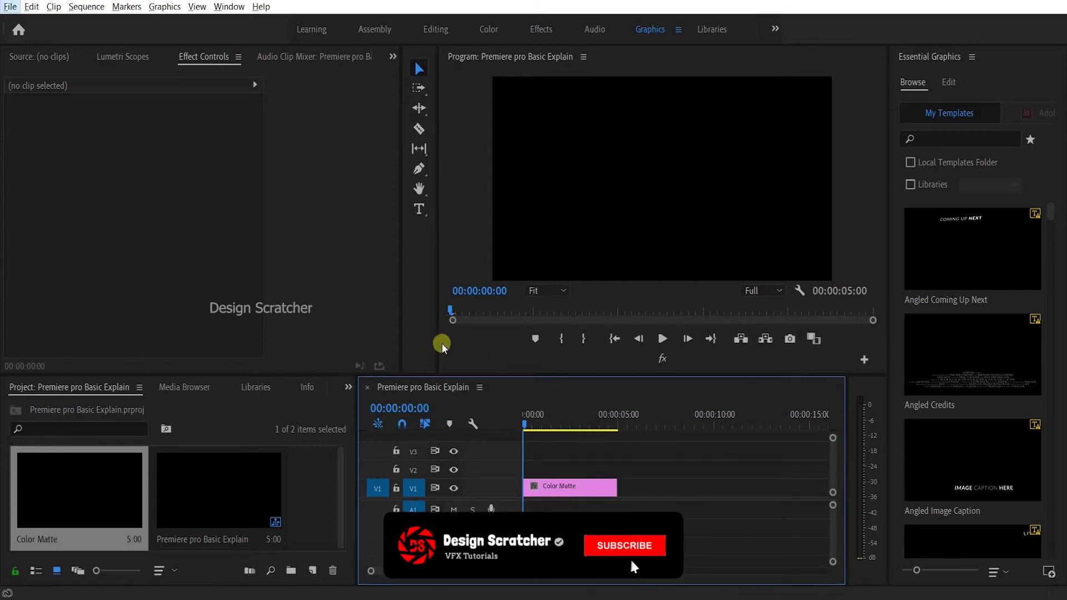
# Select the timeline's Color Matte, view the Lumetri Scopes and Source panels, and inspect the matte's colour without changing it.
pyautogui.click(558, 489)
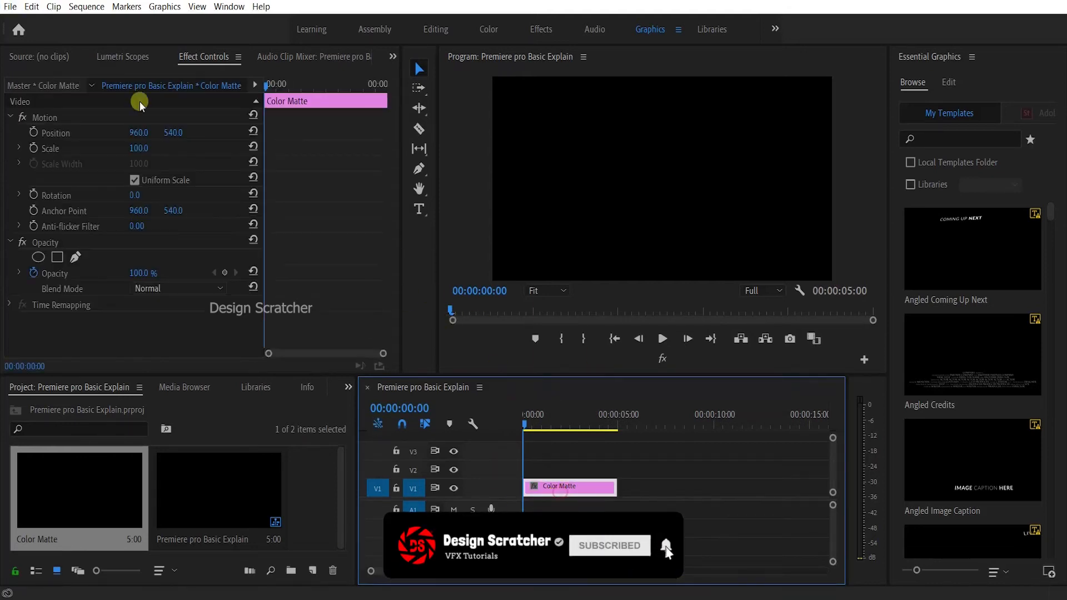
pyautogui.click(122, 58)
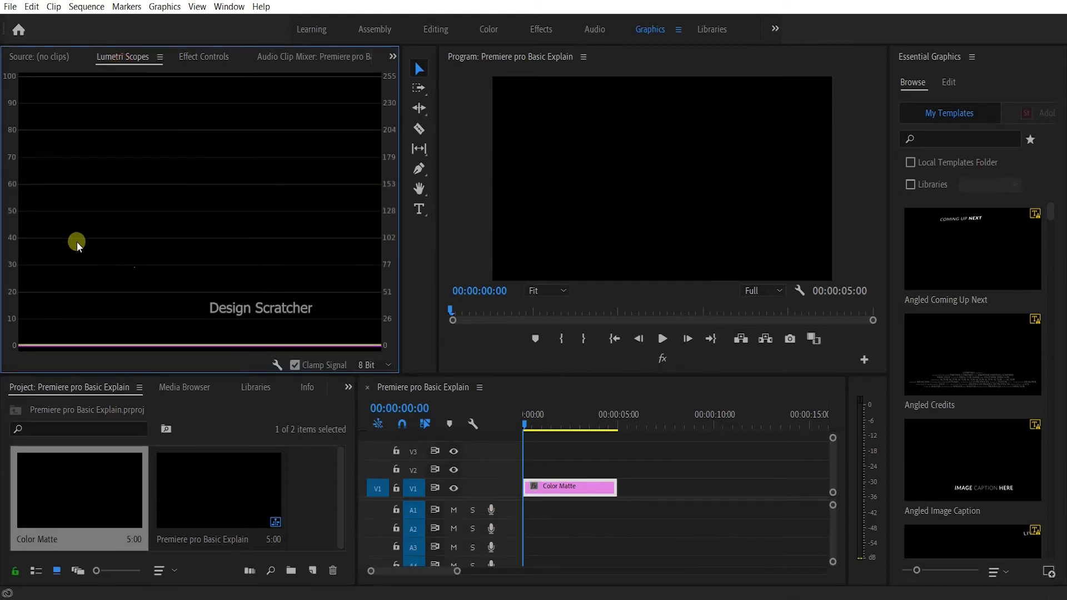
pyautogui.click(25, 59)
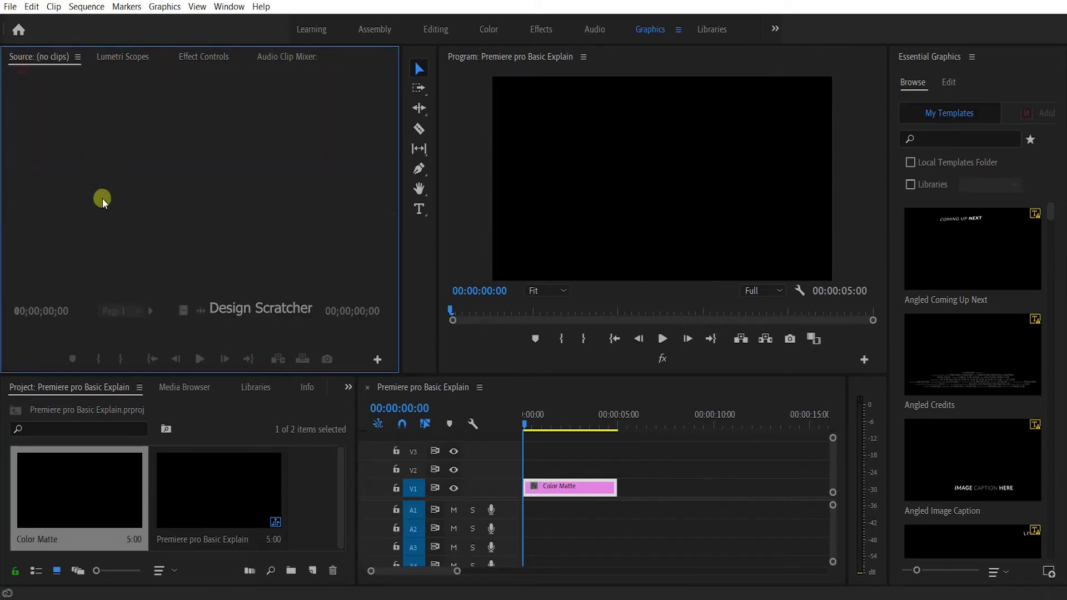
pyautogui.doubleClick(102, 500)
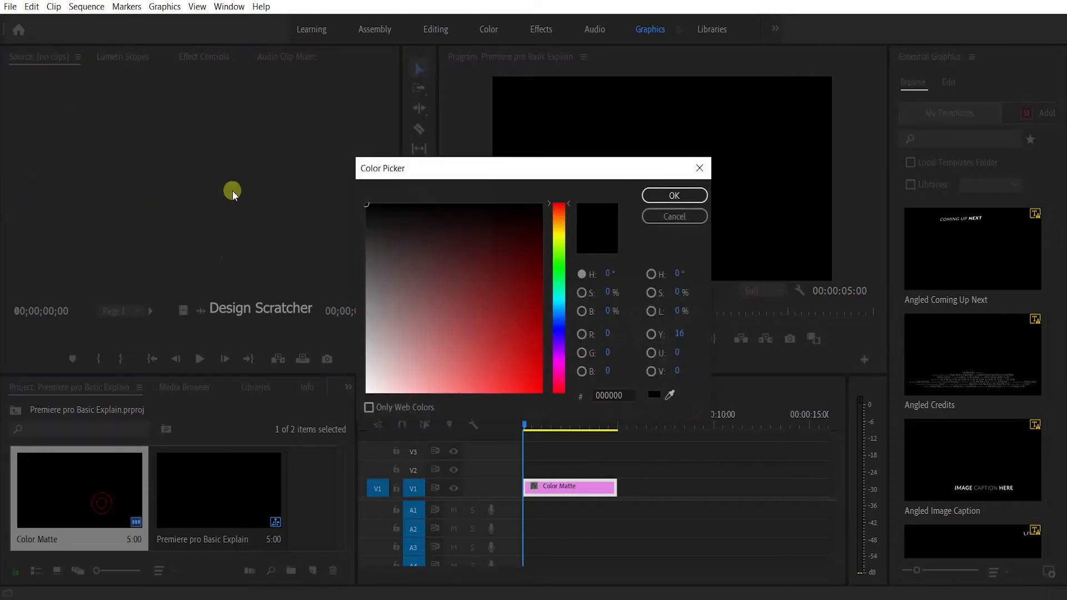
pyautogui.click(689, 216)
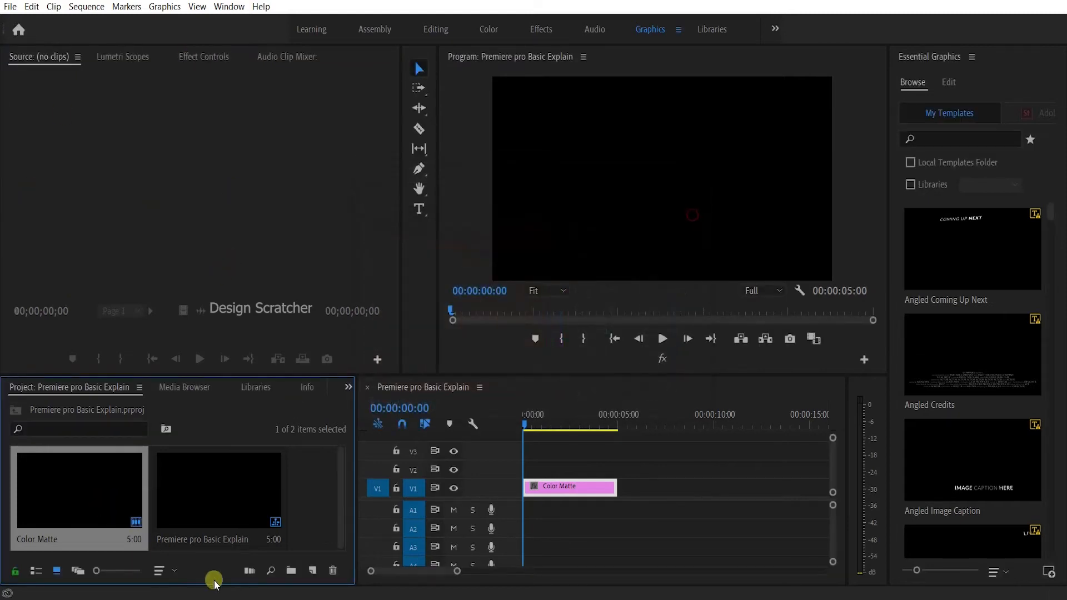
# Import the Law Of Demand_00007 image sequence and open it in the Source Monitor.
pyautogui.click(316, 525)
pyautogui.doubleClick(316, 525)
pyautogui.click(317, 195)
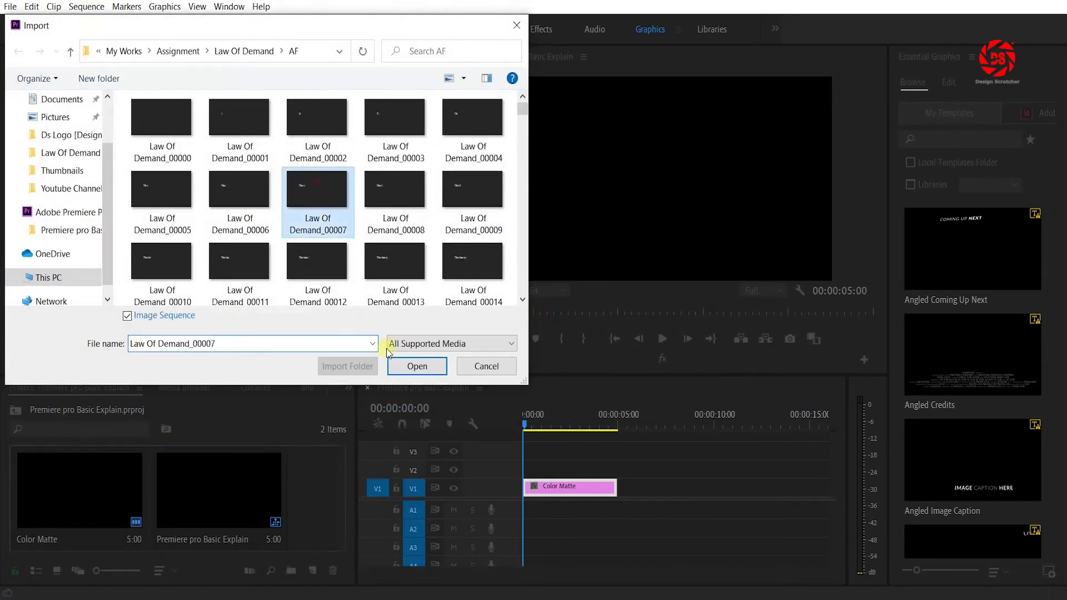
pyautogui.click(395, 365)
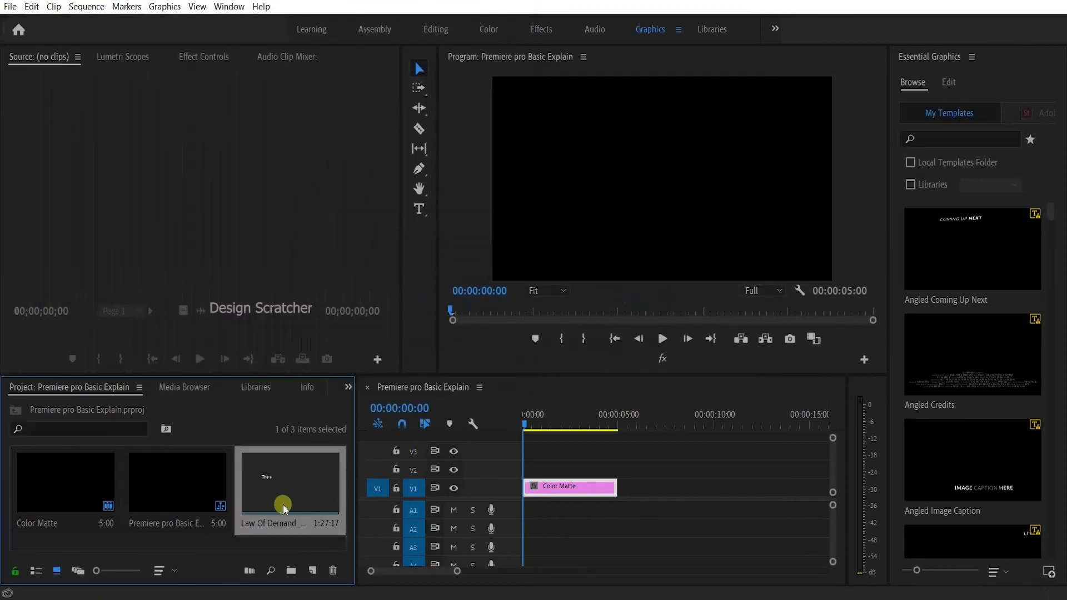
pyautogui.doubleClick(280, 491)
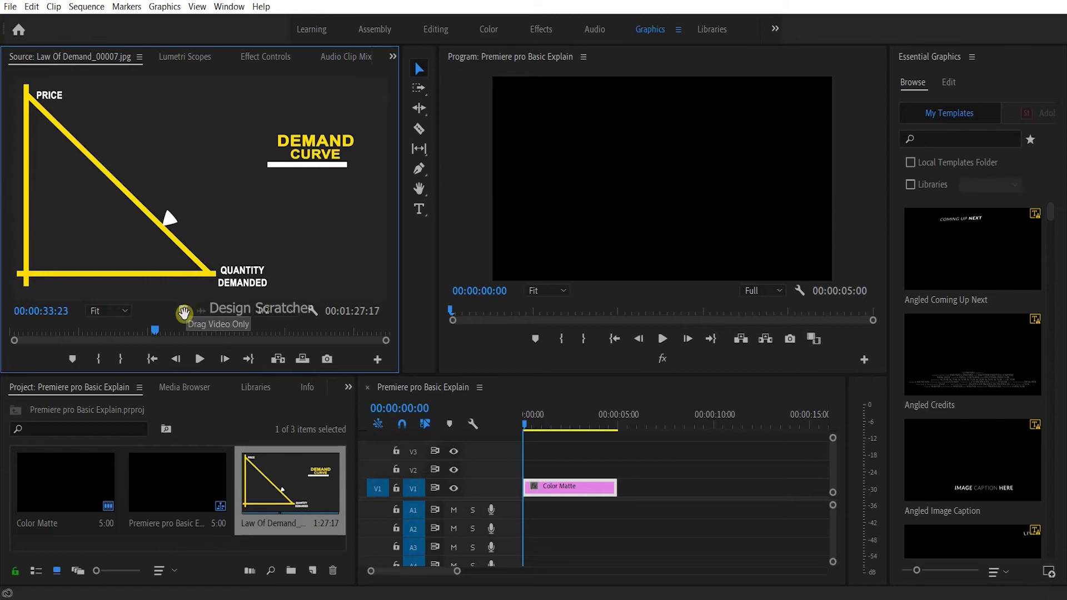
# Try to place the Law Of Demand video from the Source Monitor into the sequence, and view the Source zoom levels.
pyautogui.moveTo(184, 313); pyautogui.dragTo(583, 534)
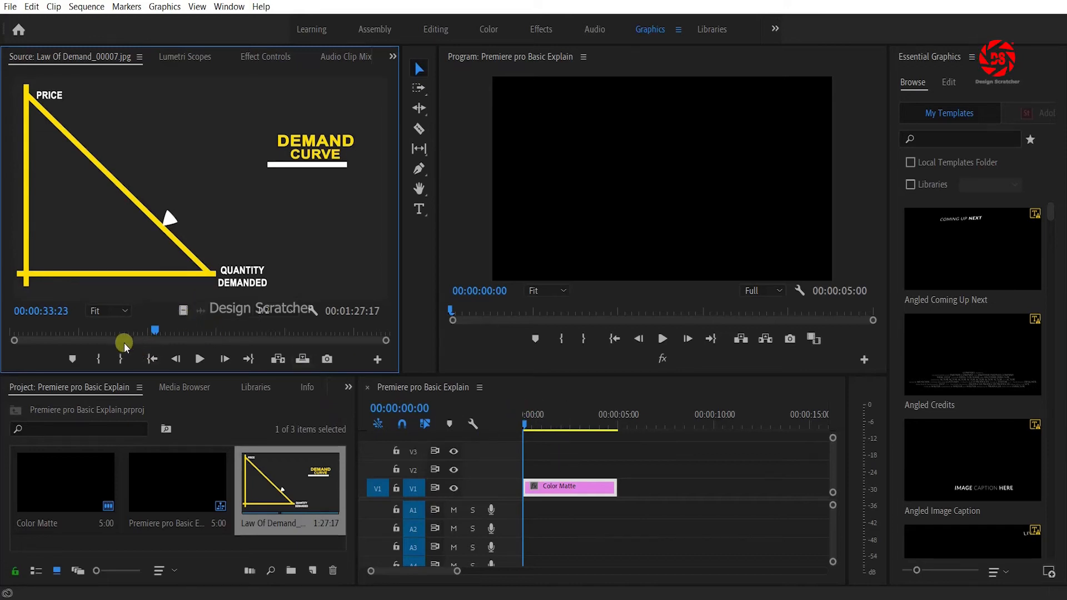
pyautogui.moveTo(233, 343); pyautogui.dragTo(529, 467)
pyautogui.moveTo(614, 476); pyautogui.dragTo(121, 311)
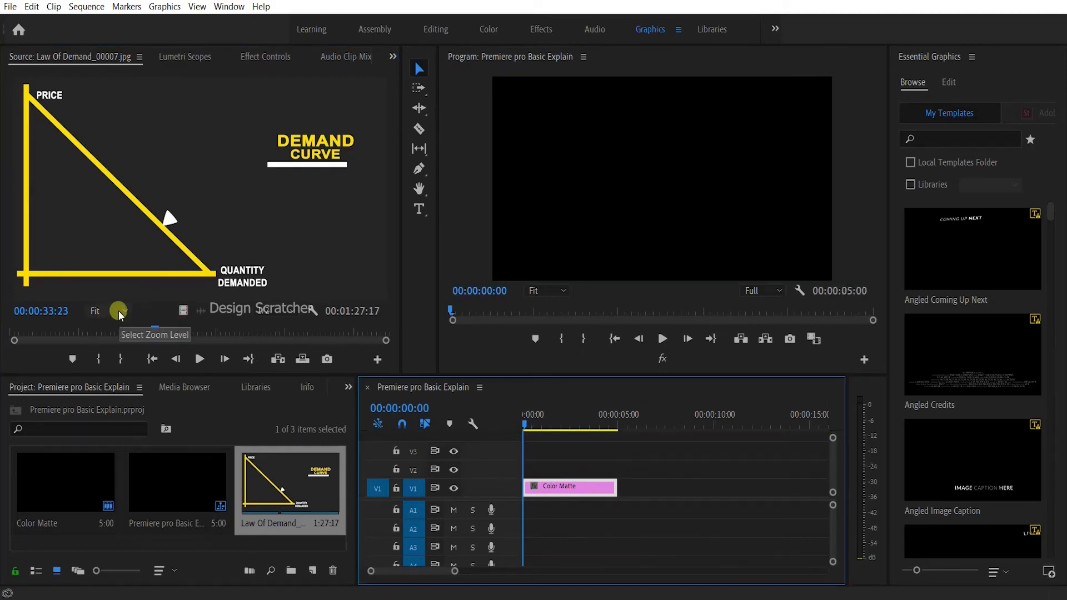
pyautogui.click(119, 311)
pyautogui.click(134, 300)
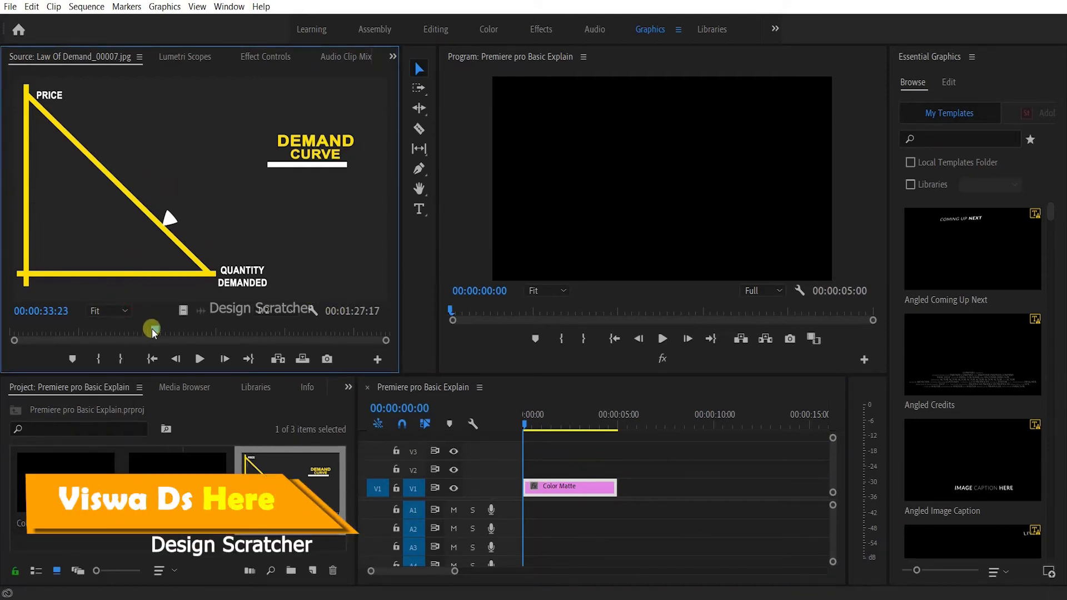
# Mark the Law Of Demand source clip's in point at 00:00:19:12 and its out point at 00:00:34:12.
pyautogui.moveTo(152, 330); pyautogui.dragTo(94, 332)
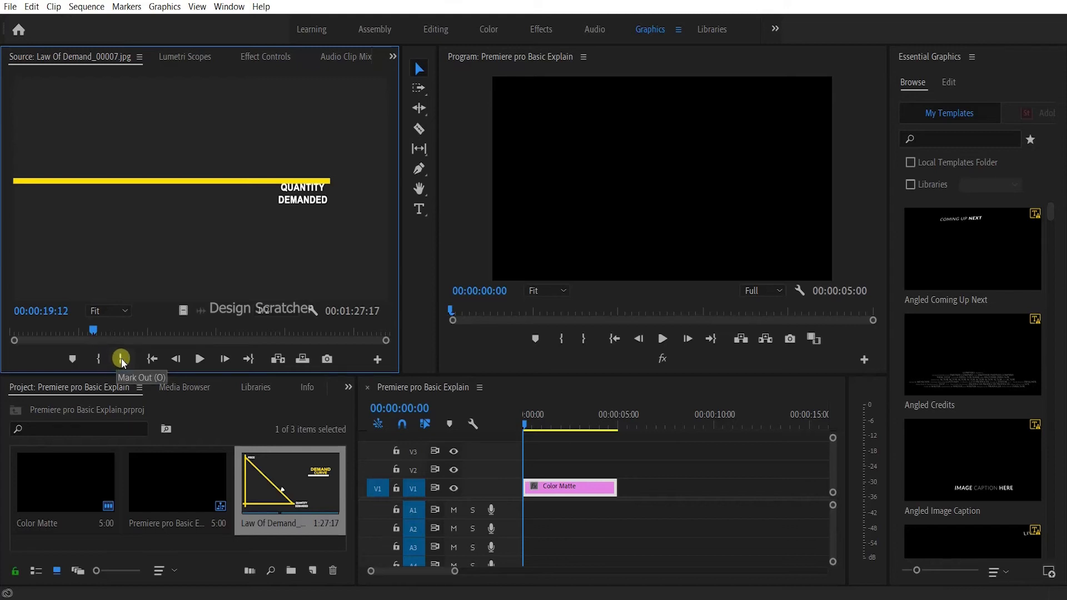
pyautogui.click(96, 360)
pyautogui.moveTo(96, 328); pyautogui.dragTo(156, 345)
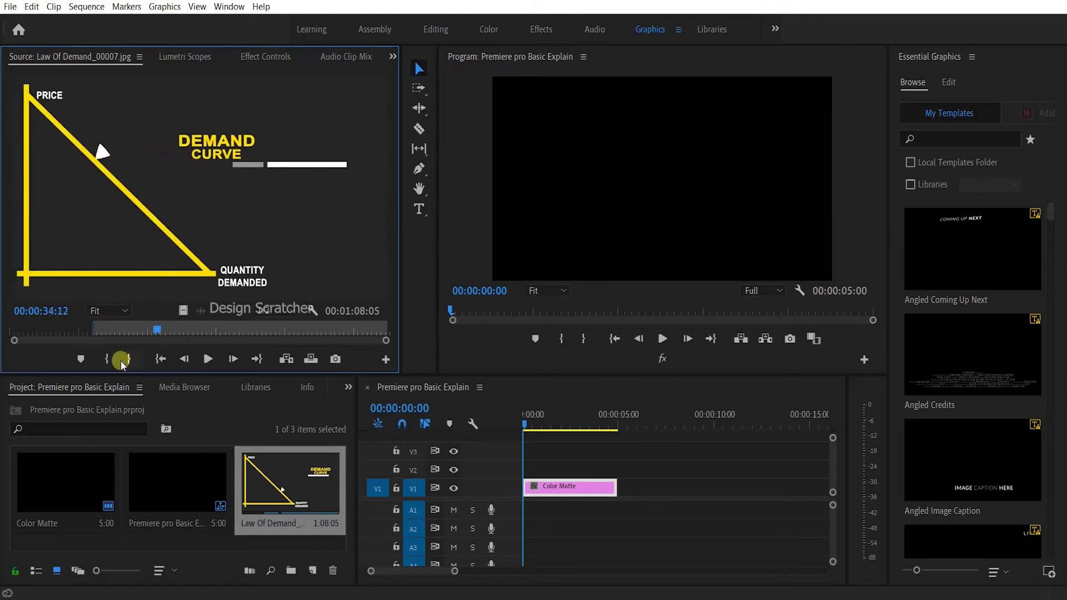
pyautogui.click(129, 359)
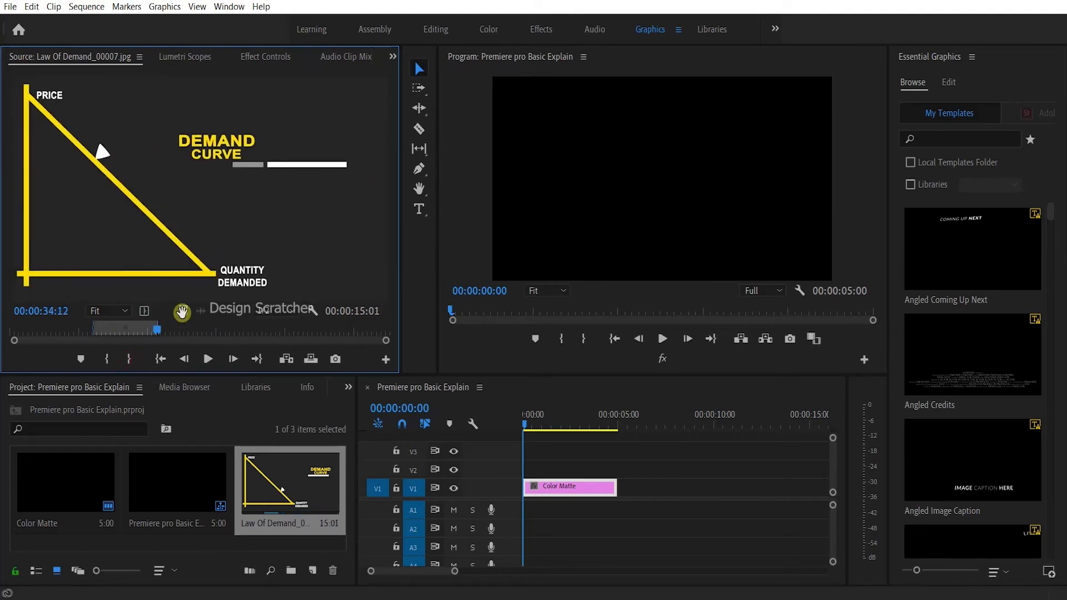
# Place the marked video-only range on V2, scrub the sequence to 00:00:01:10, and undo the placement and the marks.
pyautogui.moveTo(183, 311); pyautogui.dragTo(533, 471)
pyautogui.moveTo(533, 426); pyautogui.dragTo(550, 451)
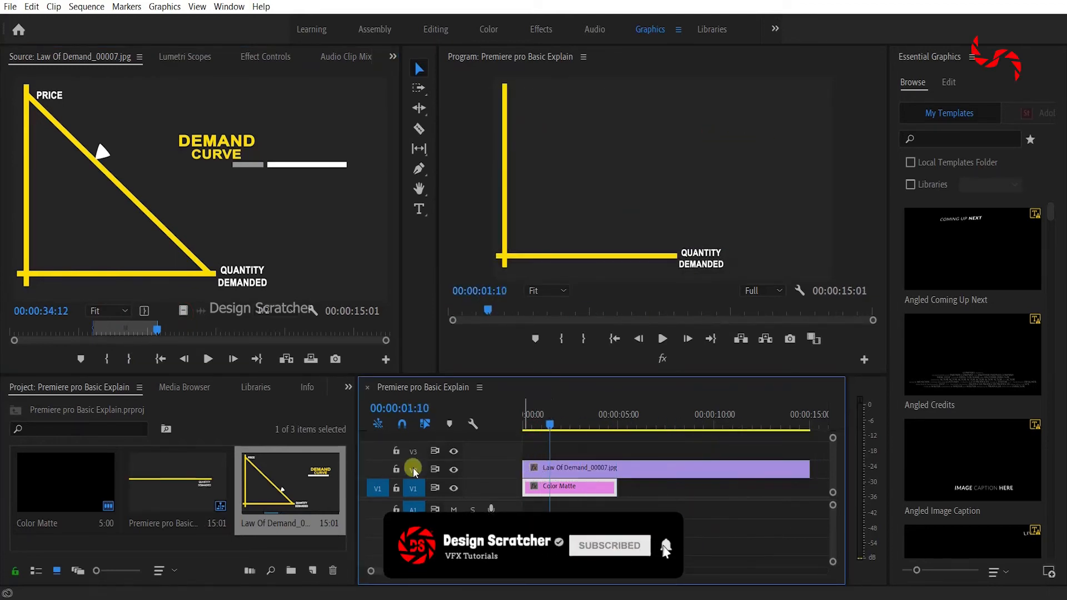
pyautogui.hotkey('ctrl', 'z')
pyautogui.hotkey('ctrl', 'z')
pyautogui.hotkey('ctrl', 'z')
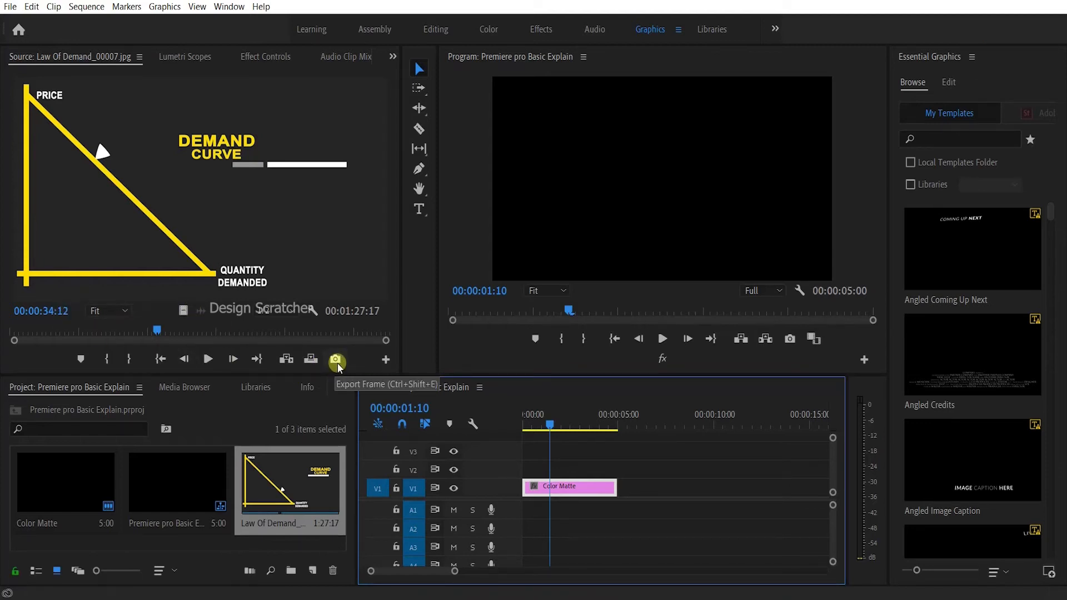
# View the Lumetri Scopes and the Effect Controls of the Color Matte on V1.
pyautogui.click(193, 55)
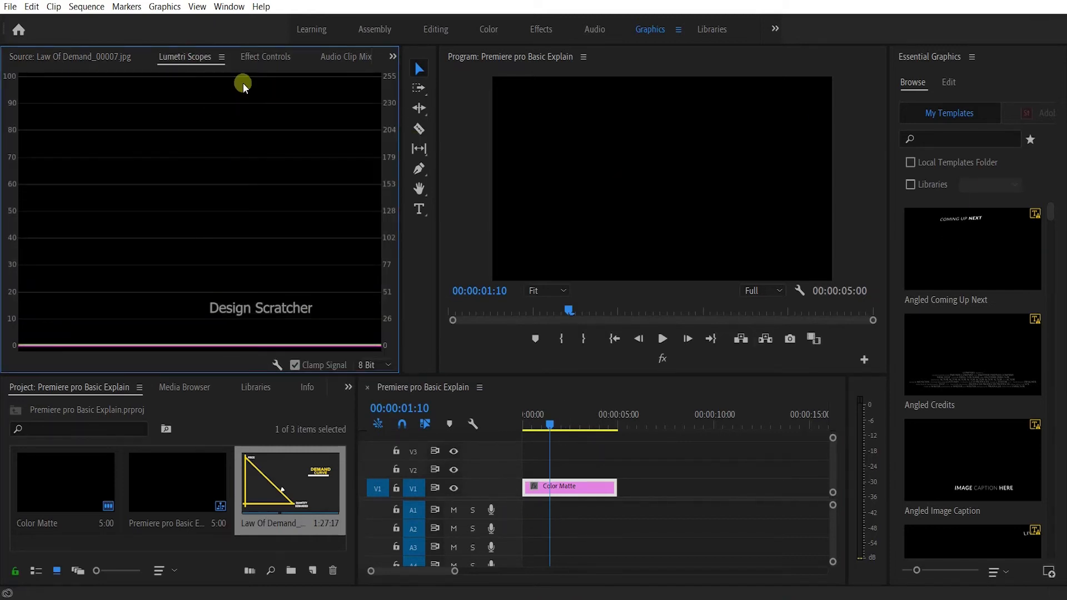
pyautogui.click(268, 56)
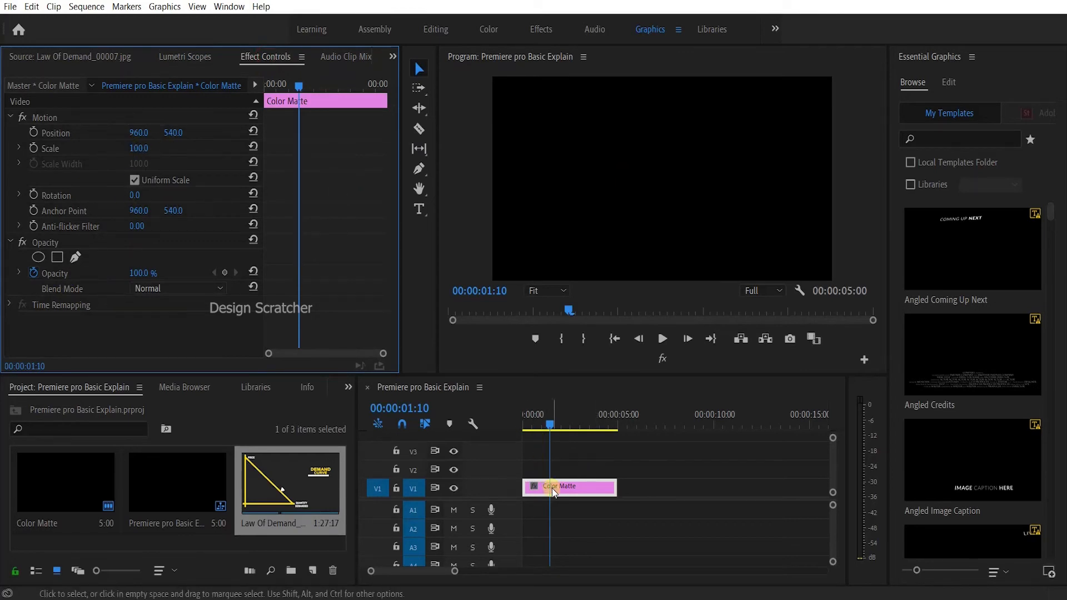
pyautogui.click(570, 487)
# Change the Color Matte's colour in the project to white.
pyautogui.doubleClick(105, 471)
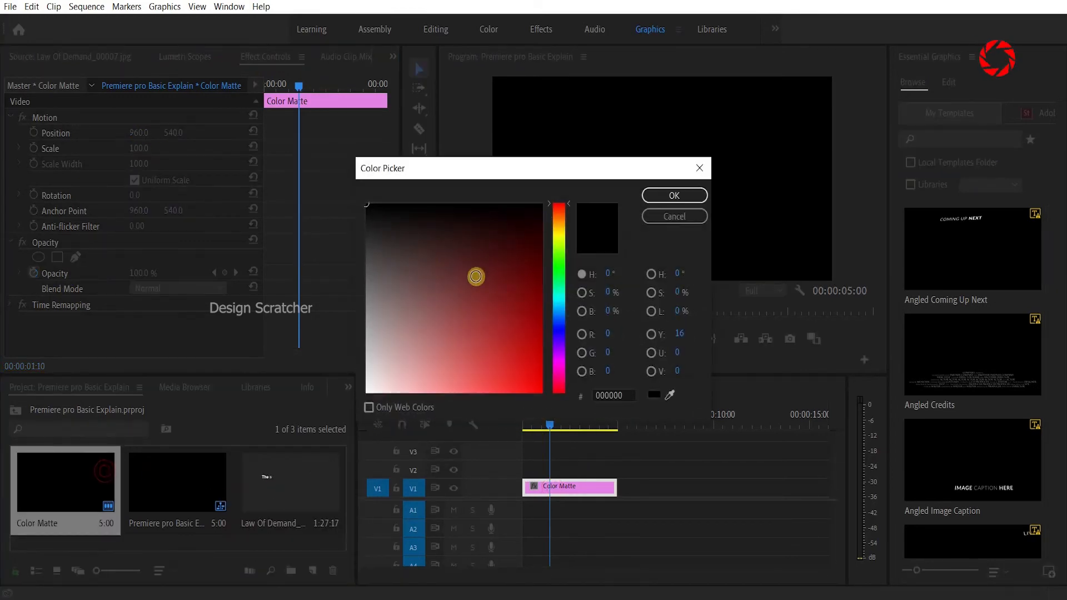
pyautogui.moveTo(474, 276); pyautogui.dragTo(366, 392)
pyautogui.click(665, 193)
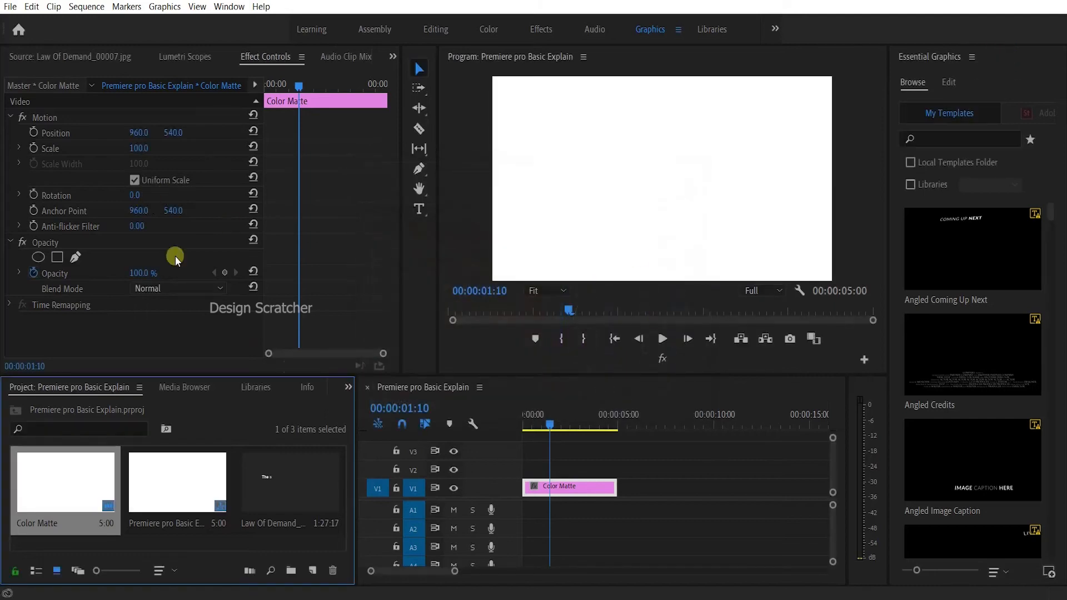
# Create a second color matte at 1920 x 1080, 24.00 fps and square pixels in red FF2D2D, keeping the default name.
pyautogui.rightClick(125, 537)
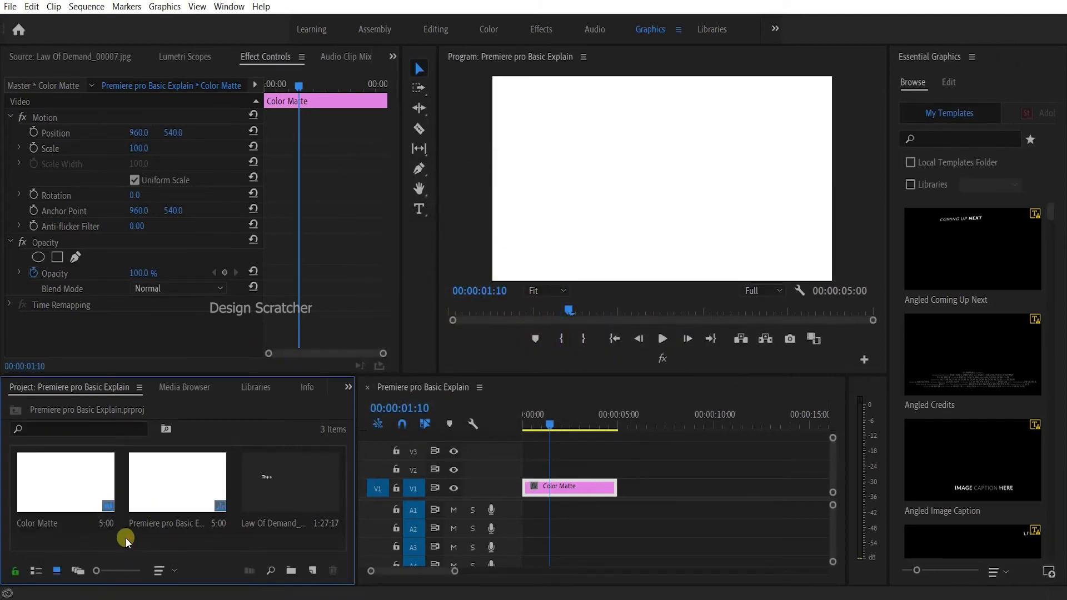
pyautogui.click(312, 571)
pyautogui.click(312, 571)
pyautogui.click(329, 502)
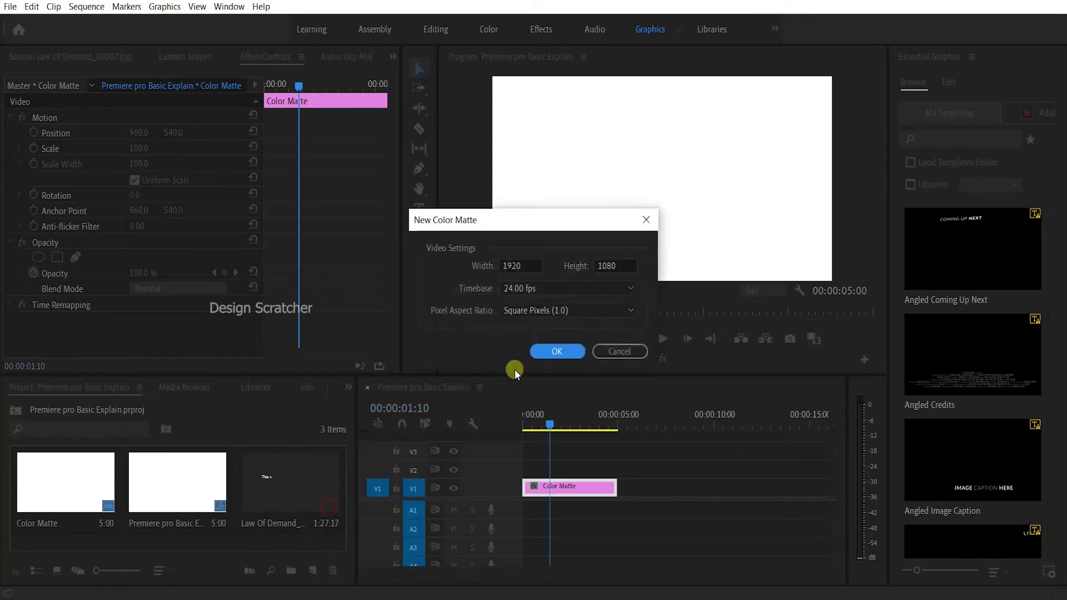
pyautogui.click(552, 351)
pyautogui.click(519, 276)
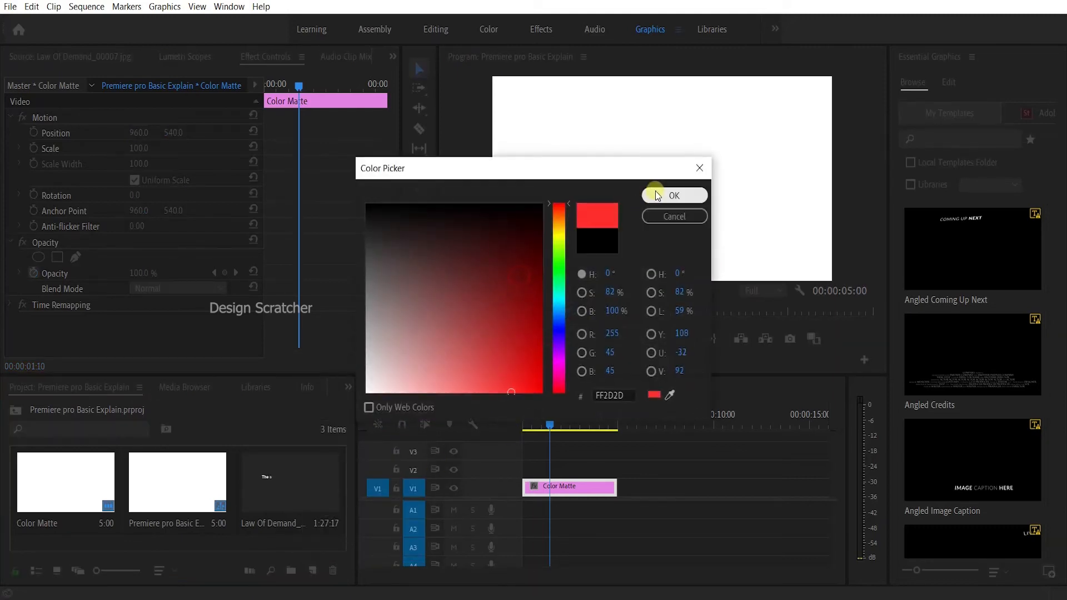
pyautogui.click(661, 195)
pyautogui.click(501, 322)
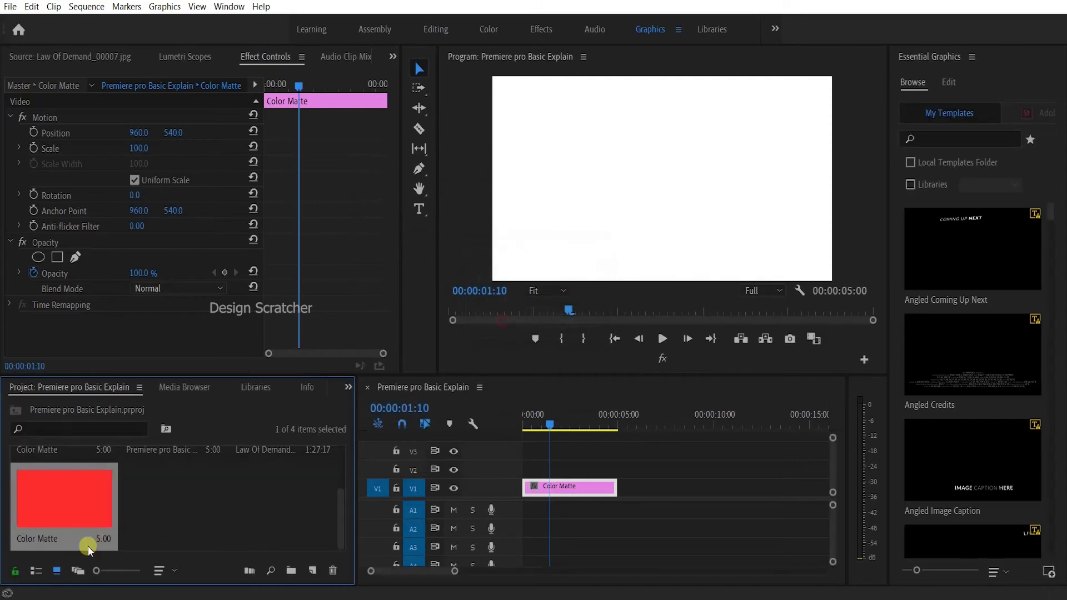
# Place the red Color Matte on video track V2 at the sequence start, above the white matte.
pyautogui.moveTo(84, 539); pyautogui.dragTo(597, 525)
pyautogui.moveTo(83, 492); pyautogui.dragTo(529, 470)
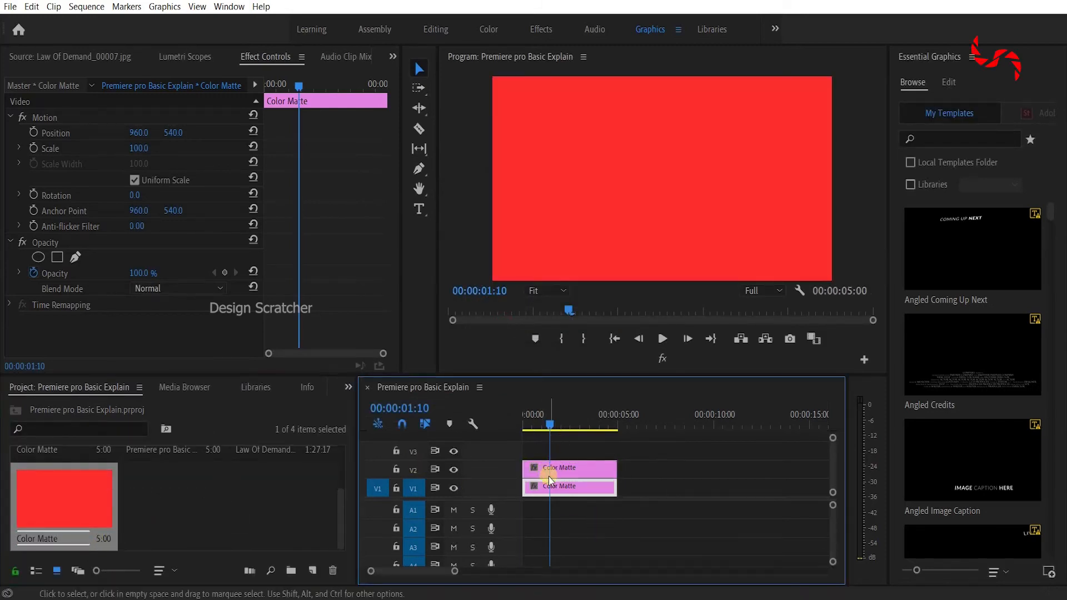
# Adjust the V2 matte's motion to position 1014, 501, scale 70, rotation 44° and anchor point 1141, 540.
pyautogui.click(555, 463)
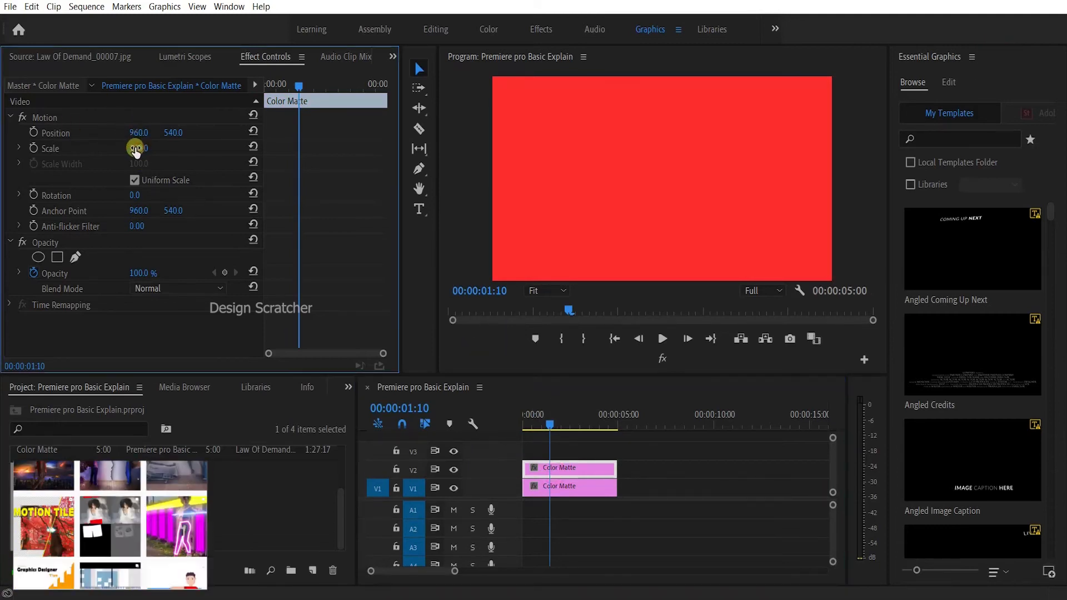
pyautogui.moveTo(138, 148)
pyautogui.mouseDown()
pyautogui.moveTo(113, 153)
pyautogui.moveTo(181, 135)
pyautogui.moveTo(149, 136)
pyautogui.mouseUp()
pyautogui.moveTo(144, 195); pyautogui.dragTo(135, 227)
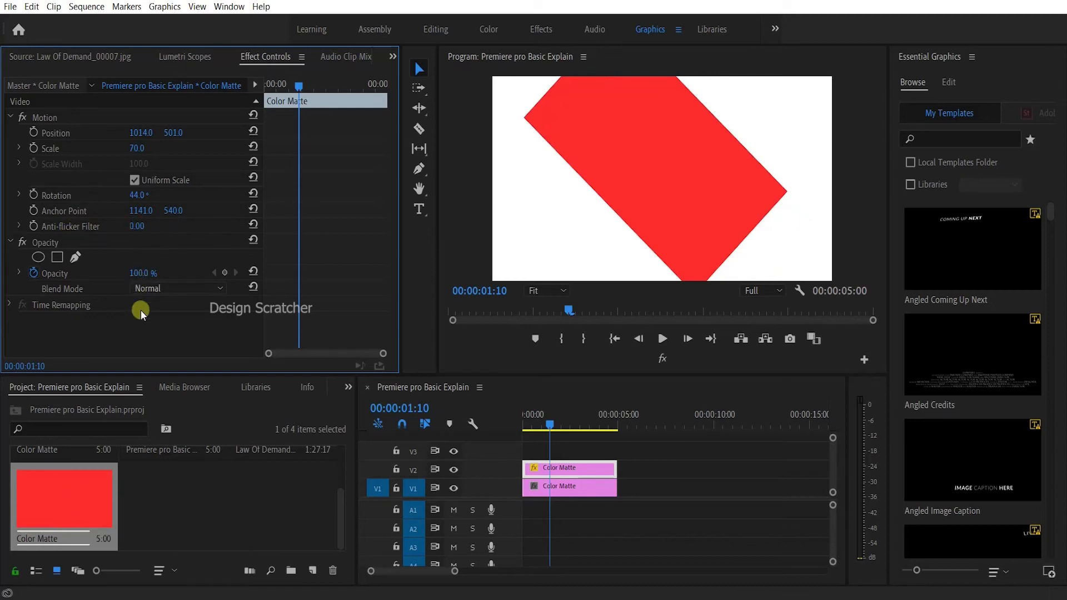
# Try the Darken, Lighter Color, Vivid Light and Overlay blend modes on the red matte, and restore Normal.
pyautogui.click(145, 287)
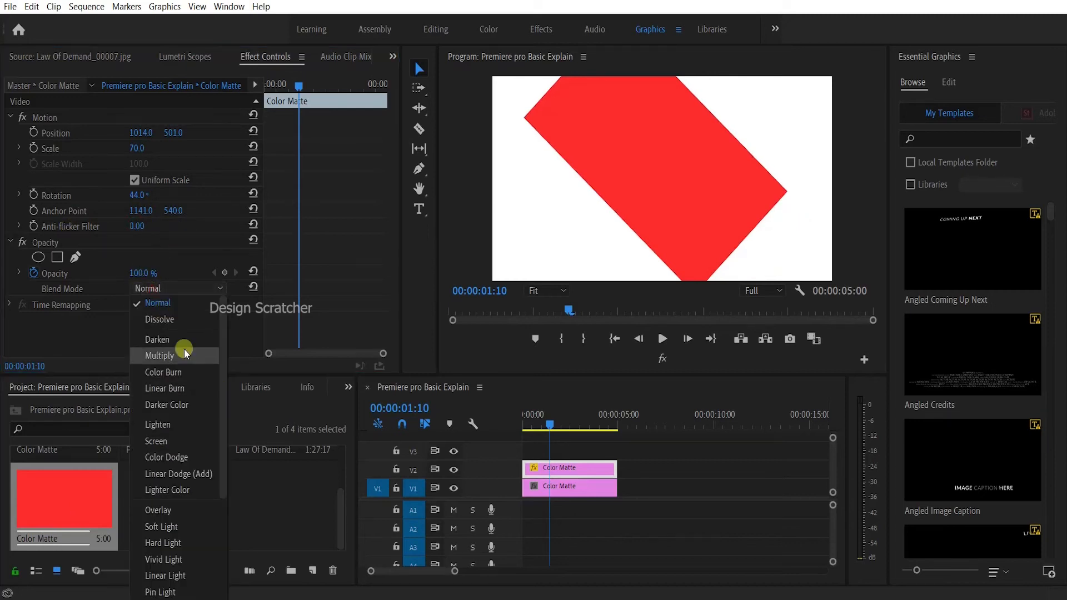
pyautogui.click(157, 339)
pyautogui.click(171, 288)
pyautogui.click(171, 453)
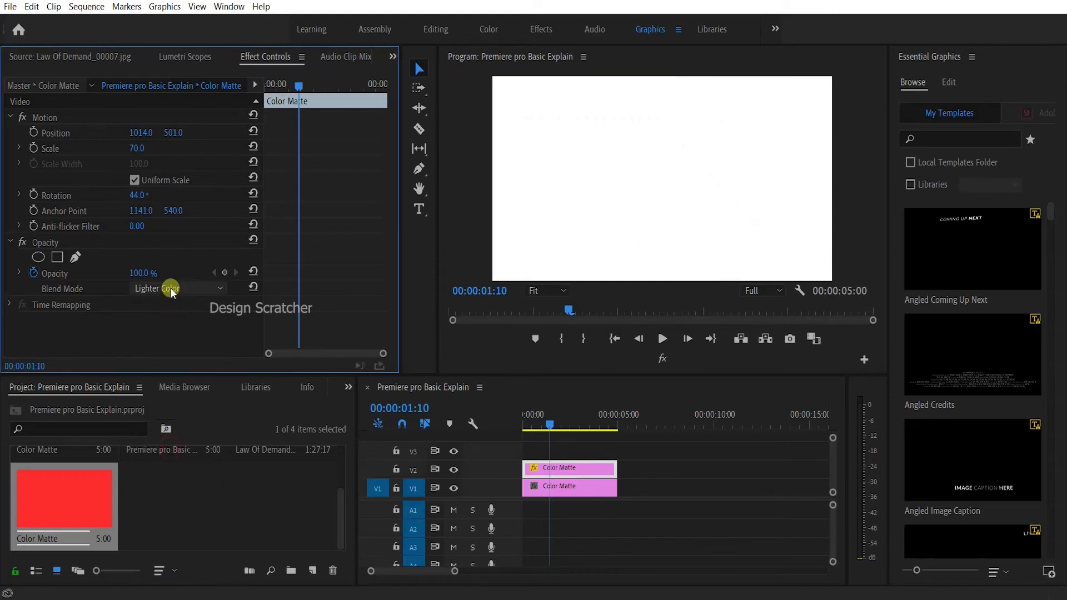
pyautogui.click(171, 288)
pyautogui.click(164, 406)
pyautogui.click(161, 288)
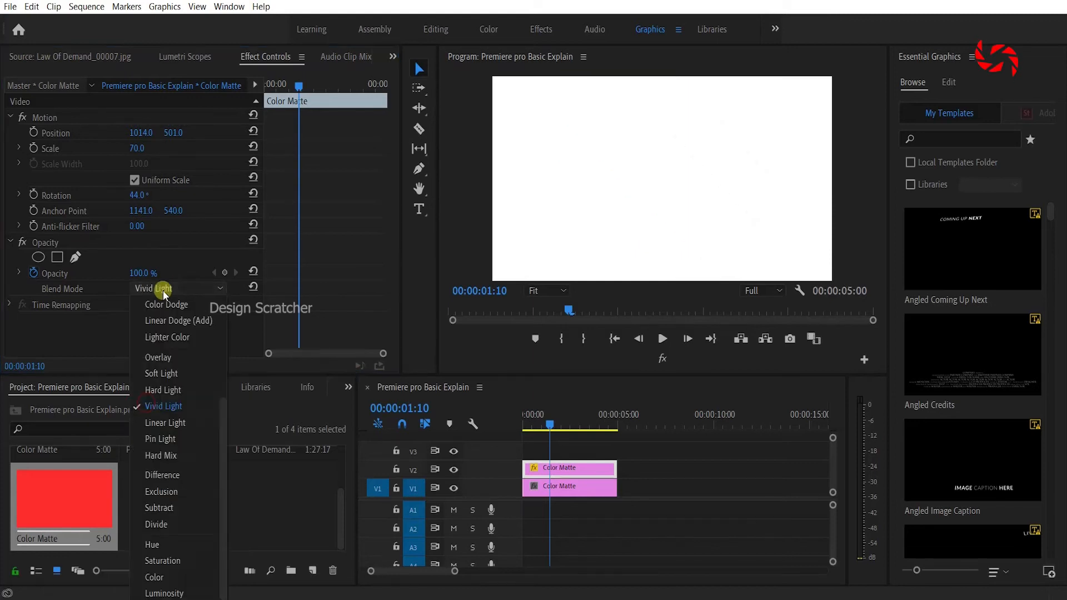
pyautogui.click(164, 364)
pyautogui.click(169, 288)
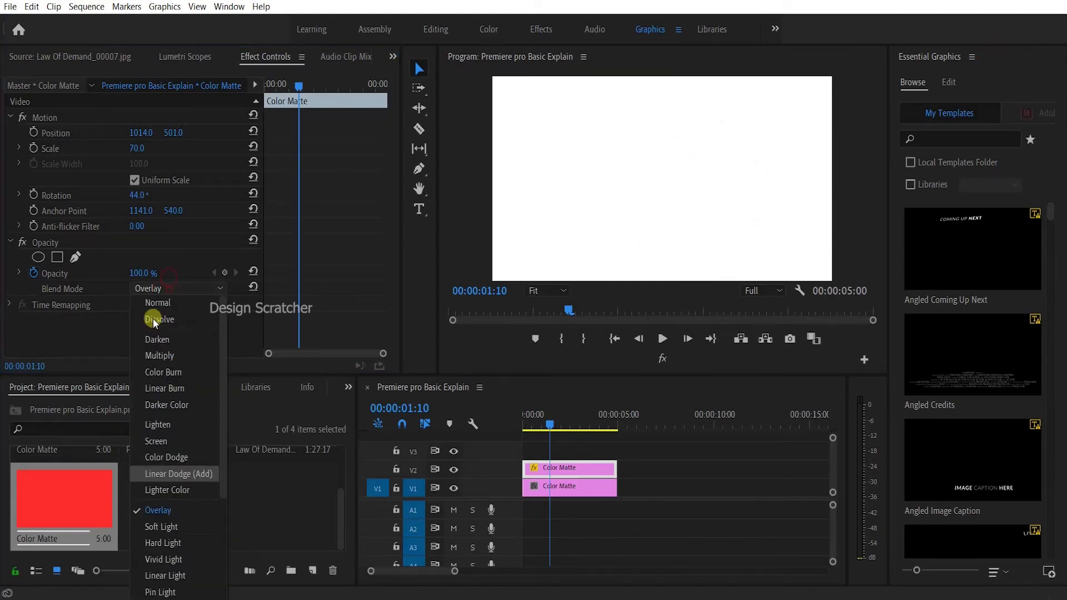
pyautogui.click(156, 302)
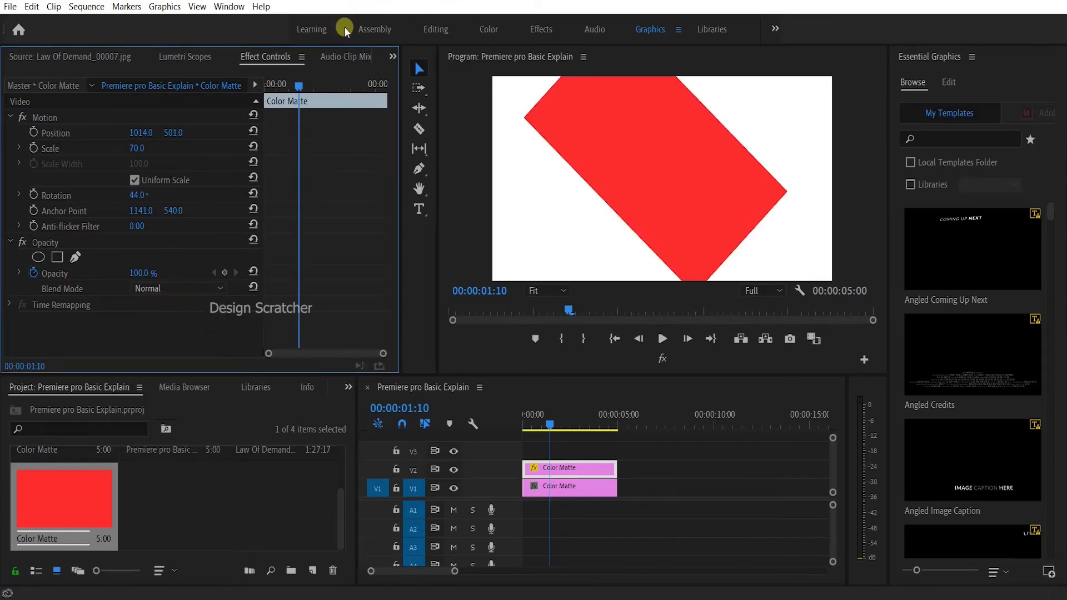
# View the Audio Clip Mixer's track controls and return to the red matte's Effect Controls.
pyautogui.click(340, 57)
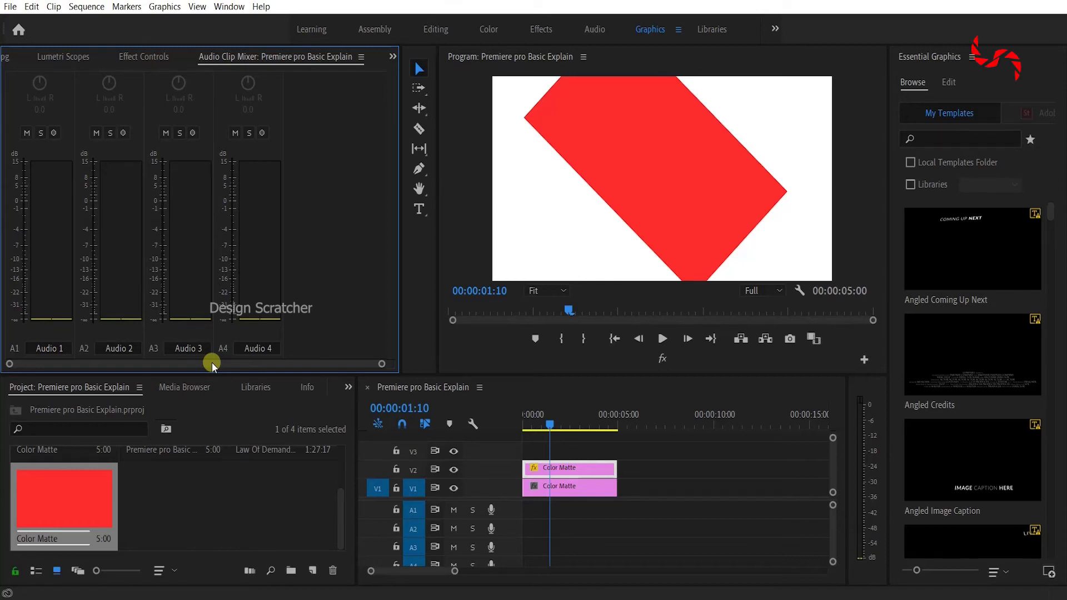
pyautogui.click(120, 58)
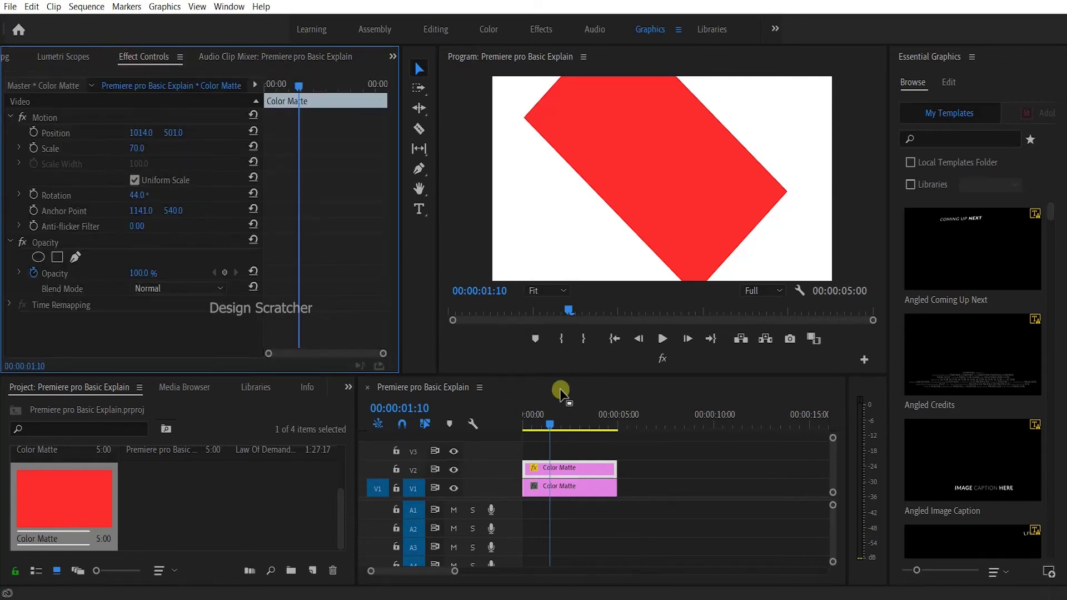
# Switch to the Learning workspace and shrink the Learn panel to a narrow strip.
pyautogui.click(324, 44)
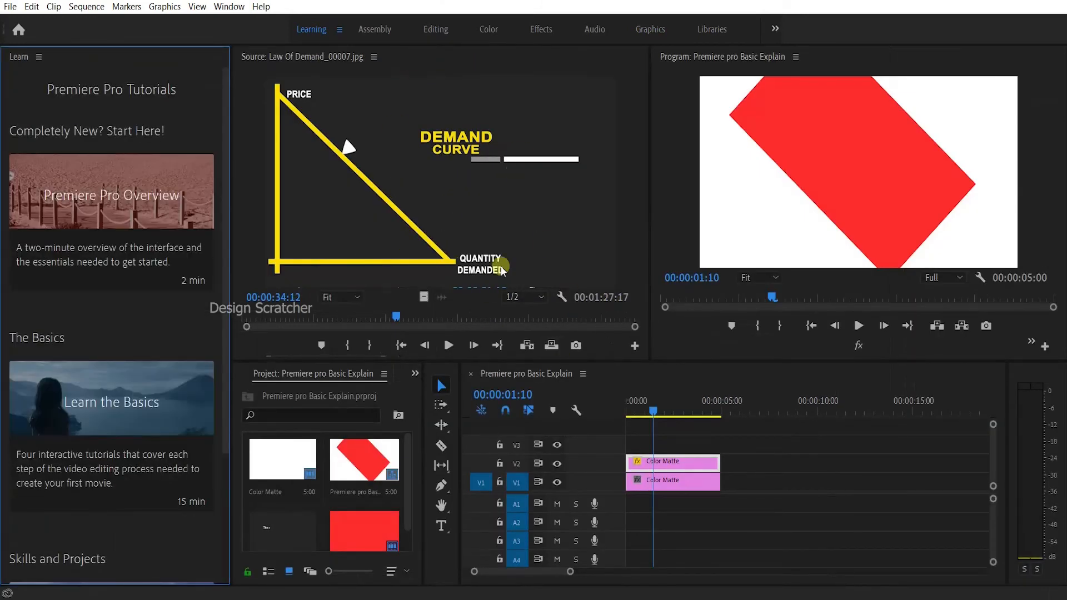
pyautogui.moveTo(185, 470)
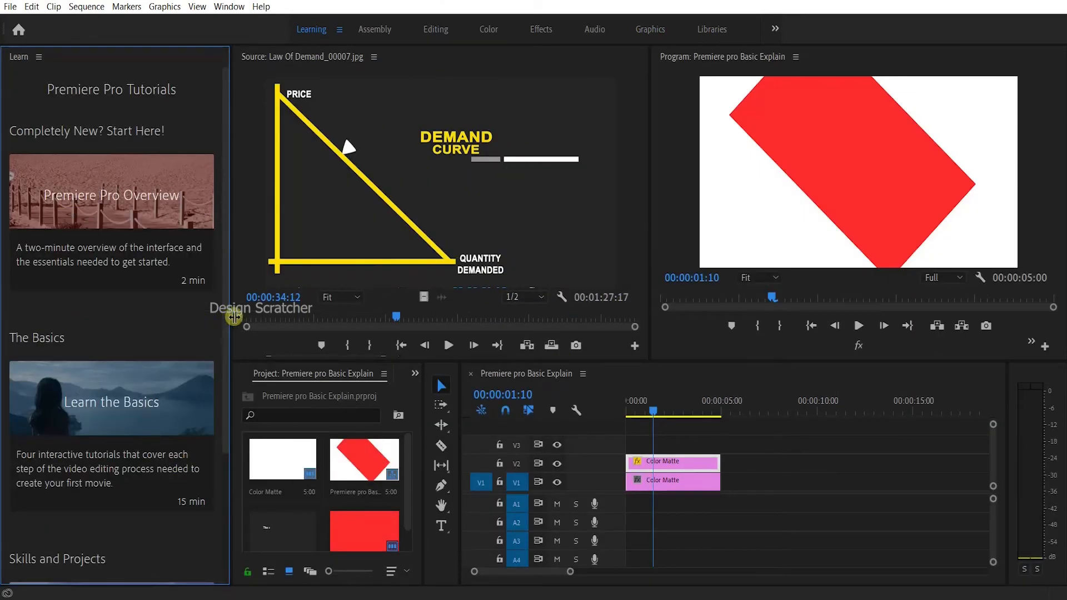
pyautogui.moveTo(231, 318); pyautogui.dragTo(22, 318)
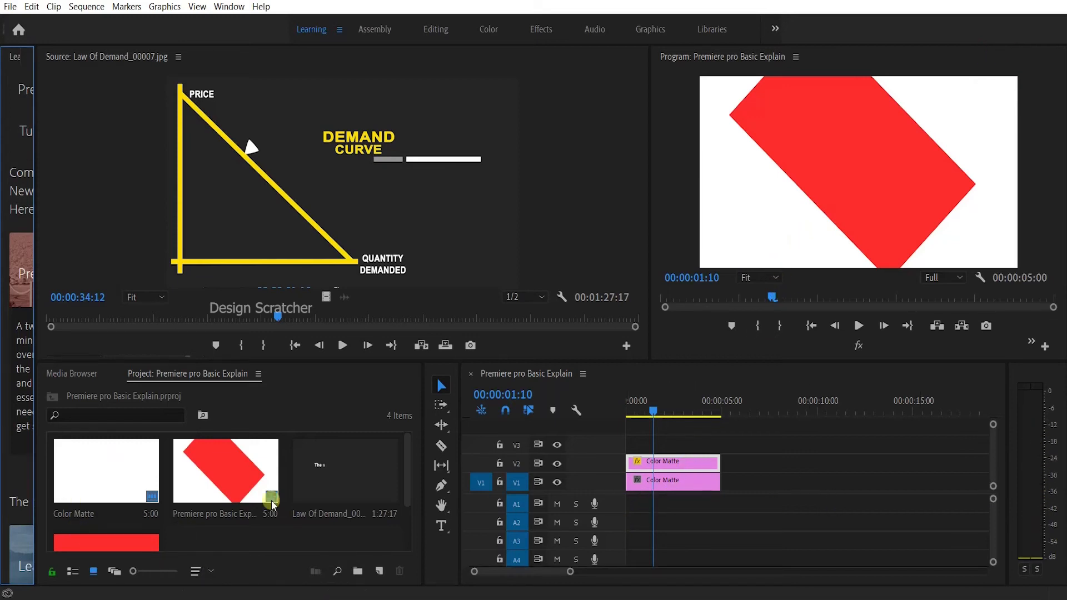
# Switch to the Assembly workspace.
pyautogui.click(381, 30)
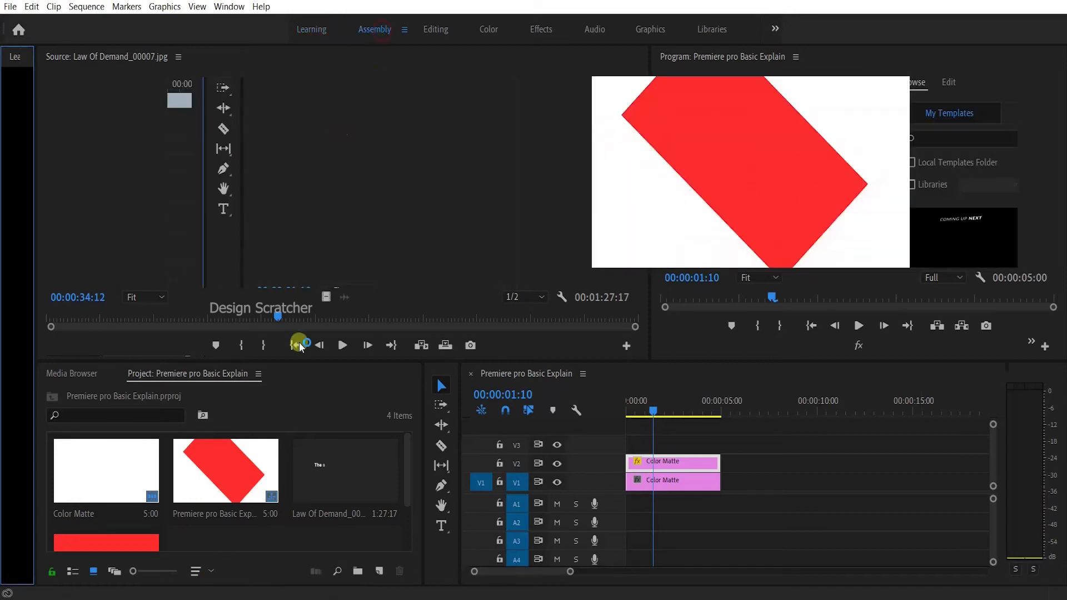
# Look through the Media Browser, Markers, Audio Clip Mixer, Libraries and Project panels of the Assembly workspace.
pyautogui.click(299, 344)
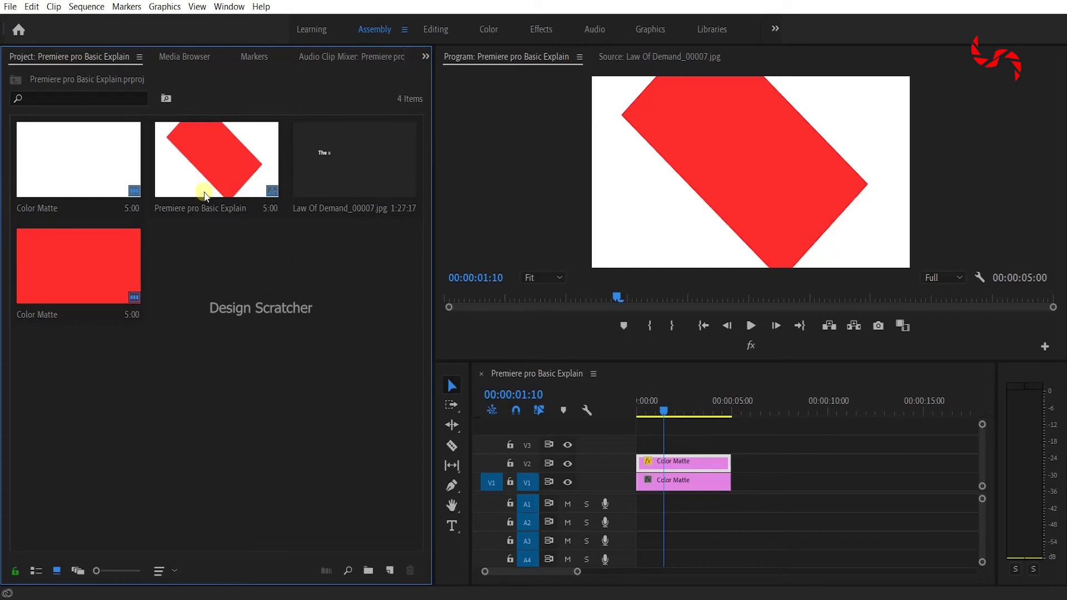
pyautogui.click(193, 59)
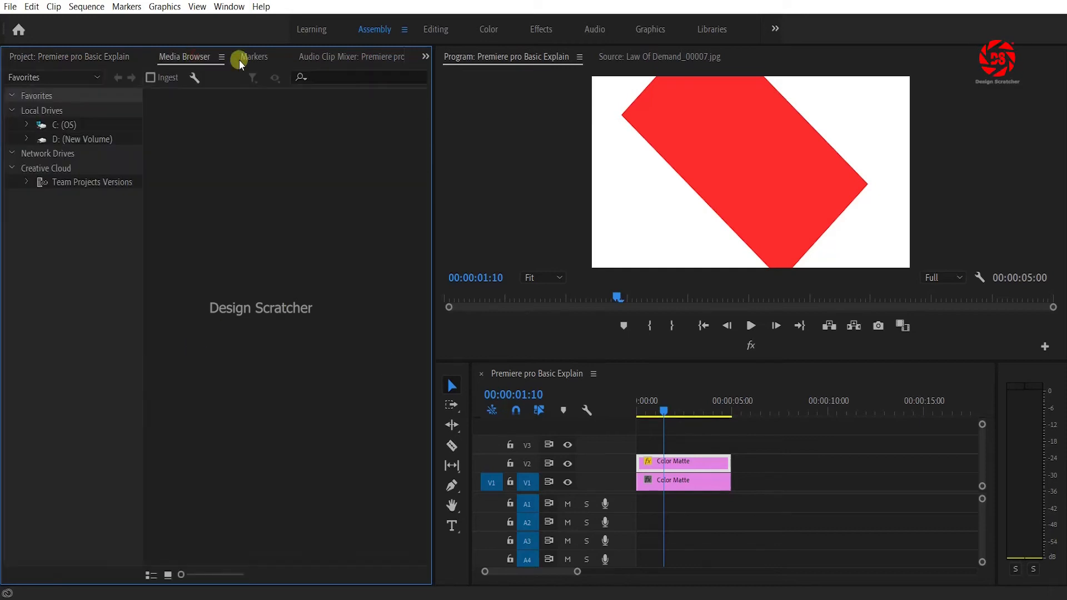
pyautogui.click(248, 61)
pyautogui.click(308, 55)
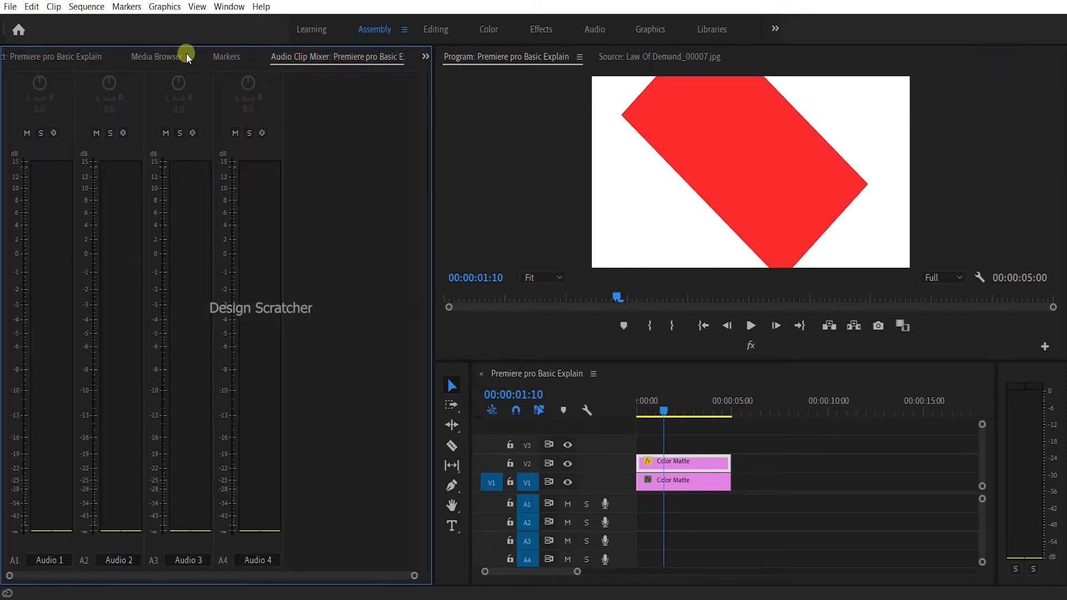
pyautogui.click(228, 56)
pyautogui.click(424, 57)
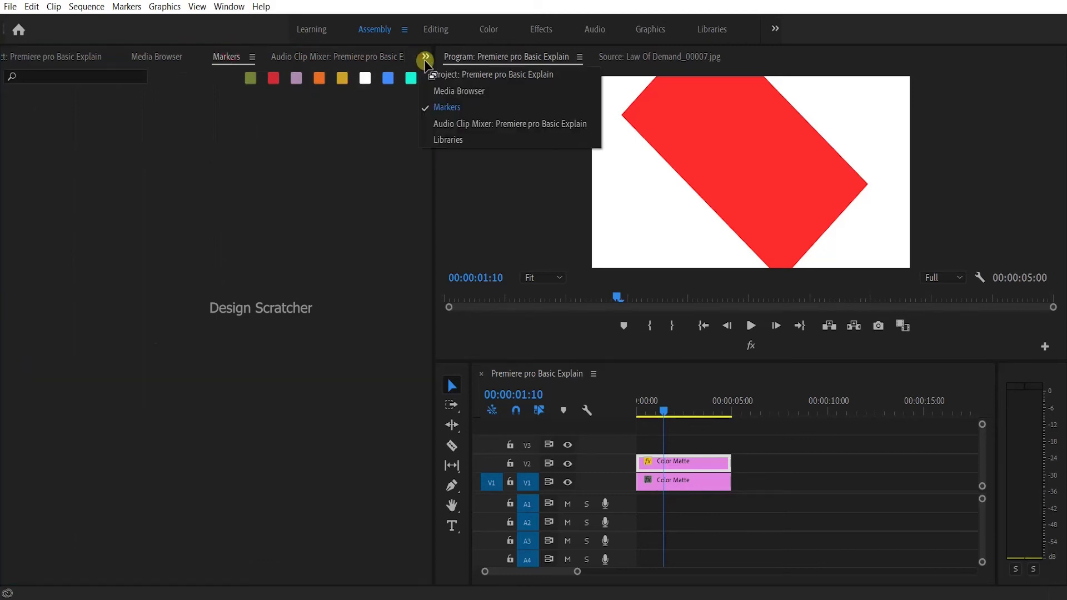
pyautogui.click(443, 92)
pyautogui.click(424, 57)
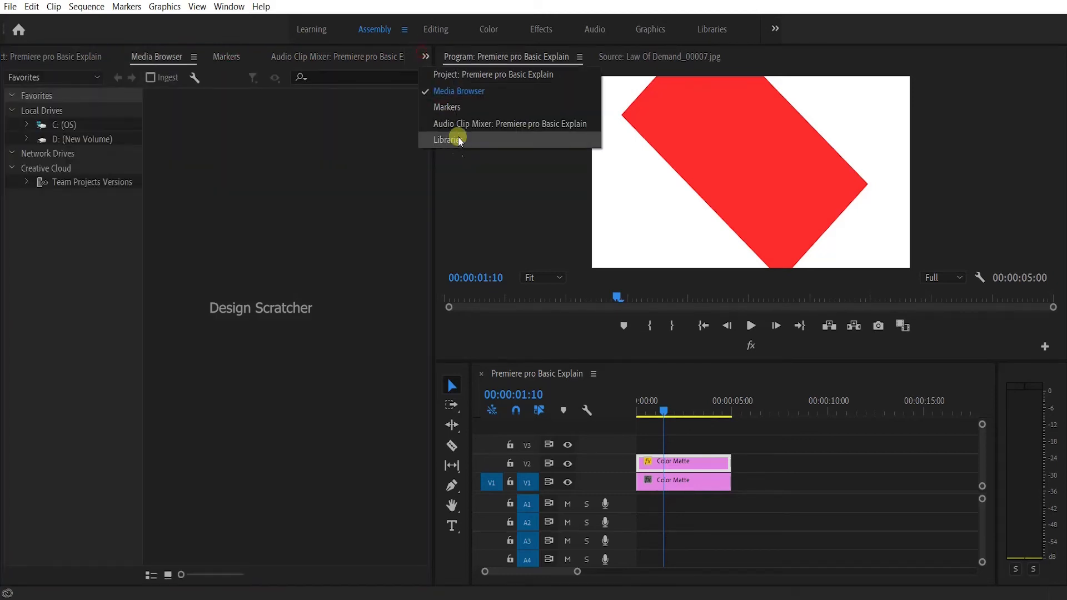
pyautogui.click(458, 132)
pyautogui.click(98, 59)
pyautogui.click(169, 57)
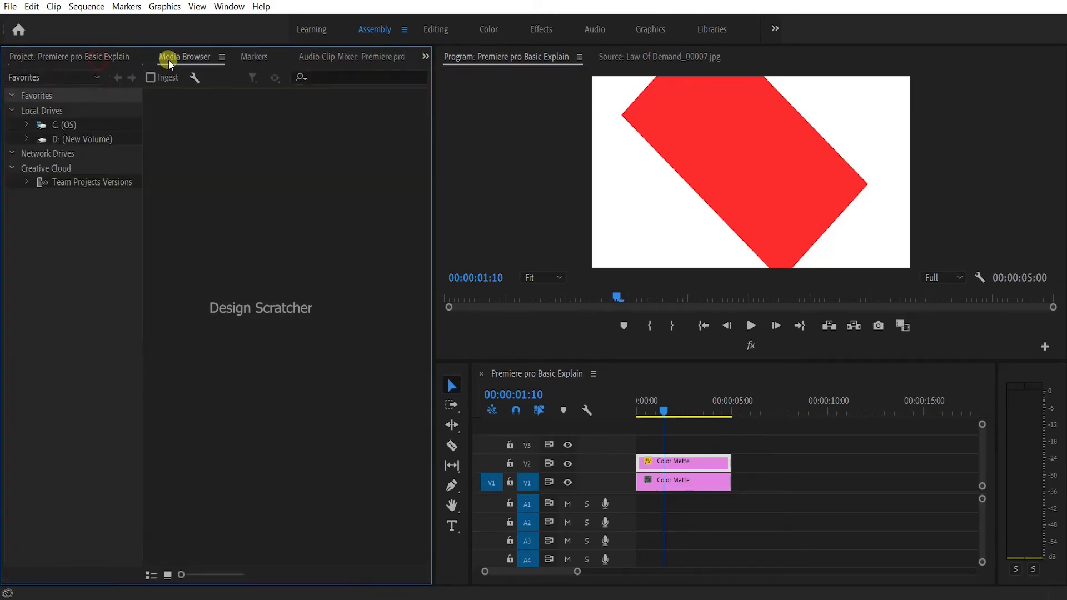
# Select the Color Matte clip on track V1 and go through the Editing workspace to the Color workspace.
pyautogui.click(674, 478)
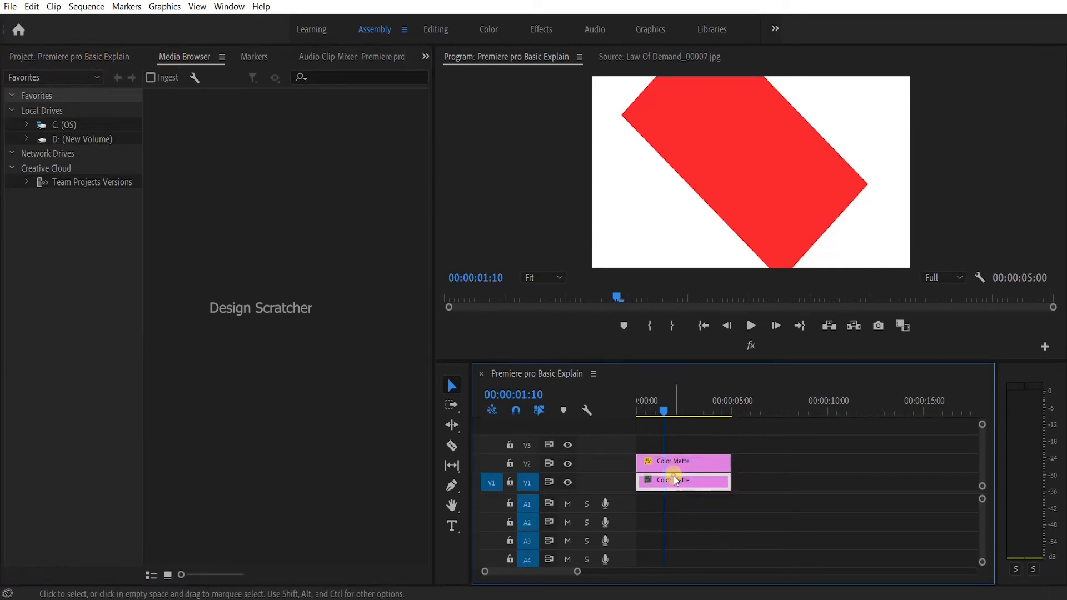
pyautogui.click(89, 55)
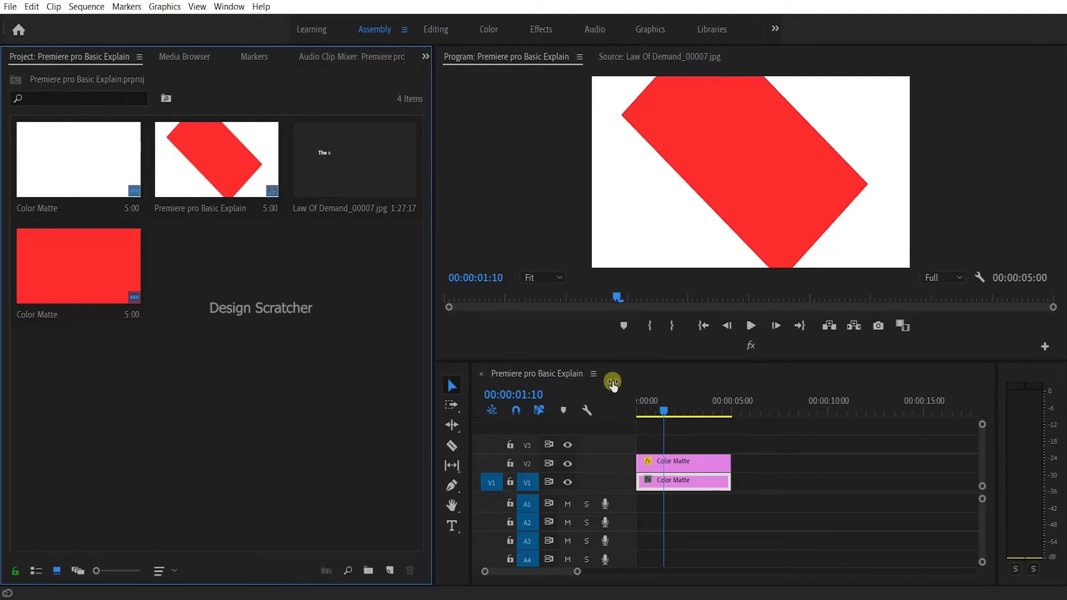
pyautogui.click(438, 25)
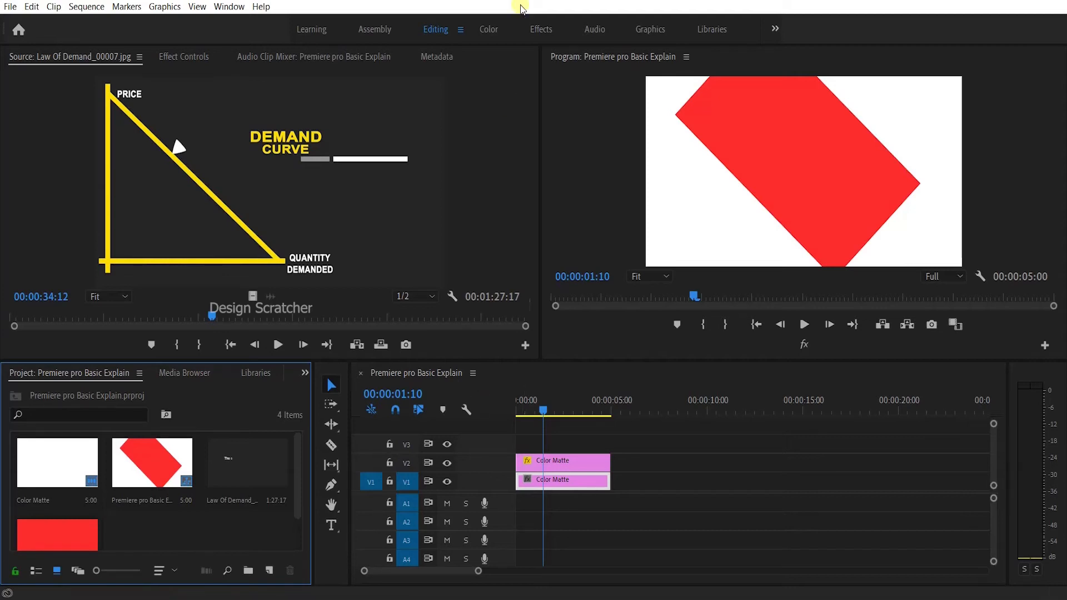
pyautogui.click(492, 30)
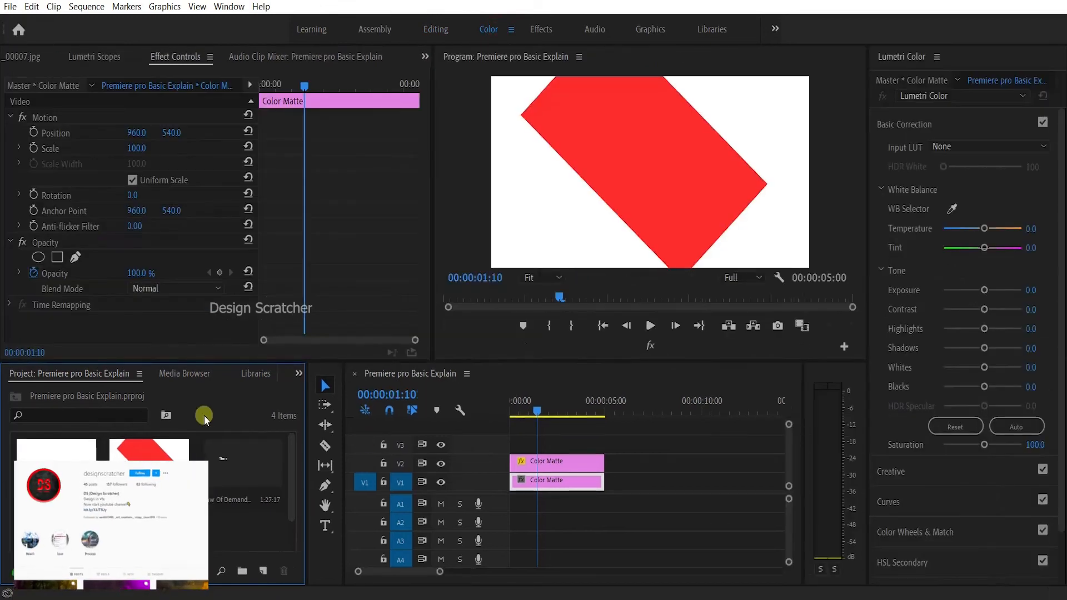
# Try a Lumetri white balance temperature of 59.3 on the V1 Color Matte and undo it.
pyautogui.moveTo(984, 229); pyautogui.dragTo(1006, 229)
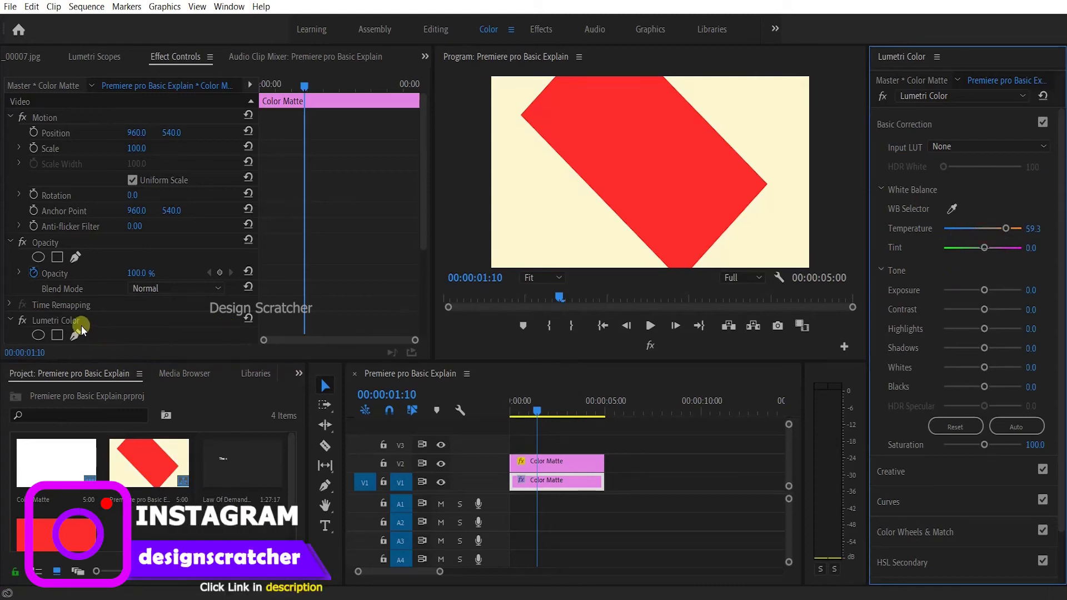
pyautogui.hotkey('ctrl', 'z')
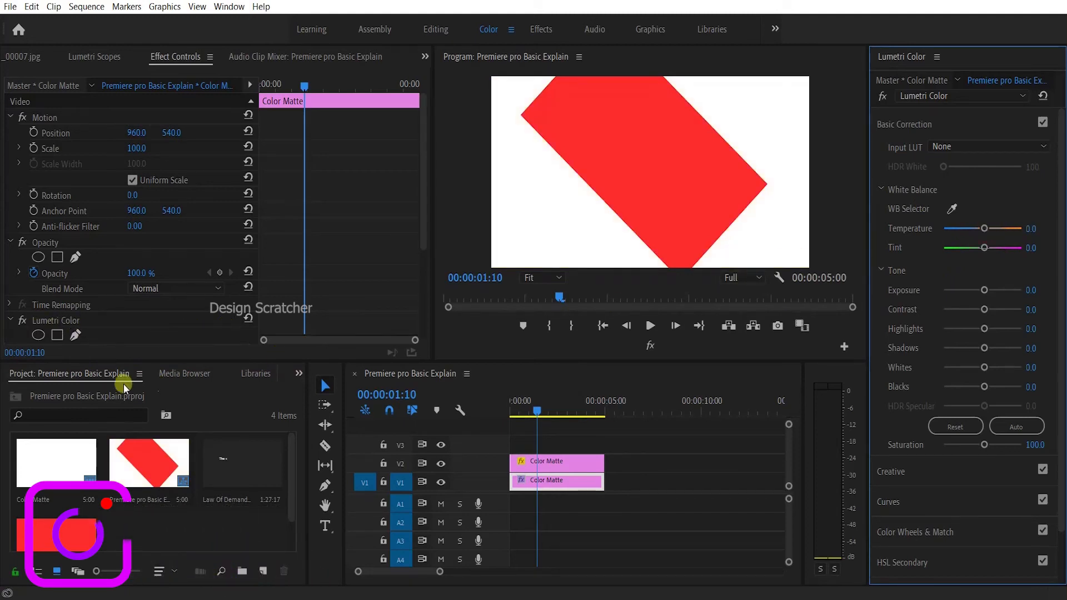
pyautogui.hotkey('ctrl', 'z')
# Try a Lumetri tint of 31.0 on the V1 Color Matte, check the effect's settings, and undo it.
pyautogui.moveTo(983, 247); pyautogui.dragTo(995, 247)
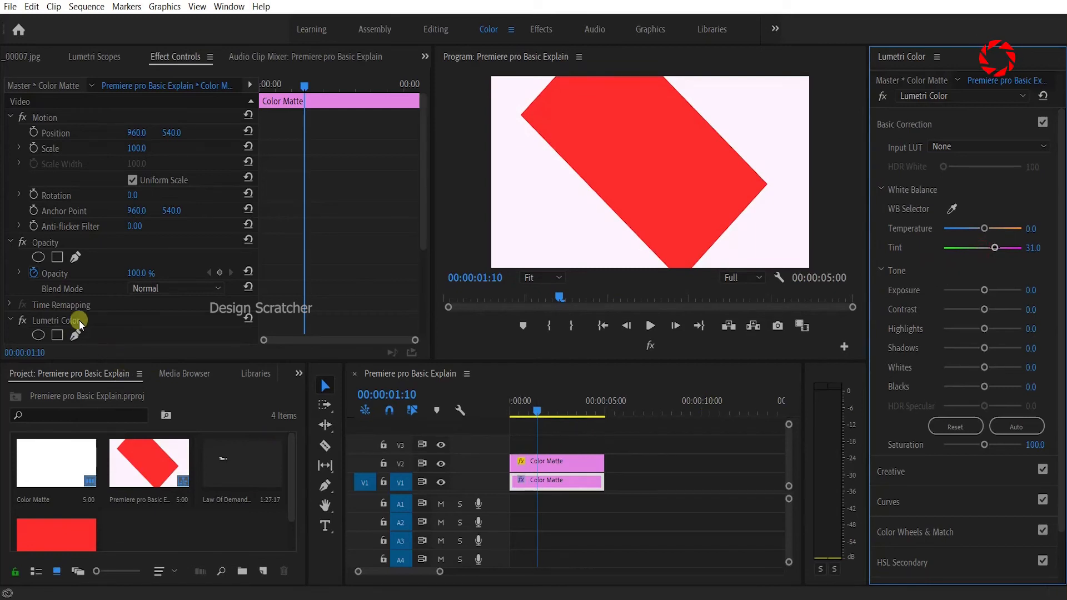
pyautogui.scroll(-3, 45, 306)
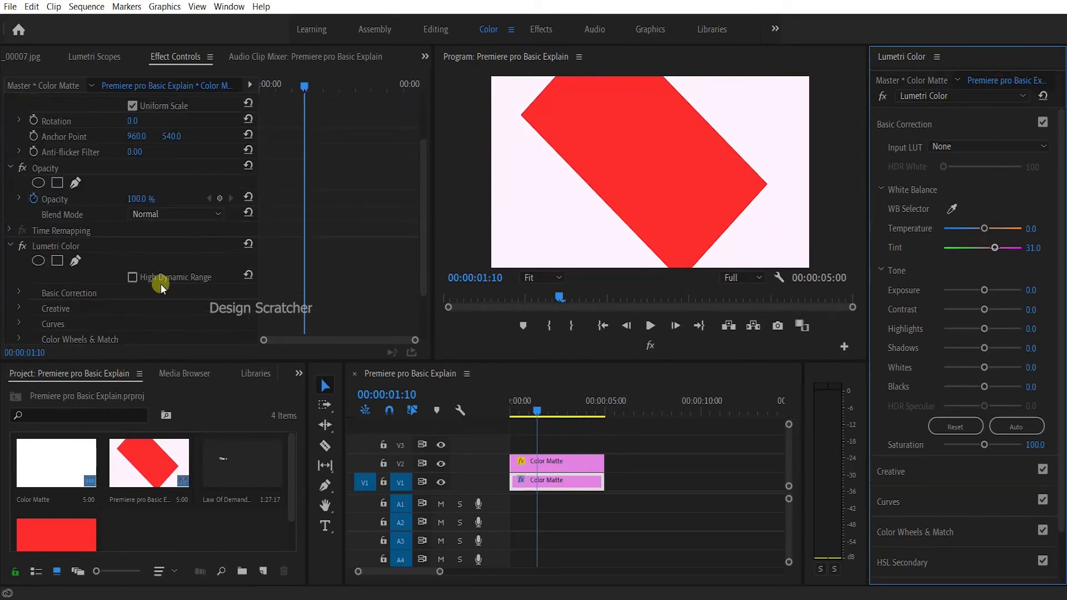
pyautogui.hotkey('ctrl', 'z')
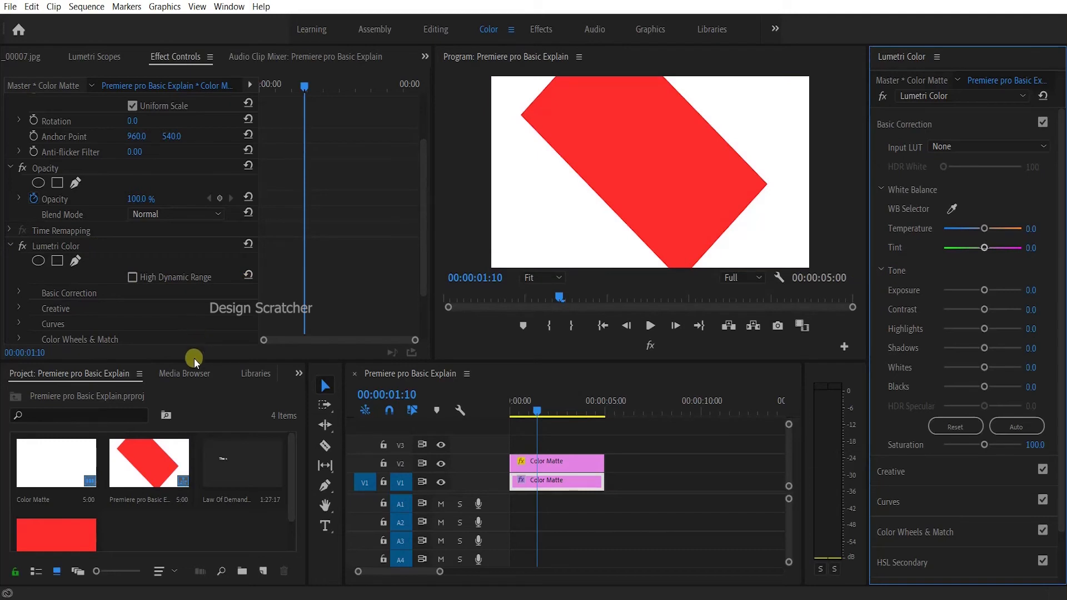
pyautogui.scroll(-2, 970, 473)
pyautogui.scroll(2, 922, 372)
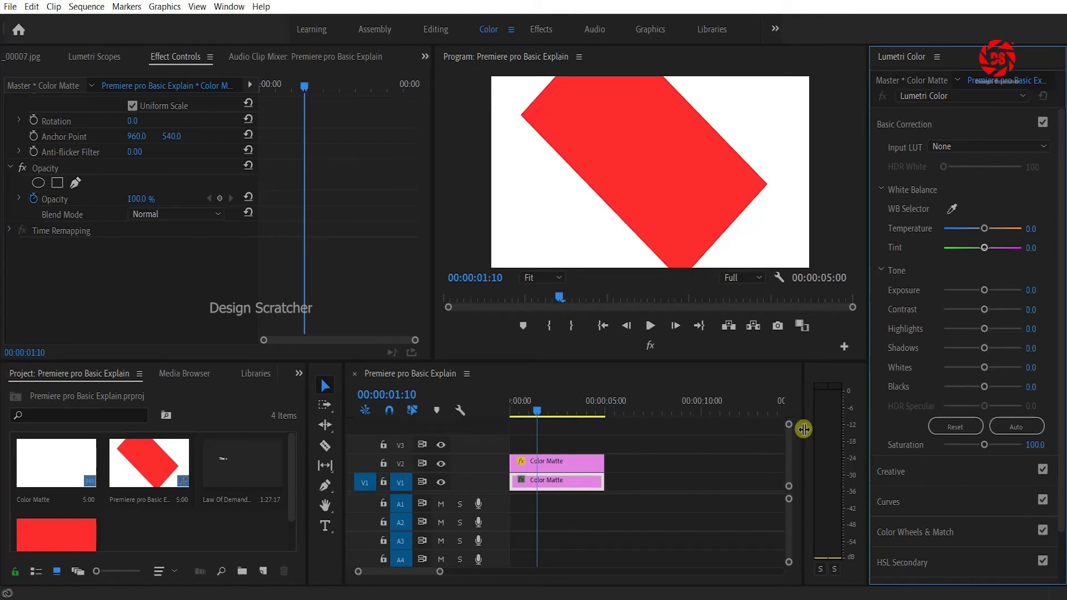
# On the V2 Color Matte, set Lumetri temperature to 20.4, tint to -100, exposure to 5.0, contrast to -100 and highlights to 100.
pyautogui.click(561, 461)
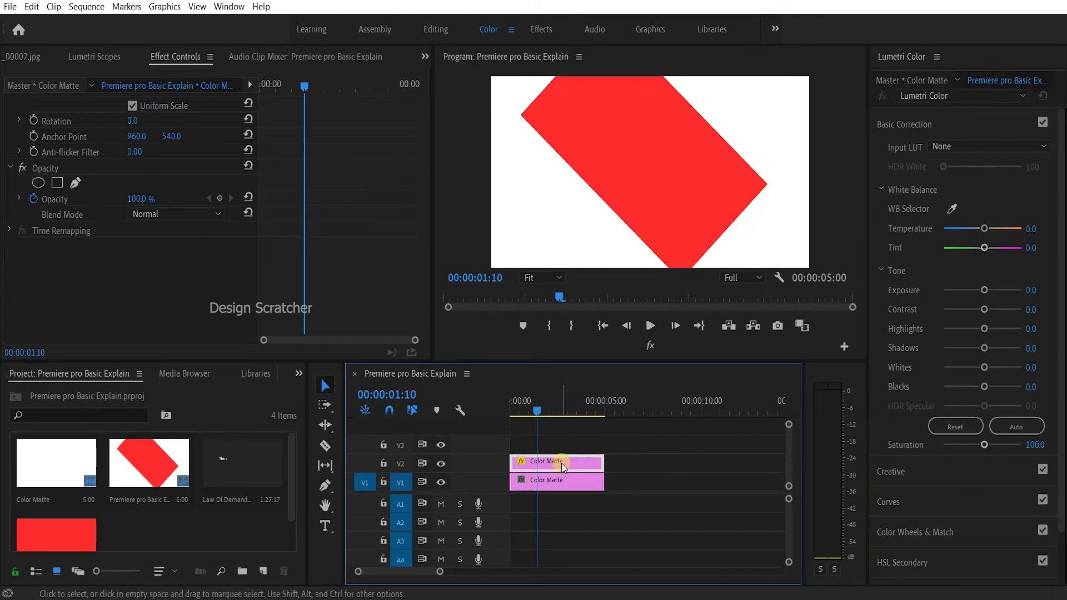
pyautogui.moveTo(983, 253); pyautogui.dragTo(990, 229)
pyautogui.moveTo(984, 290); pyautogui.dragTo(1053, 290)
pyautogui.moveTo(985, 310); pyautogui.dragTo(1056, 333)
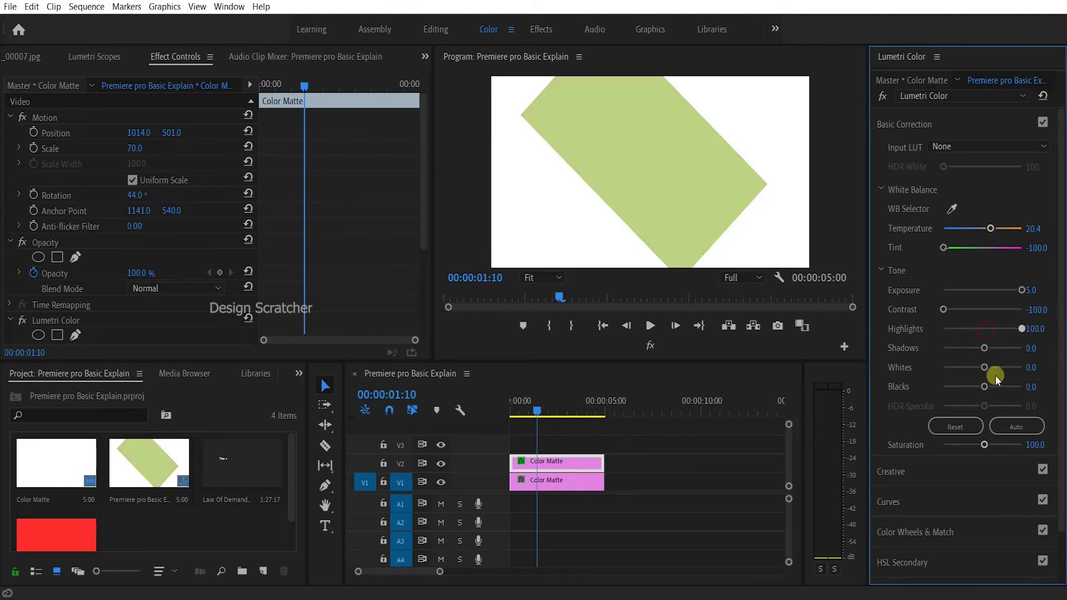
# Set the V2 matte's shadows to -100, whites to 100, blacks to -100 and Basic Correction saturation to 200.
pyautogui.moveTo(983, 347); pyautogui.dragTo(822, 355)
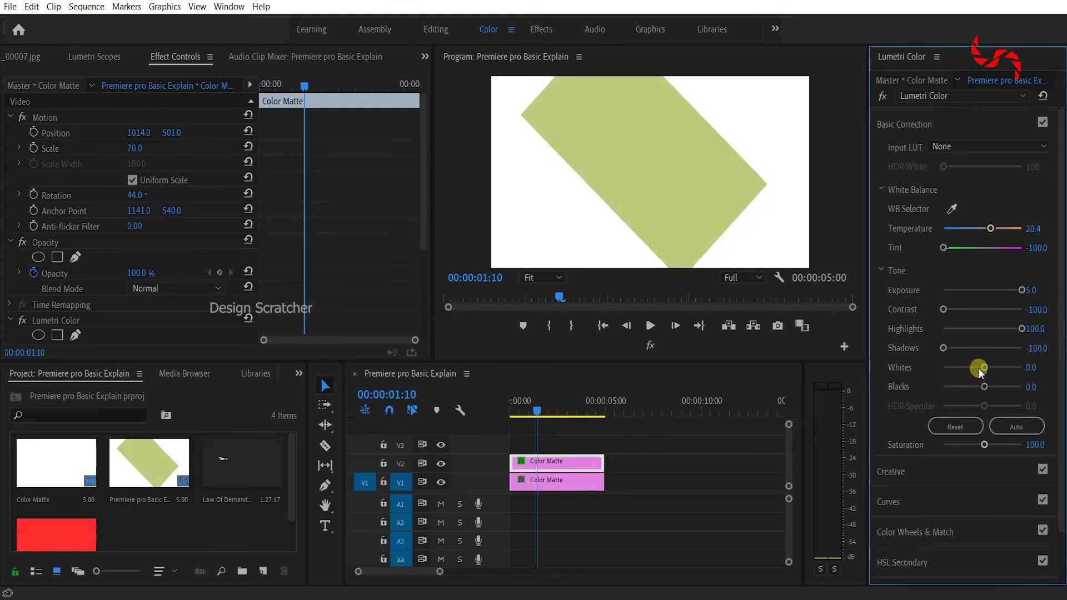
pyautogui.moveTo(984, 367); pyautogui.dragTo(1061, 376)
pyautogui.moveTo(983, 386); pyautogui.dragTo(888, 405)
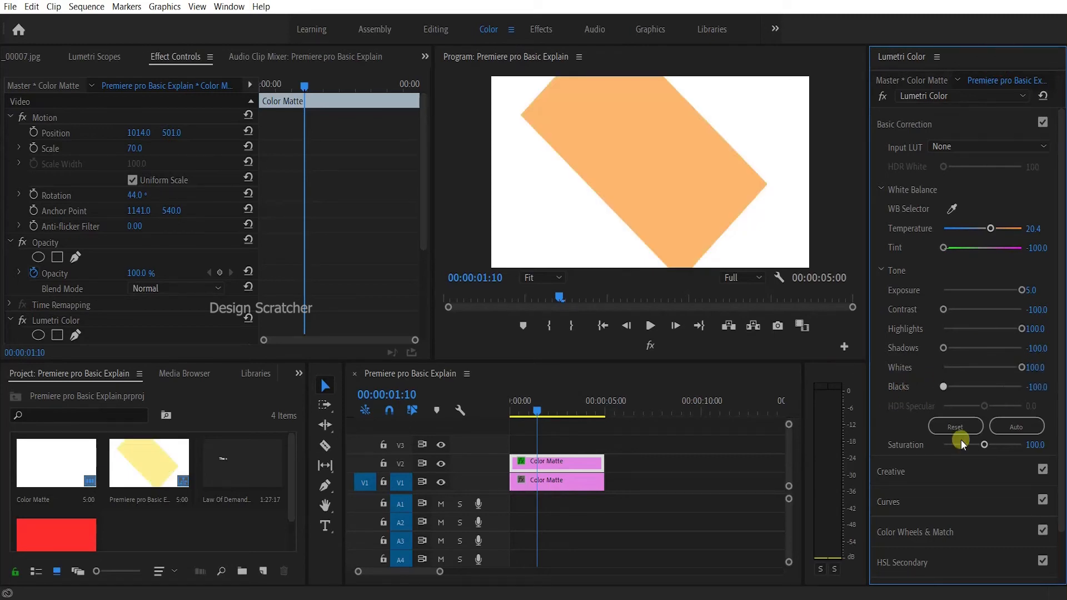
pyautogui.moveTo(984, 444); pyautogui.dragTo(873, 468)
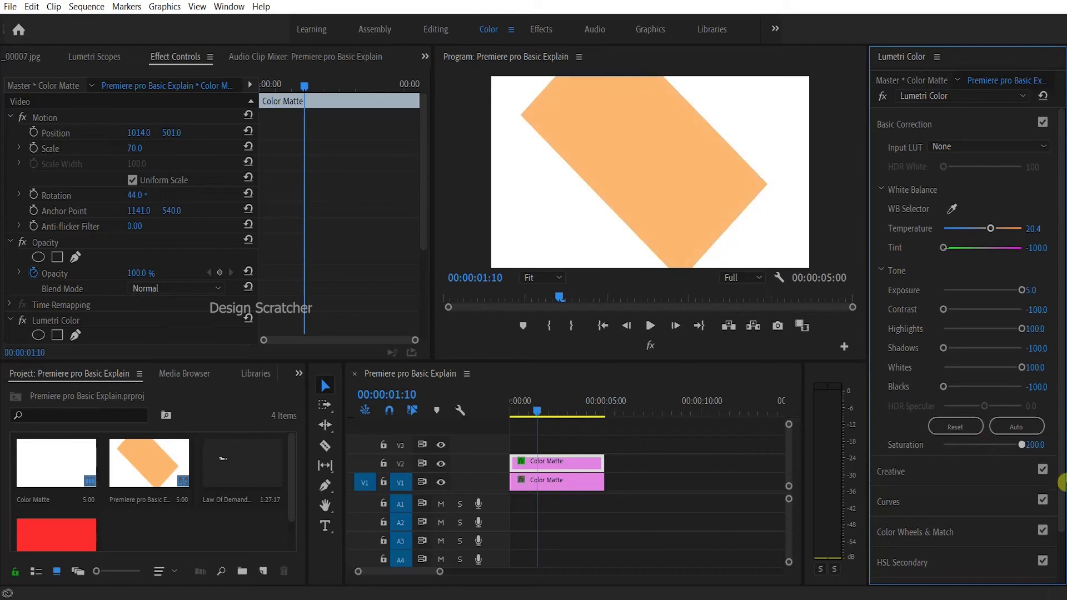
# In the Creative adjustments, set faded film to 0.9, sharpen and vibrance to 100, saturation to 200, and shift the highlight tint towards yellow.
pyautogui.click(894, 471)
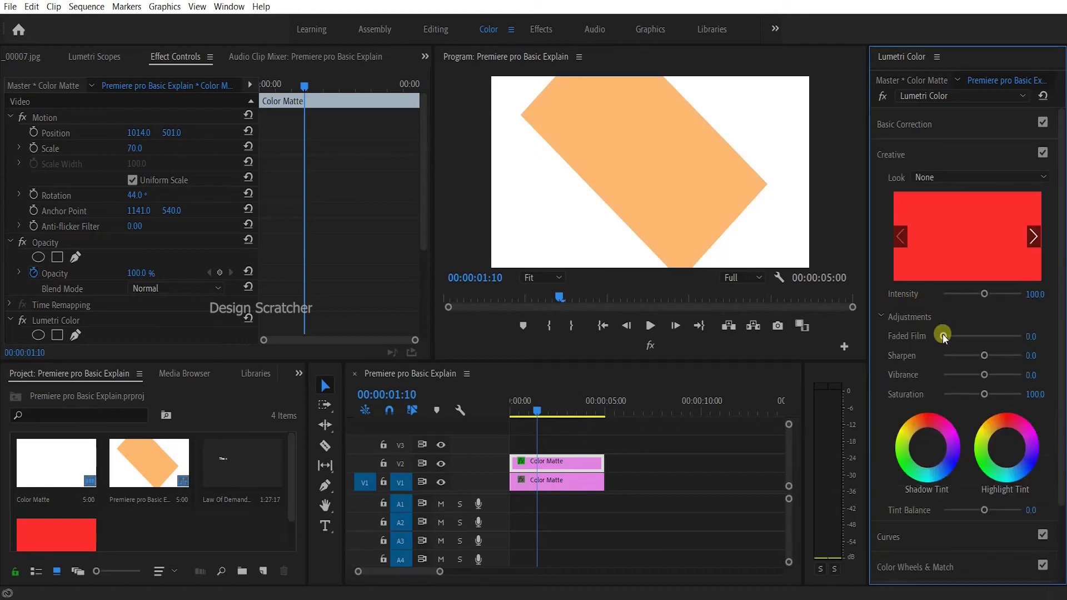
pyautogui.moveTo(943, 336); pyautogui.dragTo(1045, 360)
pyautogui.moveTo(984, 374); pyautogui.dragTo(1044, 375)
pyautogui.moveTo(987, 400); pyautogui.dragTo(1059, 399)
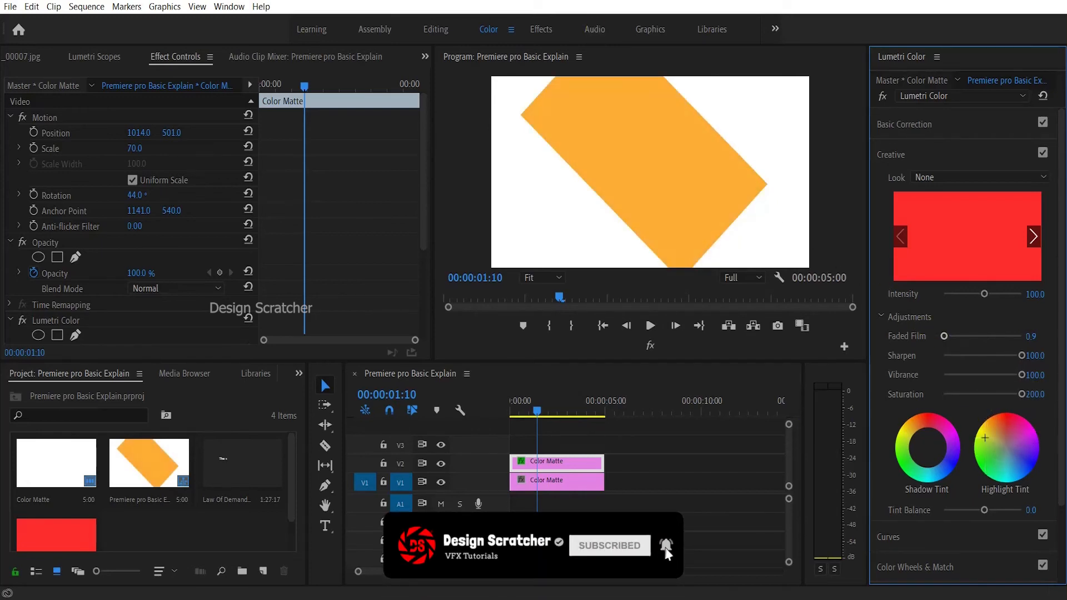
# Toggle the Lumetri Color effect off and on to compare the V2 matte with and without the grading.
pyautogui.click(22, 322)
pyautogui.click(23, 321)
pyautogui.click(22, 321)
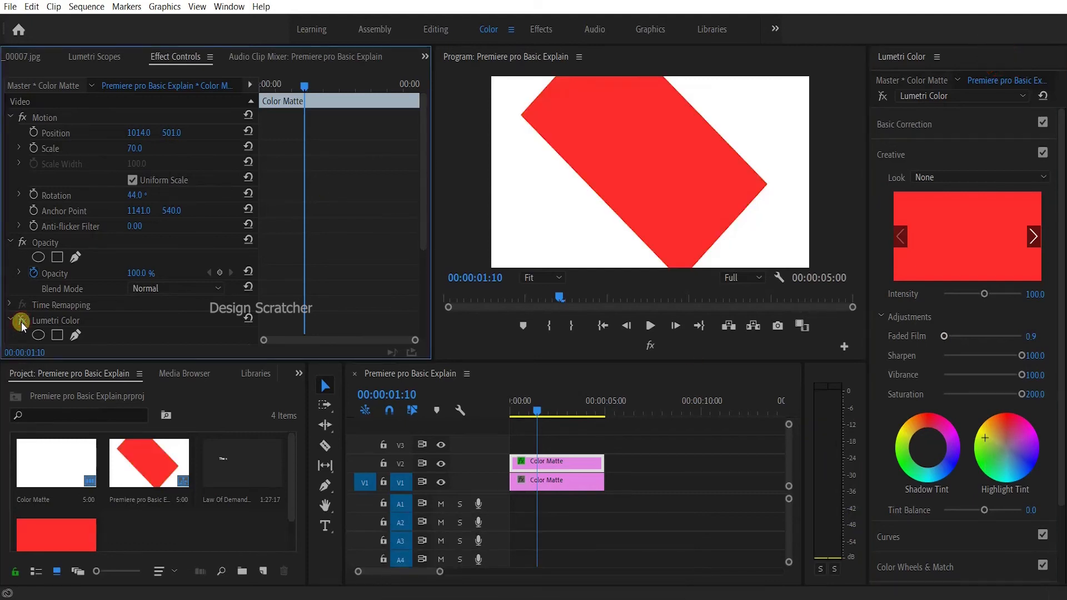
pyautogui.click(23, 321)
pyautogui.click(22, 322)
pyautogui.click(23, 321)
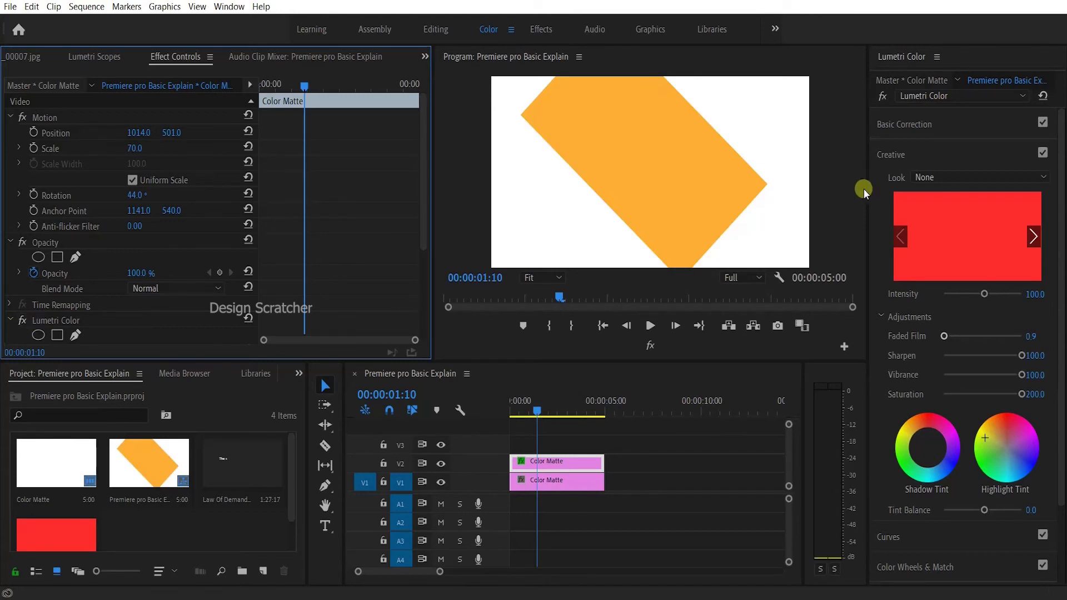
pyautogui.scroll(-3, 964, 356)
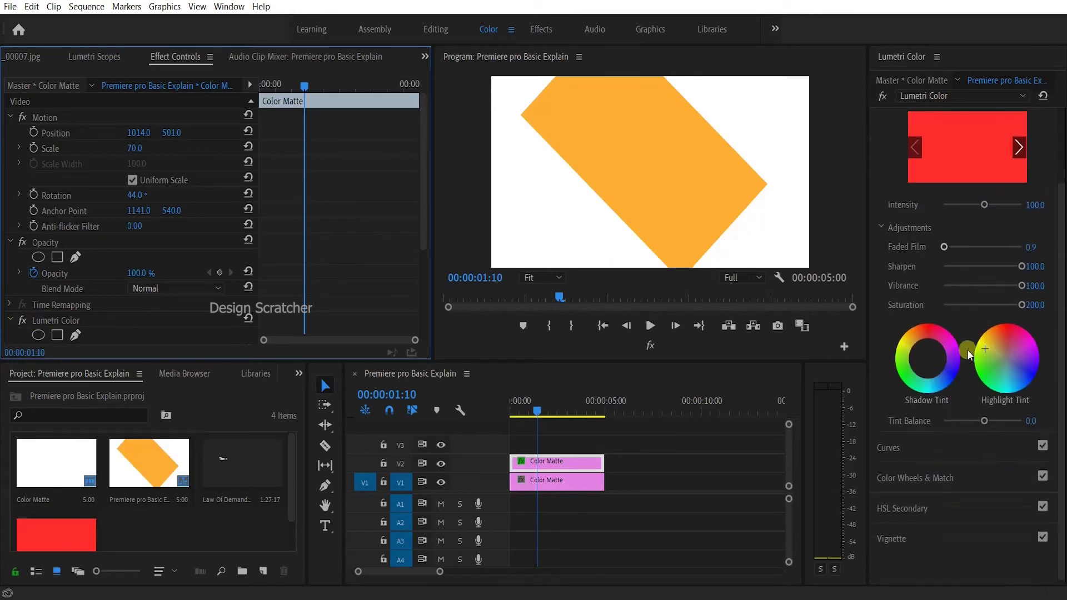
pyautogui.scroll(2, 961, 371)
pyautogui.scroll(1, 962, 369)
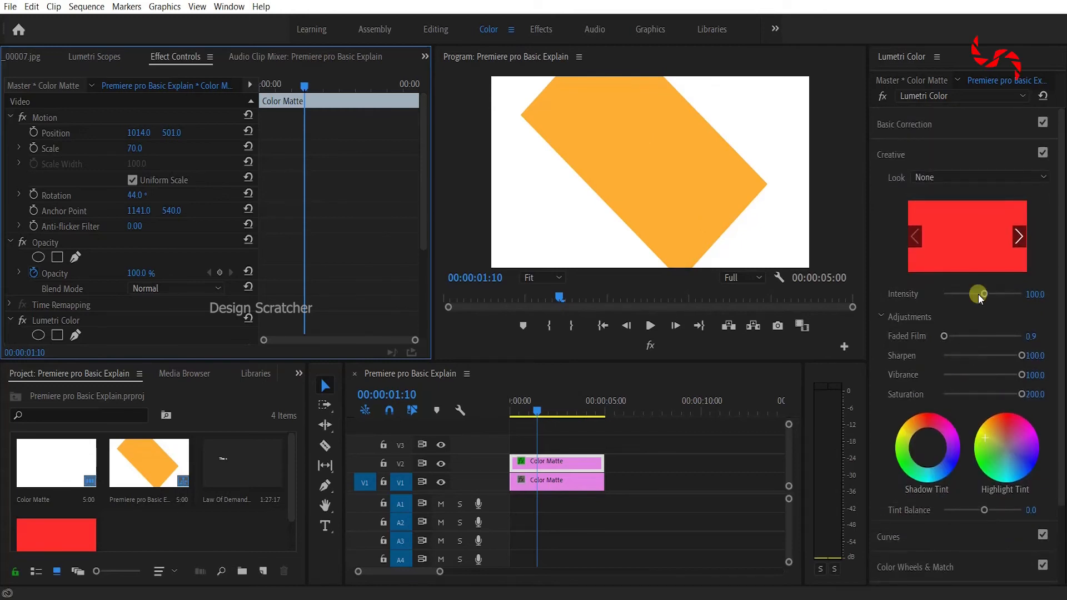
# Switch to the Effects workspace and from there to the Graphics workspace.
pyautogui.click(547, 30)
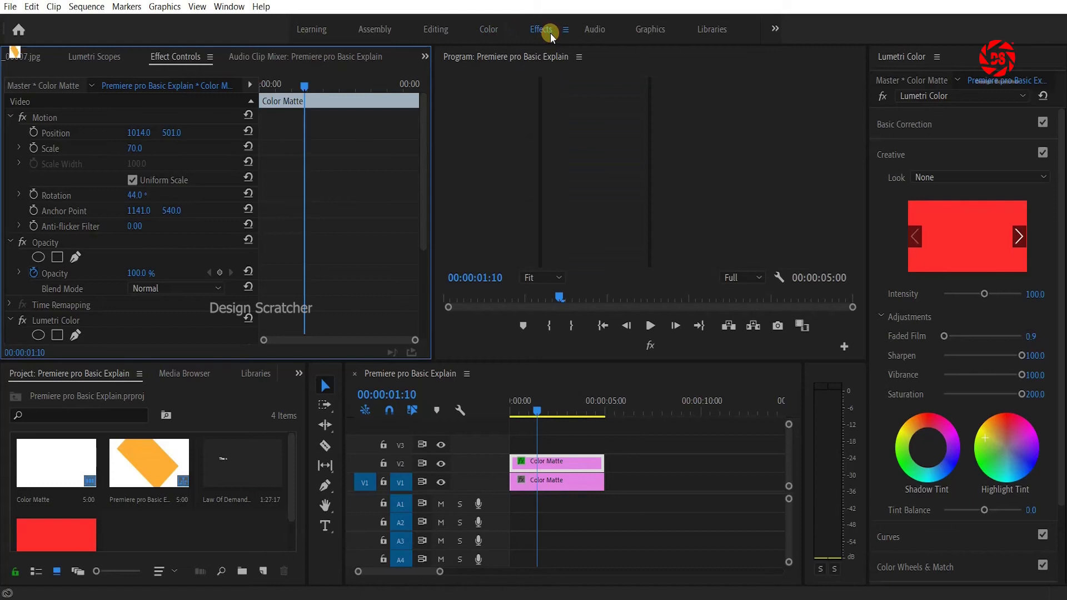
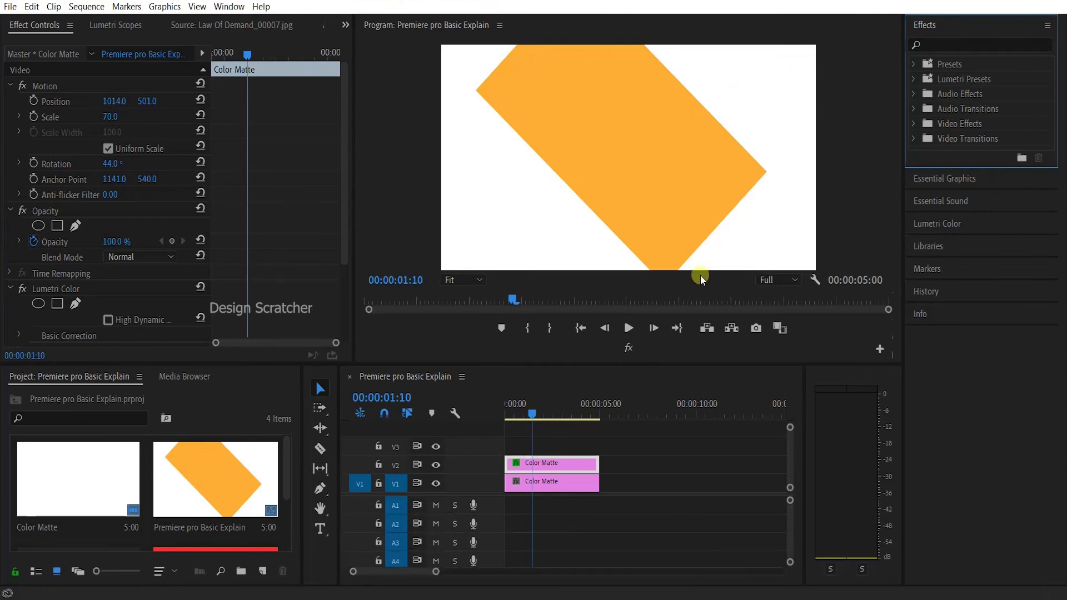
pyautogui.click(233, 6)
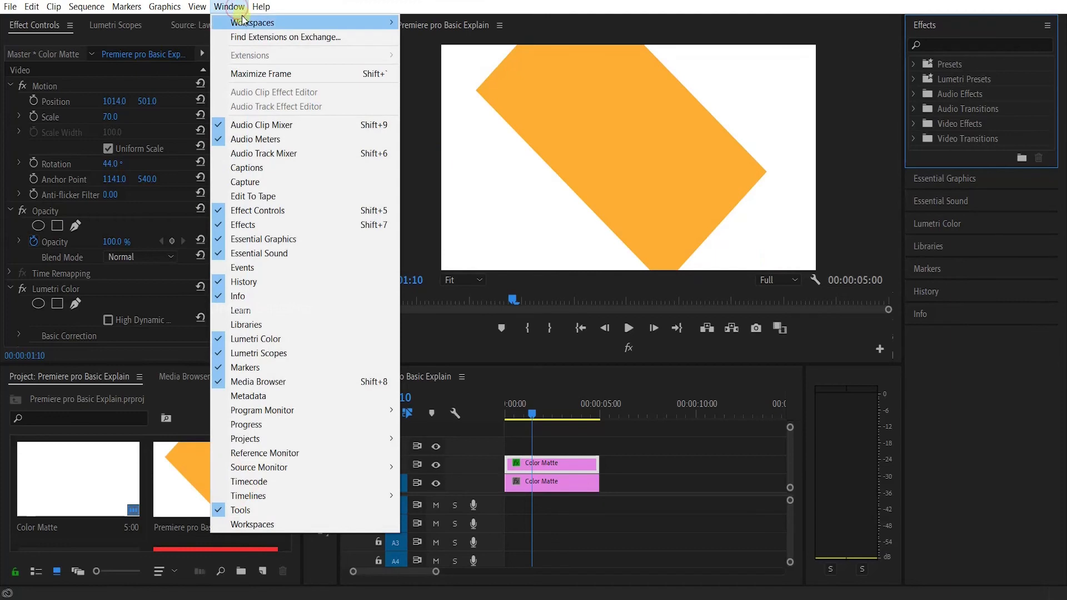
pyautogui.moveTo(240, 22)
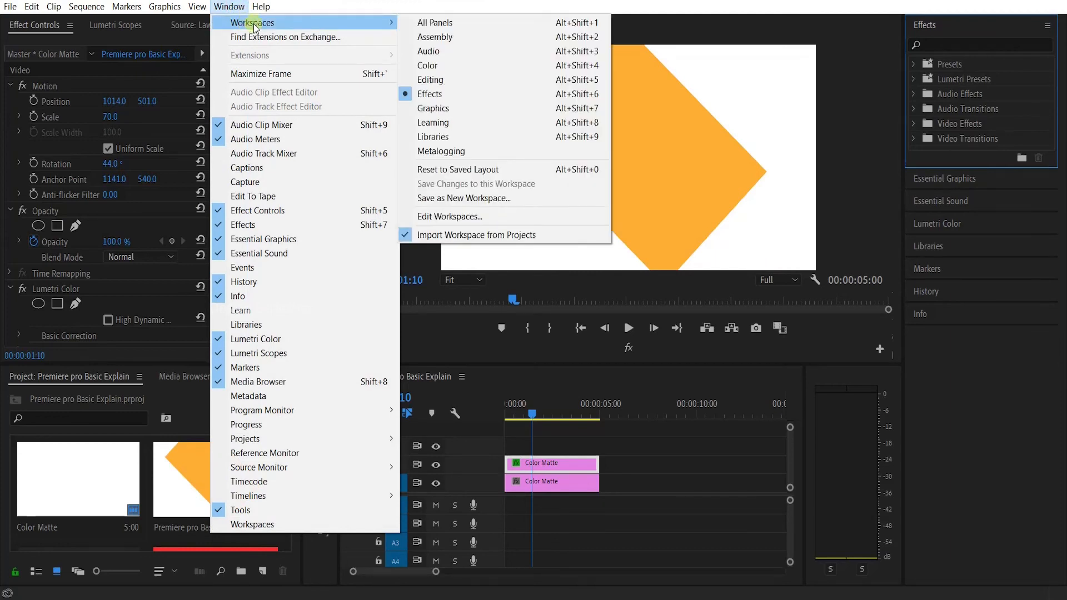
pyautogui.click(489, 110)
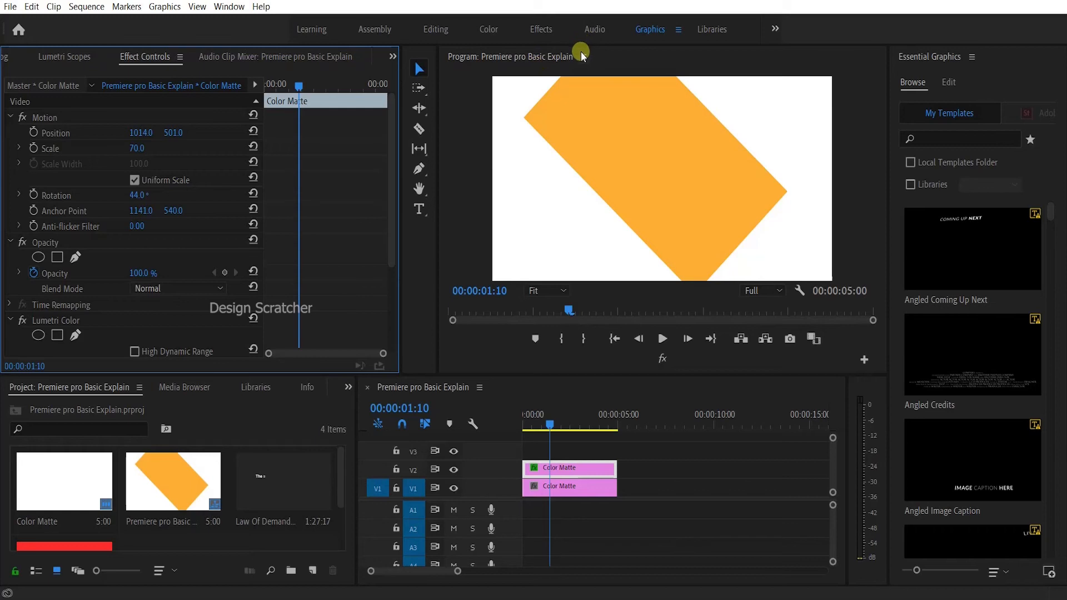
pyautogui.click(713, 31)
# Try out the Hand tool on the program preview and on the timeline clips.
pyautogui.click(419, 191)
pyautogui.click(741, 228)
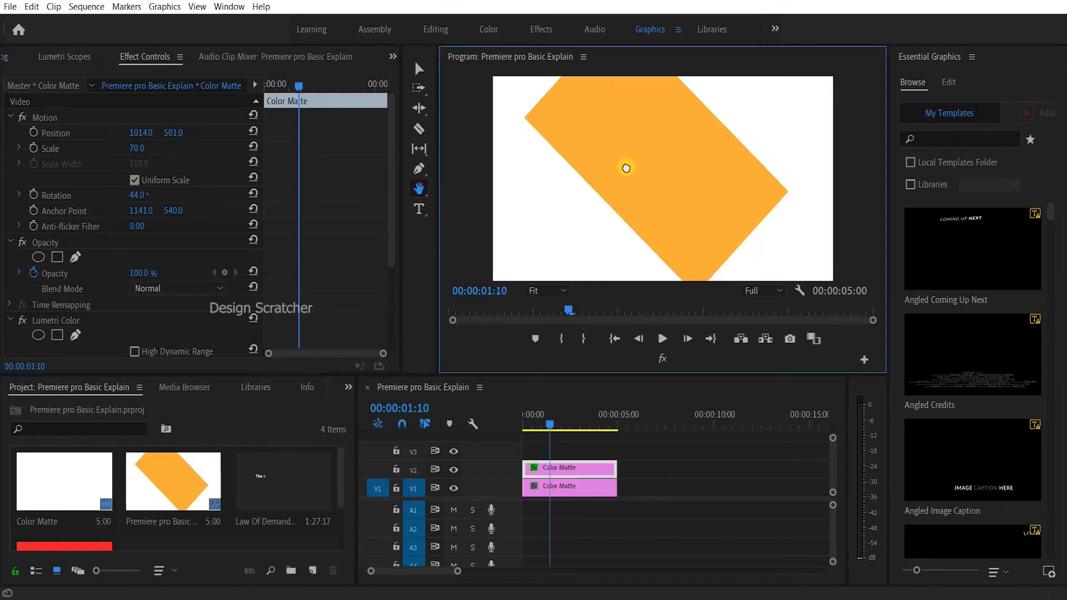
pyautogui.moveTo(625, 167); pyautogui.dragTo(612, 174)
pyautogui.scroll(2, 643, 195)
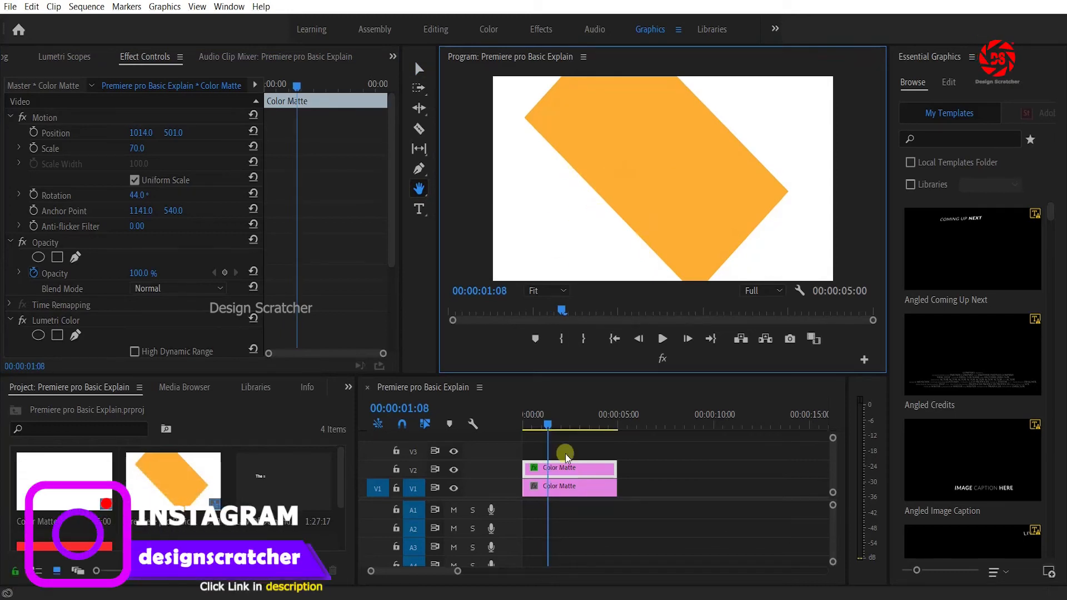
pyautogui.click(562, 488)
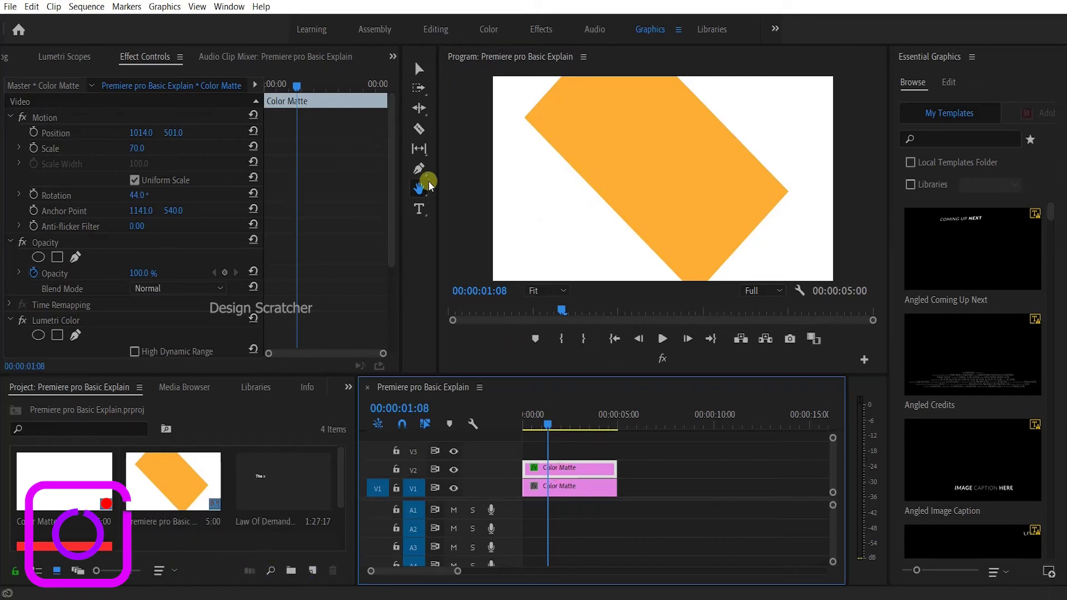
# Draw a closed five-point shape with the Pen tool over the orange matte in the program preview.
pyautogui.click(419, 69)
pyautogui.click(574, 486)
pyautogui.click(648, 184)
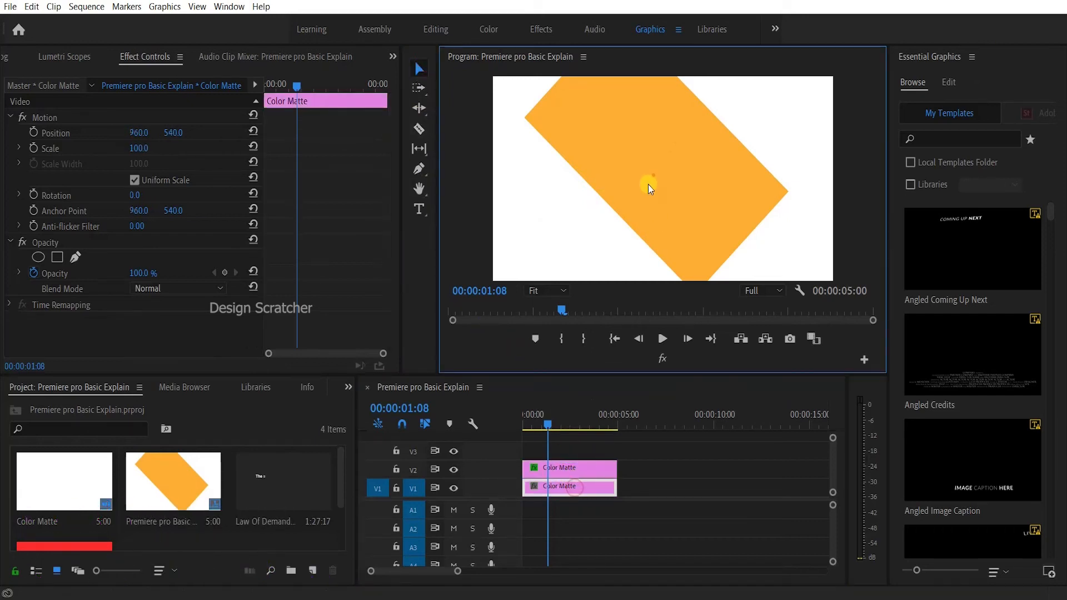
pyautogui.click(419, 168)
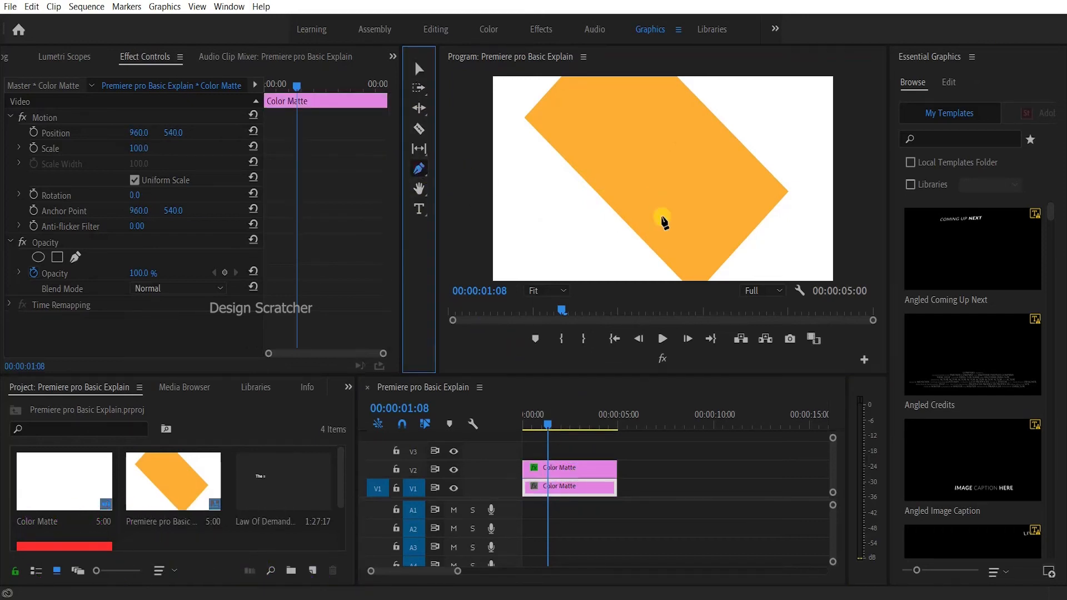
pyautogui.click(580, 172)
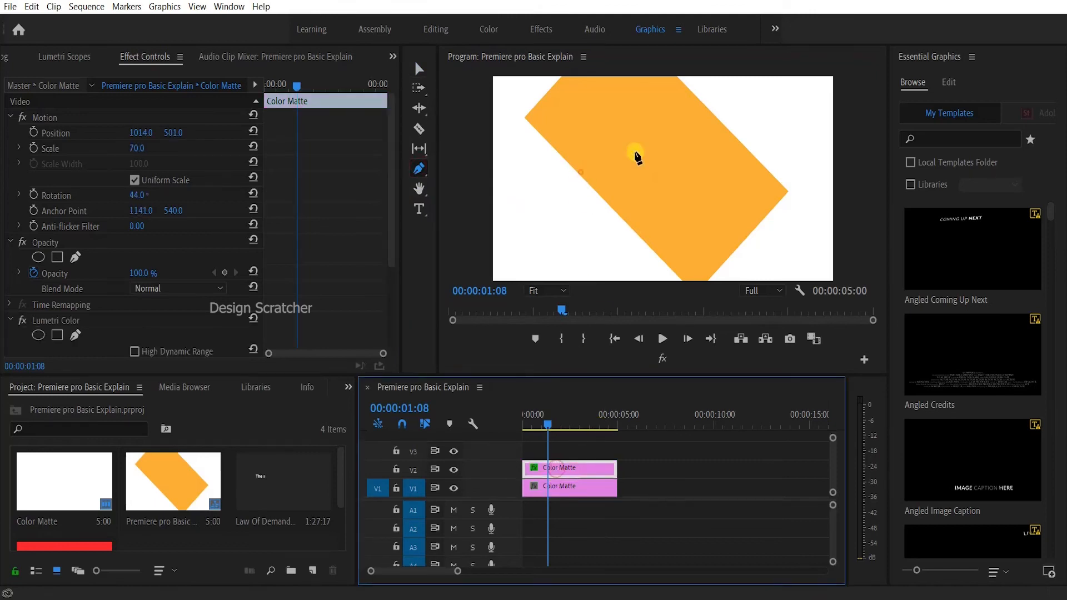
pyautogui.click(728, 135)
pyautogui.click(758, 230)
pyautogui.click(692, 244)
pyautogui.click(592, 243)
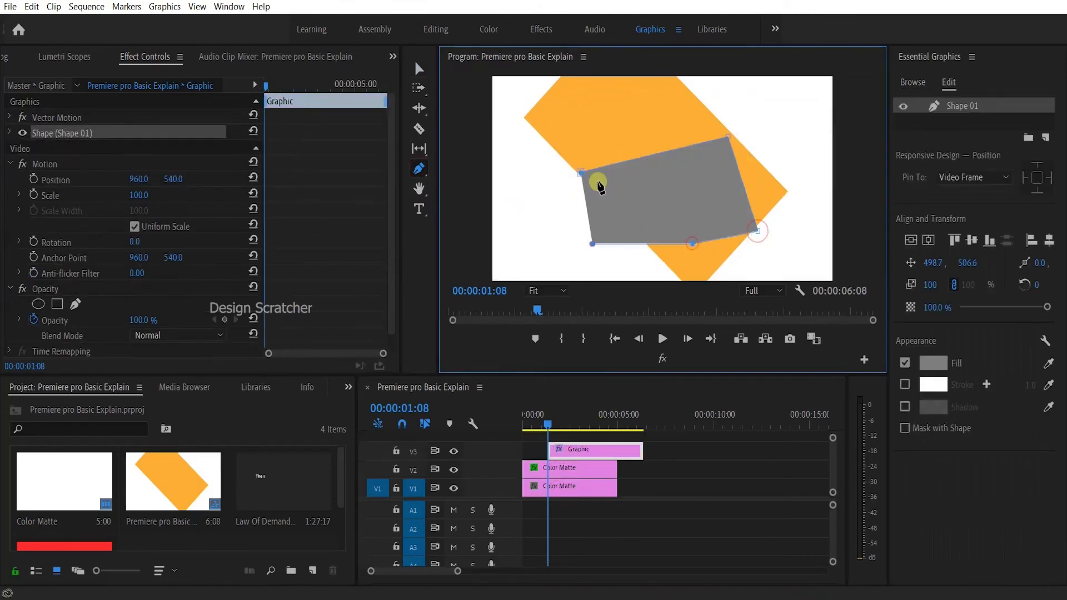
pyautogui.click(580, 172)
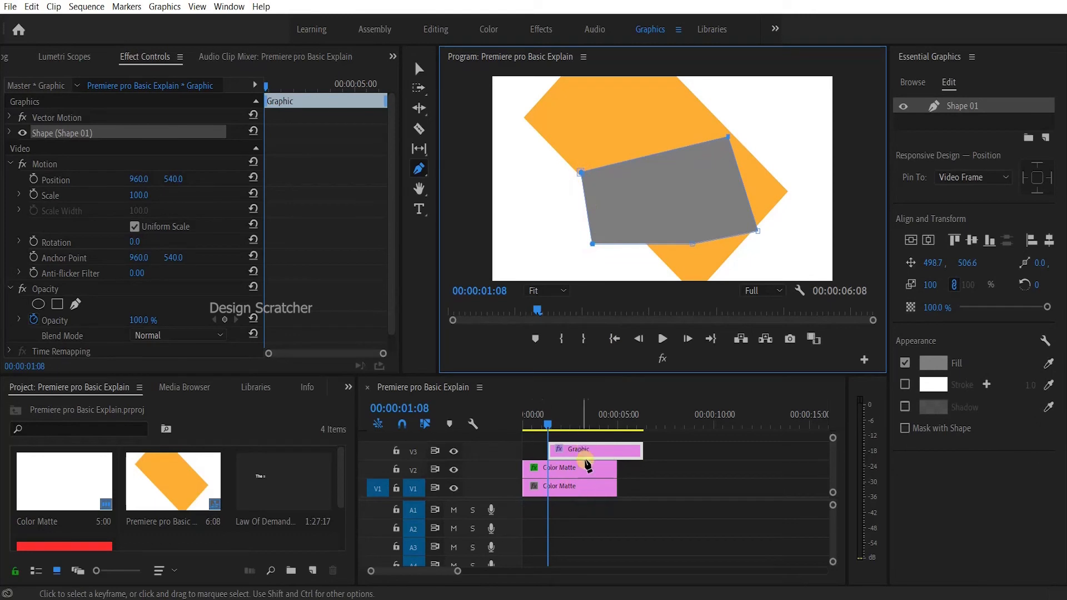
# Undo the pen shape drawn over the orange matte, point by point, until its graphic clip is removed.
pyautogui.hotkey('ctrl', 'z')
pyautogui.hotkey('ctrl', 'z')
pyautogui.hotkey('ctrl', 'z')
pyautogui.hotkey('ctrl', 'z')
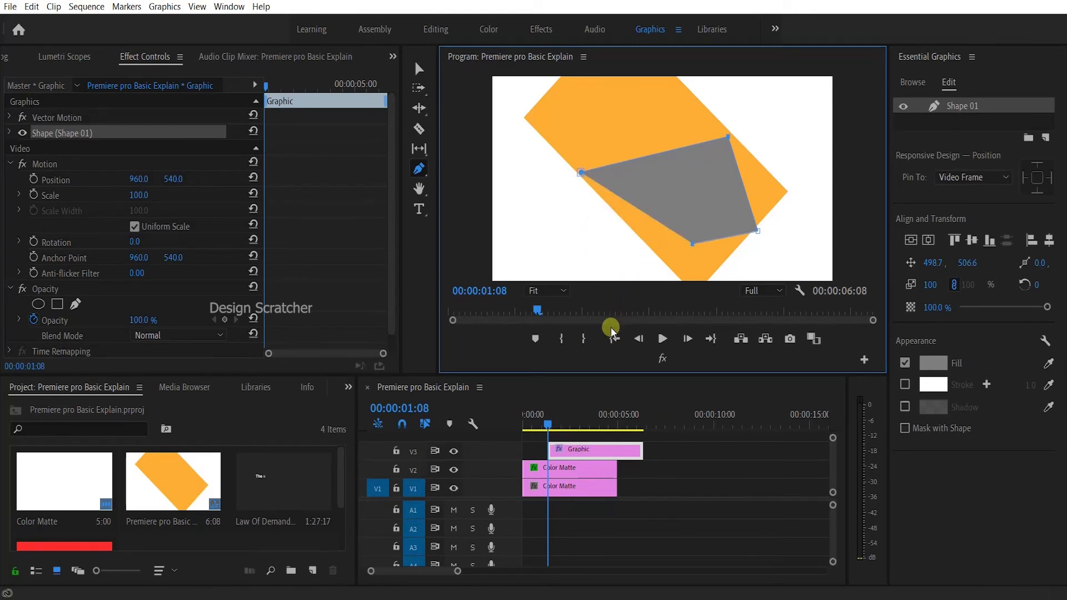
pyautogui.hotkey('ctrl', 'z')
pyautogui.hotkey('ctrl', 'z')
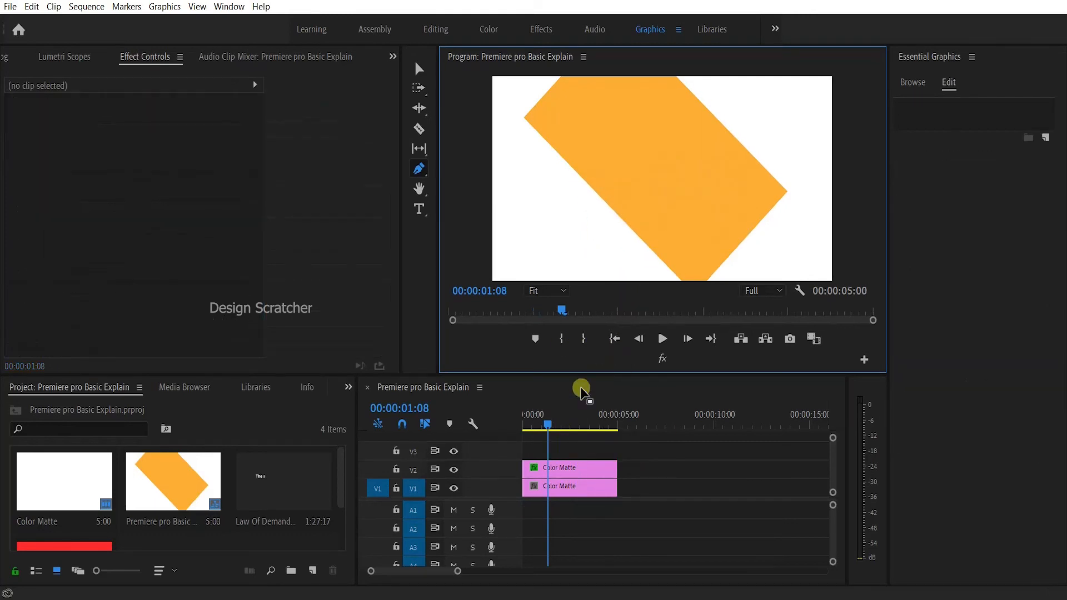
# Place the Law Of Demand image sequence on track V3 at the start of the timeline, above the mattes.
pyautogui.press('v')
pyautogui.doubleClick(190, 549)
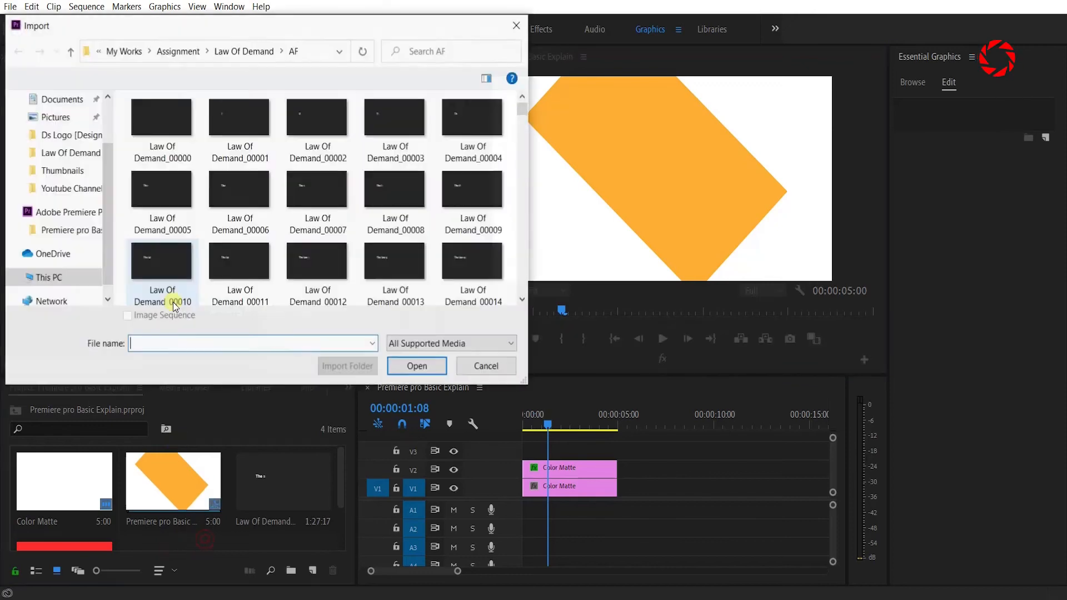
pyautogui.click(466, 368)
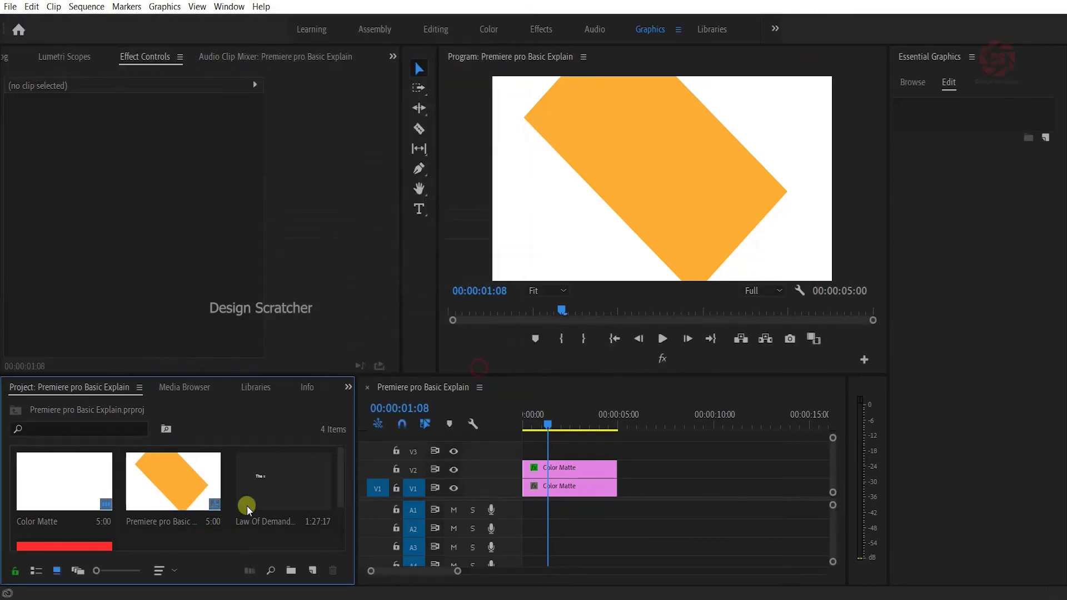
pyautogui.moveTo(245, 506); pyautogui.dragTo(510, 441)
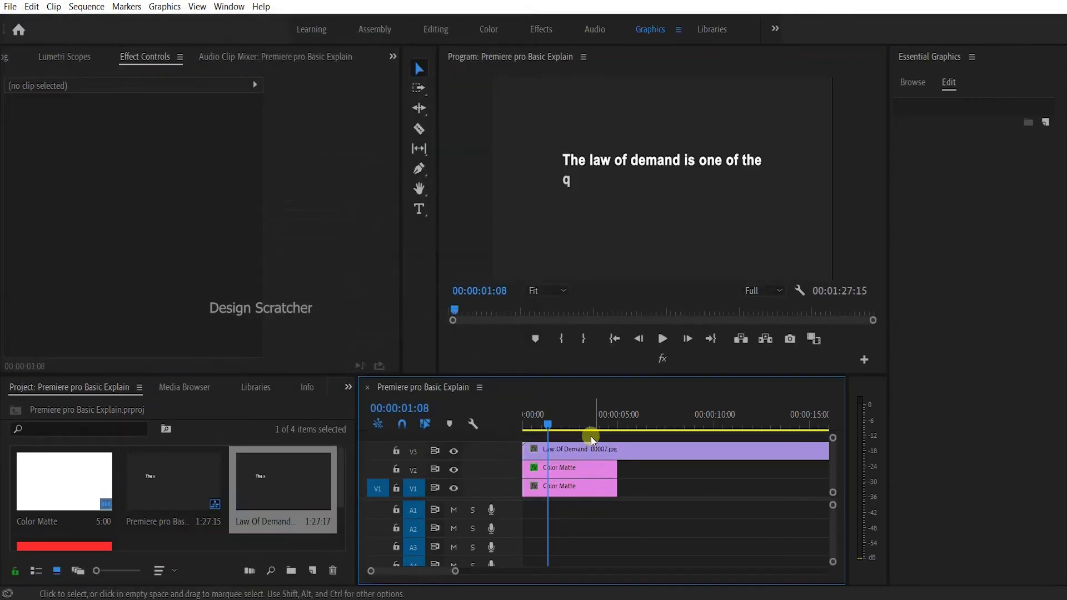
# Try the Hand tool on the Law Of Demand preview, keeping the preview zoom at Fit.
pyautogui.click(419, 188)
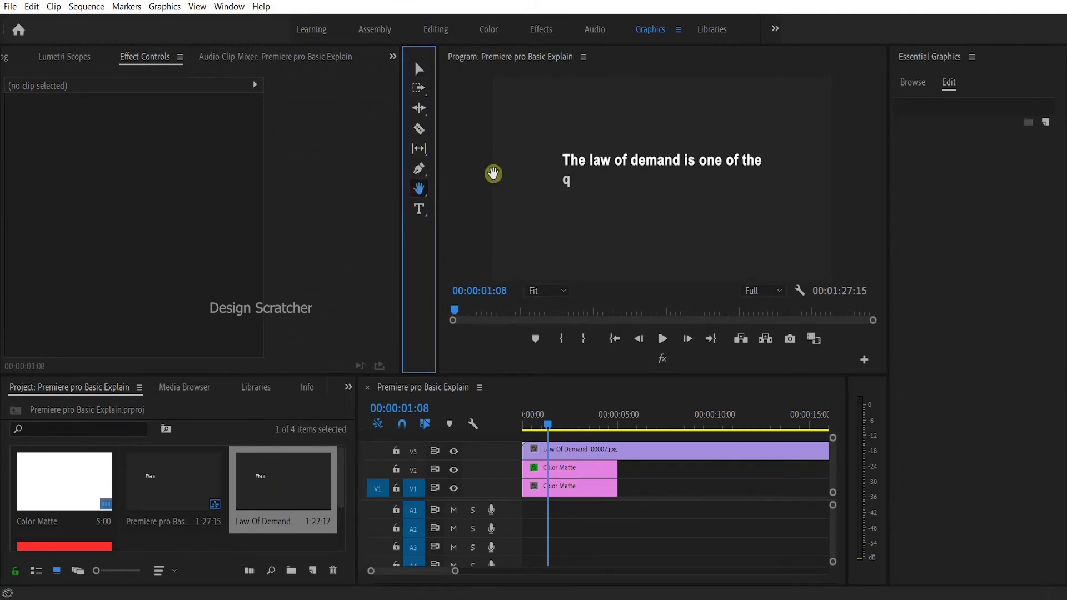
pyautogui.click(493, 171)
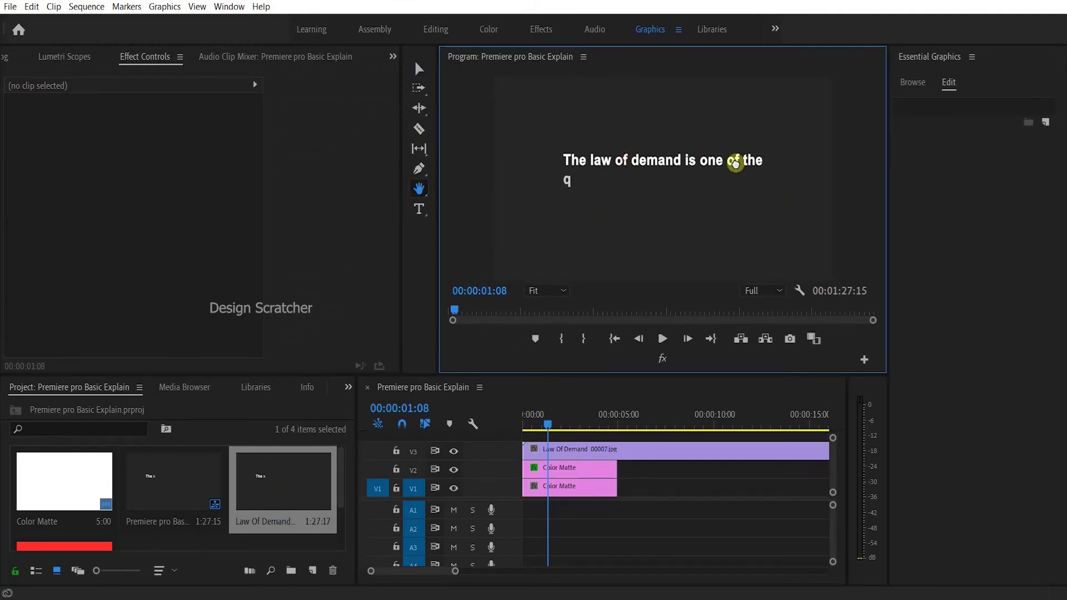
pyautogui.click(548, 289)
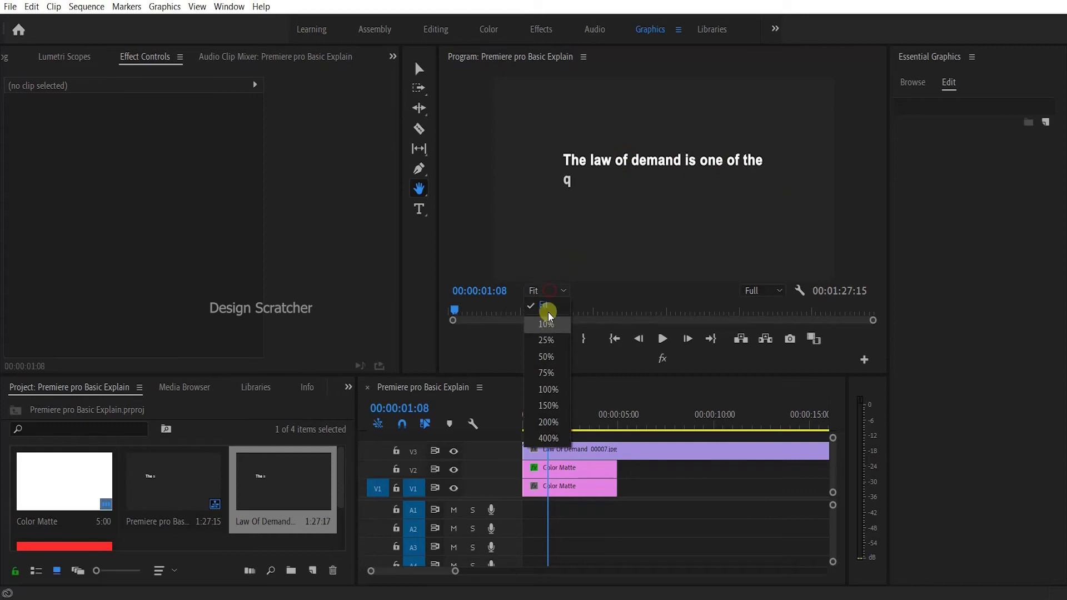
pyautogui.click(547, 313)
# Draw a five-point Pen tool shape over the Law Of Demand text in the program preview.
pyautogui.click(418, 168)
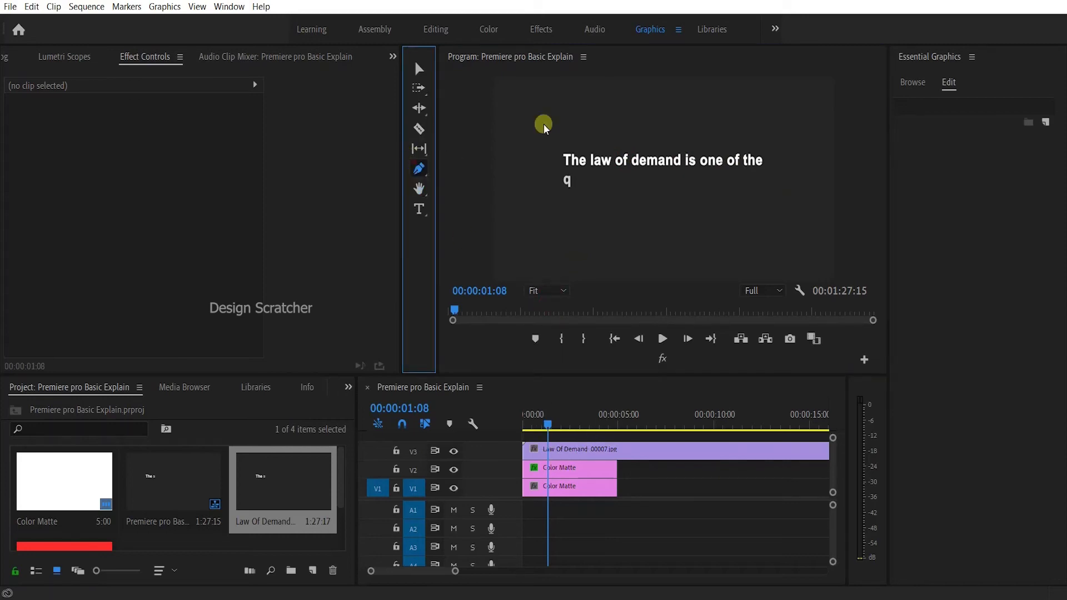
pyautogui.click(555, 113)
pyautogui.click(703, 143)
pyautogui.click(704, 207)
pyautogui.click(635, 226)
pyautogui.click(568, 217)
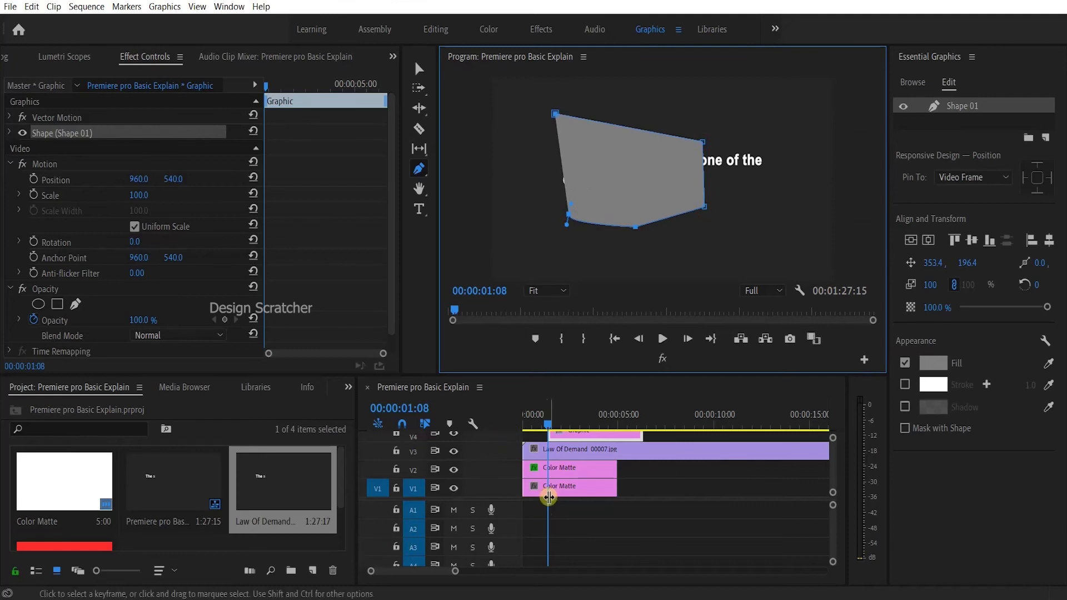
# Undo the pen shape covering the Law Of Demand text and return to the Selection tool.
pyautogui.hotkey('ctrl', 'z')
pyautogui.hotkey('ctrl', 'z')
pyautogui.hotkey('ctrl', 'z')
pyautogui.hotkey('ctrl', 'z')
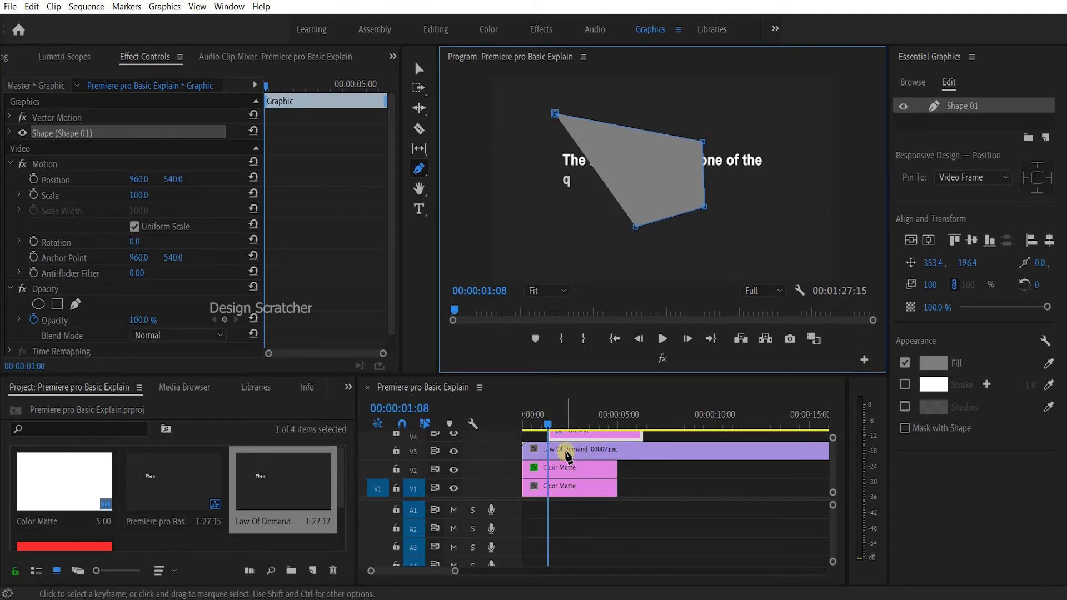
pyautogui.press('v')
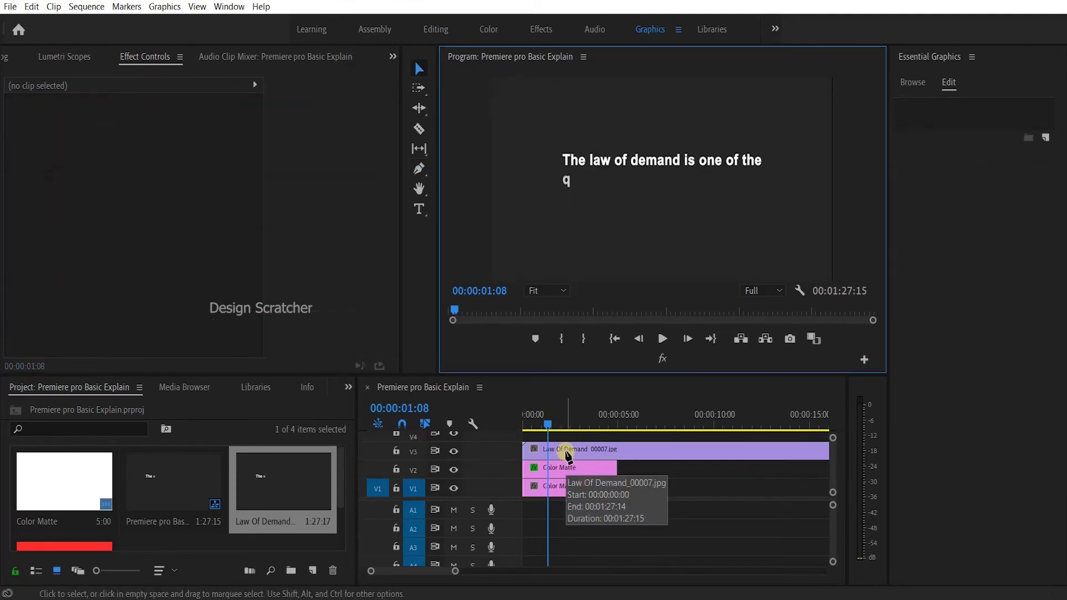
# Draw a closed five-point freeform opacity mask around the text on the V3 Law Of Demand clip, with one curved corner.
pyautogui.click(567, 456)
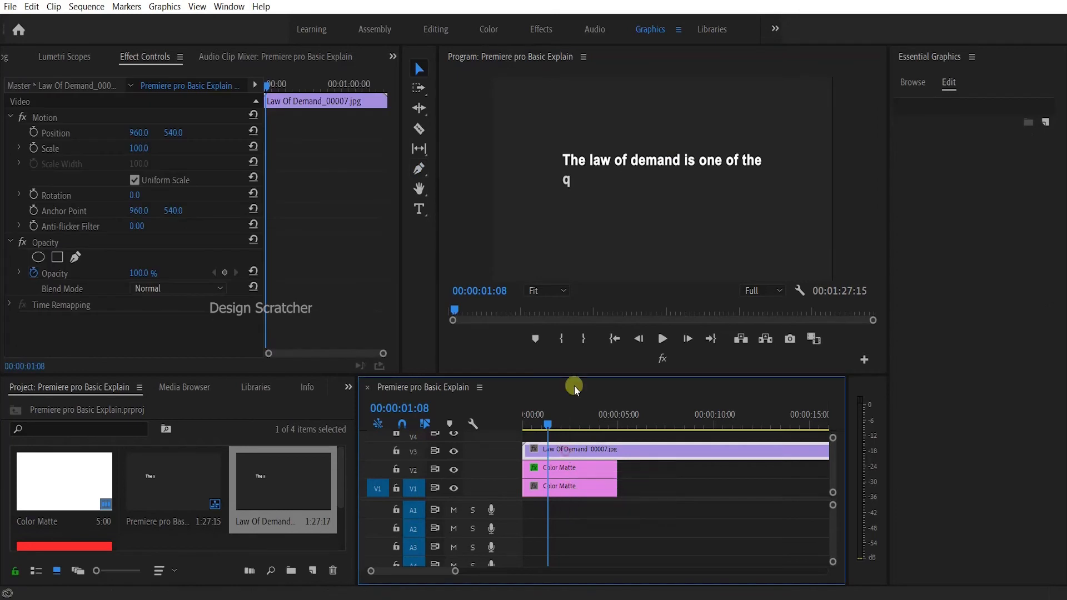
pyautogui.click(77, 258)
pyautogui.click(608, 130)
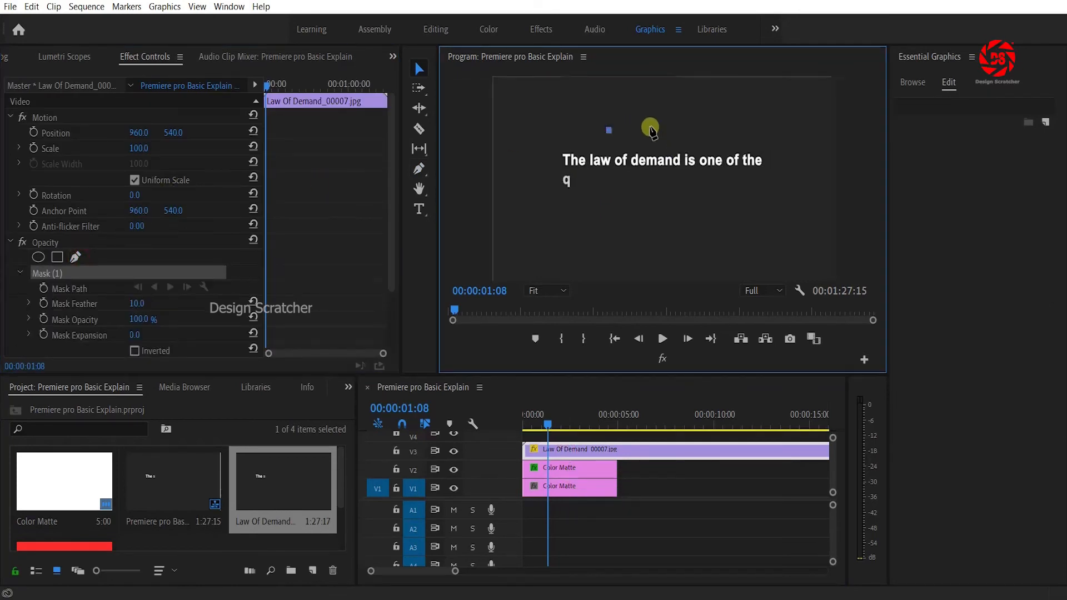
pyautogui.click(784, 131)
pyautogui.click(722, 210)
pyautogui.click(630, 250)
pyautogui.moveTo(567, 214); pyautogui.dragTo(577, 194)
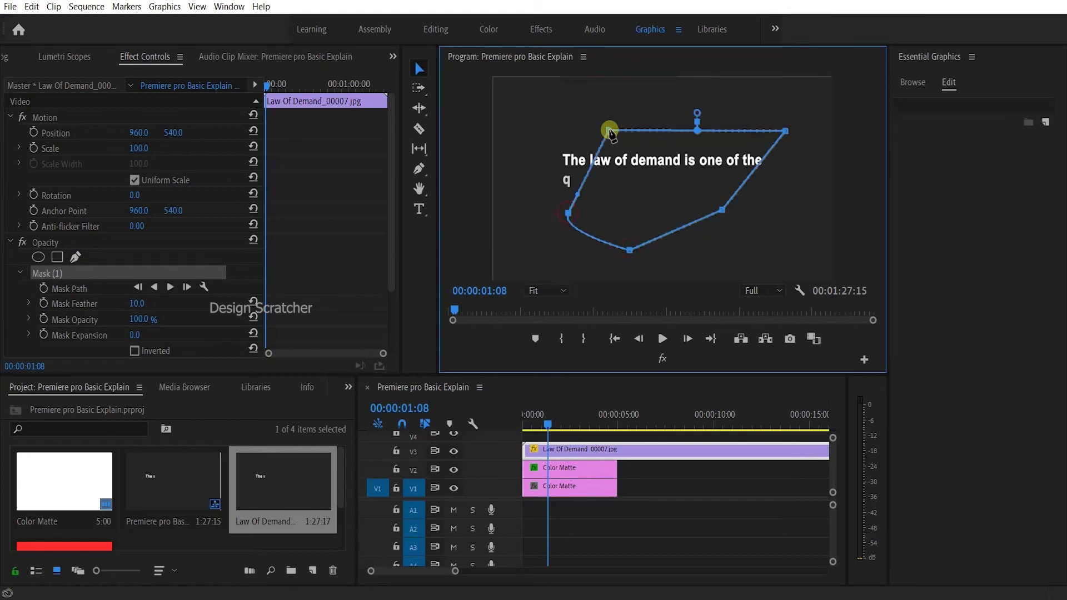
pyautogui.click(609, 131)
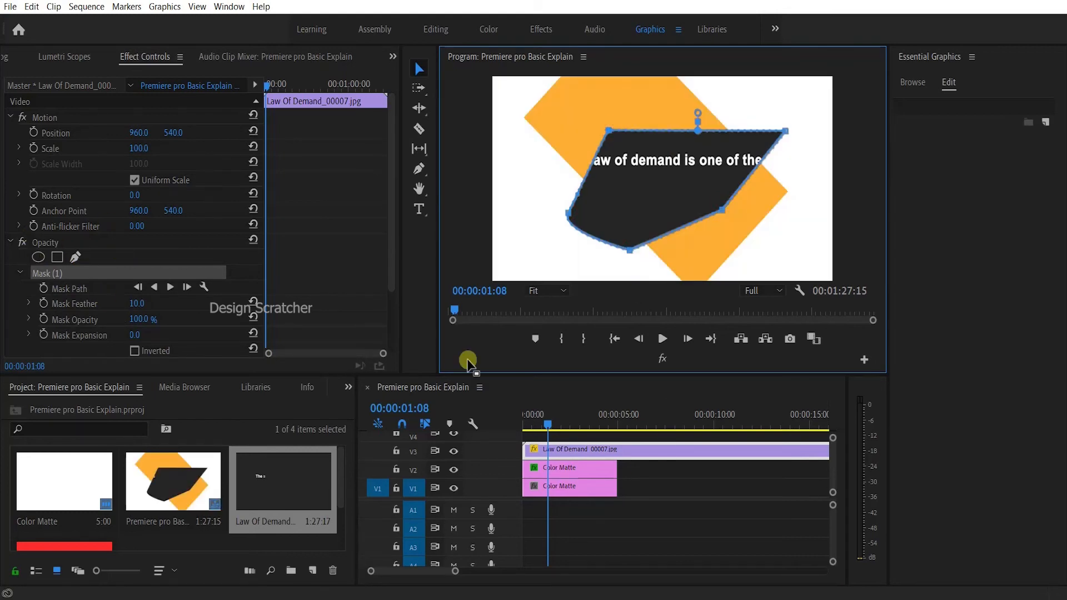
# Reshape the opacity mask by curving its upper-left corner, shifting it left over the text and raising its leftmost point.
pyautogui.moveTo(571, 217); pyautogui.dragTo(502, 189)
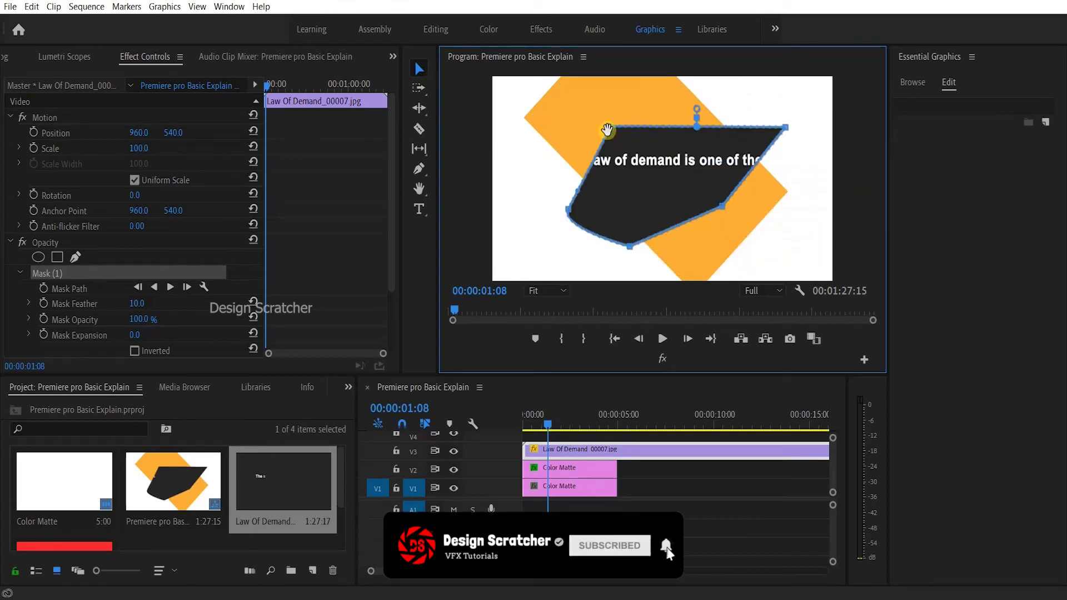
pyautogui.moveTo(609, 127); pyautogui.dragTo(625, 55)
pyautogui.moveTo(611, 131); pyautogui.dragTo(577, 130)
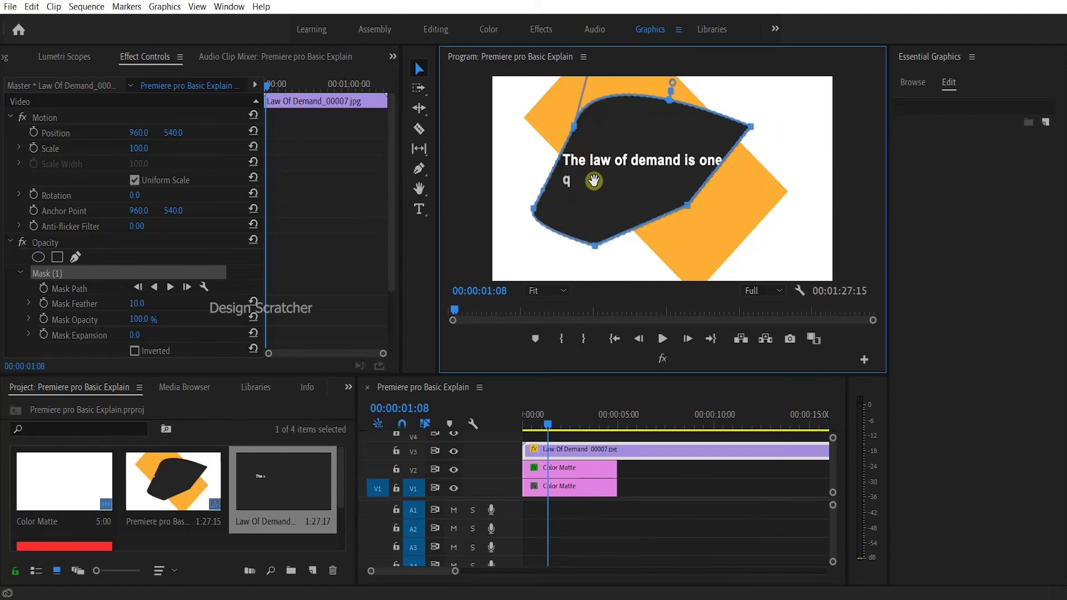
pyautogui.moveTo(535, 210); pyautogui.dragTo(532, 185)
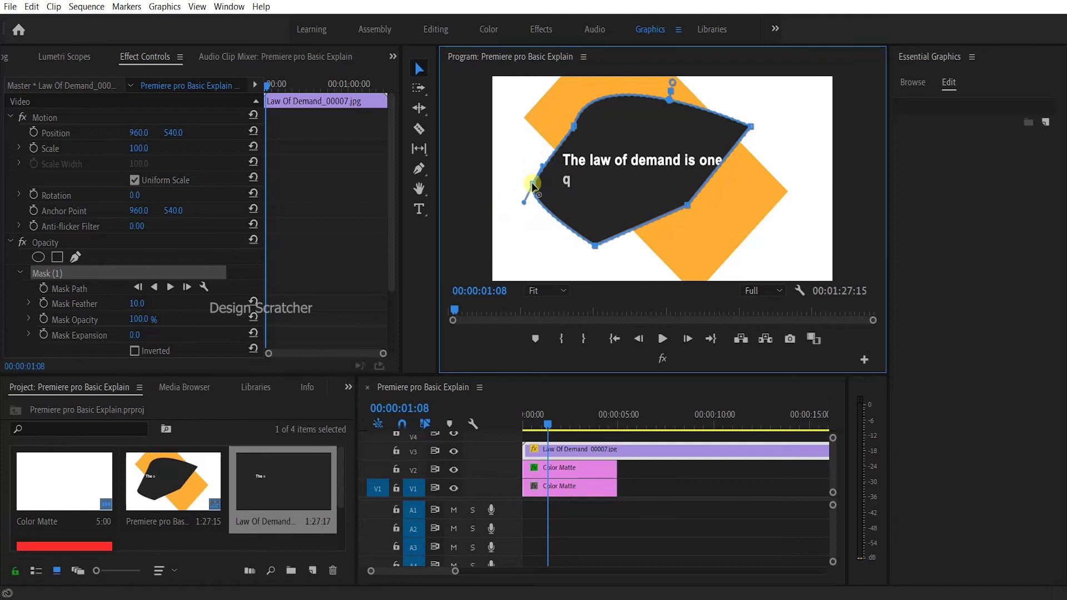
# Try the Hand tool on the masked preview and the timeline, including with the V2 Color Matte selected.
pyautogui.click(418, 187)
pyautogui.click(657, 151)
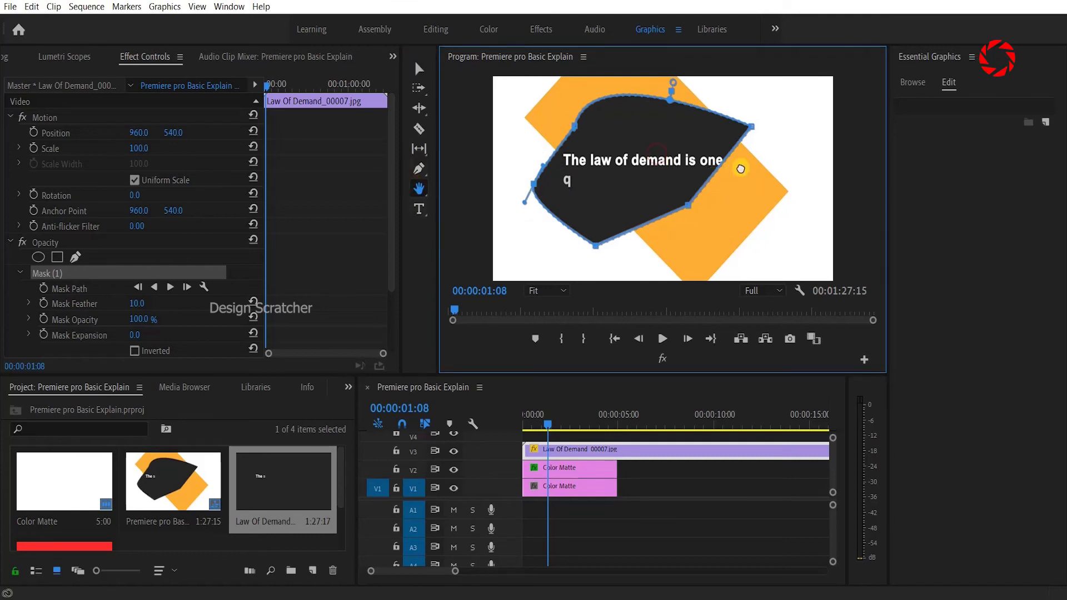
pyautogui.click(558, 468)
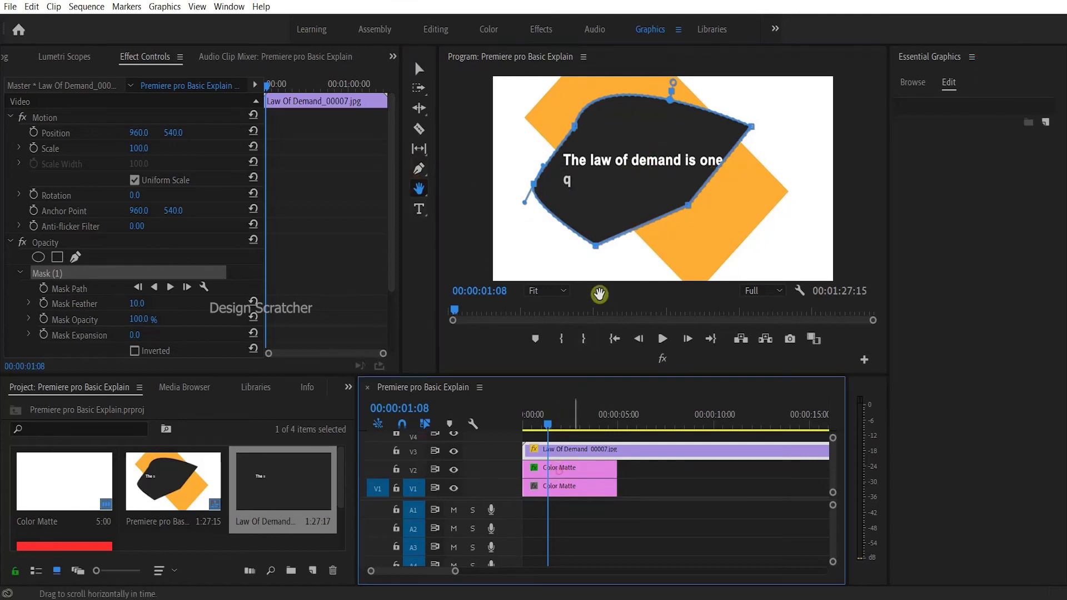
pyautogui.click(732, 231)
pyautogui.click(578, 467)
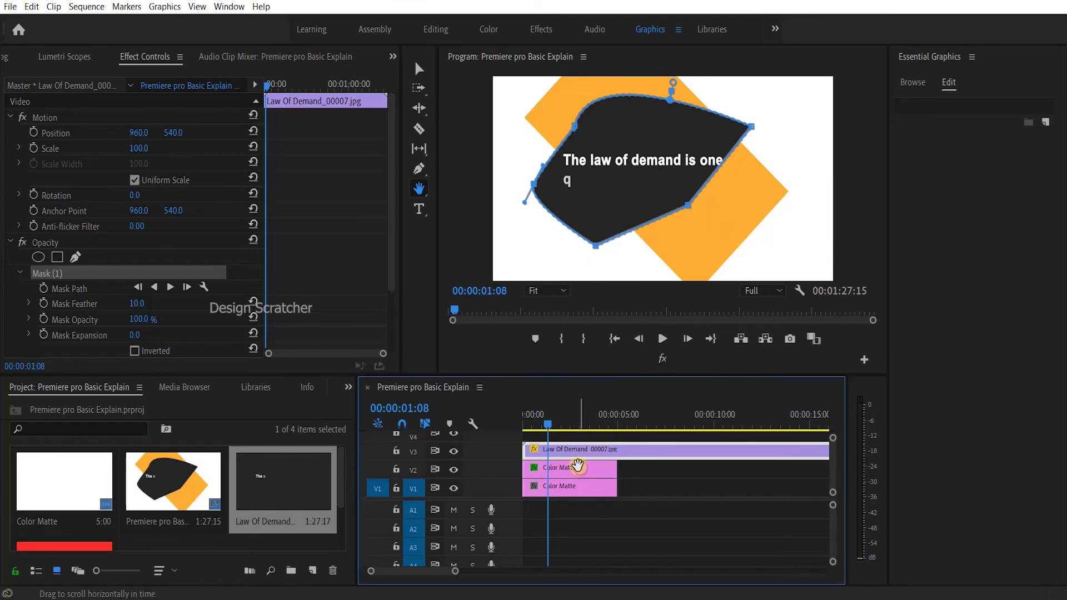
pyautogui.press('v')
pyautogui.click(578, 468)
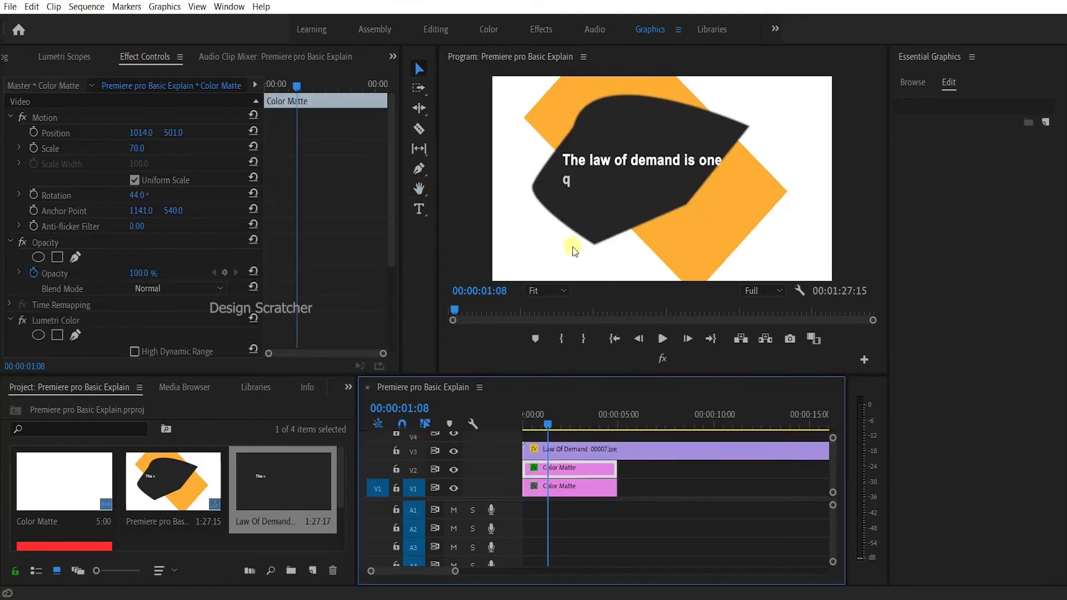
pyautogui.press('h')
pyautogui.moveTo(731, 207); pyautogui.dragTo(716, 228)
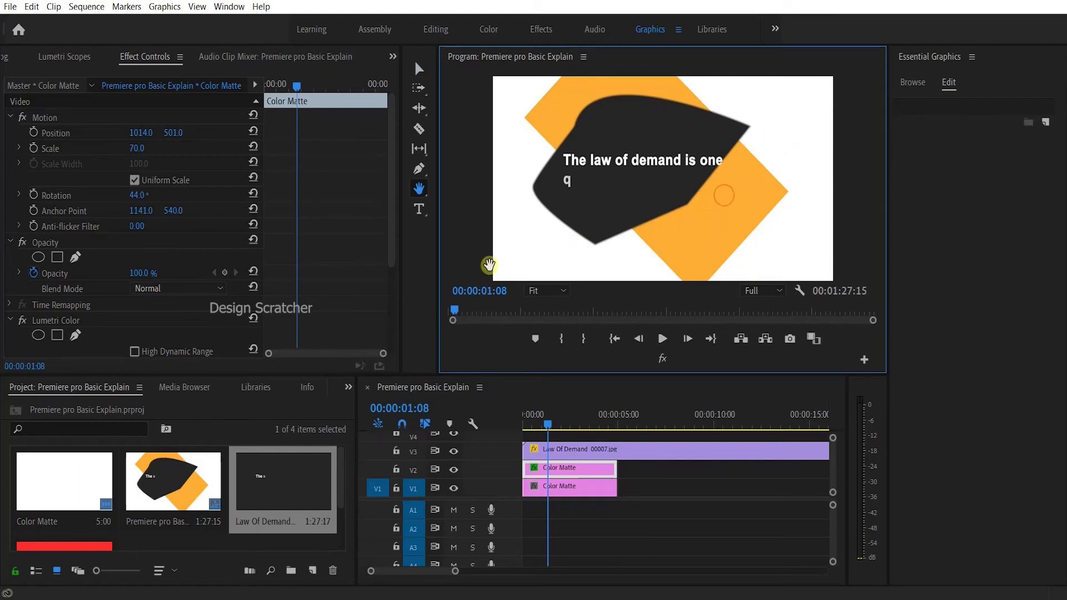
# Zoom the program preview to 75%, pan around it with the Hand tool, and set the zoom back to Fit.
pyautogui.click(556, 290)
pyautogui.click(547, 372)
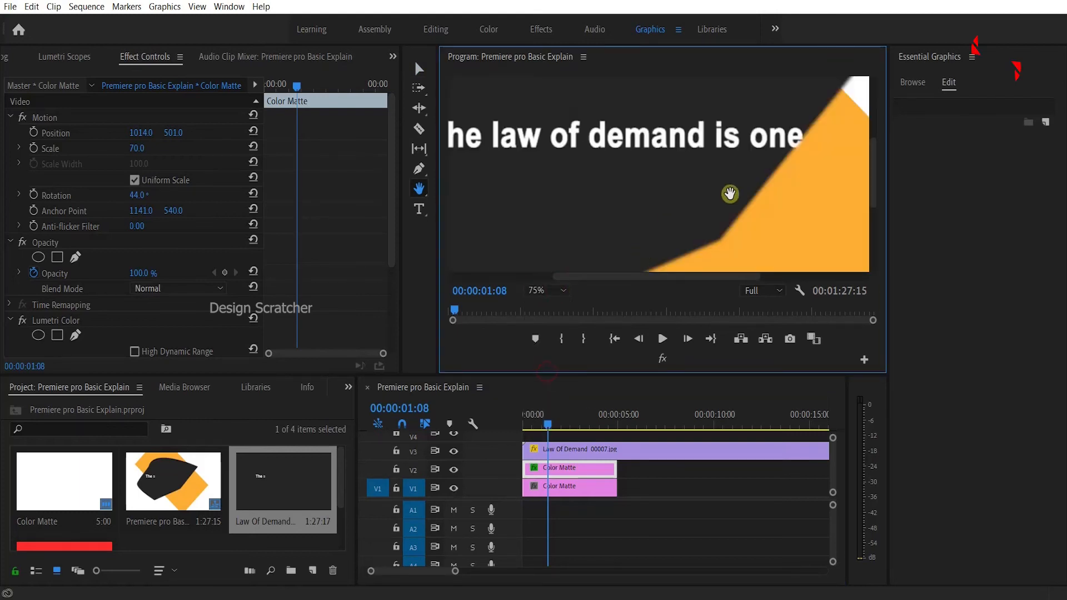
pyautogui.moveTo(728, 194); pyautogui.dragTo(674, 95)
pyautogui.moveTo(572, 174); pyautogui.dragTo(629, 101)
pyautogui.moveTo(621, 193); pyautogui.dragTo(653, 133)
pyautogui.click(552, 289)
pyautogui.click(546, 305)
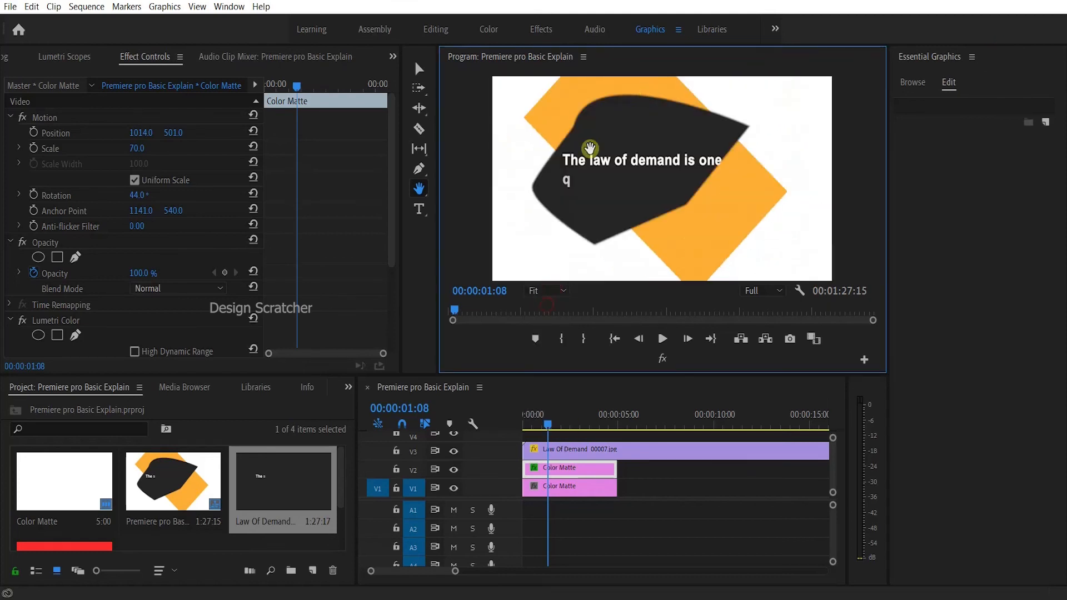
# Split the V3 Law Of Demand clip with the Razor tool just after the playhead and move its second part to start at about 6 seconds.
pyautogui.click(420, 167)
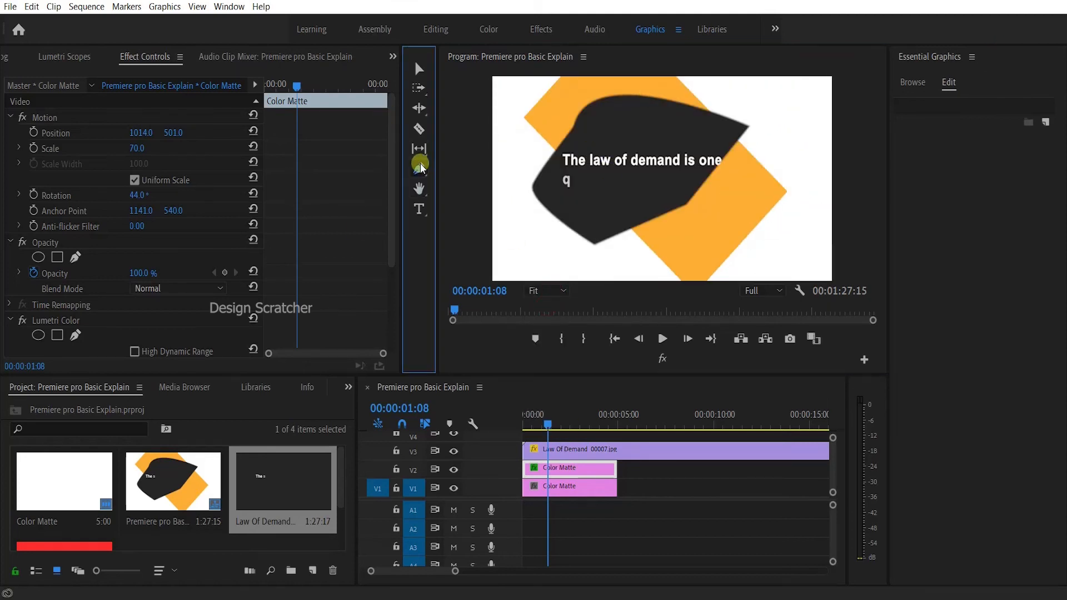
pyautogui.click(417, 129)
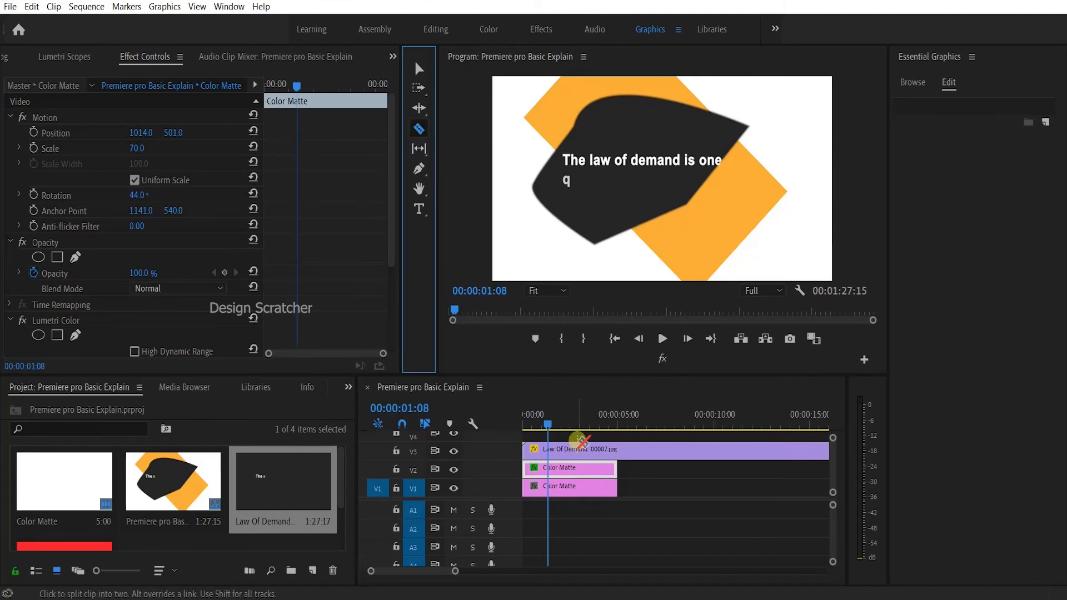
pyautogui.click(558, 449)
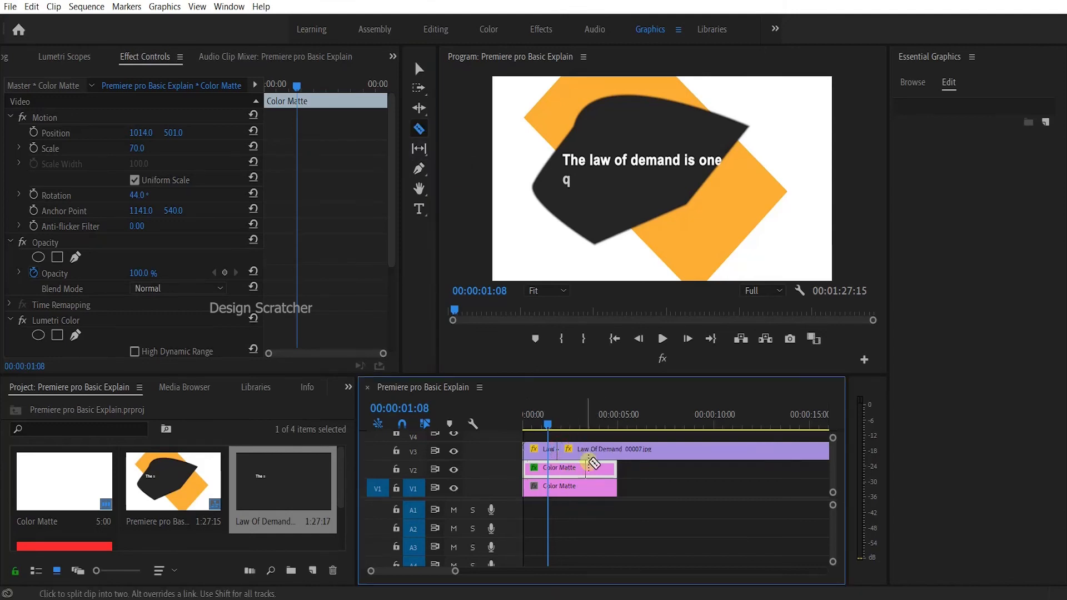
pyautogui.press('v')
pyautogui.moveTo(569, 454); pyautogui.dragTo(650, 446)
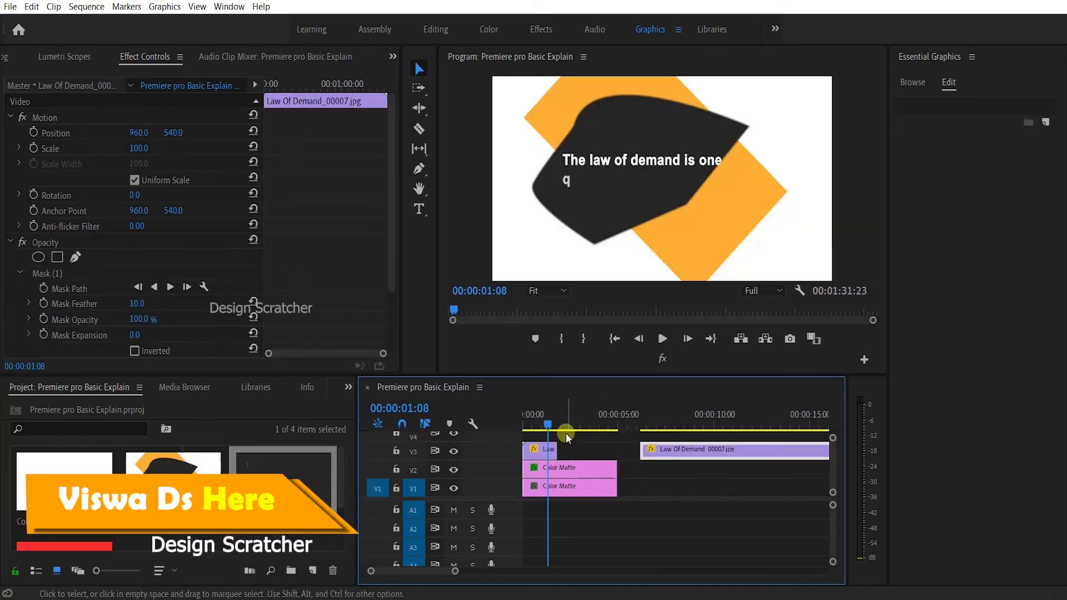
# Return the playhead to the sequence start and restore the V3 Law Of Demand clip as one continuous clip from there.
pyautogui.moveTo(552, 425); pyautogui.dragTo(521, 429)
pyautogui.click(608, 436)
pyautogui.press('Delete')
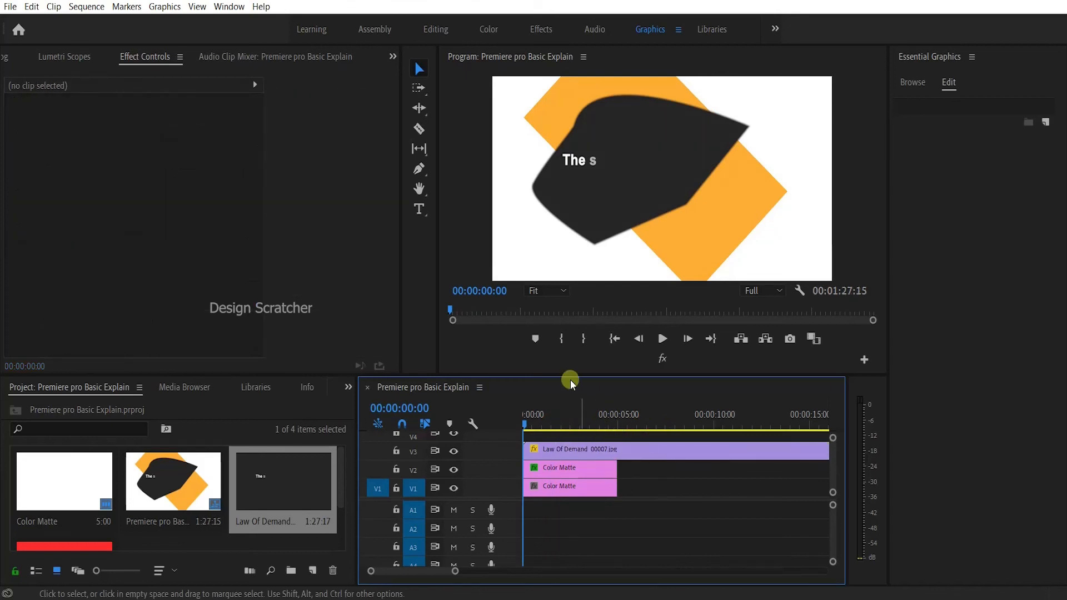
# Use the Selection tool to select the V3 Law Of Demand clip, followed by the V2 Color Matte.
pyautogui.click(572, 444)
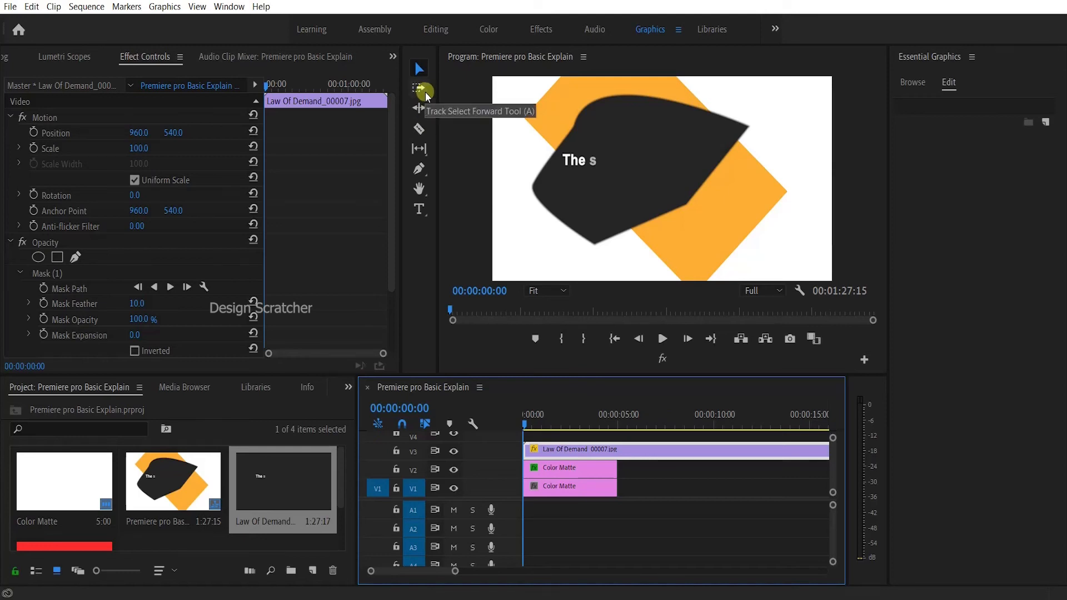
pyautogui.click(417, 67)
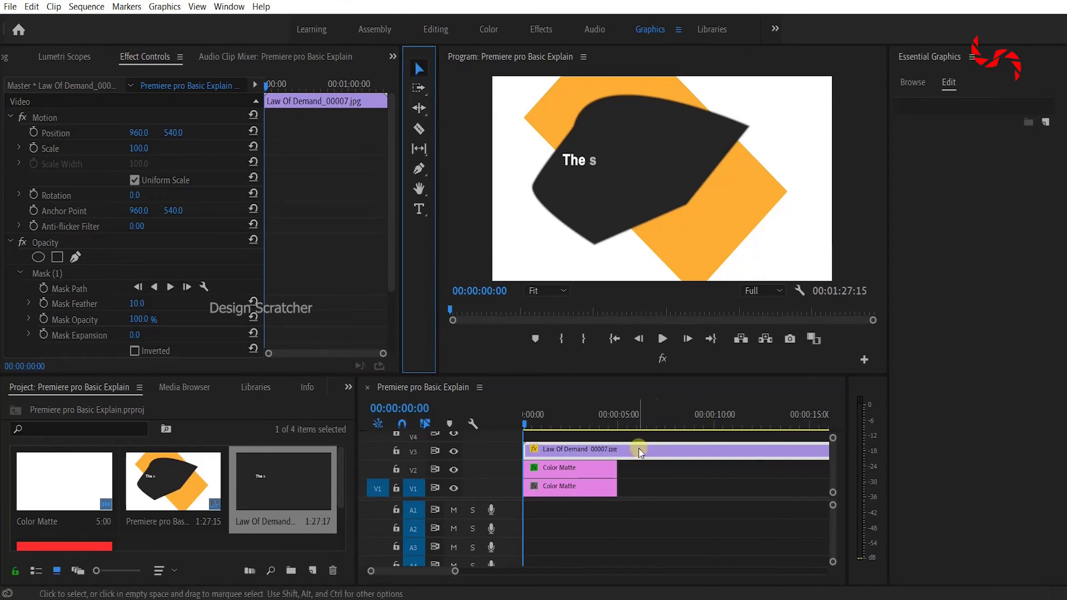
pyautogui.click(598, 468)
pyautogui.click(597, 434)
pyautogui.click(578, 468)
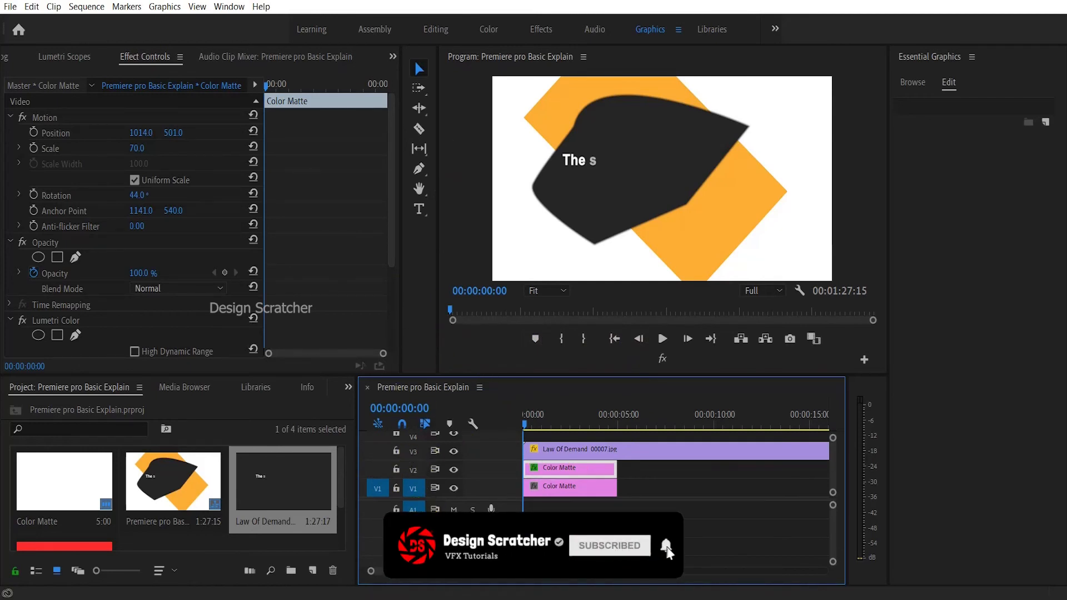
# Lock and unlock audio track A1, and try out its mute, solo and voice-over record controls.
pyautogui.click(396, 509)
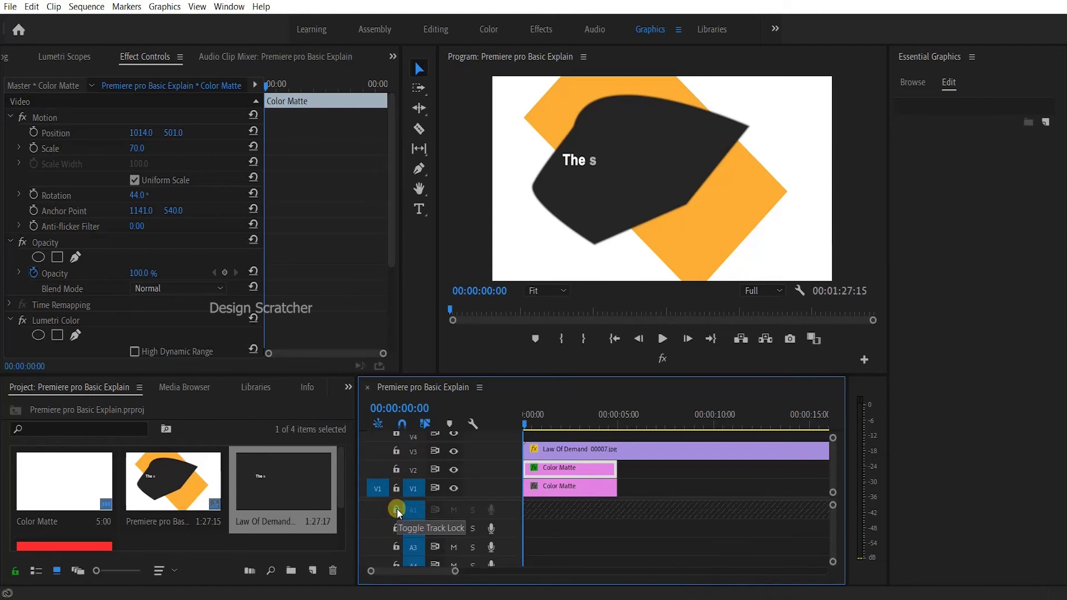
pyautogui.click(396, 509)
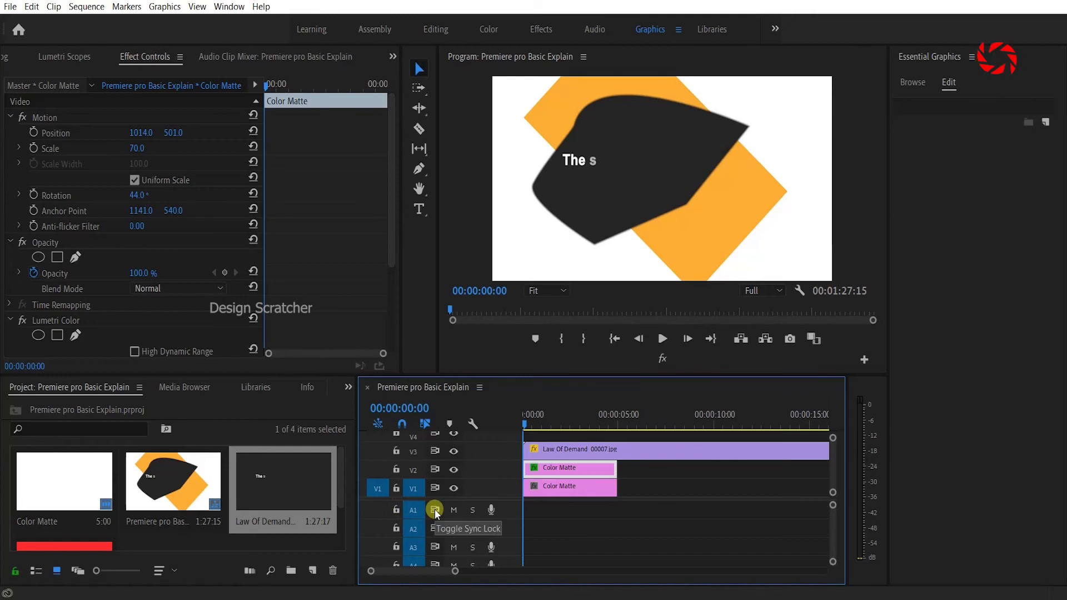
pyautogui.click(453, 510)
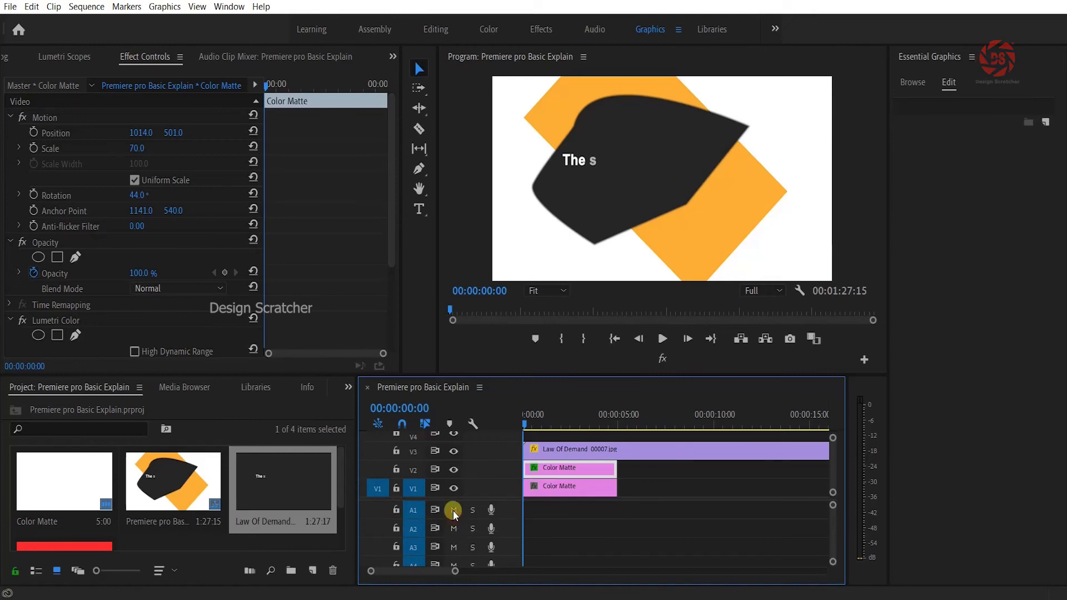
pyautogui.click(452, 510)
pyautogui.click(472, 510)
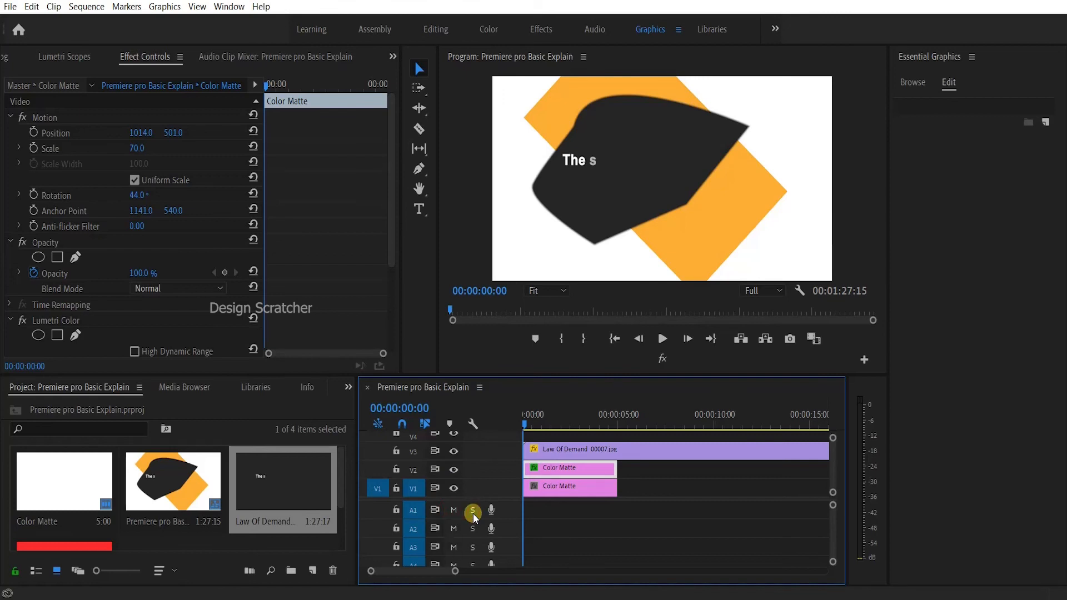
pyautogui.click(493, 510)
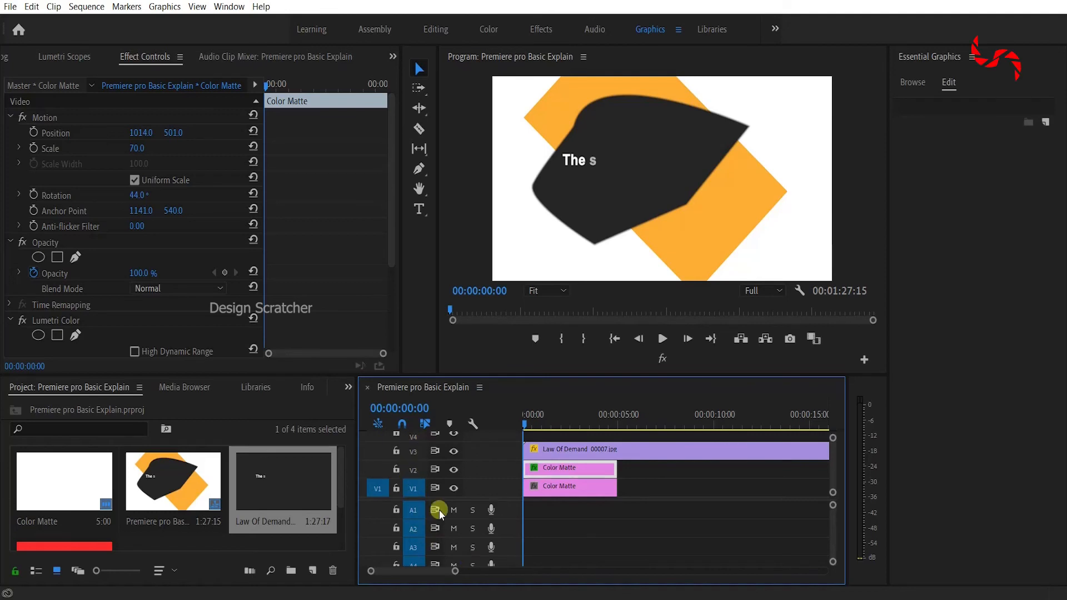
# Toggle V1's visibility off and on, lock the track, try selecting its Color Matte and the V2 one, and unlock V1.
pyautogui.click(453, 488)
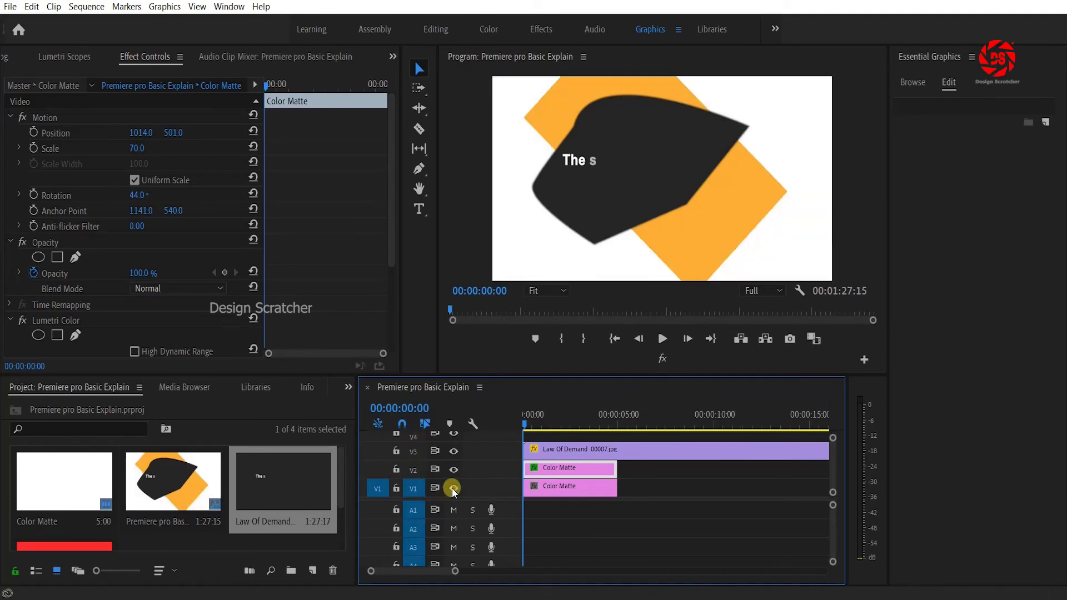
pyautogui.click(452, 488)
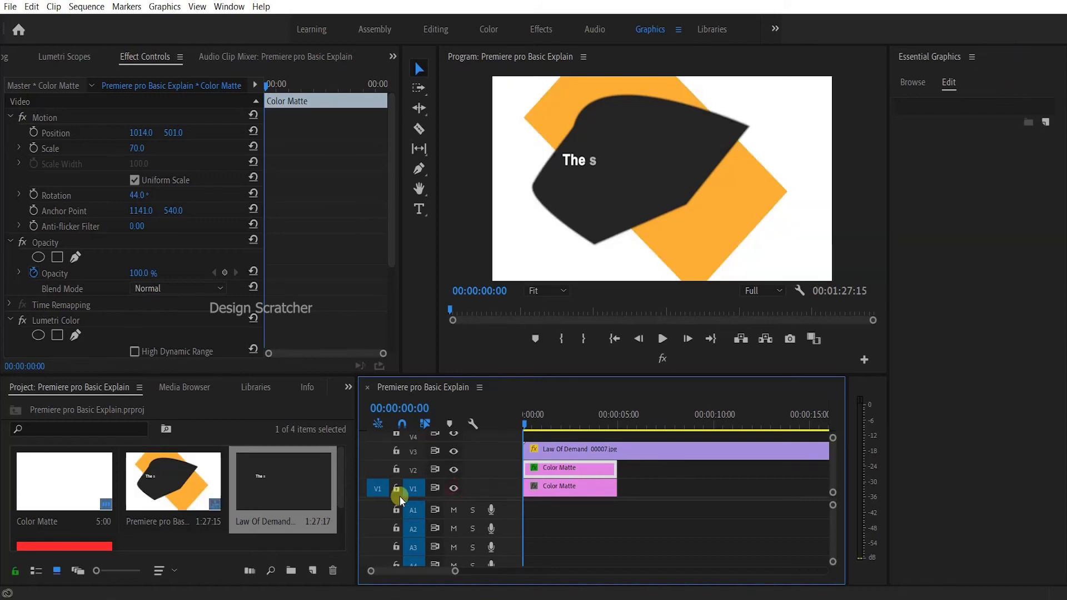
pyautogui.click(396, 489)
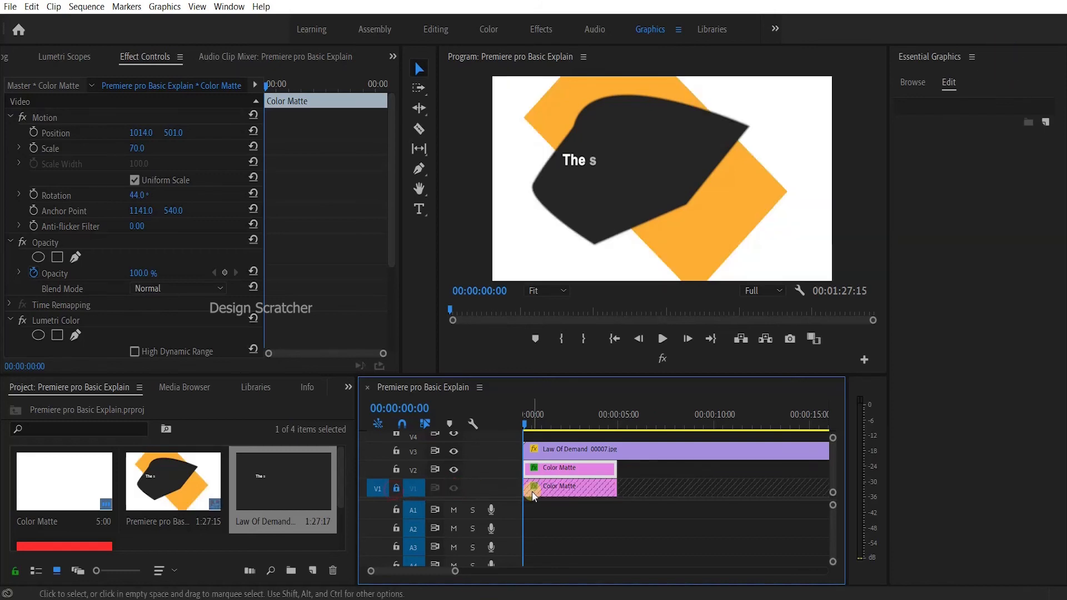
pyautogui.click(531, 491)
pyautogui.click(546, 471)
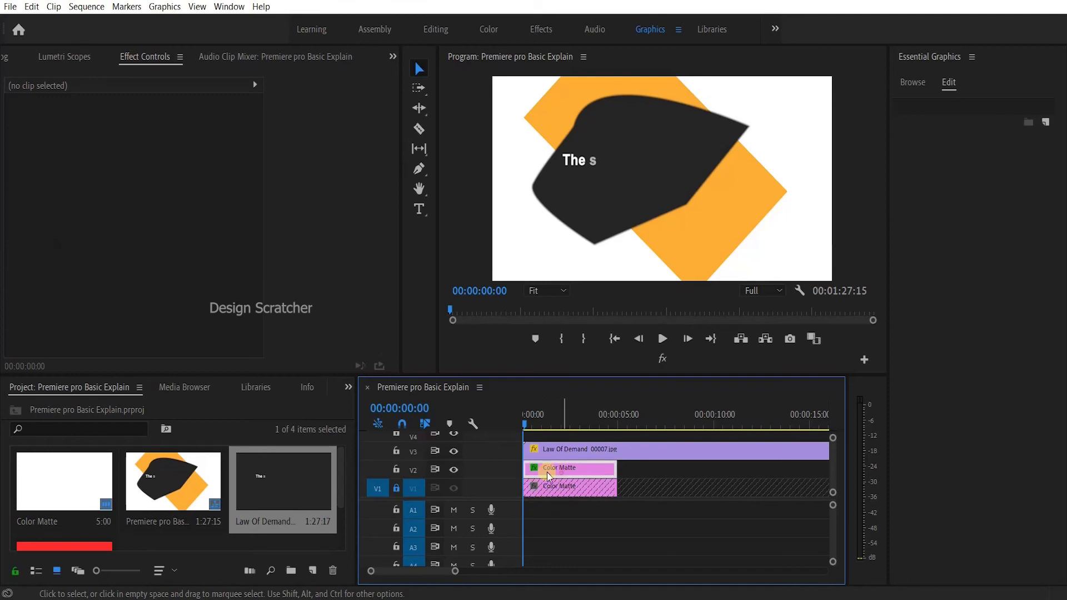
pyautogui.click(396, 488)
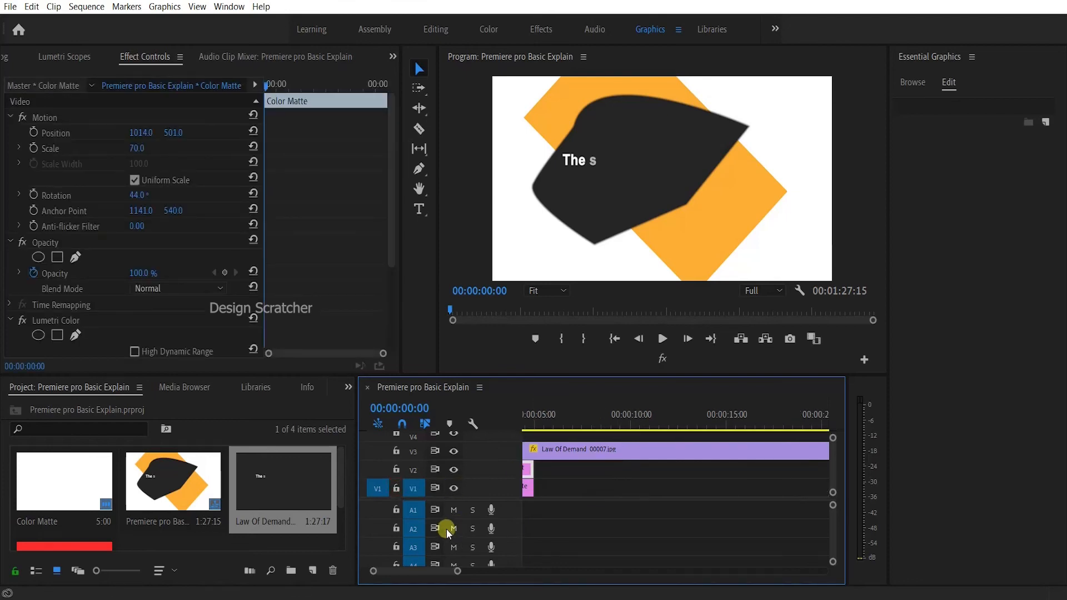
# Reduce the height of the video and audio tracks so they all fit, and bring the timeline back to its start.
pyautogui.scroll(-5, 716, 528)
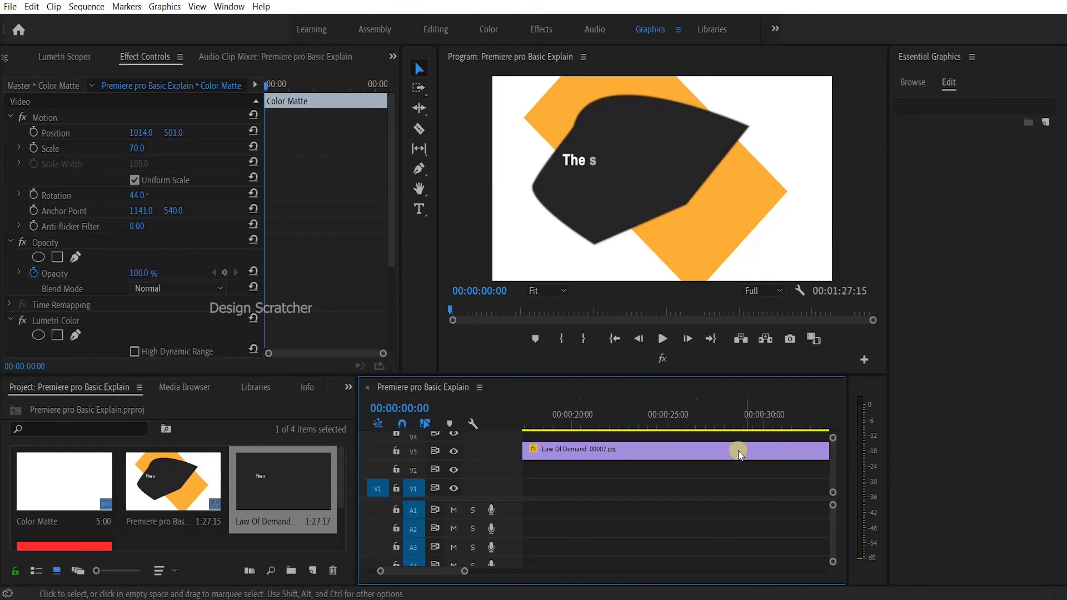
pyautogui.moveTo(832, 506); pyautogui.dragTo(831, 426)
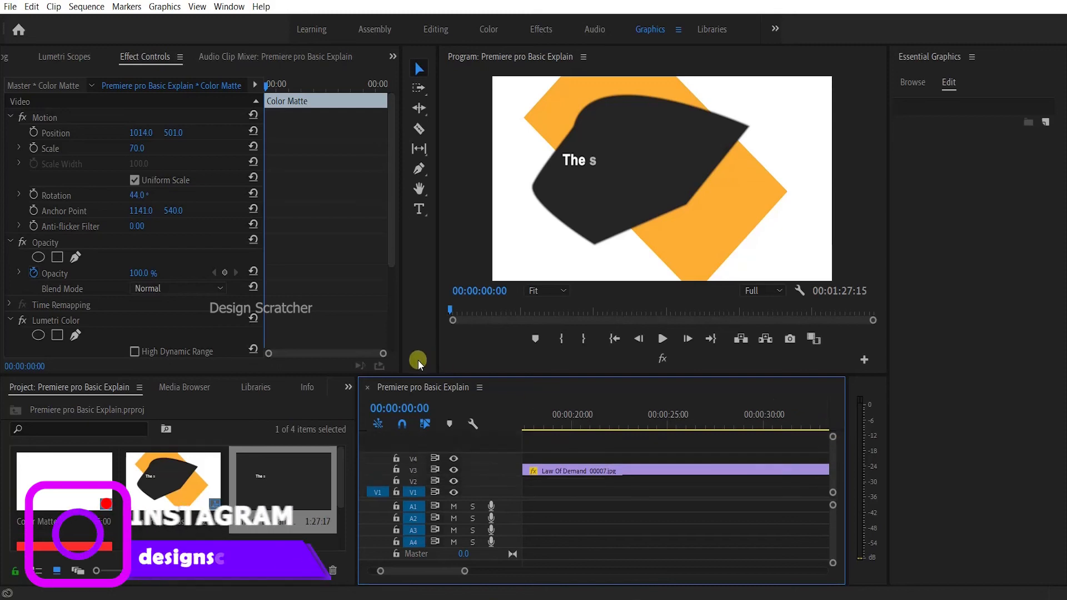
pyautogui.click(876, 489)
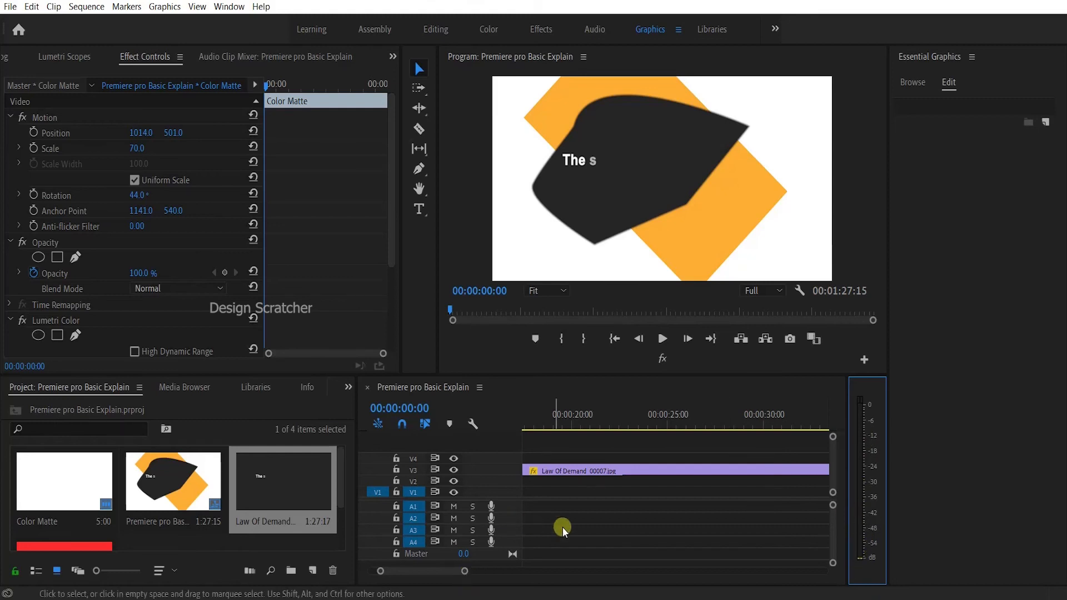
pyautogui.scroll(2, 605, 499)
pyautogui.scroll(3, 605, 499)
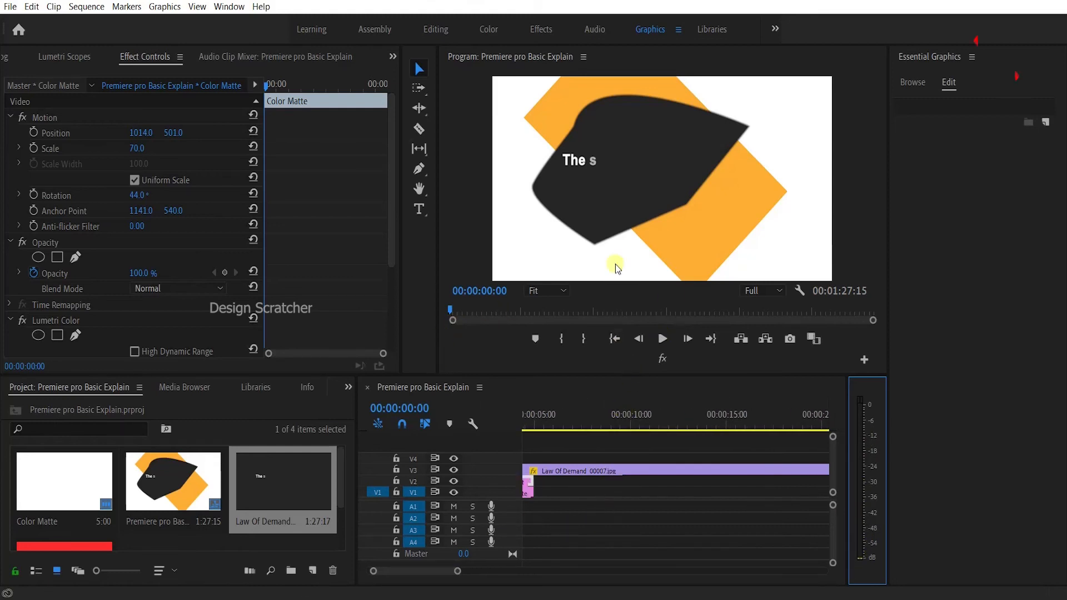
pyautogui.scroll(1, 611, 499)
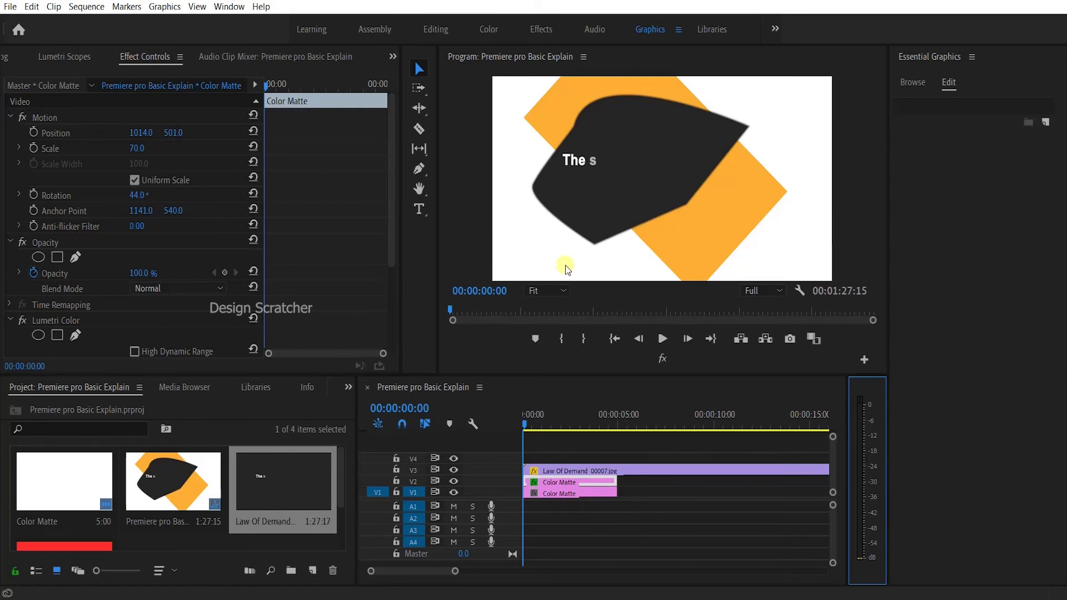
# Zoom the program preview to 50%, set it back to Fit, and return the playhead to the sequence start.
pyautogui.click(556, 290)
pyautogui.click(542, 360)
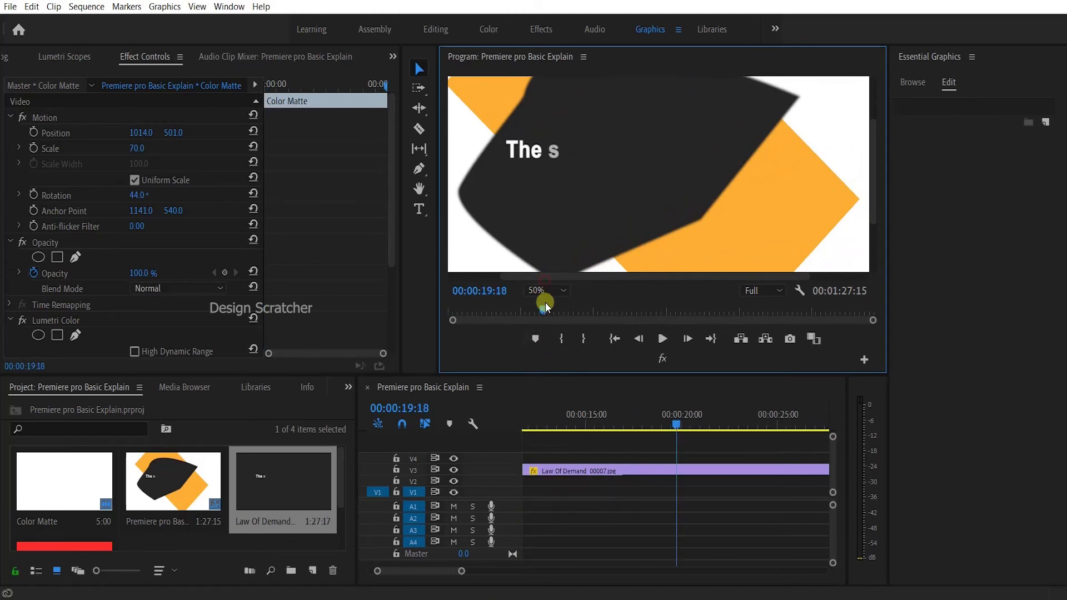
pyautogui.click(545, 290)
pyautogui.click(542, 306)
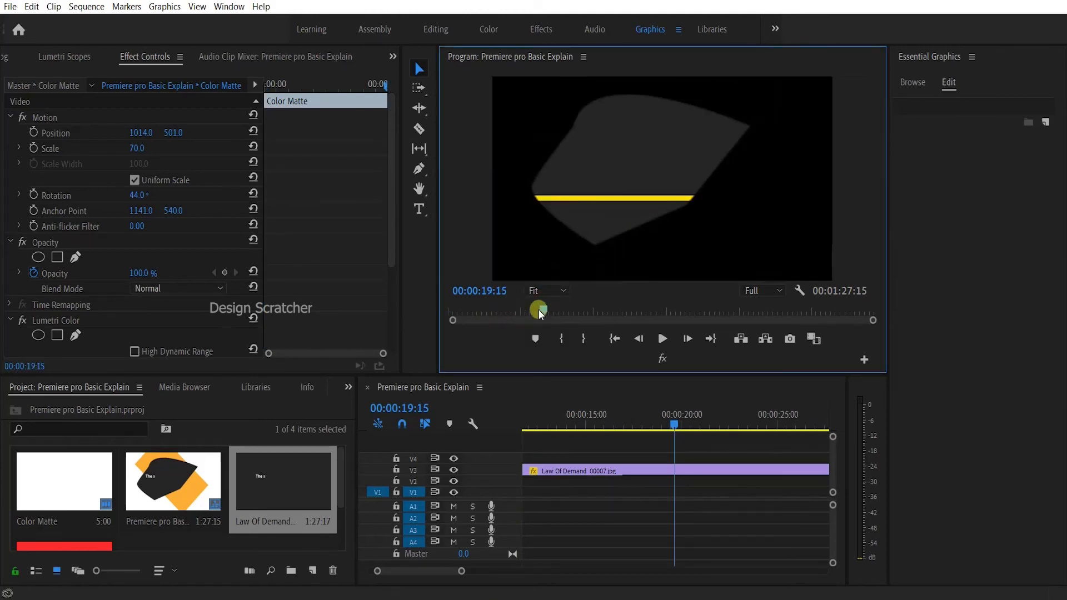
pyautogui.moveTo(538, 309); pyautogui.dragTo(438, 307)
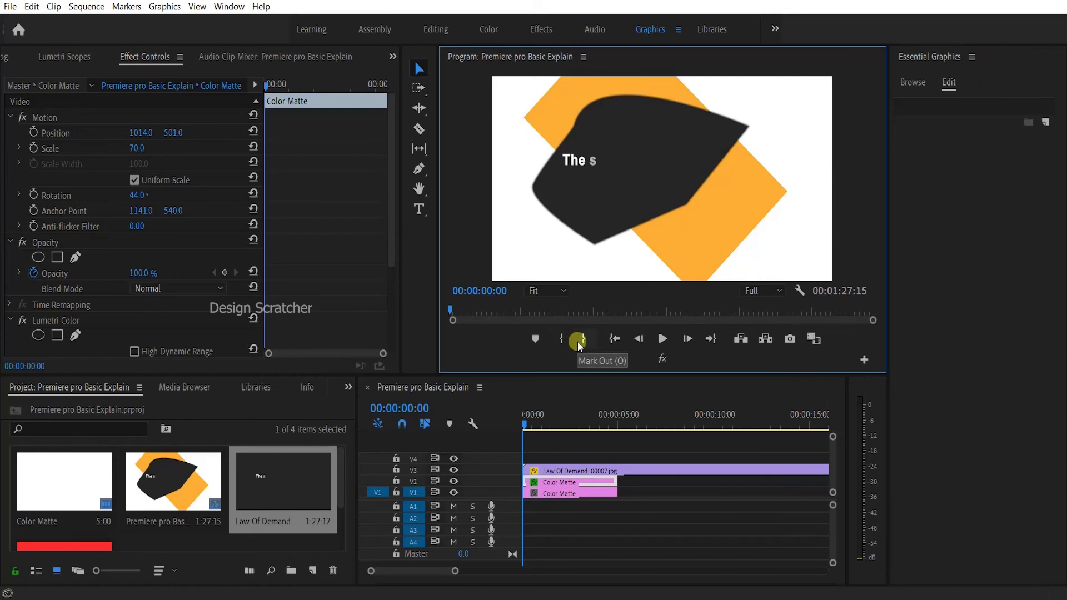
# Mute all effects in the program preview, turn them back on, and save the project.
pyautogui.click(661, 360)
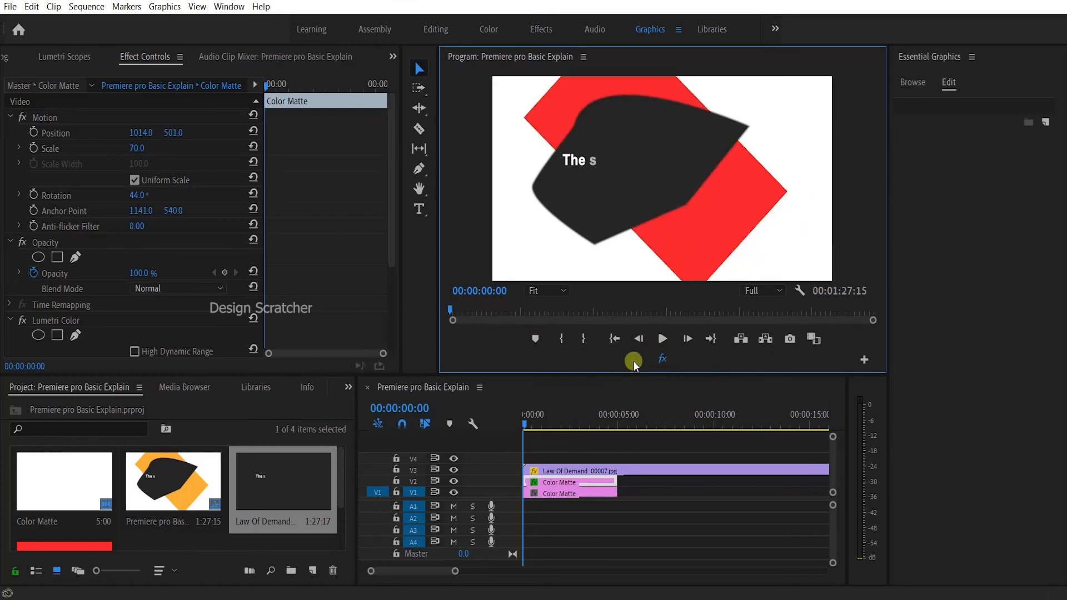
pyautogui.click(662, 358)
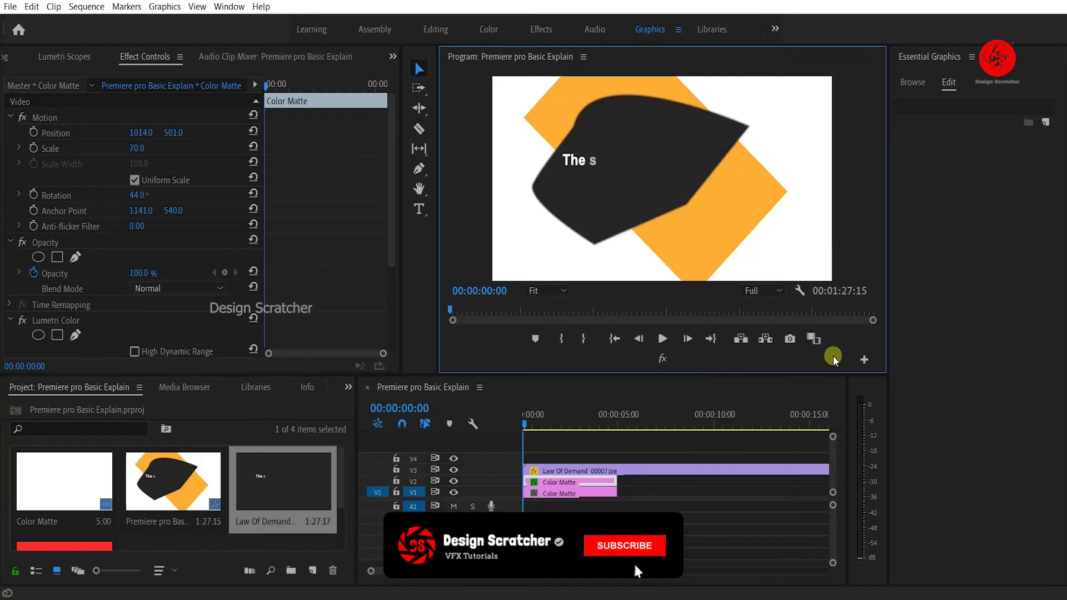
pyautogui.hotkey('ctrl', 's')
# Add the red record button to the program monitor's controls, beside the effects mute button.
pyautogui.click(864, 359)
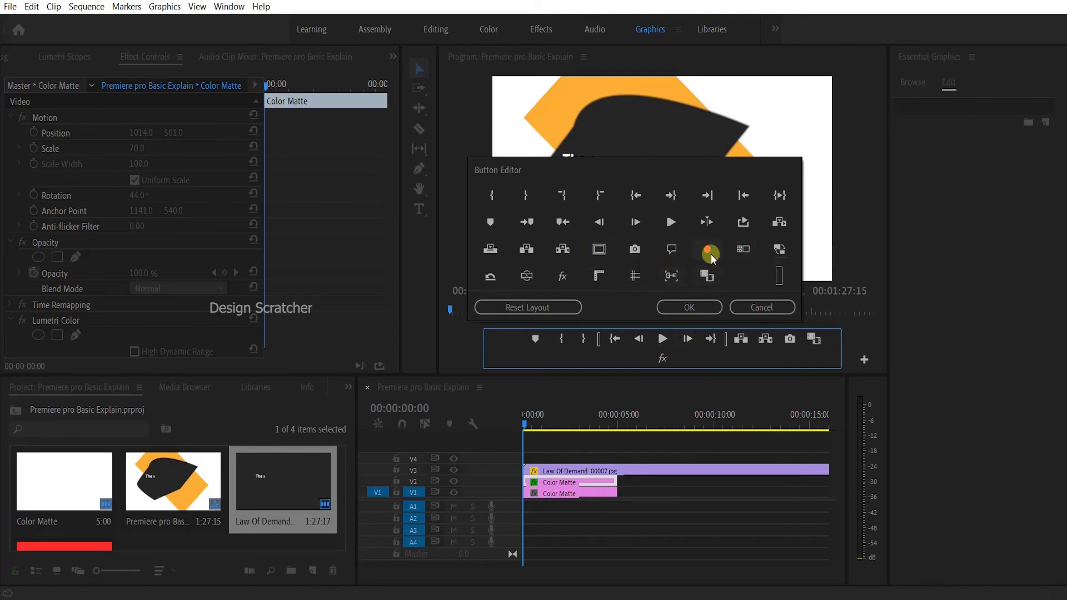
pyautogui.moveTo(711, 254); pyautogui.dragTo(705, 357)
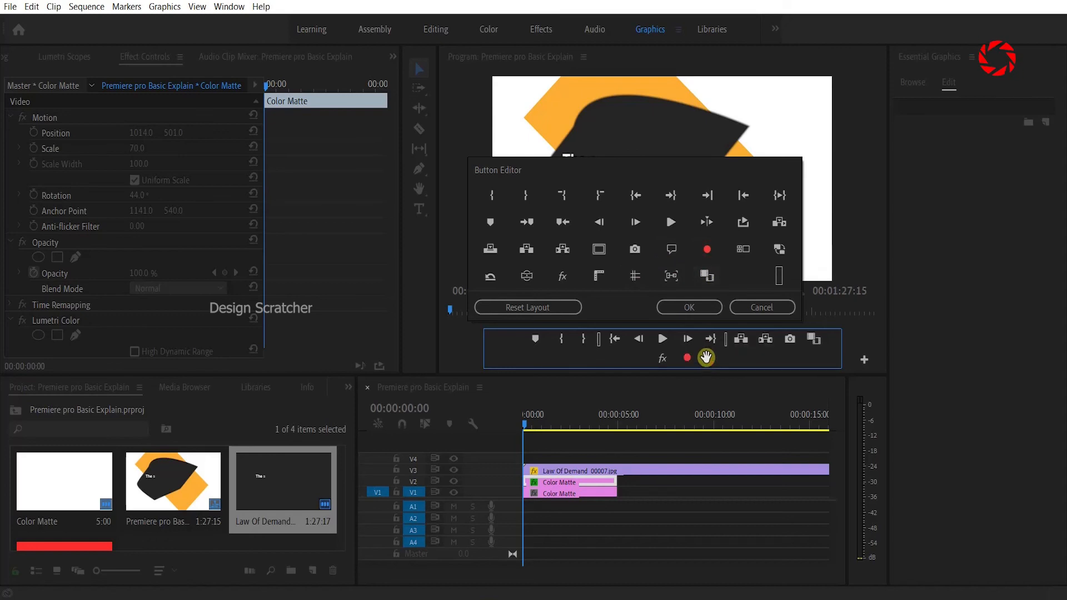
pyautogui.click(667, 305)
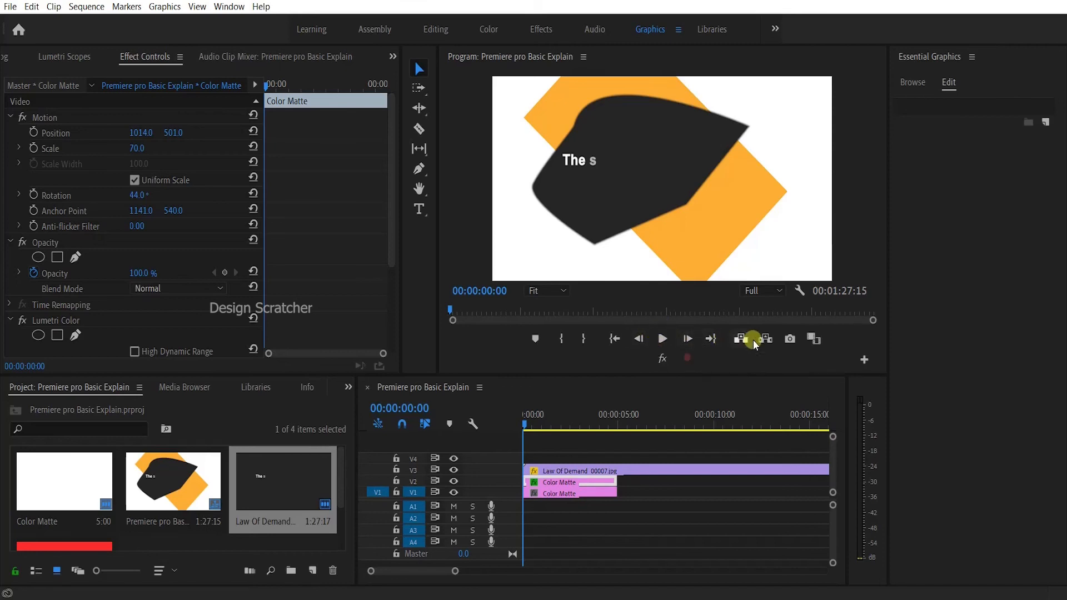
# Examine the Export Frame name, format and destination folder options for the current frame without exporting it.
pyautogui.click(788, 341)
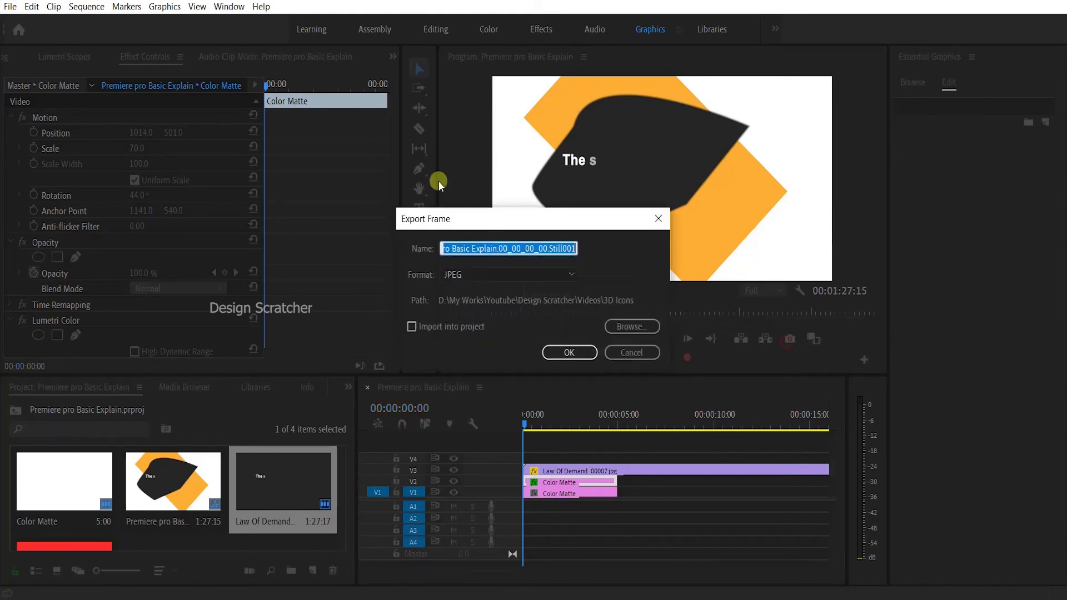
pyautogui.click(632, 326)
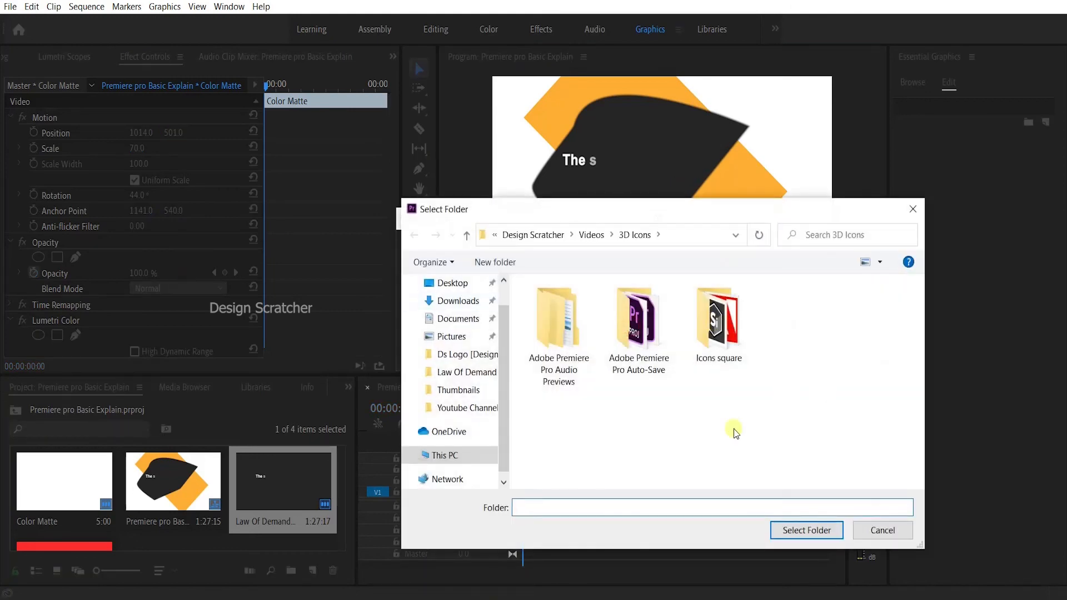
pyautogui.click(878, 528)
pyautogui.click(565, 247)
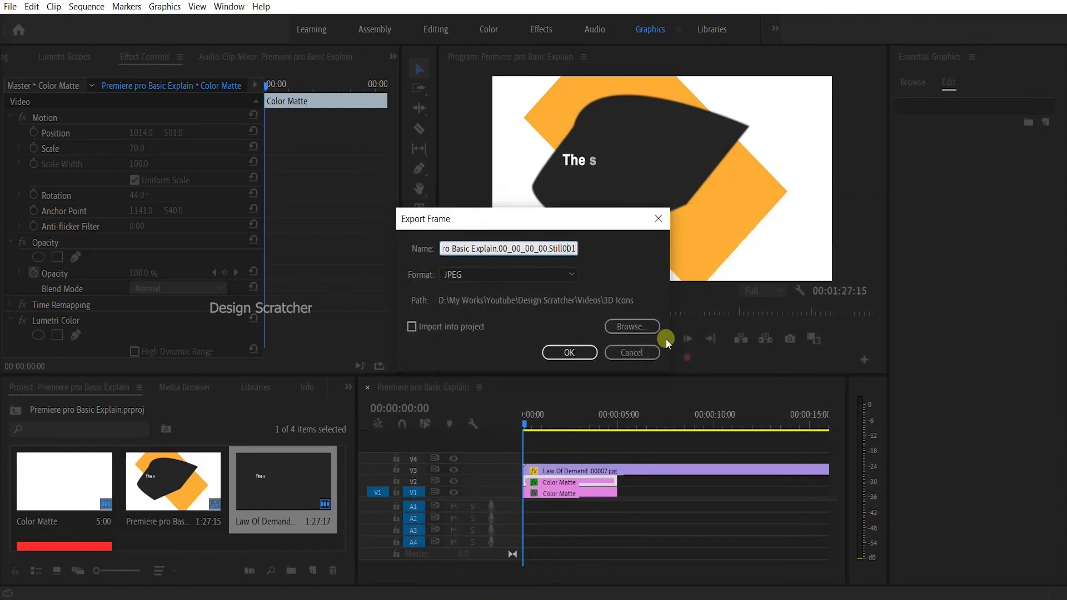
pyautogui.click(646, 352)
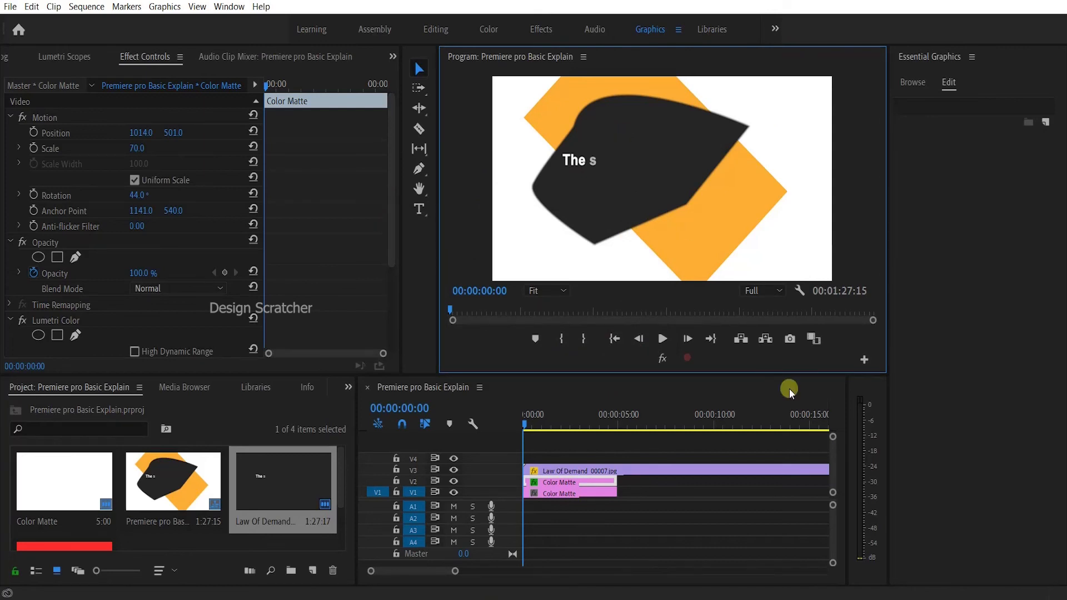
# Turn on Comparison View, move the playhead to 00:00:02:14, and scrub the reference frame forward to the LONELAND image.
pyautogui.click(814, 340)
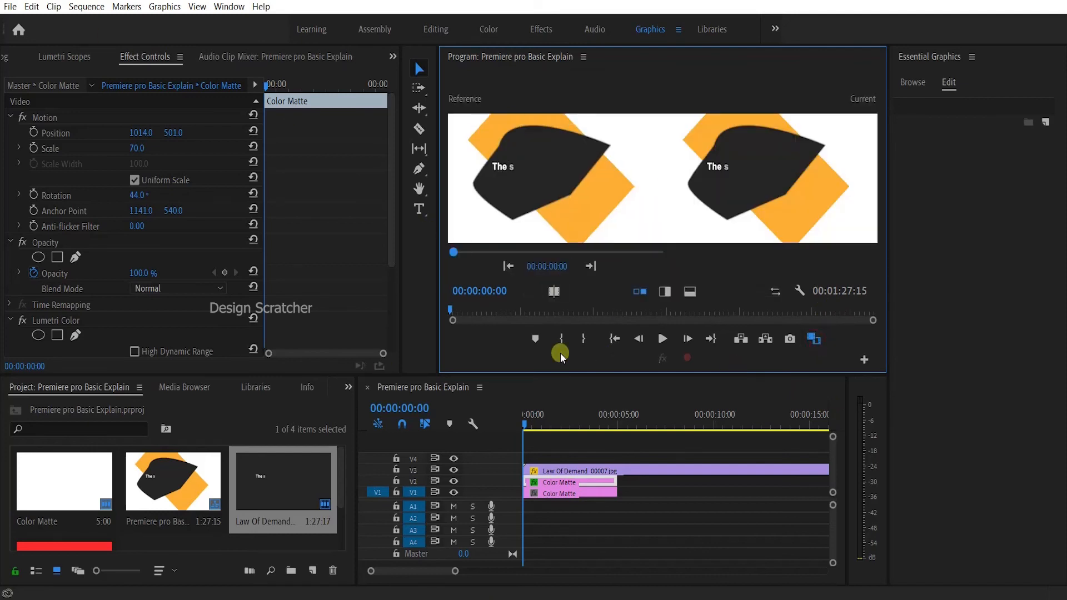
pyautogui.click(528, 429)
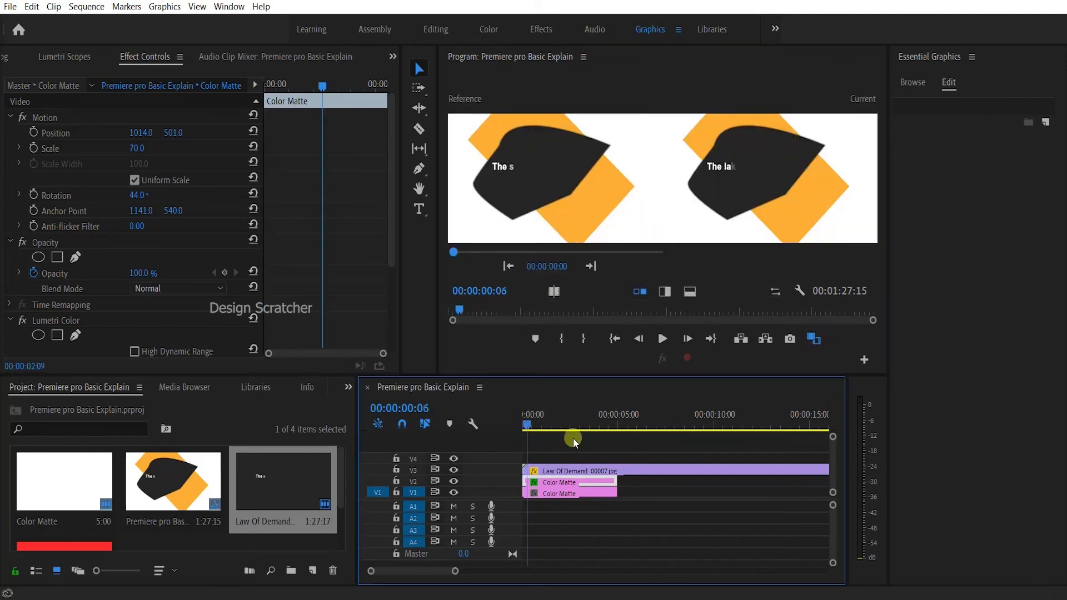
pyautogui.click(573, 439)
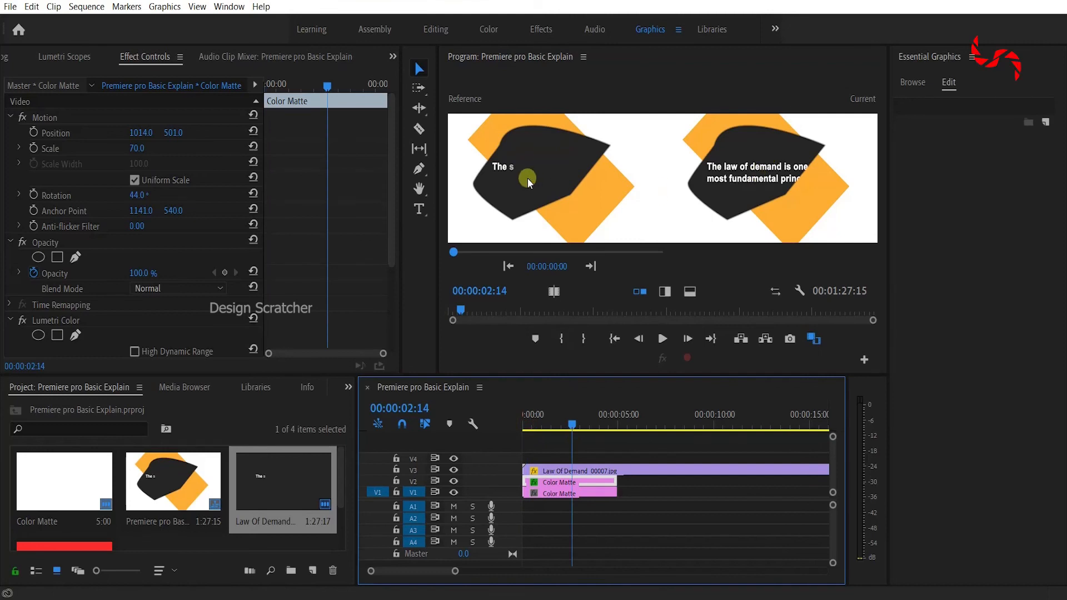
pyautogui.moveTo(452, 251); pyautogui.dragTo(536, 255)
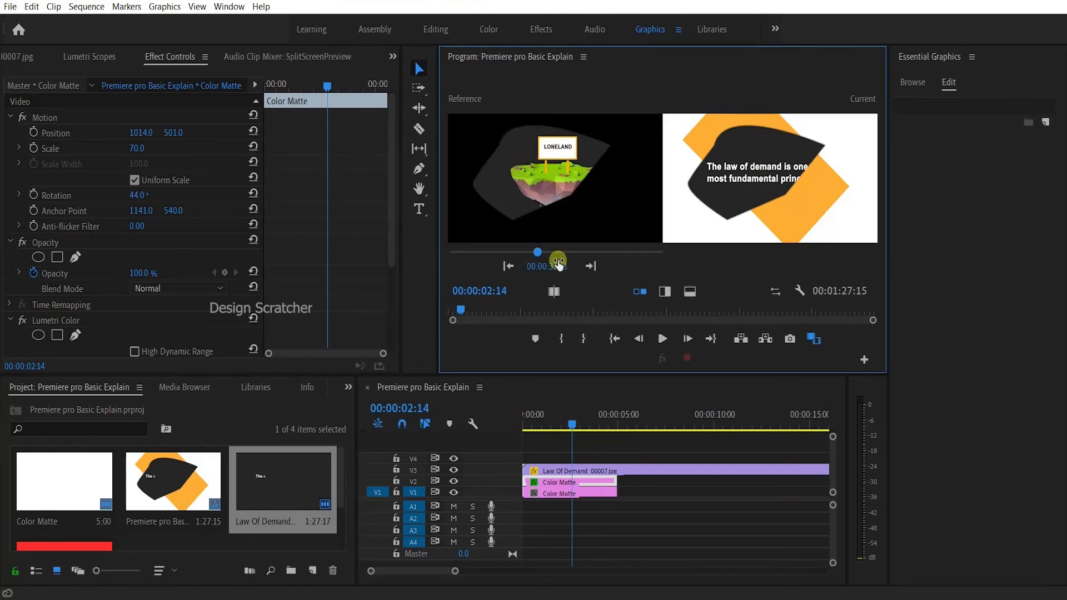
# Switch Comparison View to before/after frame comparison, check it at 00:00:18:08, and turn Comparison View off.
pyautogui.click(553, 291)
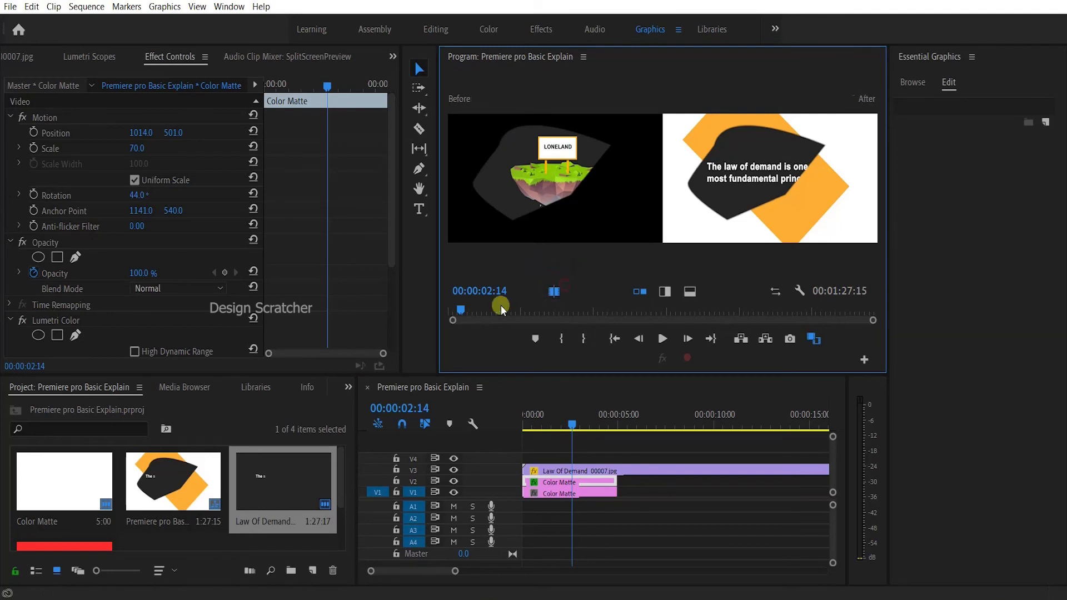
pyautogui.click(483, 288)
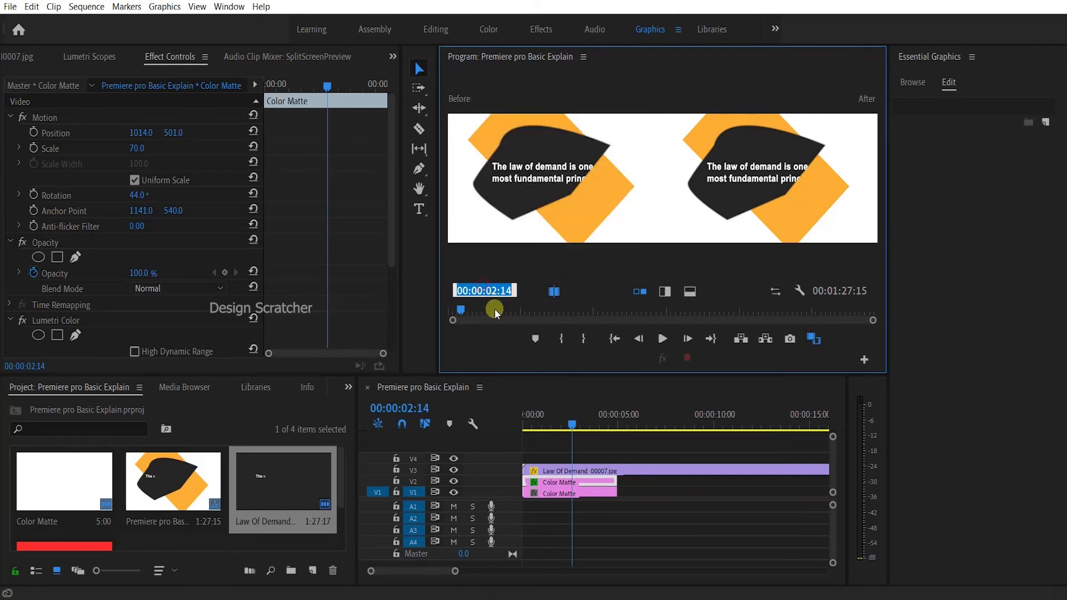
pyautogui.click(531, 309)
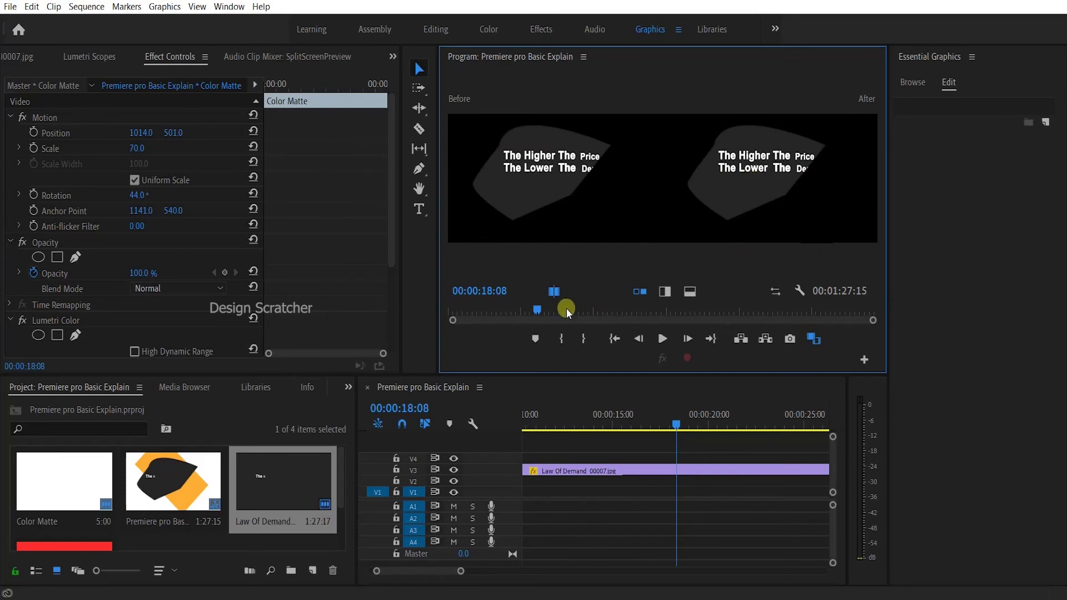
pyautogui.click(813, 339)
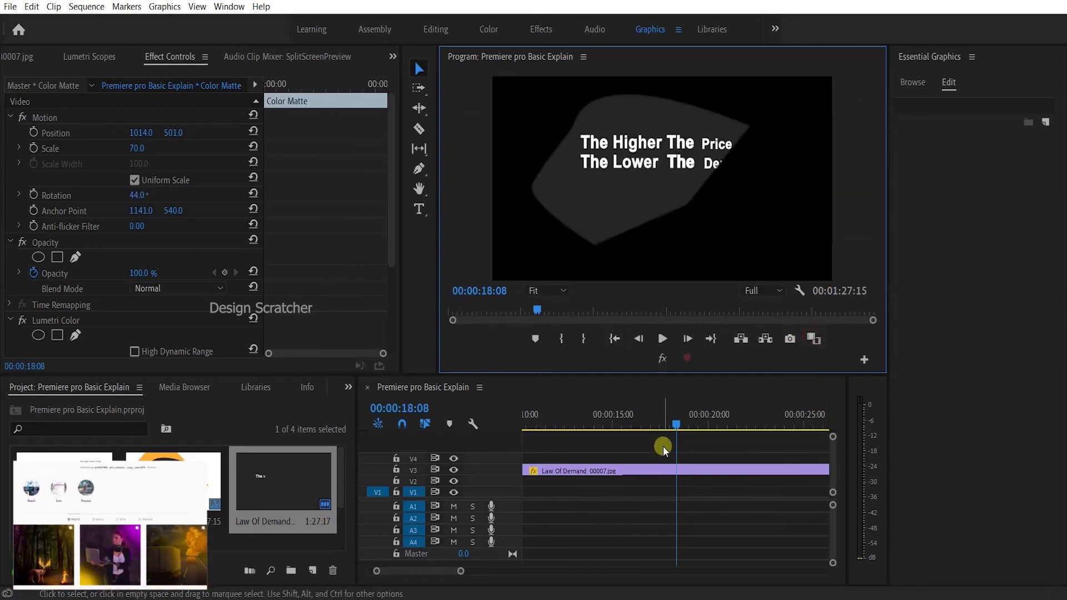
# Delete the opacity mask from the Law Of Demand clip on V3 and hide track V3 with the playhead at 00:00:01:07.
pyautogui.moveTo(662, 412); pyautogui.dragTo(550, 422)
pyautogui.scroll(4, 607, 434)
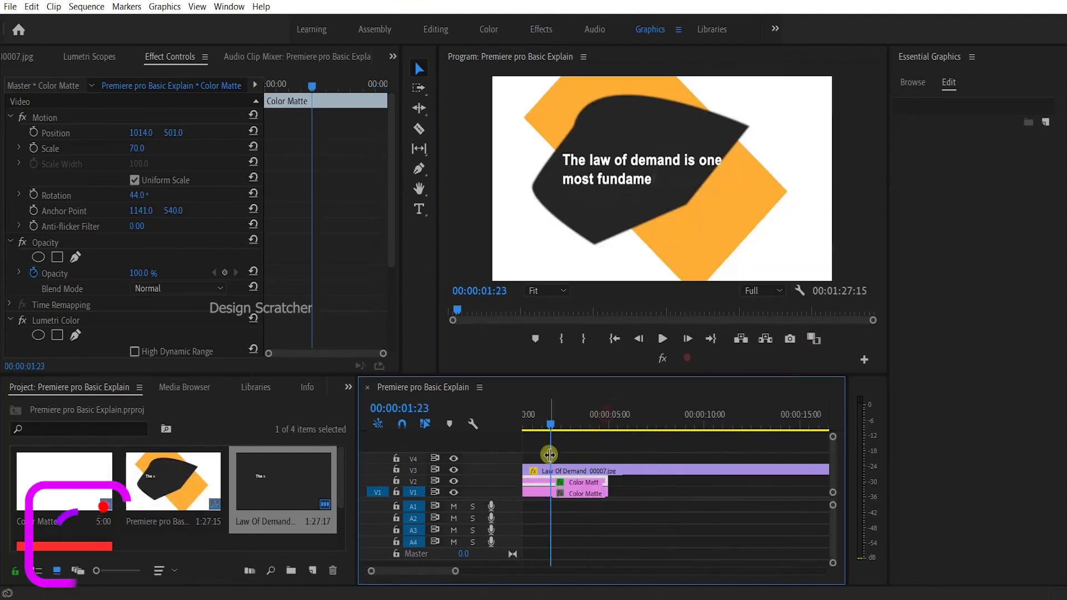
pyautogui.click(556, 470)
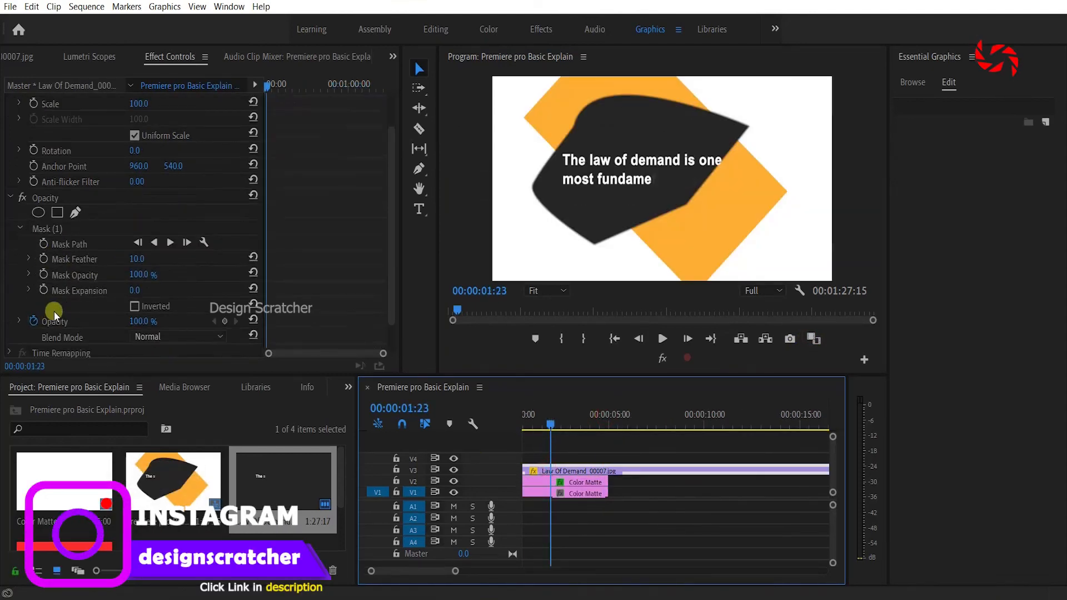
pyautogui.scroll(-2, 48, 267)
pyautogui.click(47, 230)
pyautogui.press('Delete')
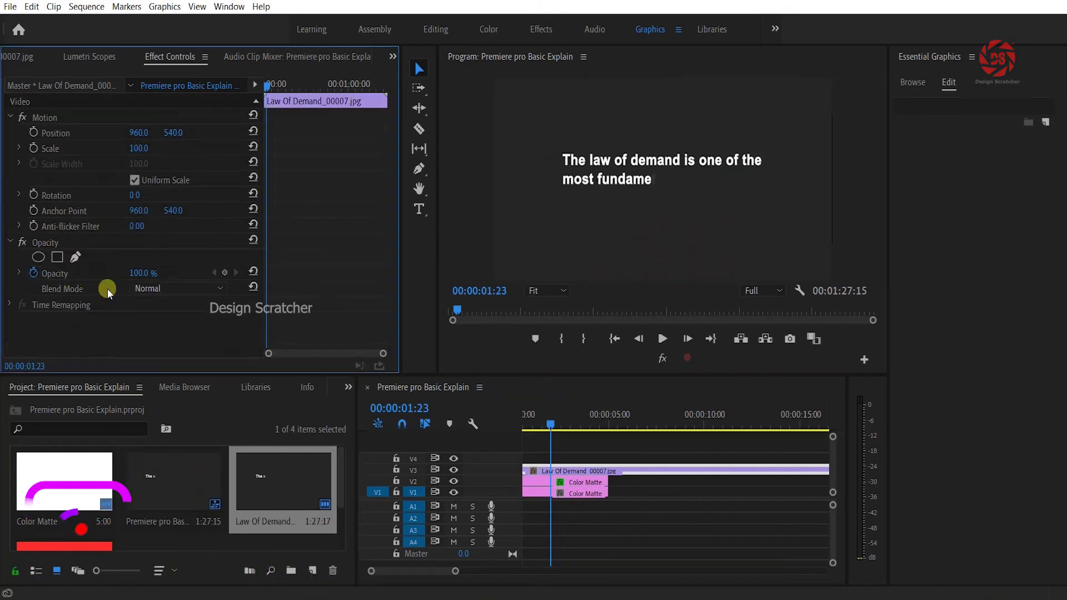
pyautogui.click(537, 424)
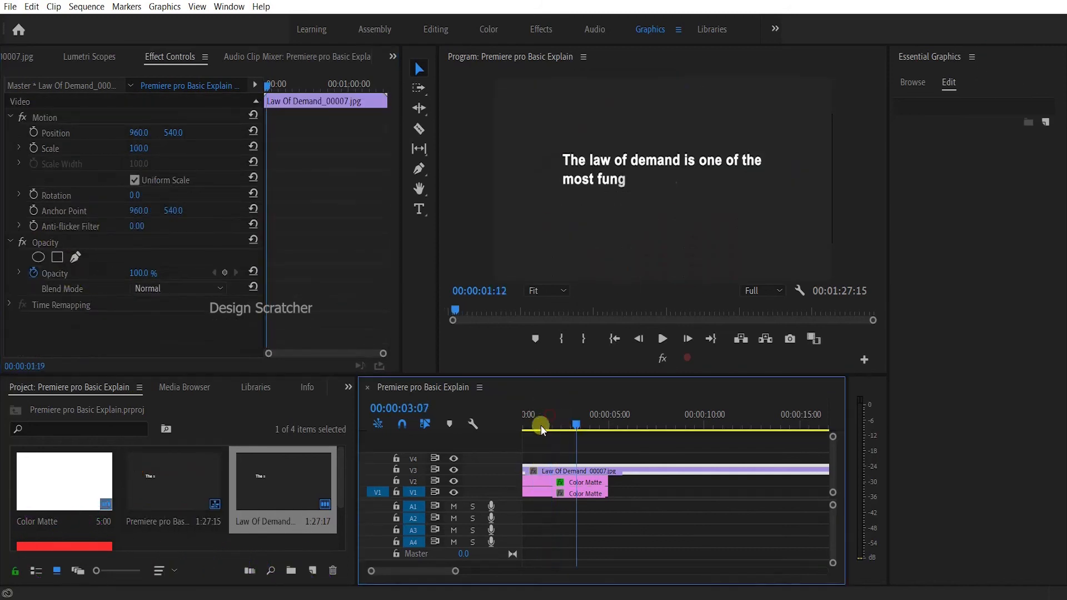
pyautogui.click(454, 470)
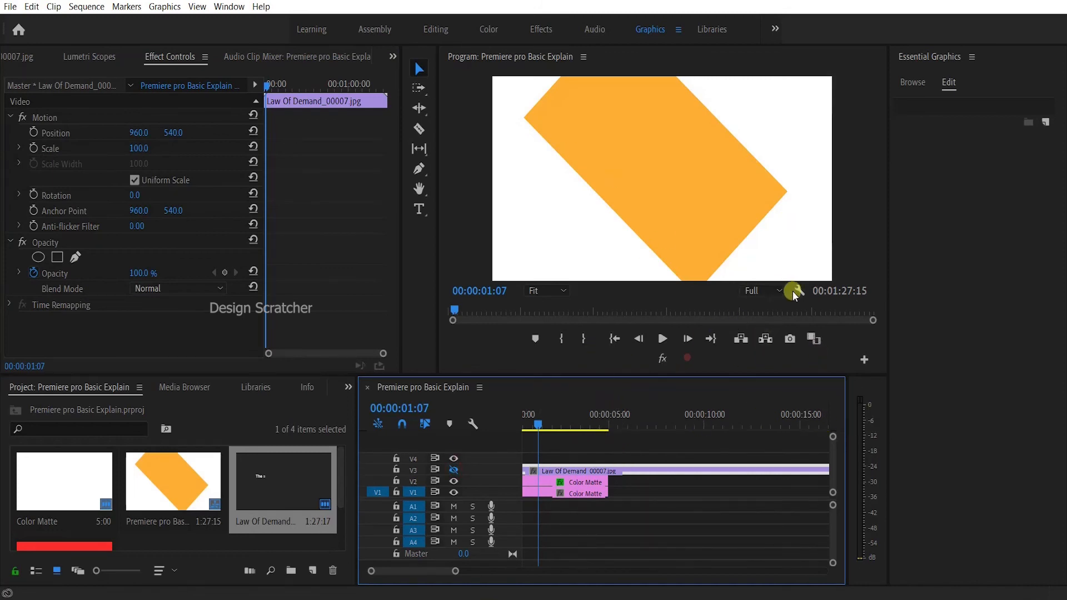
# Examine the program monitor's playback resolution choices and its settings options without changing any of them.
pyautogui.click(778, 290)
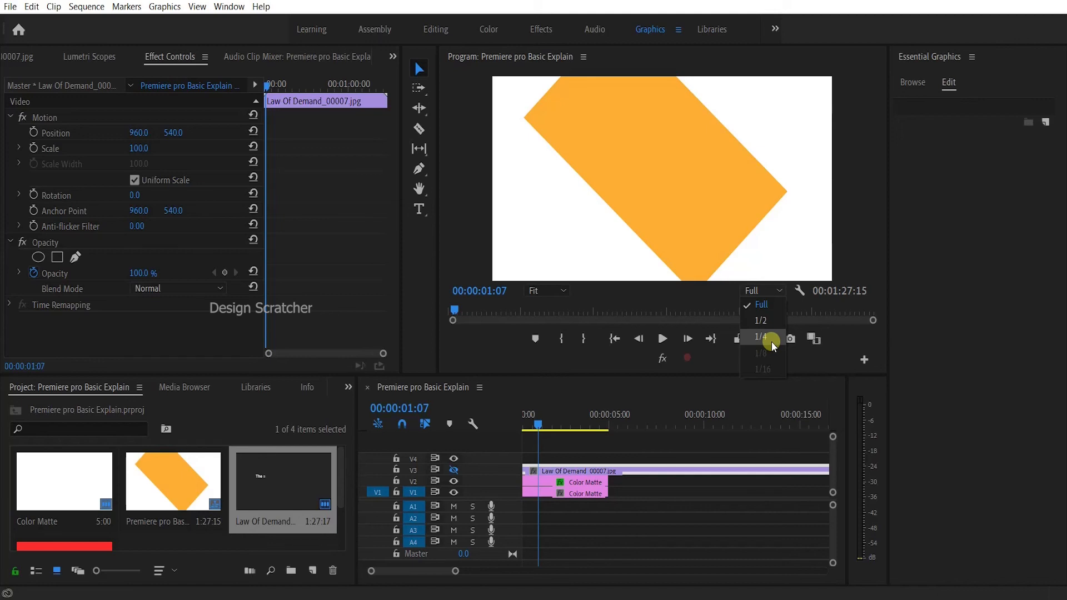
pyautogui.click(801, 289)
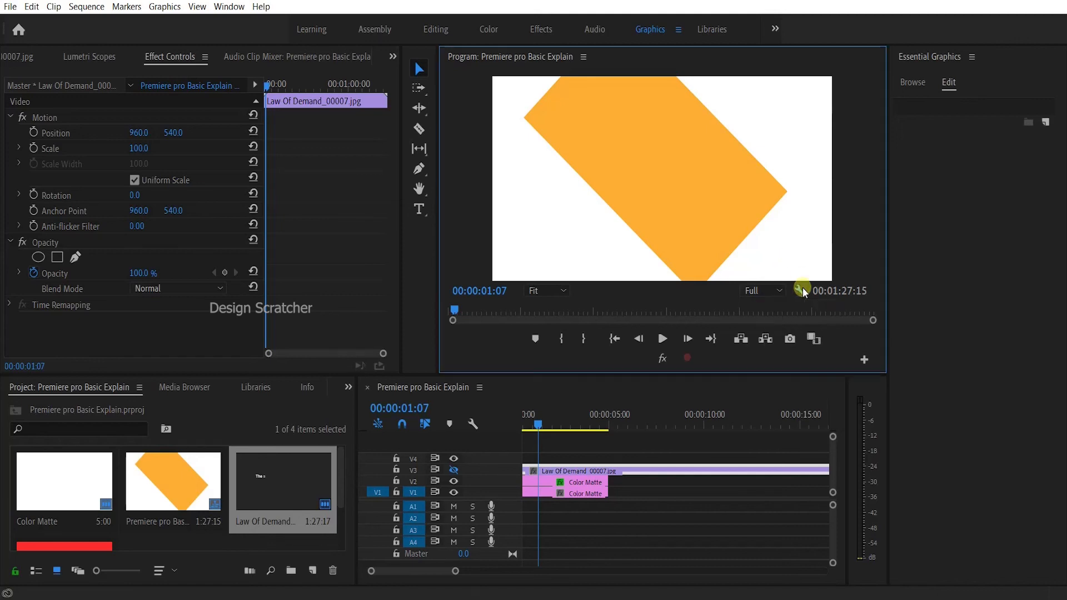
pyautogui.click(801, 289)
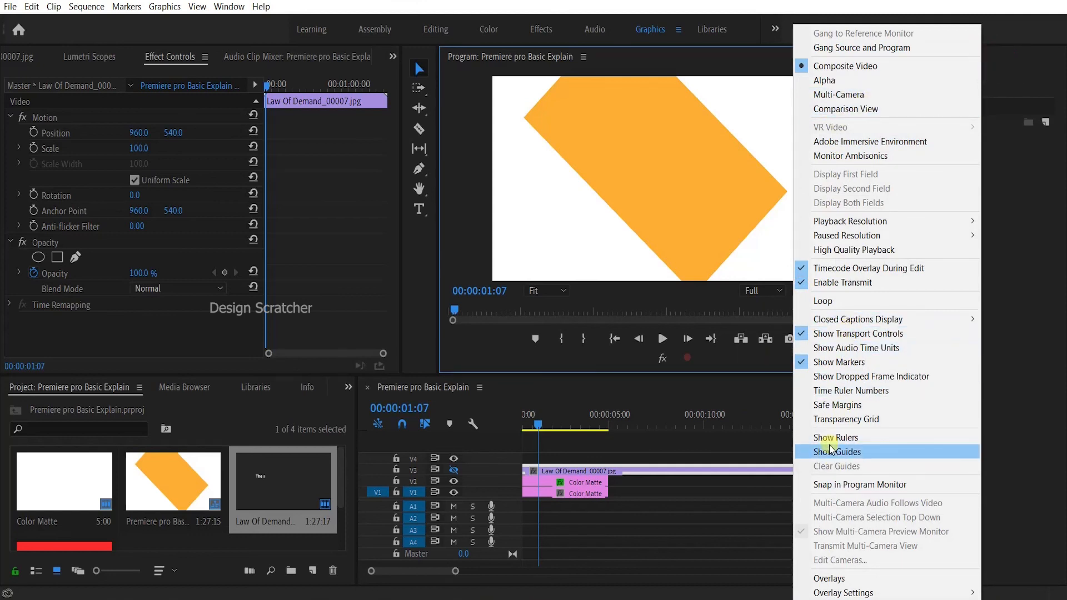
pyautogui.click(730, 362)
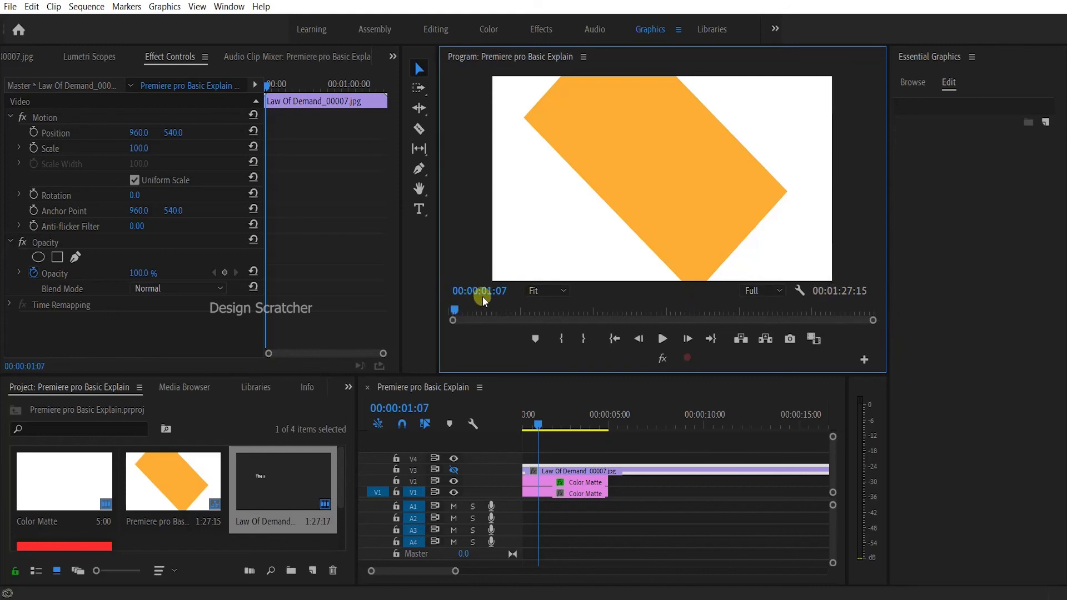
pyautogui.click(489, 389)
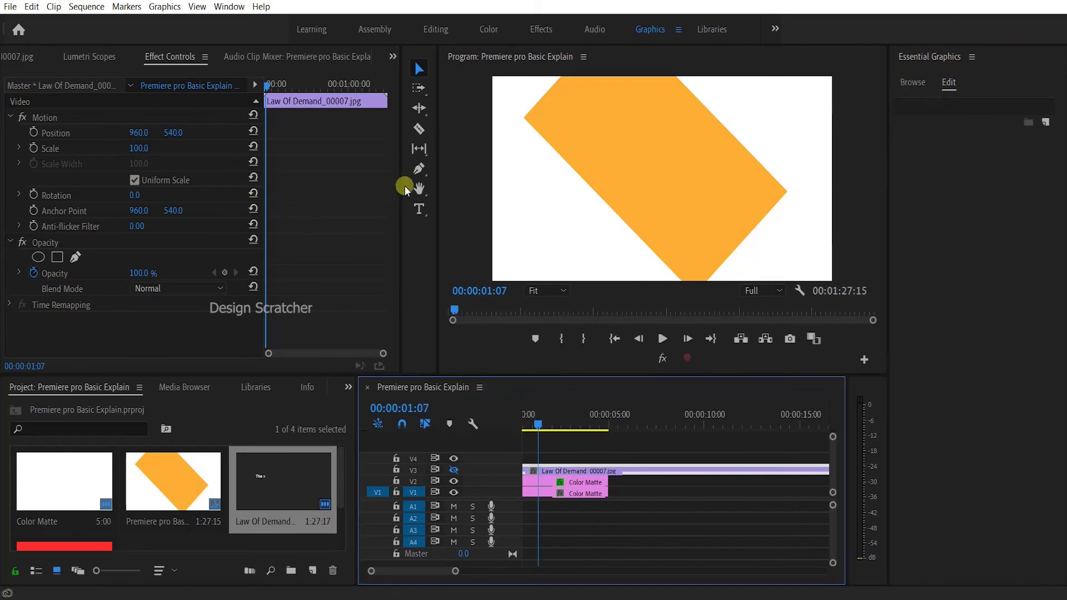
# Add the text "Design Scratcher" over the orange shape in the program monitor using the Type tool.
pyautogui.click(419, 209)
pyautogui.click(604, 183)
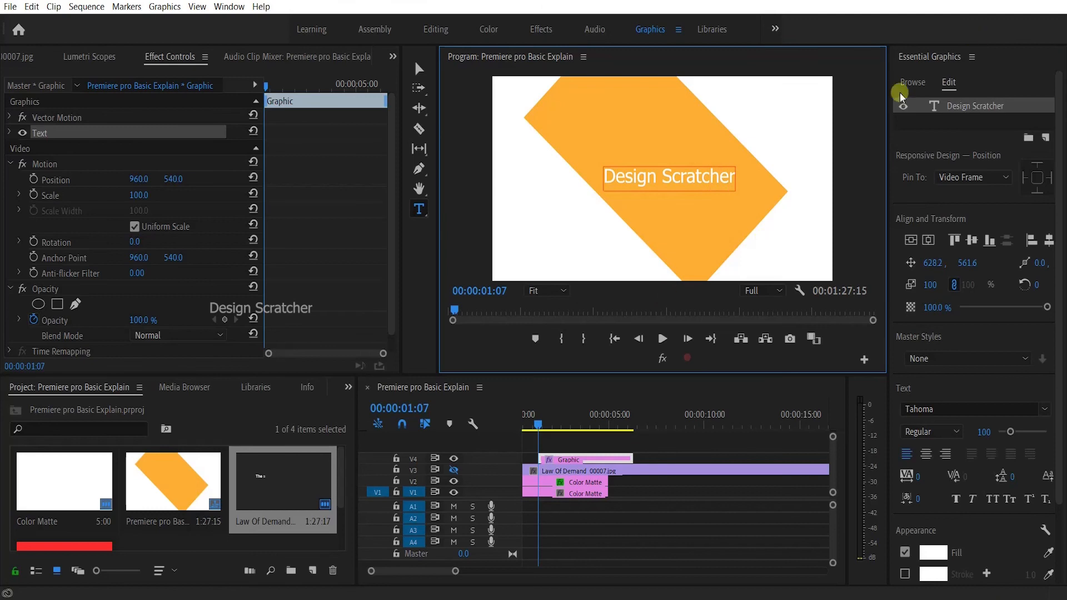
# Shift the Design Scratcher text layer horizontally to 464.2 and centre it vertically in the frame.
pyautogui.click(960, 105)
pyautogui.moveTo(931, 289); pyautogui.dragTo(811, 269)
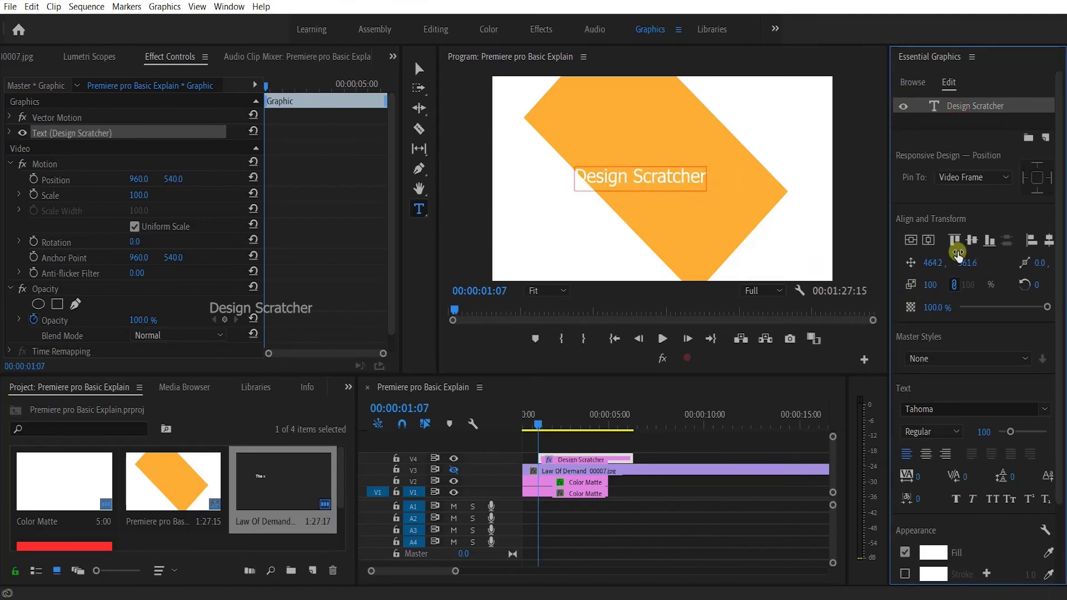
pyautogui.click(972, 241)
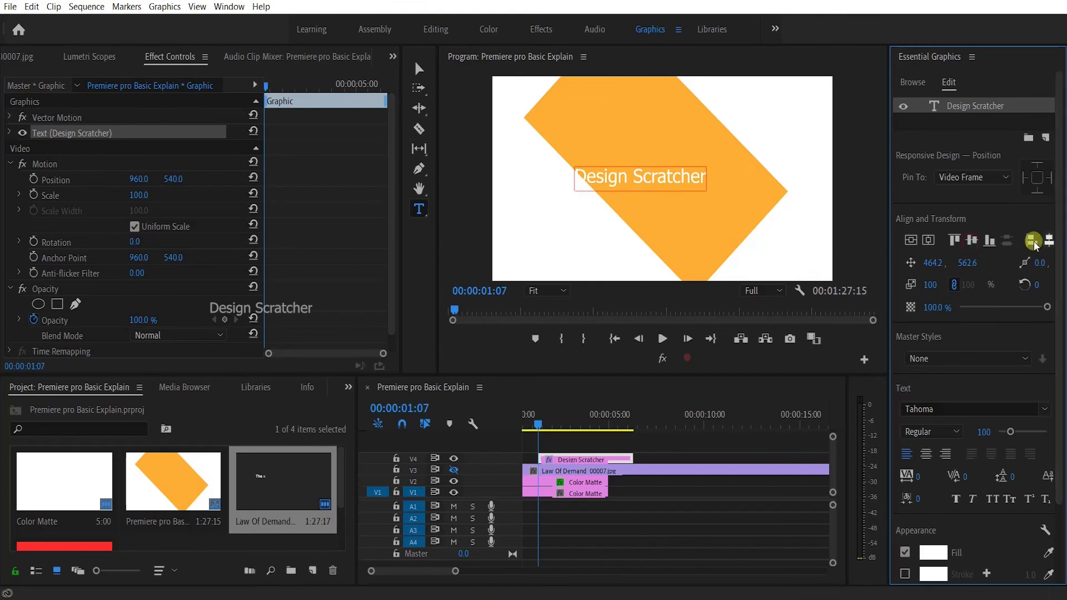
pyautogui.moveTo(1047, 307)
pyautogui.mouseDown()
pyautogui.moveTo(961, 307)
pyautogui.moveTo(1061, 322)
pyautogui.mouseUp()
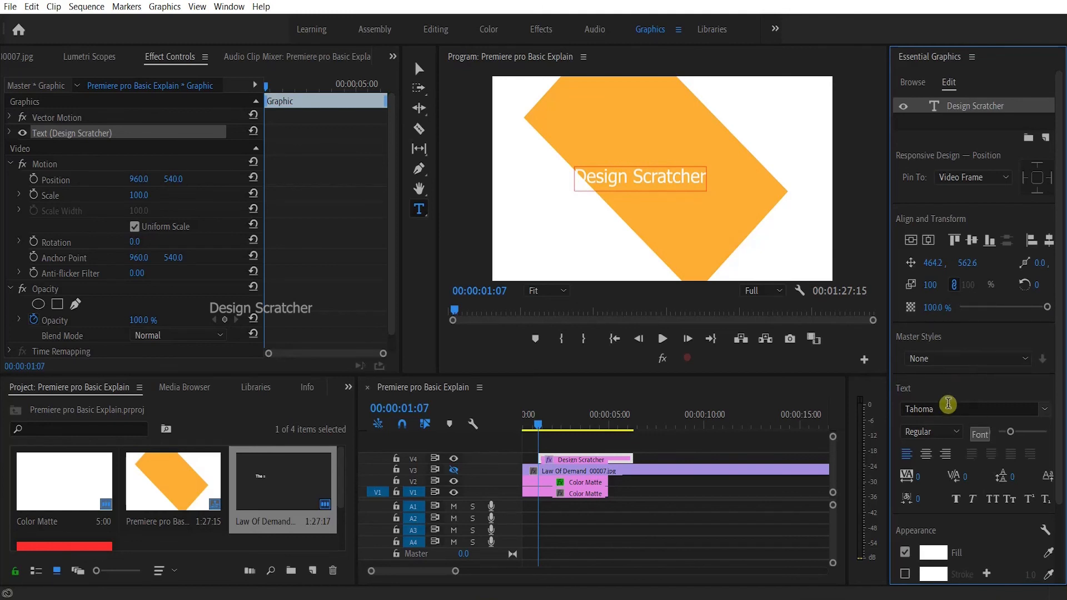
# Try the Bold font style on the Design Scratcher text and return it to Regular.
pyautogui.click(933, 434)
pyautogui.click(917, 464)
pyautogui.click(920, 432)
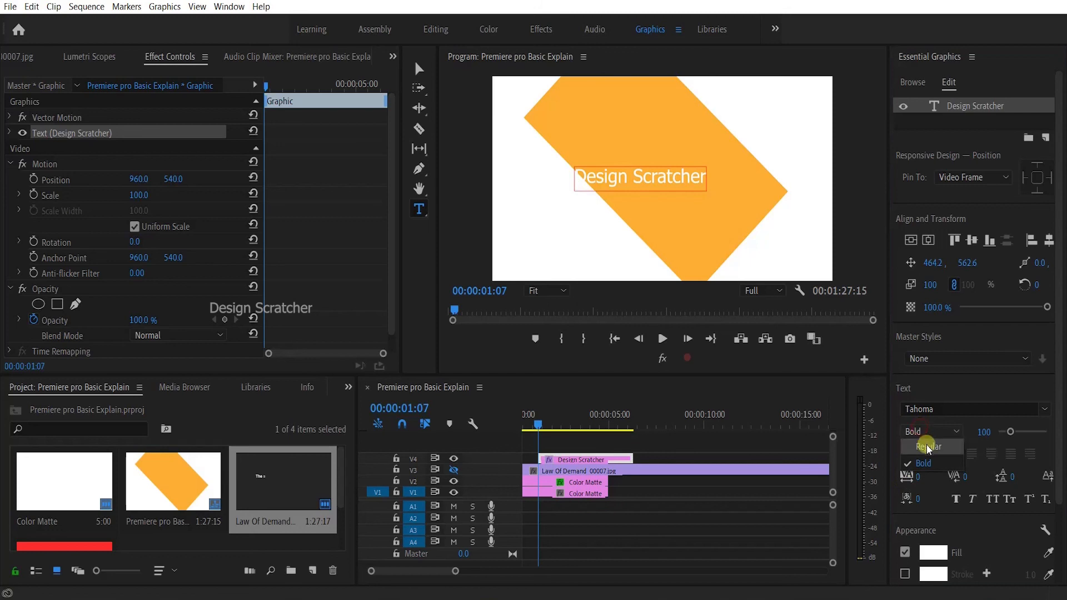
pyautogui.click(927, 447)
# Toggle the Design Scratcher text's stroke and fill to demonstrate them, leaving the fill on and the stroke off.
pyautogui.scroll(-1, 953, 475)
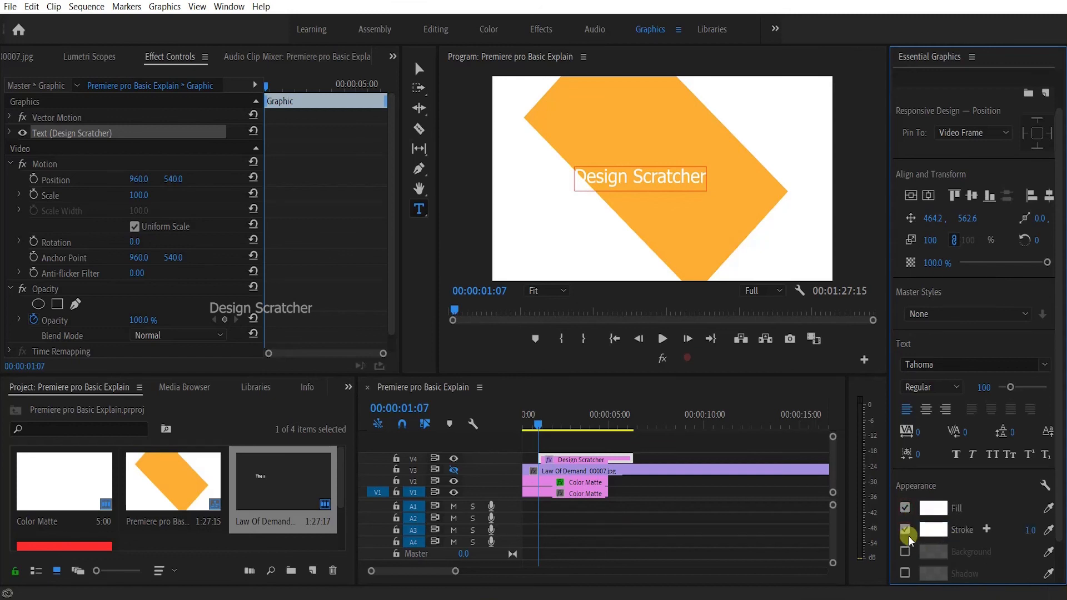
pyautogui.scroll(2, 954, 112)
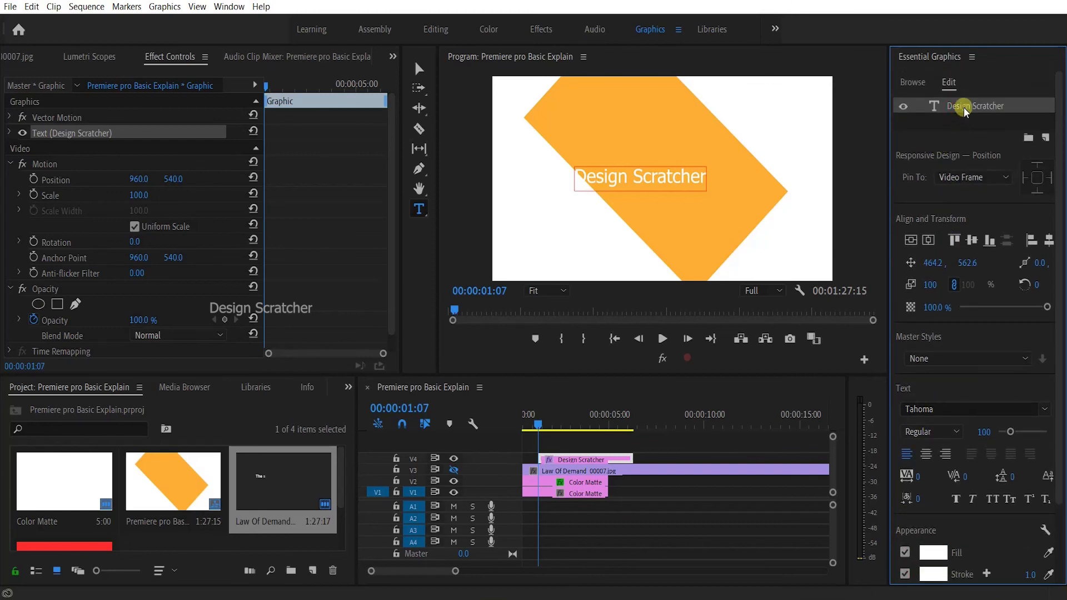
pyautogui.doubleClick(964, 109)
pyautogui.scroll(-2, 918, 510)
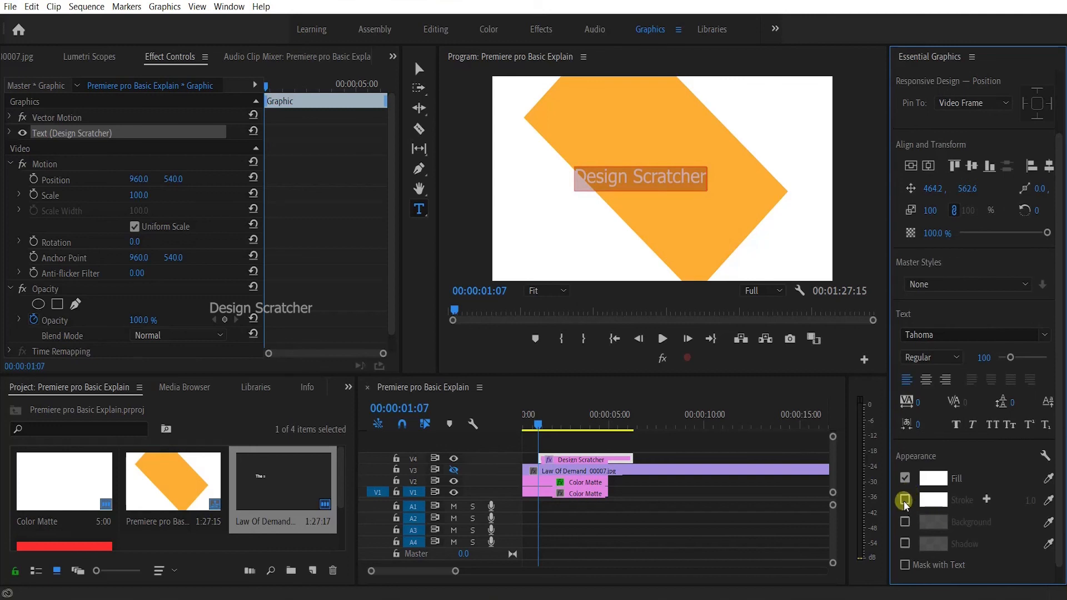
pyautogui.click(904, 478)
pyautogui.click(905, 477)
pyautogui.click(905, 499)
pyautogui.scroll(3, 1002, 490)
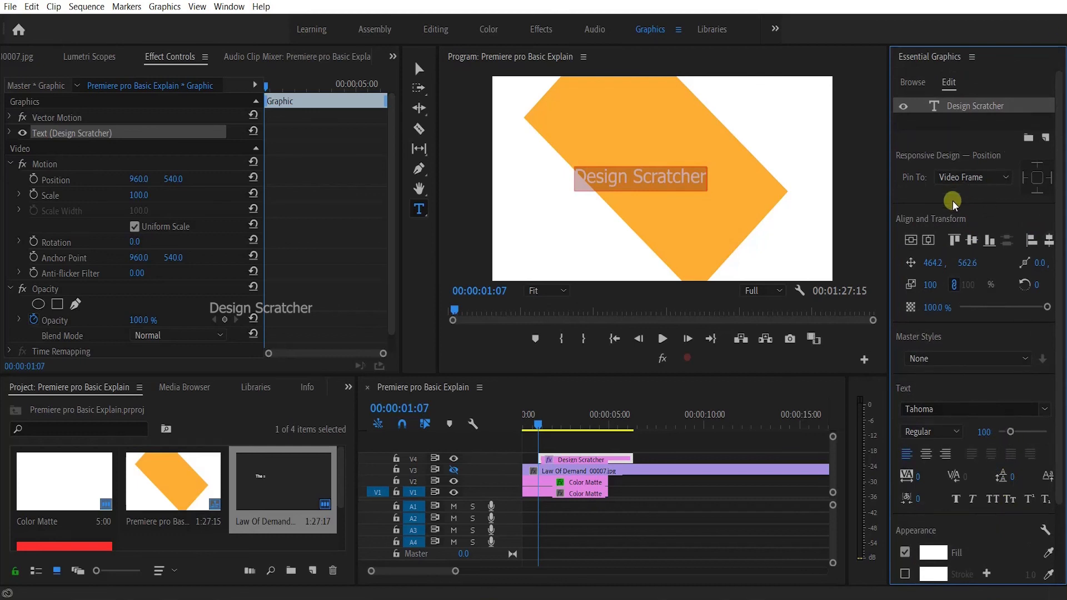
# Examine the new layer types and the My Templates browser in Essential Graphics without adding anything.
pyautogui.click(1046, 136)
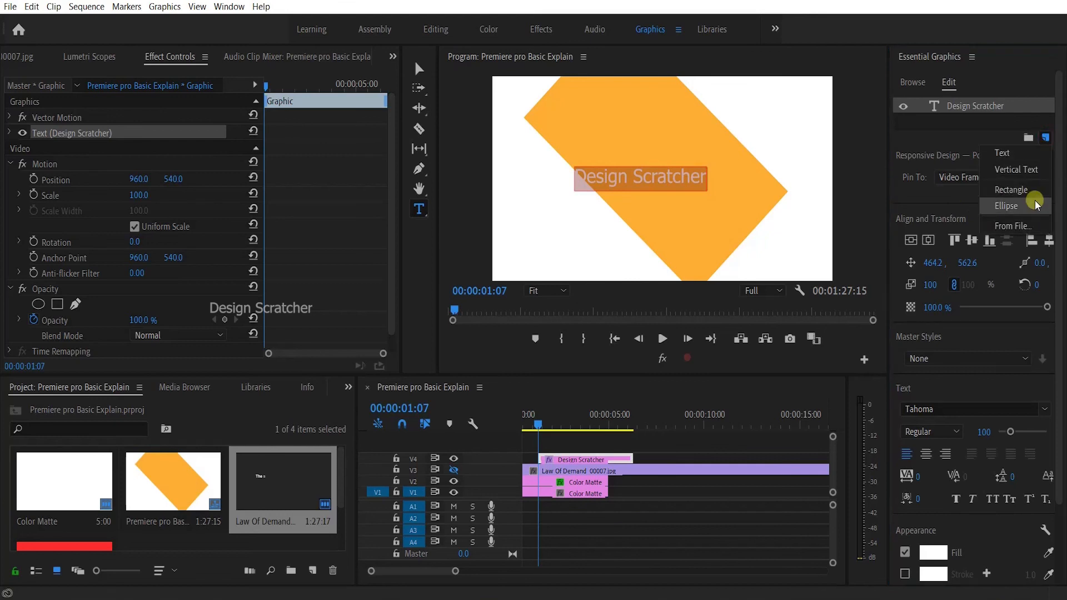
pyautogui.click(947, 122)
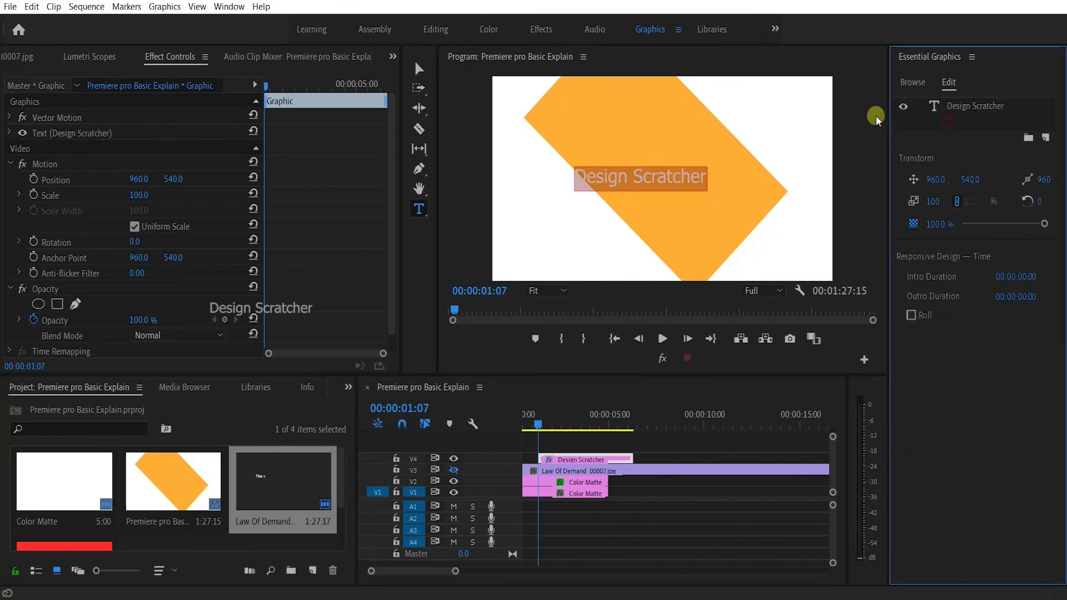
pyautogui.click(912, 81)
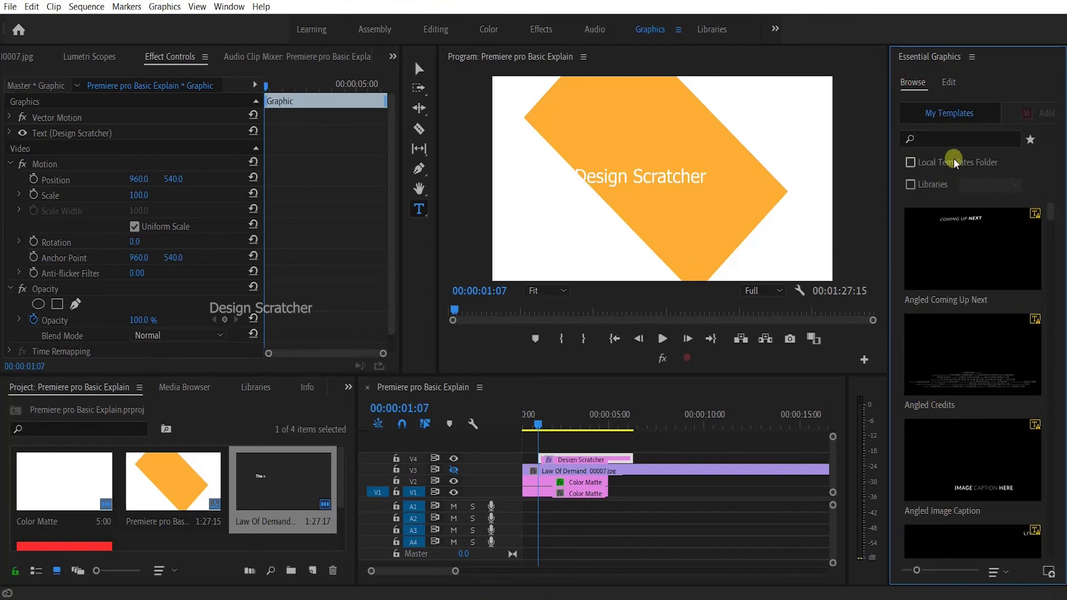
pyautogui.click(948, 81)
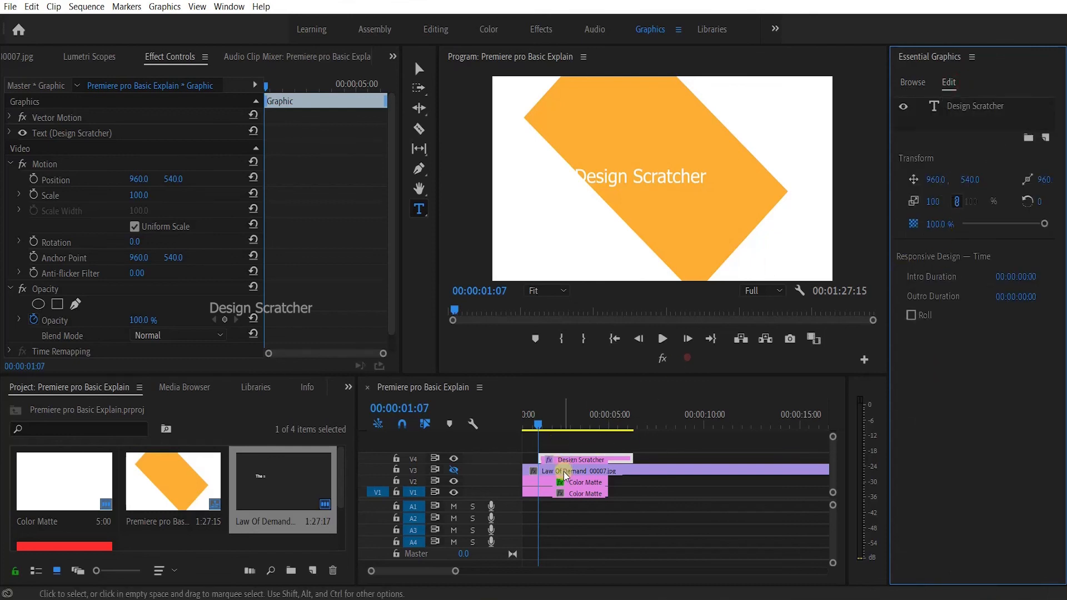
# Turn off timeline snapping and split the V3 Law Of Demand and V2 Color Matte clips near 4 seconds with the Razor tool.
pyautogui.click(405, 426)
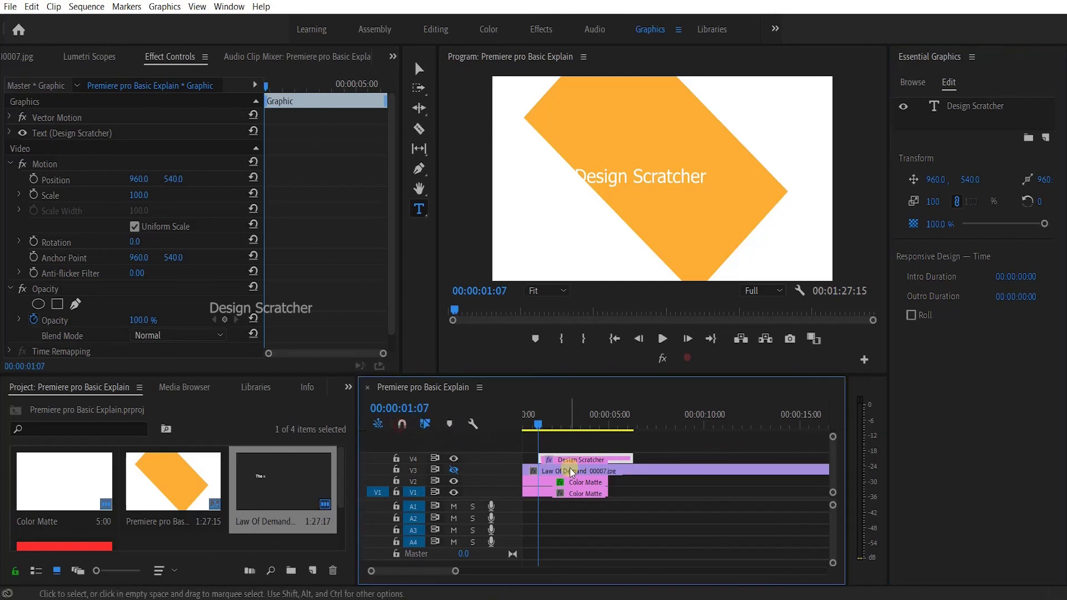
pyautogui.click(418, 129)
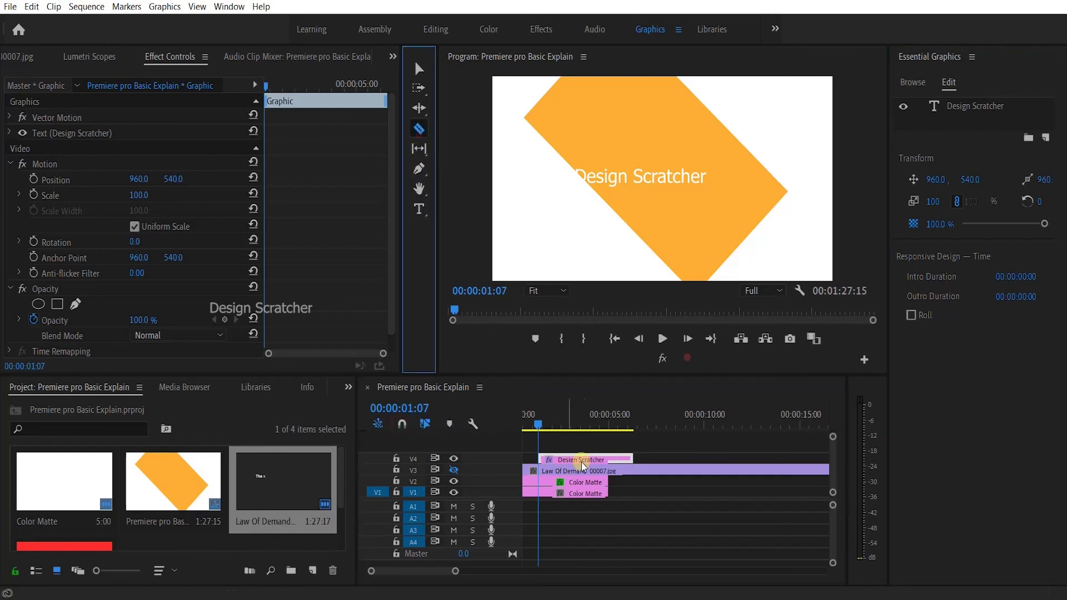
pyautogui.click(588, 478)
pyautogui.click(587, 466)
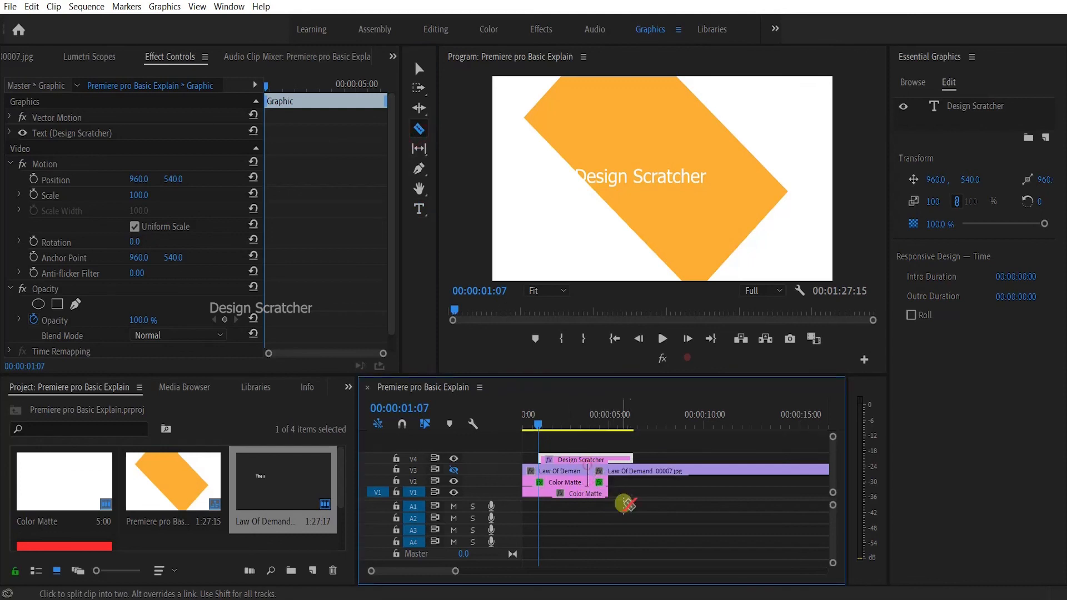
# Try to move the second Law Of Demand piece against the first without snapping, and undo the move.
pyautogui.click(420, 69)
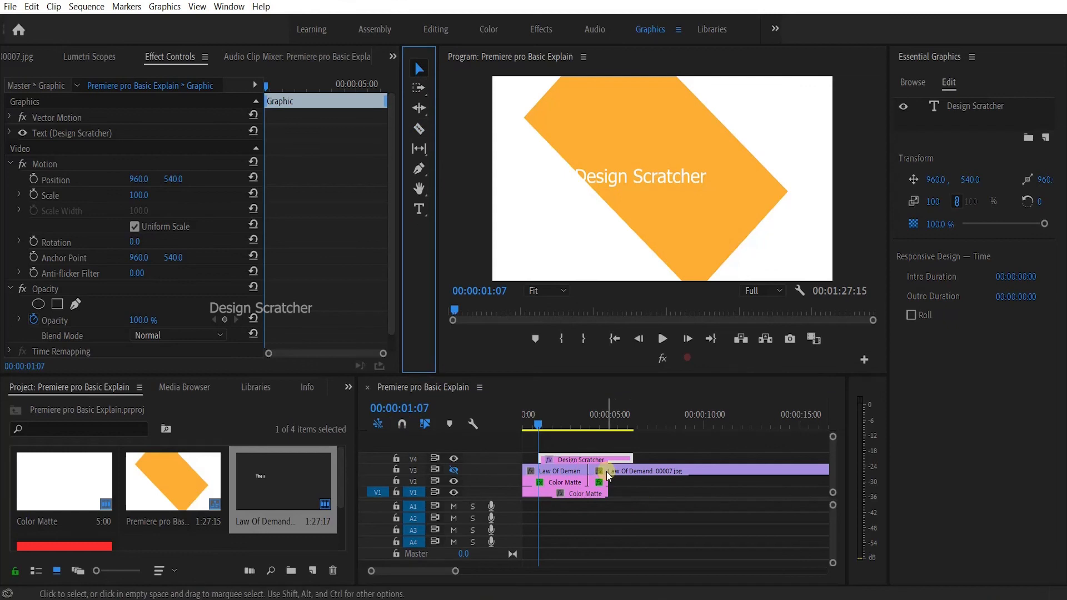
pyautogui.moveTo(602, 470); pyautogui.dragTo(560, 475)
pyautogui.scroll(5, 591, 473)
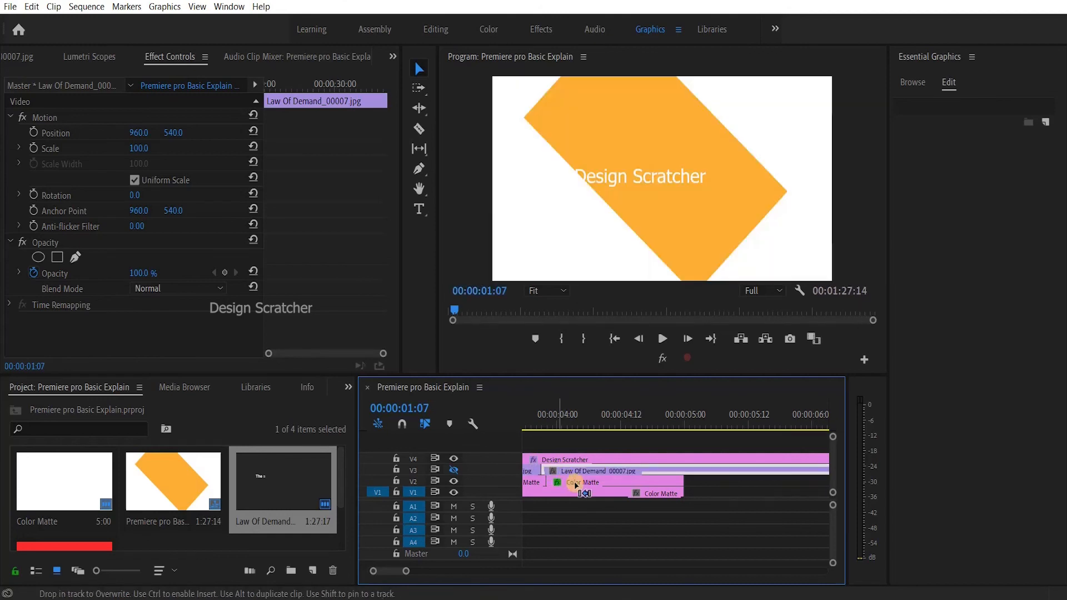
pyautogui.hotkey('ctrl', 'z')
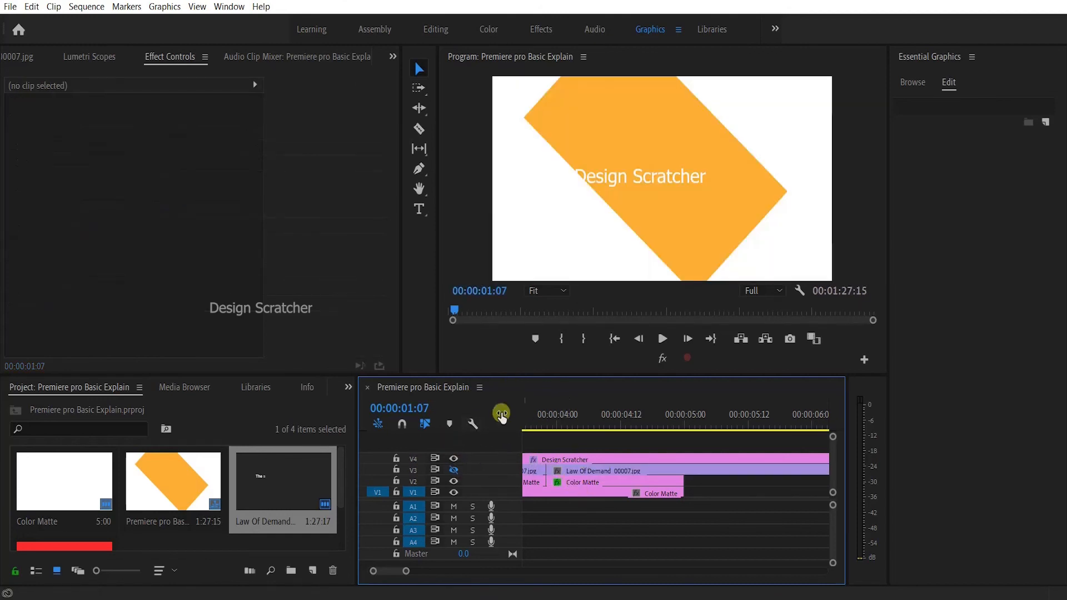
# Turn timeline snapping back on and move the second Law Of Demand piece on V3 to start where the Design Scratcher graphic ends.
pyautogui.click(401, 424)
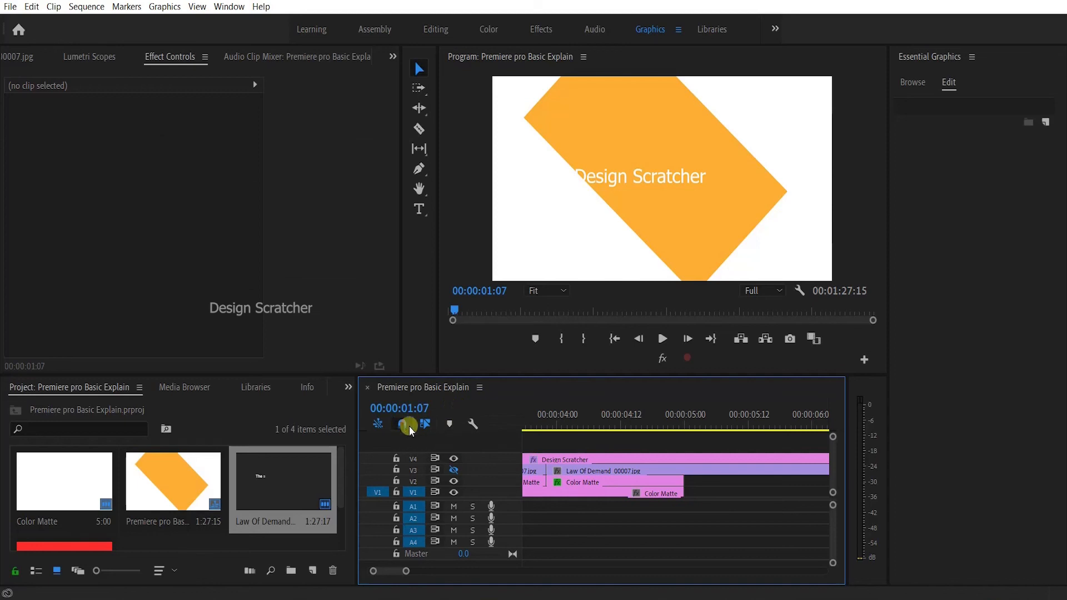
pyautogui.moveTo(562, 471); pyautogui.dragTo(638, 470)
pyautogui.scroll(-6, 562, 487)
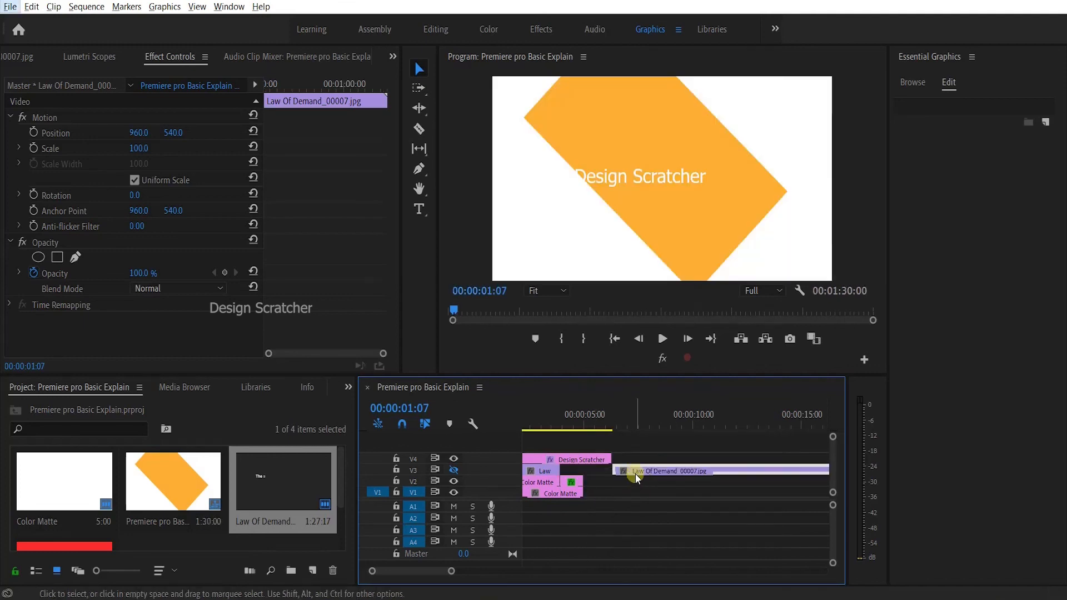
# Undo the last move of the second Law Of Demand piece and examine the timeline display settings without changing them.
pyautogui.hotkey('ctrl', 'z')
pyautogui.scroll(-2, 626, 484)
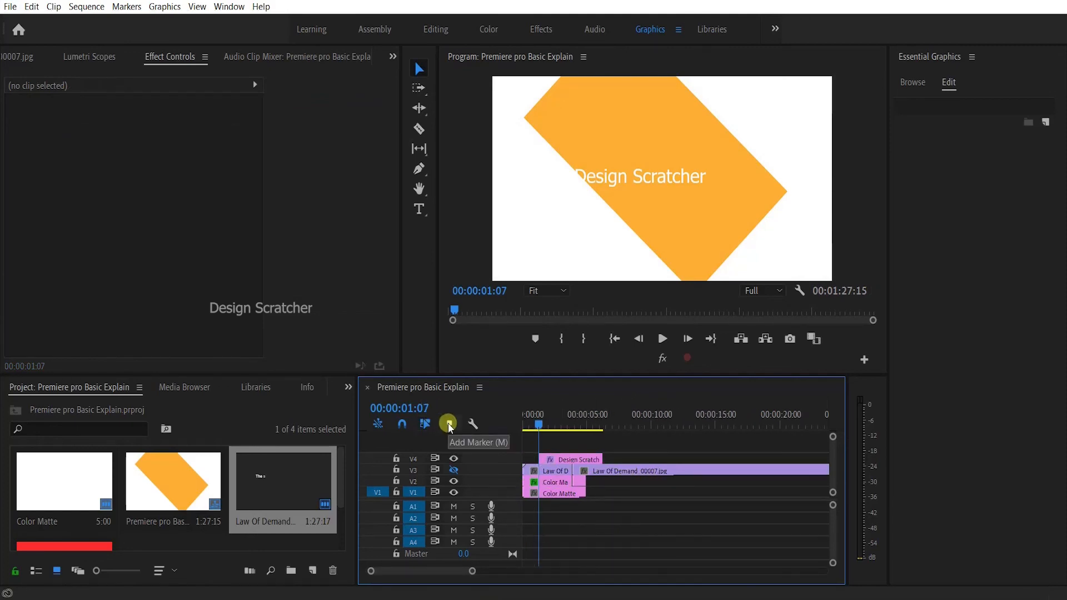
pyautogui.click(477, 424)
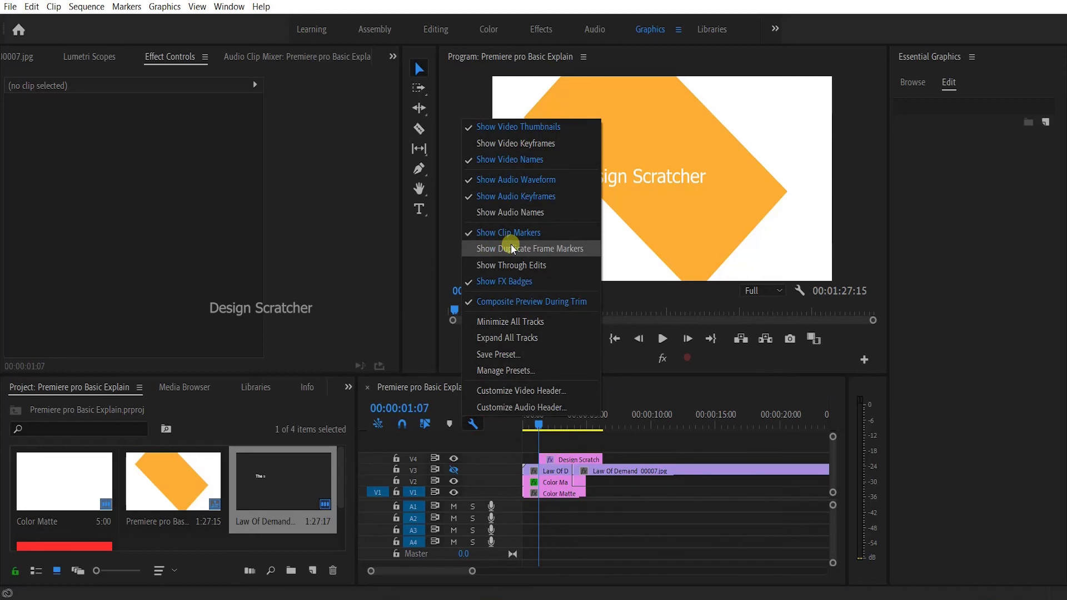
pyautogui.click(621, 473)
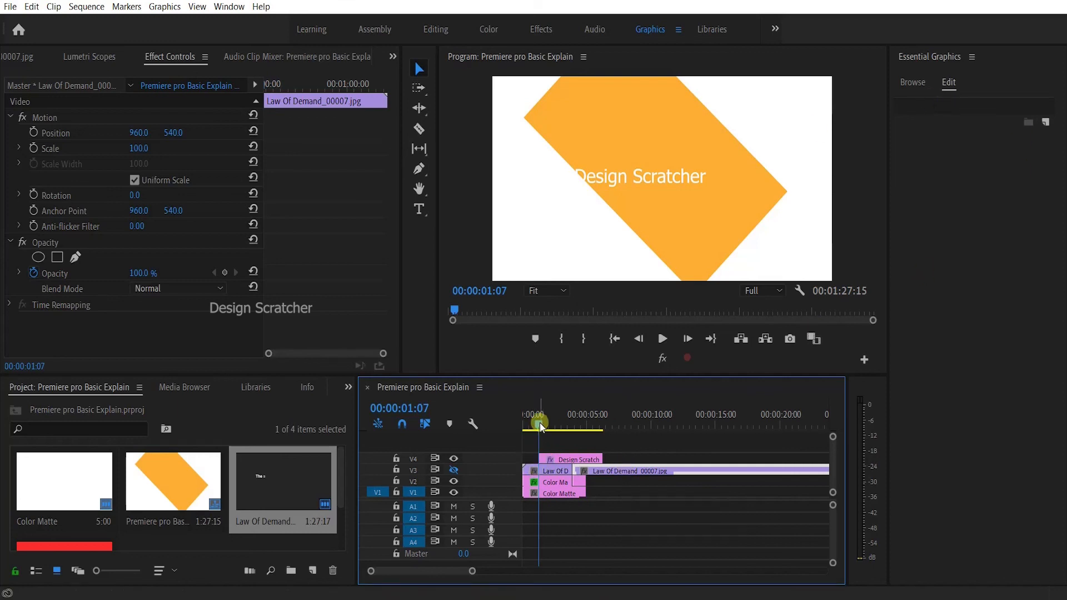
# Move the playhead to 00:00:03:19 and examine the Automate To Sequence settings without applying them.
pyautogui.moveTo(547, 425); pyautogui.dragTo(572, 436)
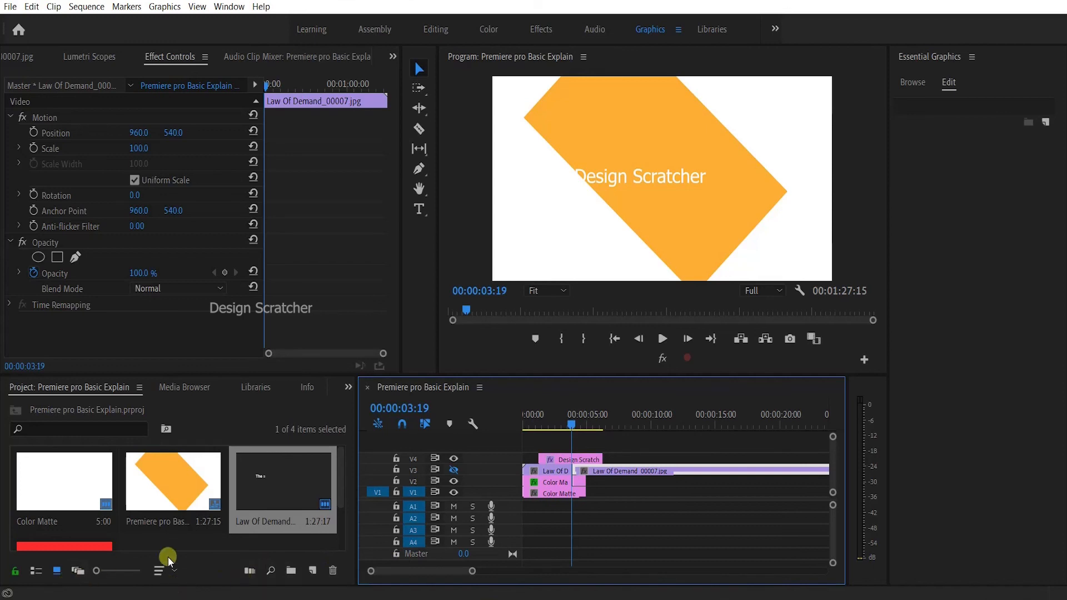
pyautogui.click(250, 569)
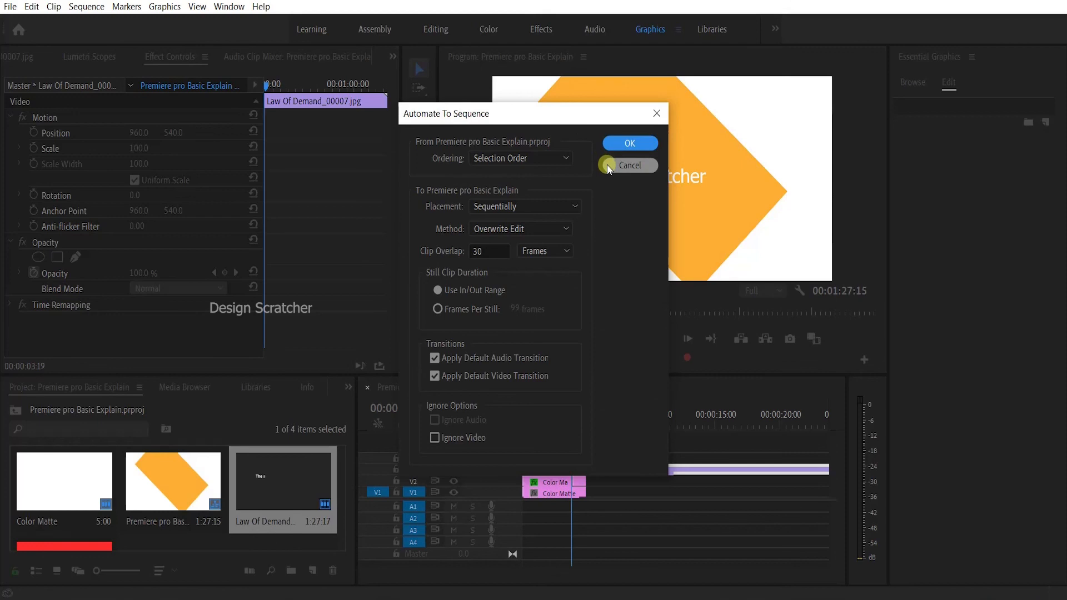
pyautogui.press('Return')
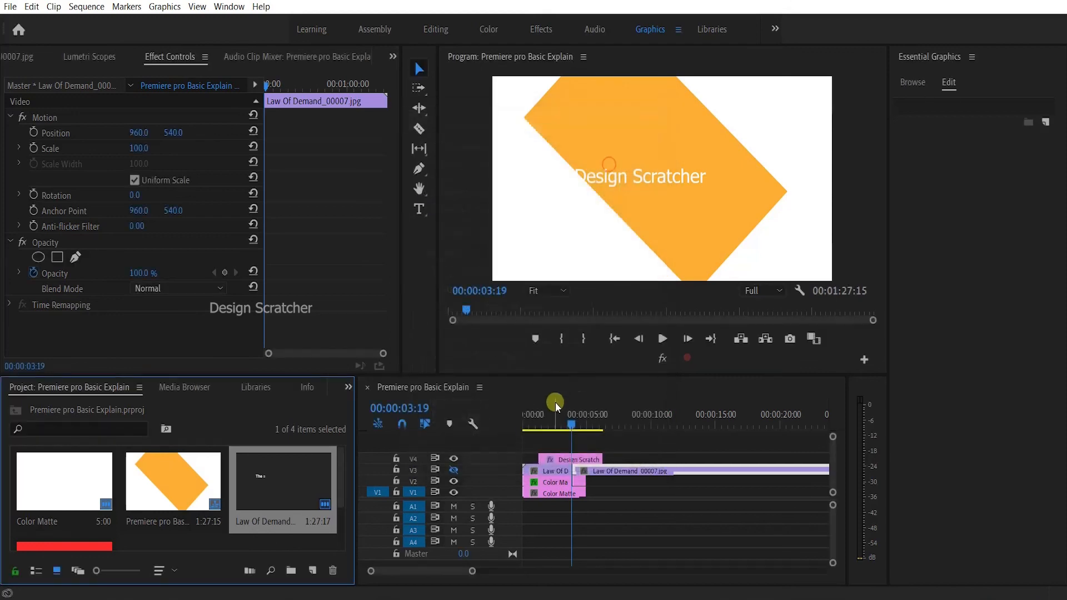
# Show the Law Of Demand clip in the Source monitor, then examine the Home screen's recent projects and the additional workspaces.
pyautogui.click(17, 56)
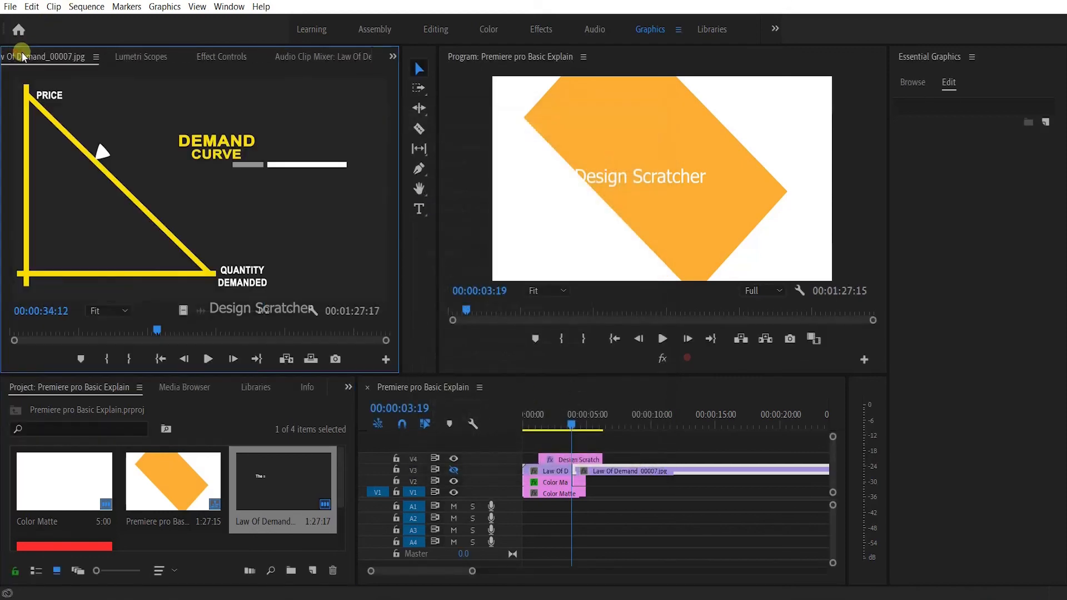
pyautogui.click(20, 31)
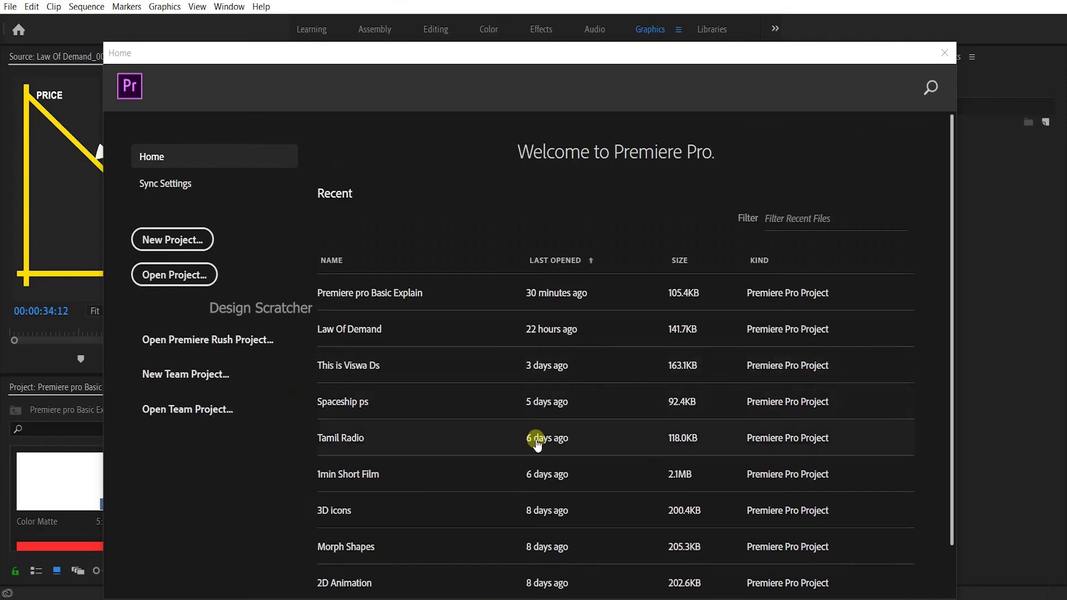
pyautogui.scroll(-2, 536, 440)
pyautogui.scroll(2, 536, 440)
pyautogui.click(944, 53)
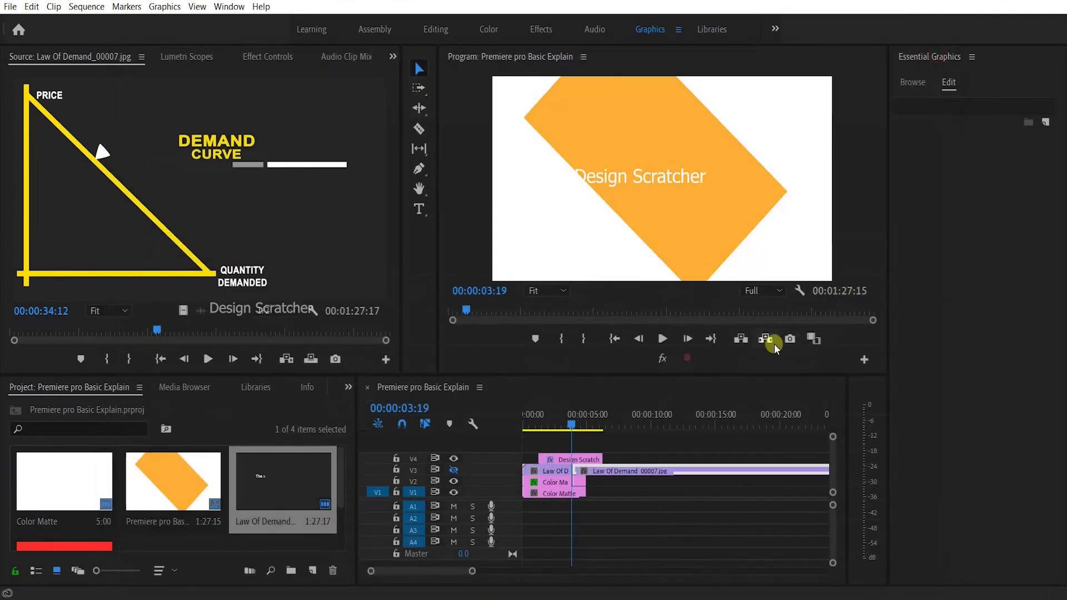
pyautogui.click(775, 29)
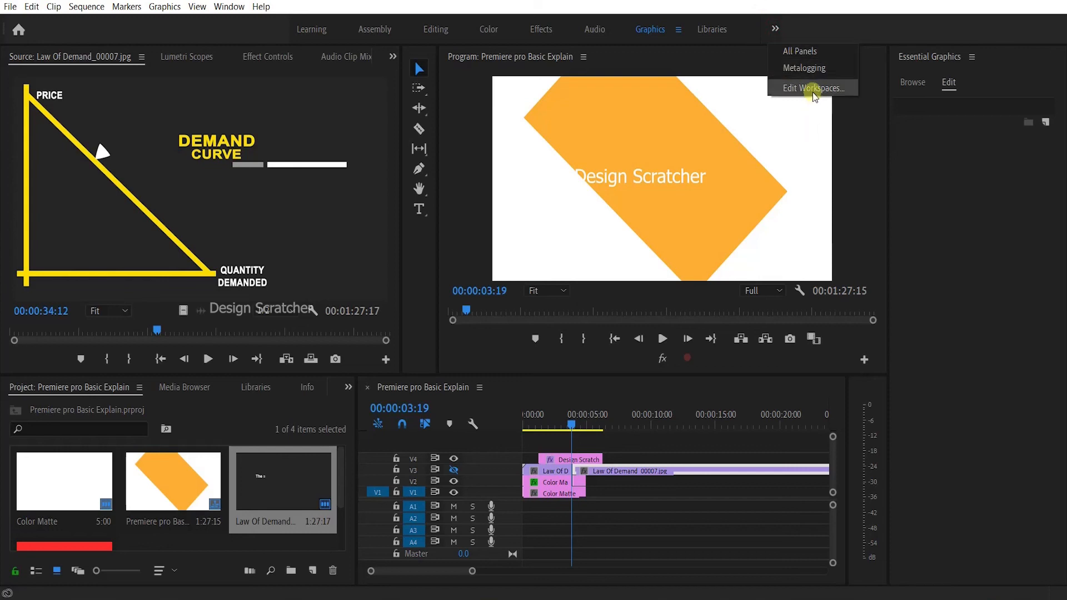
pyautogui.click(835, 25)
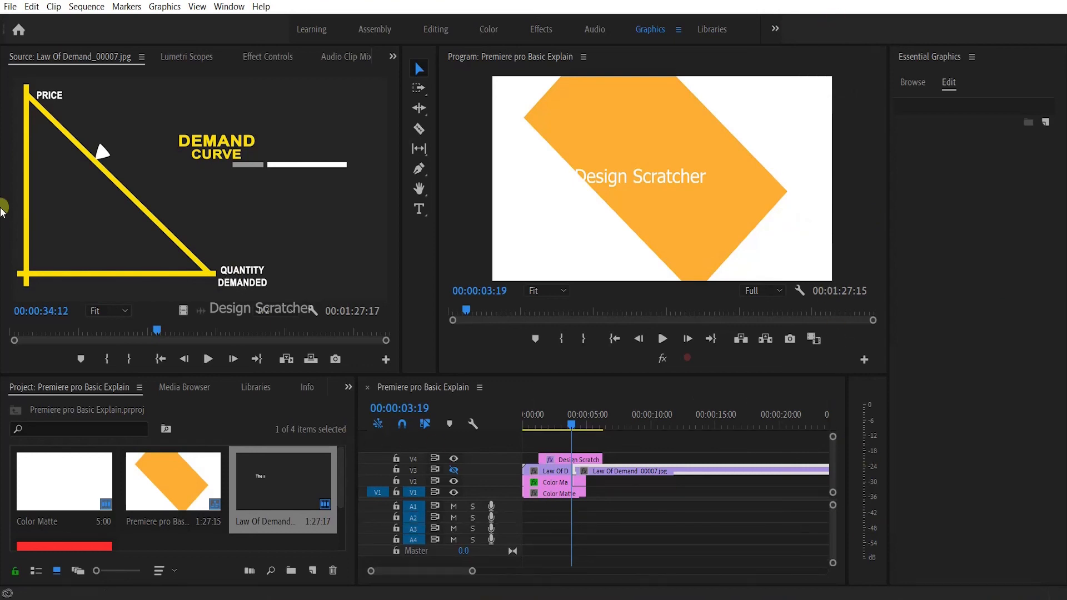
pyautogui.click(75, 5)
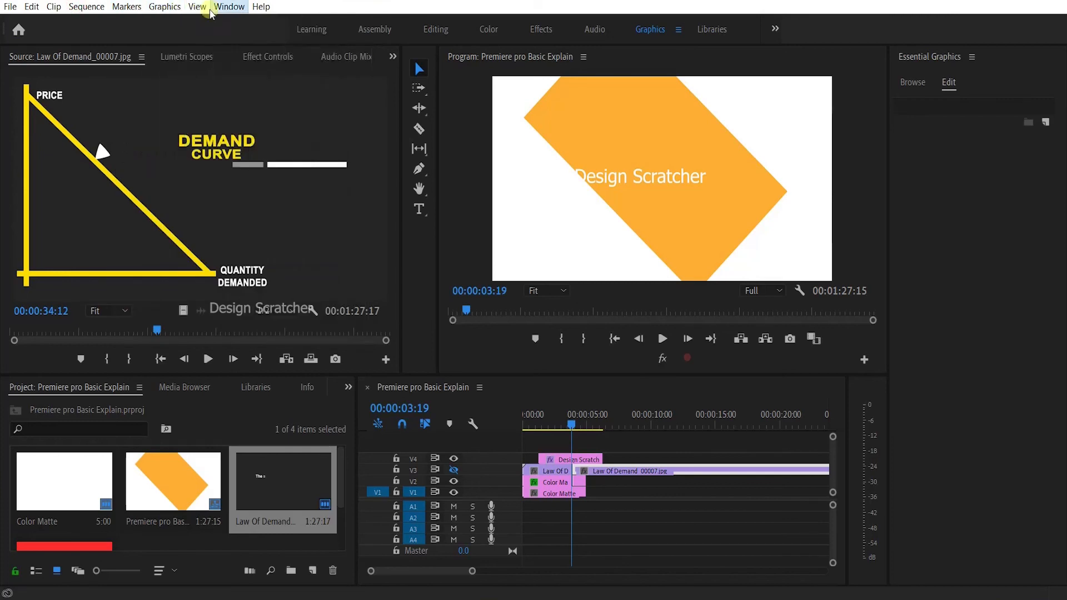
pyautogui.click(11, 8)
pyautogui.click(11, 7)
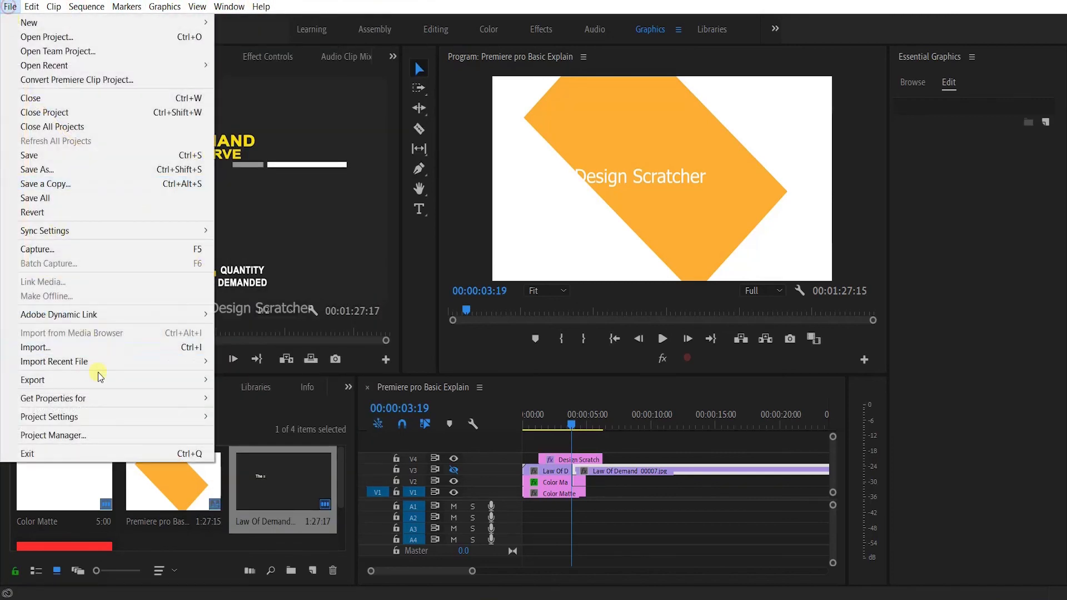
pyautogui.moveTo(95, 379)
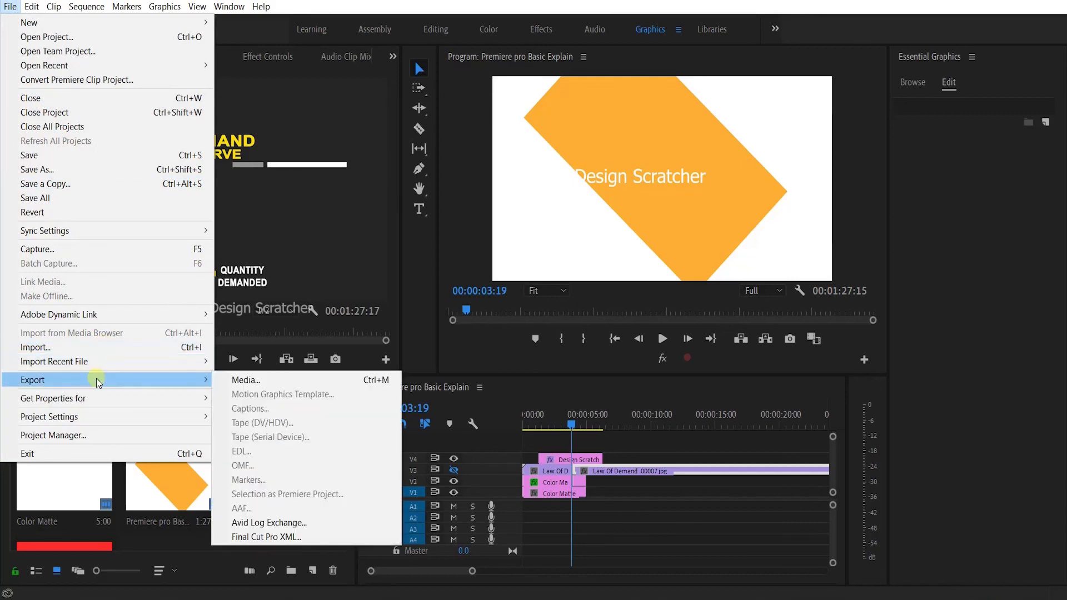
pyautogui.click(239, 380)
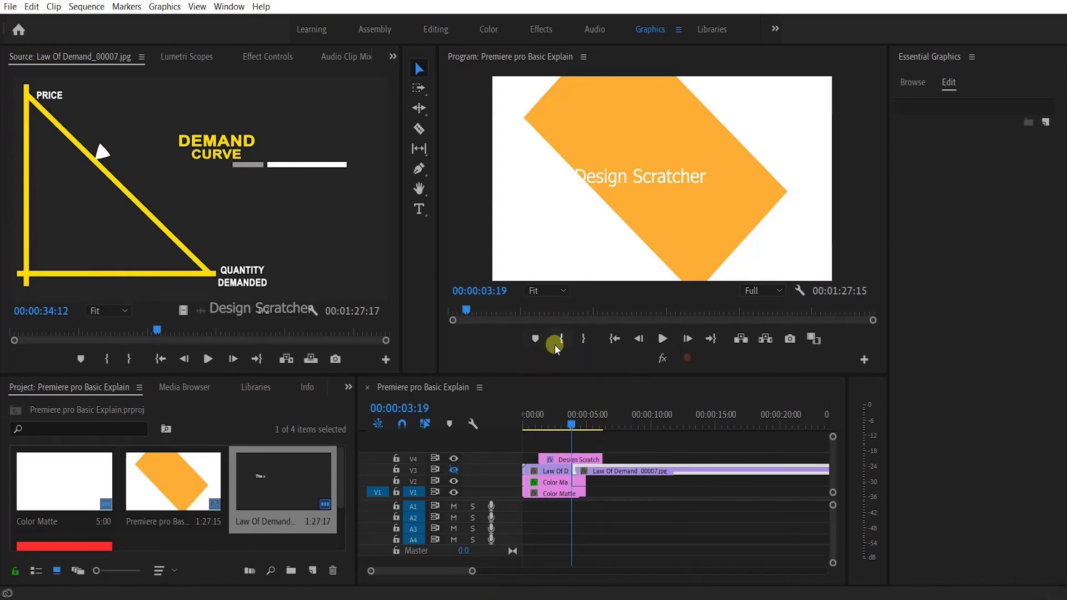
# Place the timeline playhead at 00:00:01:23 and open the media export settings for the Premiere pro Basic Explain sequence.
pyautogui.click(548, 426)
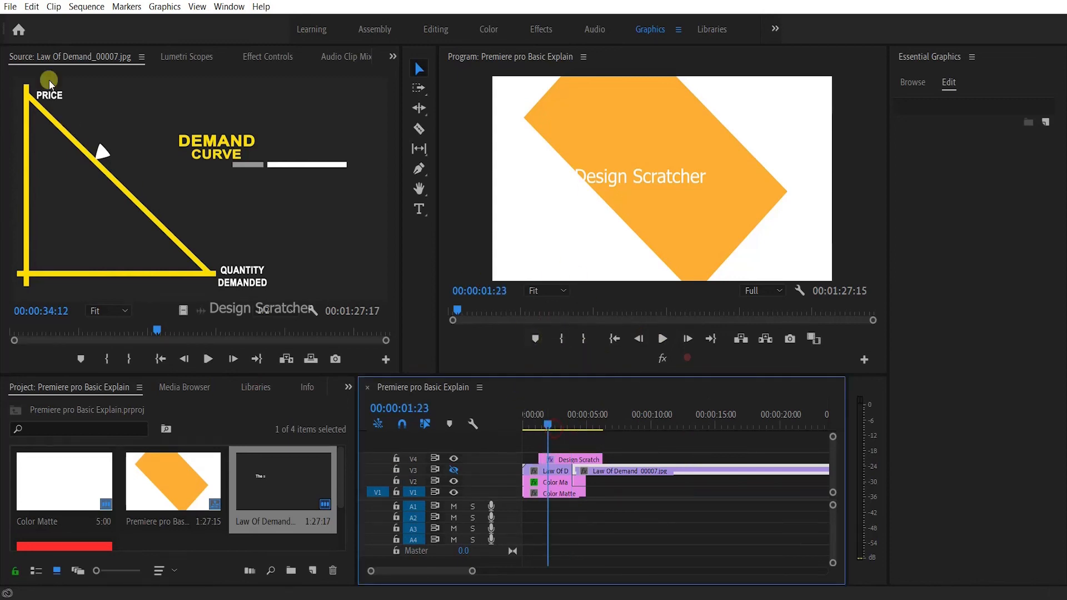
pyautogui.click(4, 3)
pyautogui.click(4, 3)
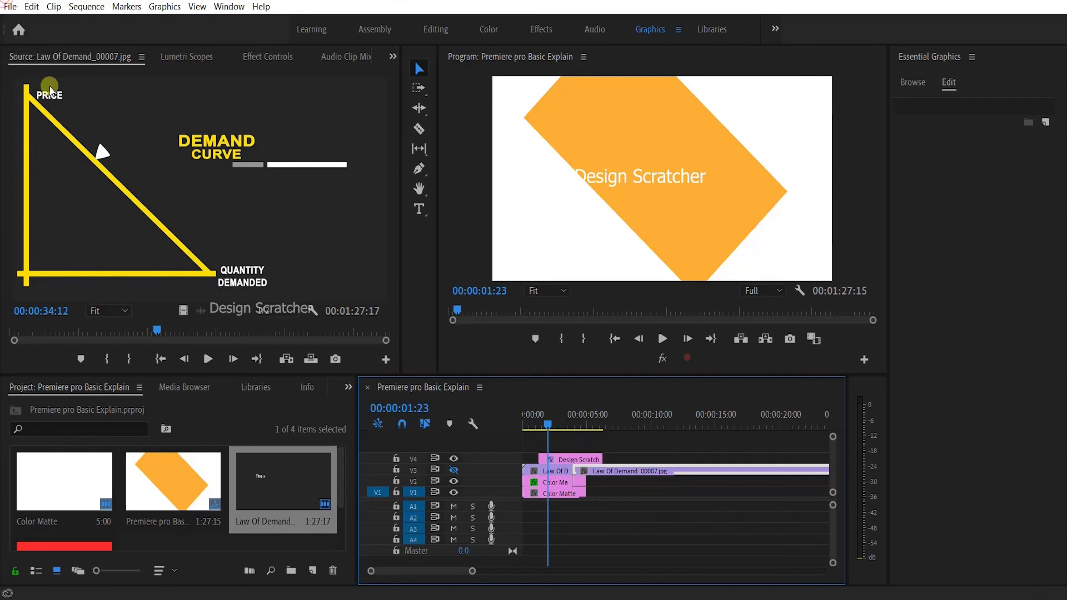
pyautogui.click(11, 7)
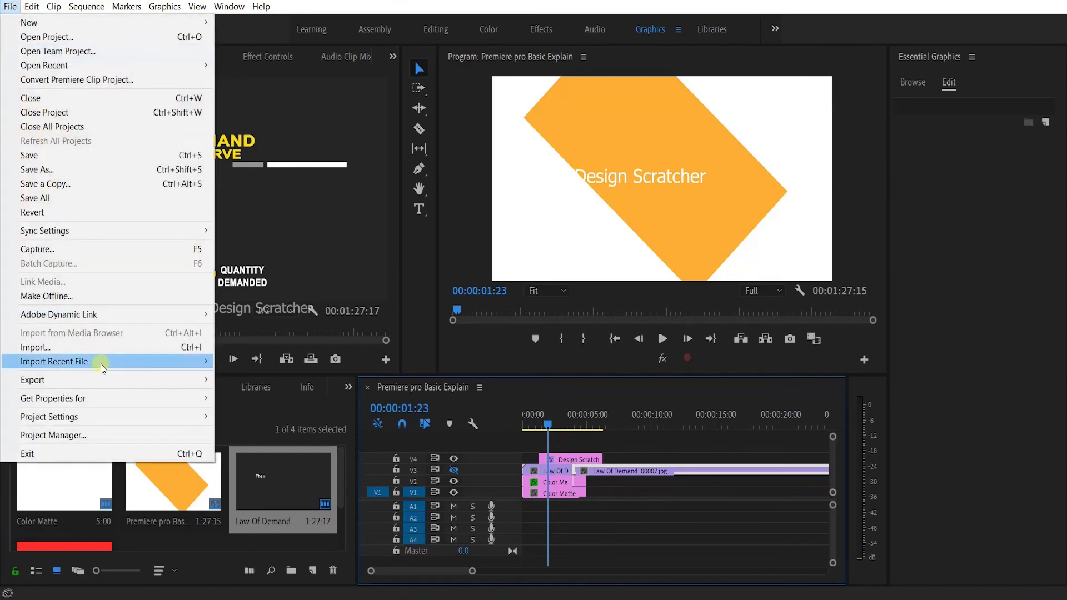
pyautogui.moveTo(100, 379)
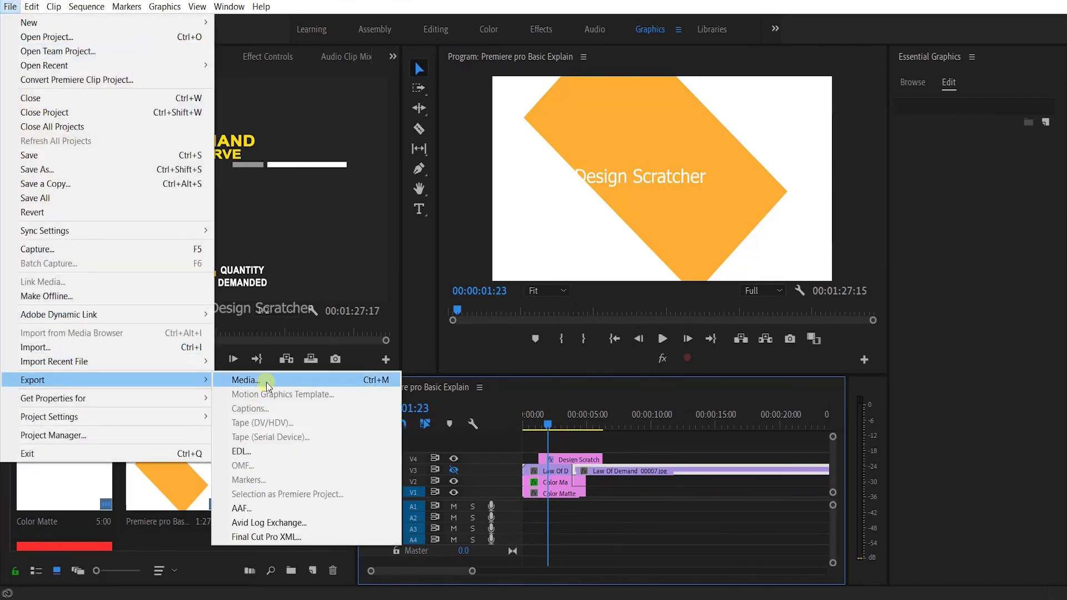
pyautogui.click(266, 383)
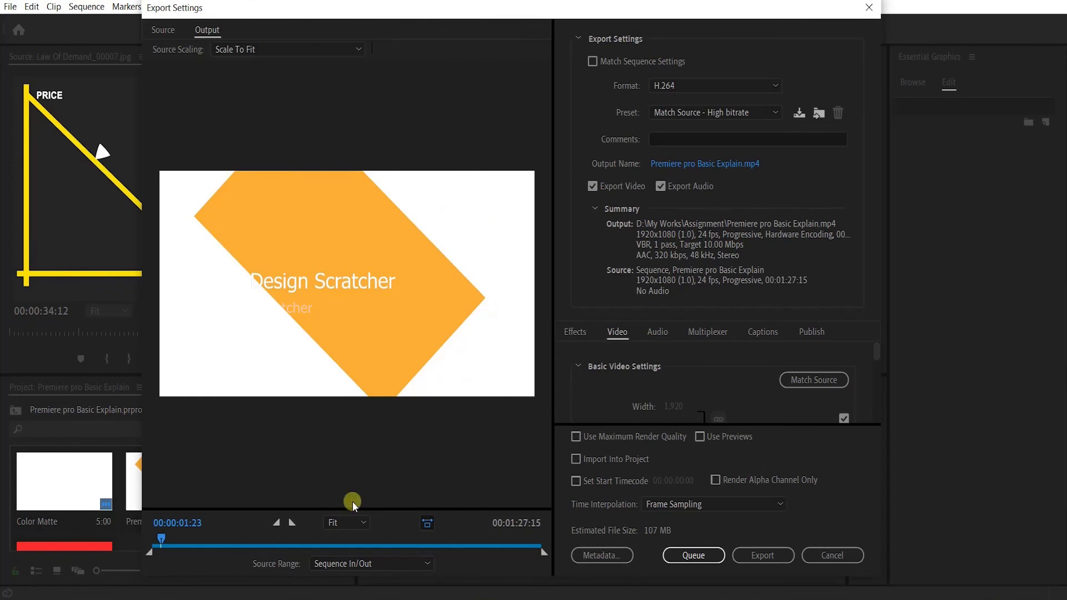
# Scrub the export preview to 00:00:03:15 and examine the format and preset choices, keeping H.264 and Match Source - High bitrate.
pyautogui.moveTo(191, 547); pyautogui.dragTo(165, 535)
pyautogui.click(666, 87)
pyautogui.click(678, 87)
pyautogui.click(677, 88)
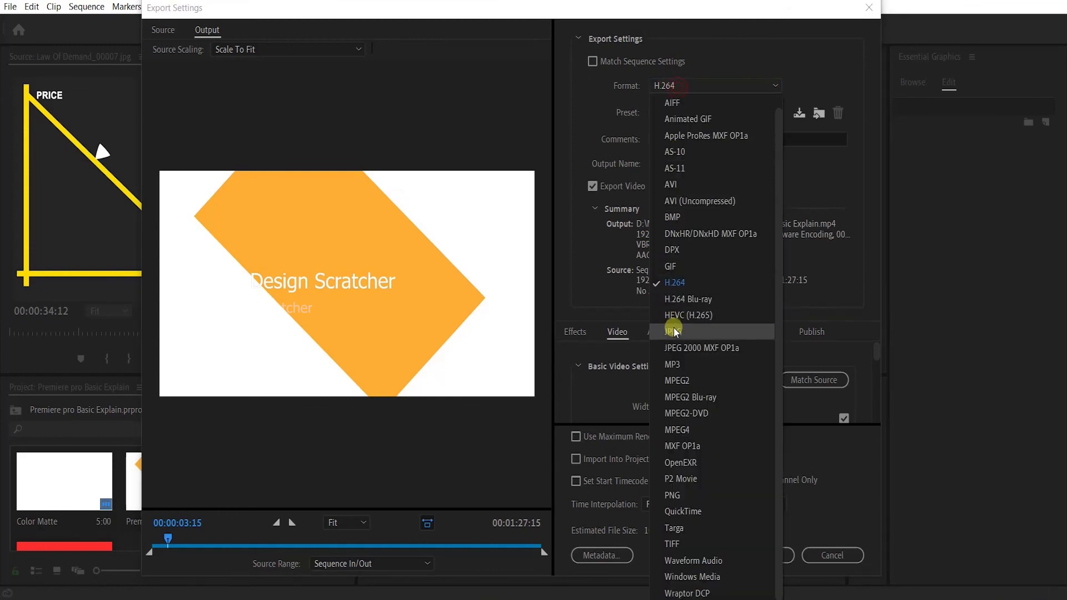
pyautogui.scroll(1, 673, 328)
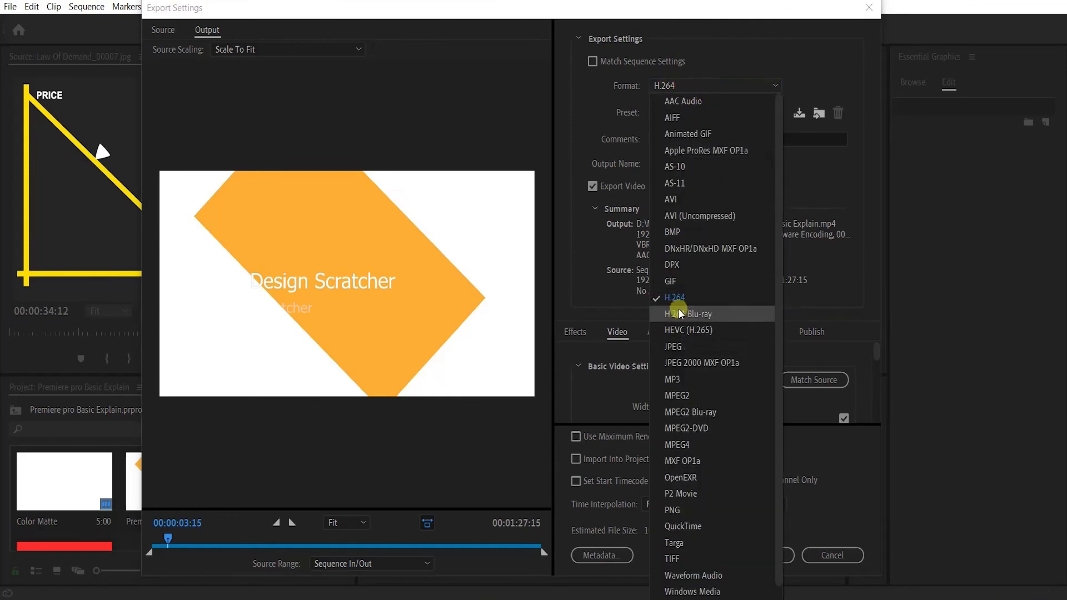
pyautogui.click(724, 57)
pyautogui.click(693, 112)
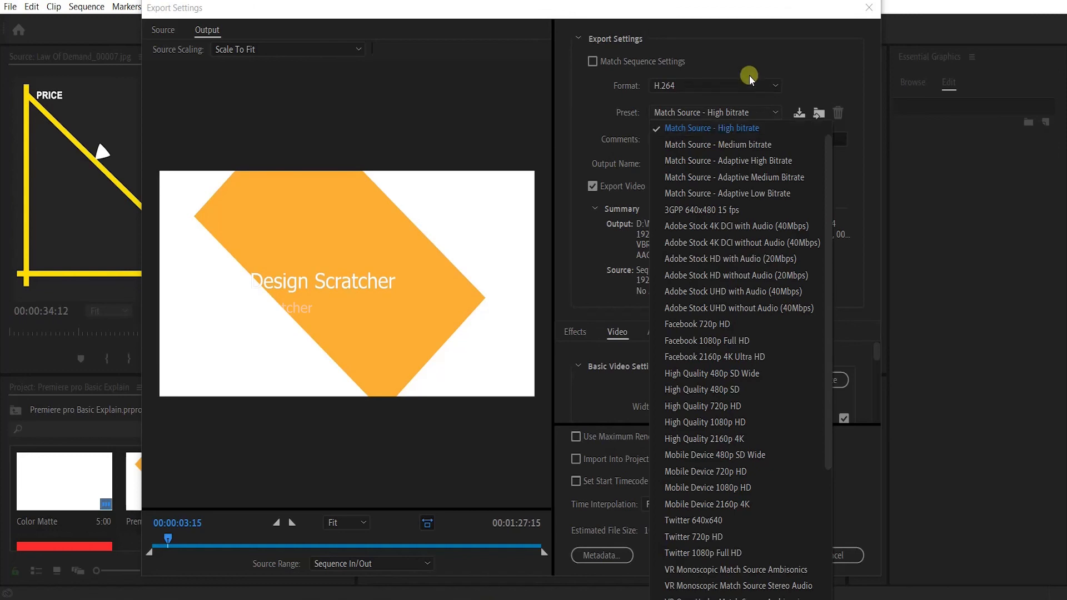
pyautogui.click(773, 62)
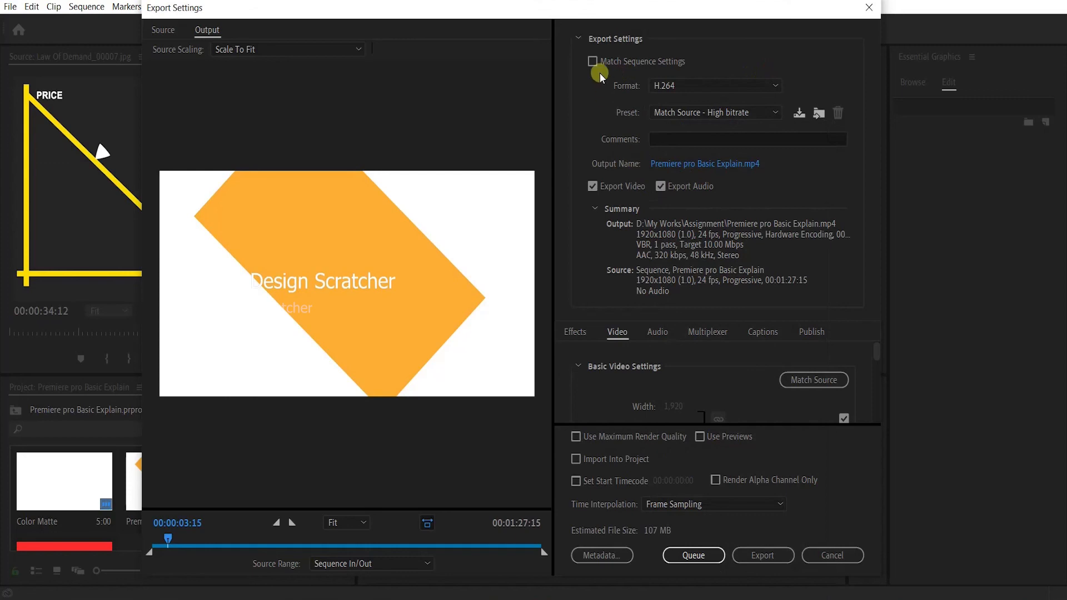
# Set the output file to Premiere pro Basic Explain.mp4 in the Assignment folder and toggle Export Video and Export Audio off and on.
pyautogui.click(682, 163)
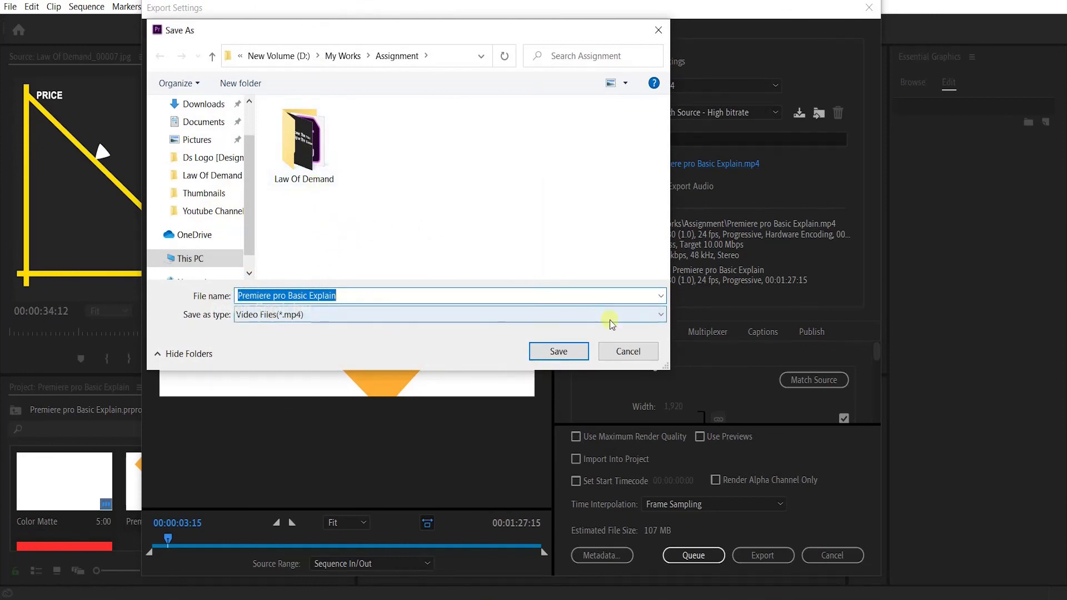
pyautogui.click(555, 351)
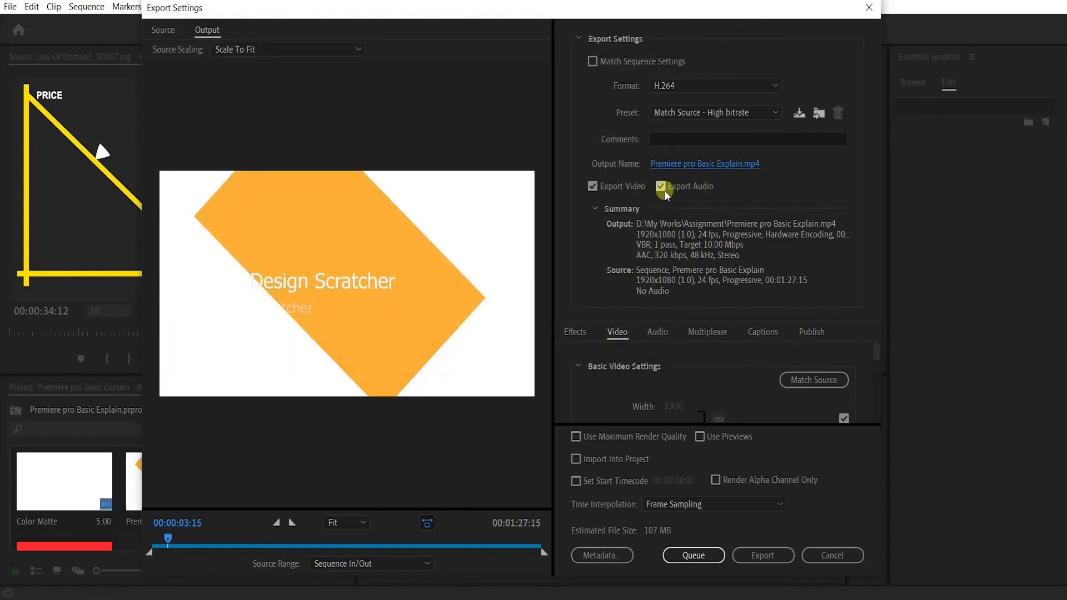
pyautogui.click(591, 187)
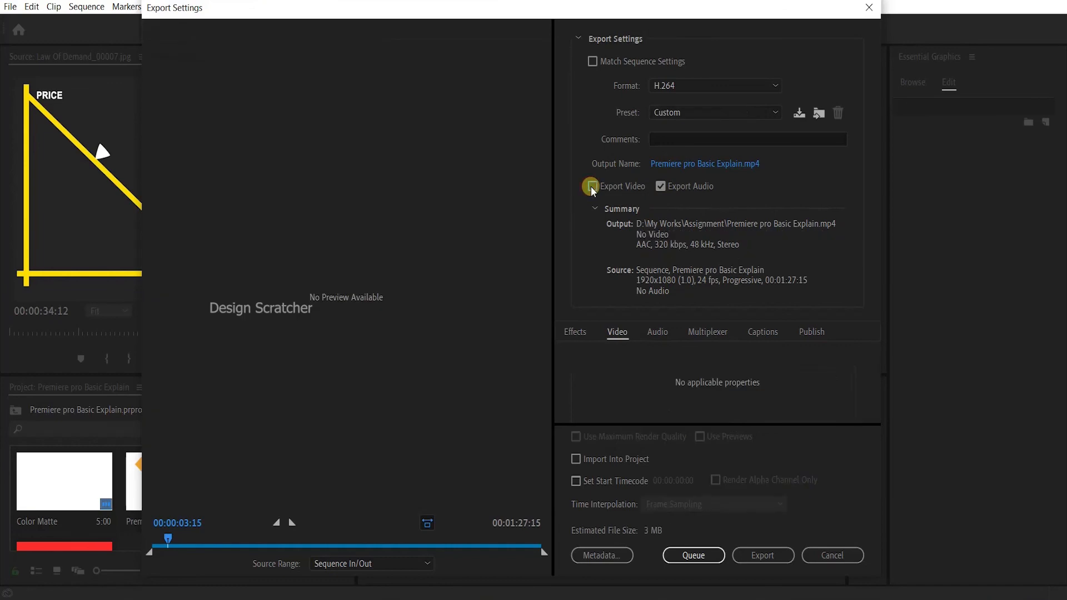
pyautogui.click(591, 186)
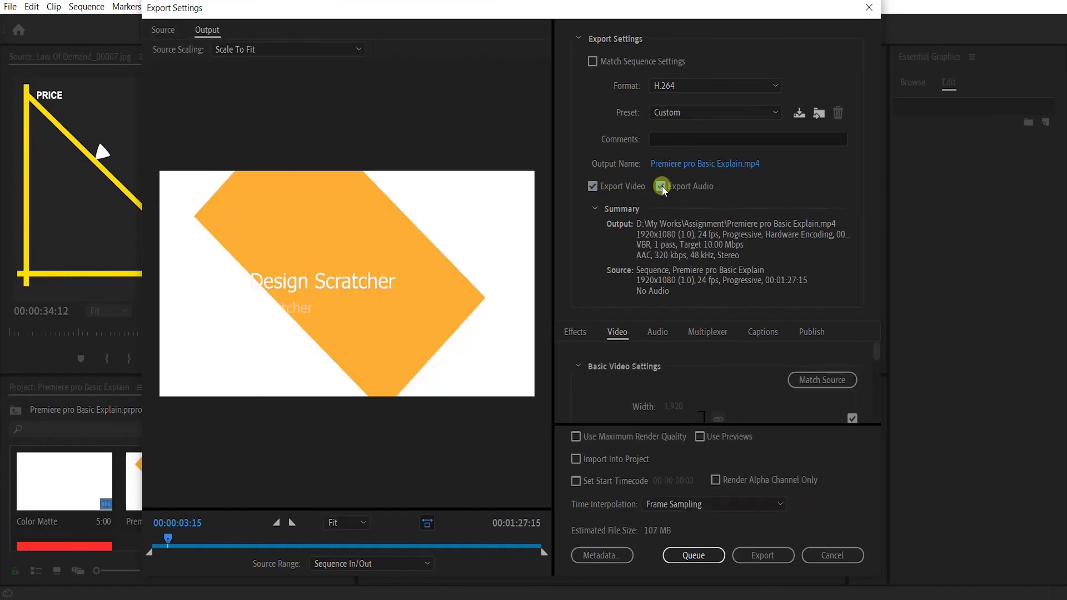
pyautogui.click(660, 186)
# Examine the Video, Audio, Multiplexer, Captions, Publish and Effects categories of the export settings.
pyautogui.scroll(-2, 691, 345)
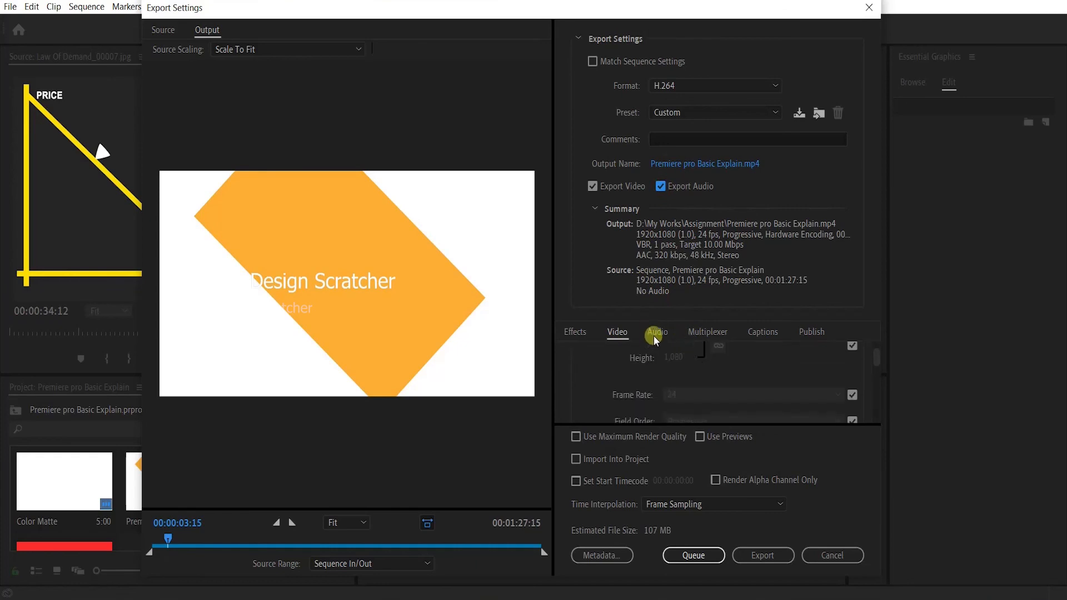
pyautogui.scroll(-3, 694, 371)
pyautogui.scroll(2, 694, 372)
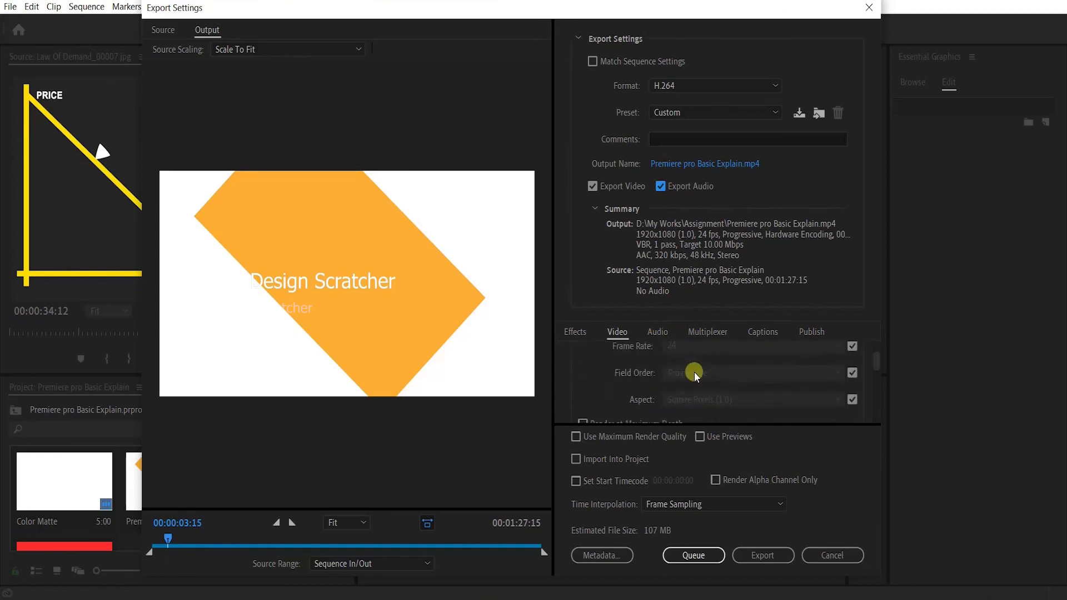
pyautogui.click(657, 331)
pyautogui.click(718, 334)
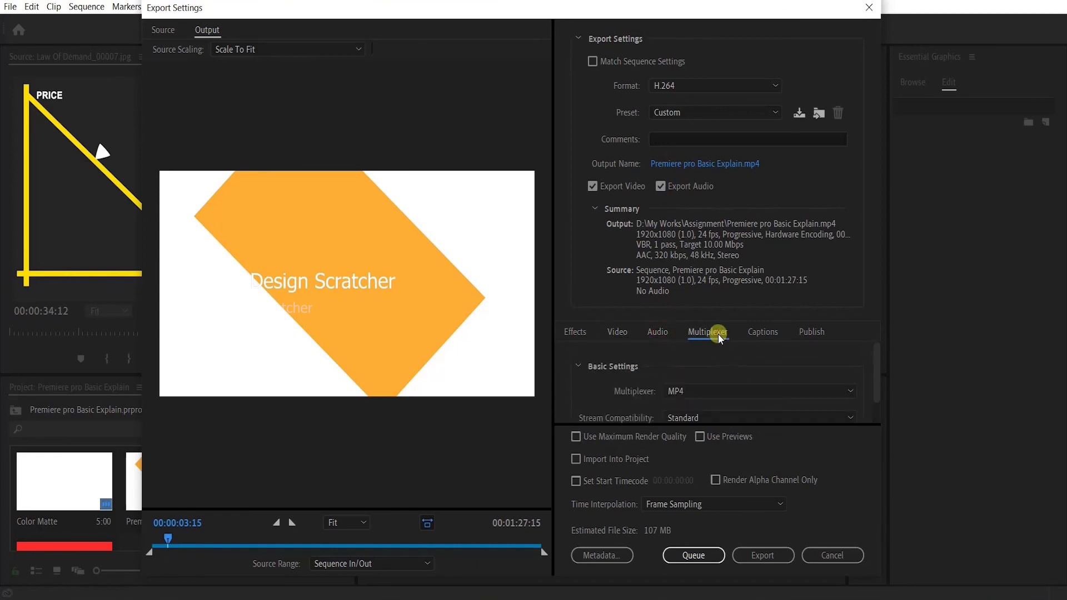
pyautogui.click(758, 335)
pyautogui.click(812, 331)
pyautogui.click(575, 331)
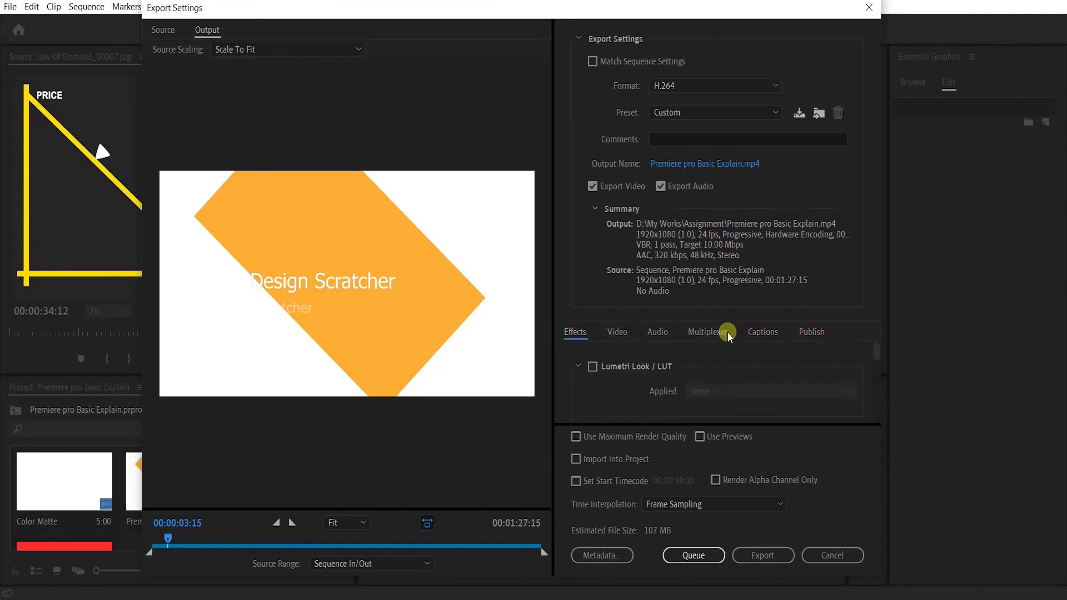
pyautogui.scroll(-2, 692, 378)
pyautogui.scroll(2, 685, 374)
pyautogui.scroll(-4, 672, 373)
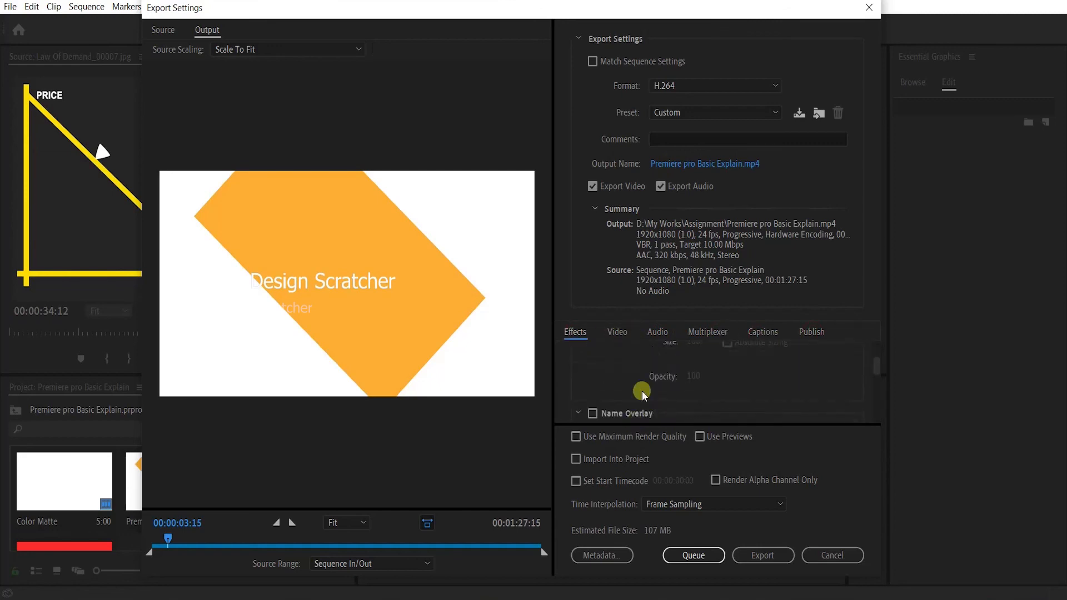
pyautogui.scroll(2, 654, 355)
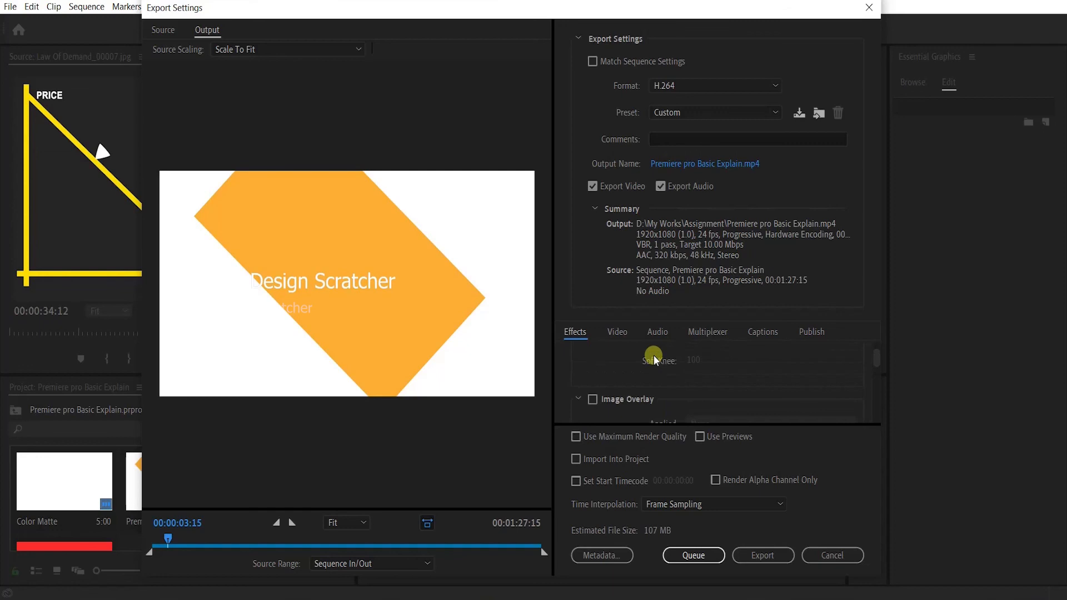
# Review the time interpolation choices, keeping Frame Sampling, and set the export preset to Match Source - High bitrate.
pyautogui.click(664, 504)
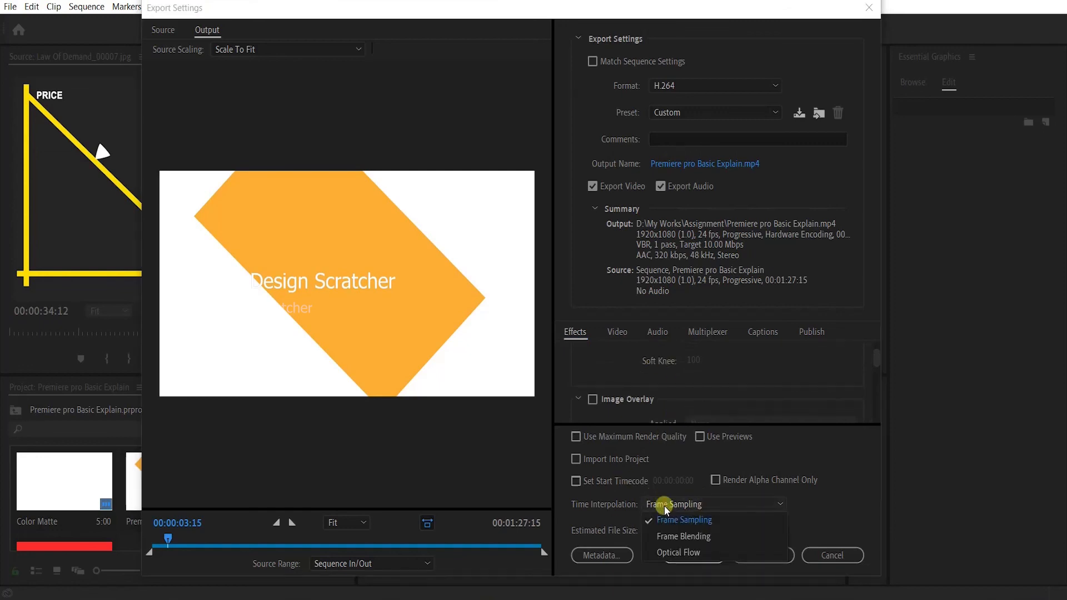
pyautogui.click(695, 504)
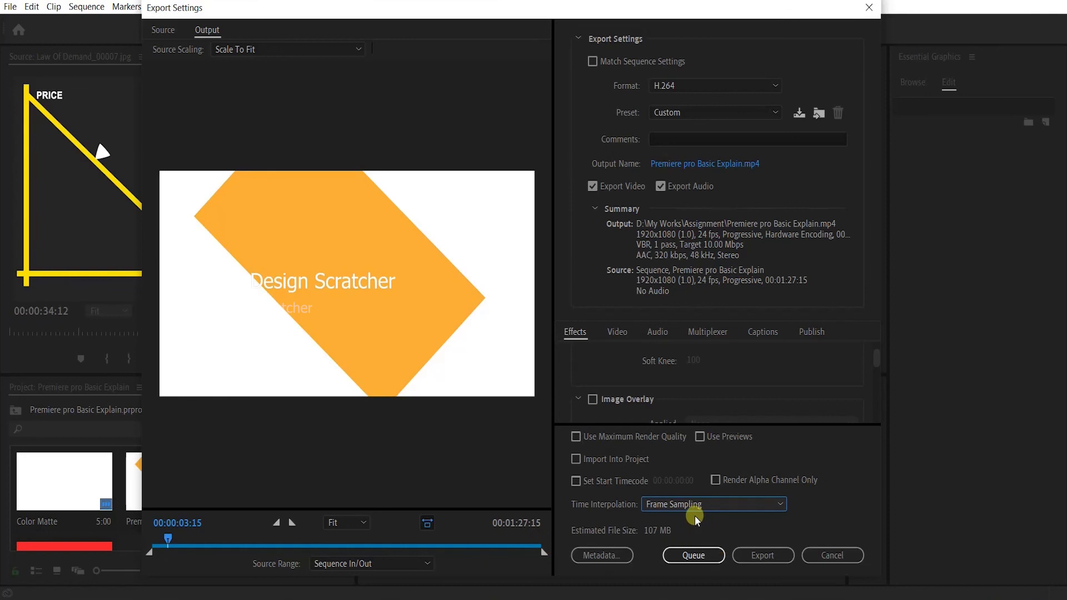
pyautogui.click(687, 112)
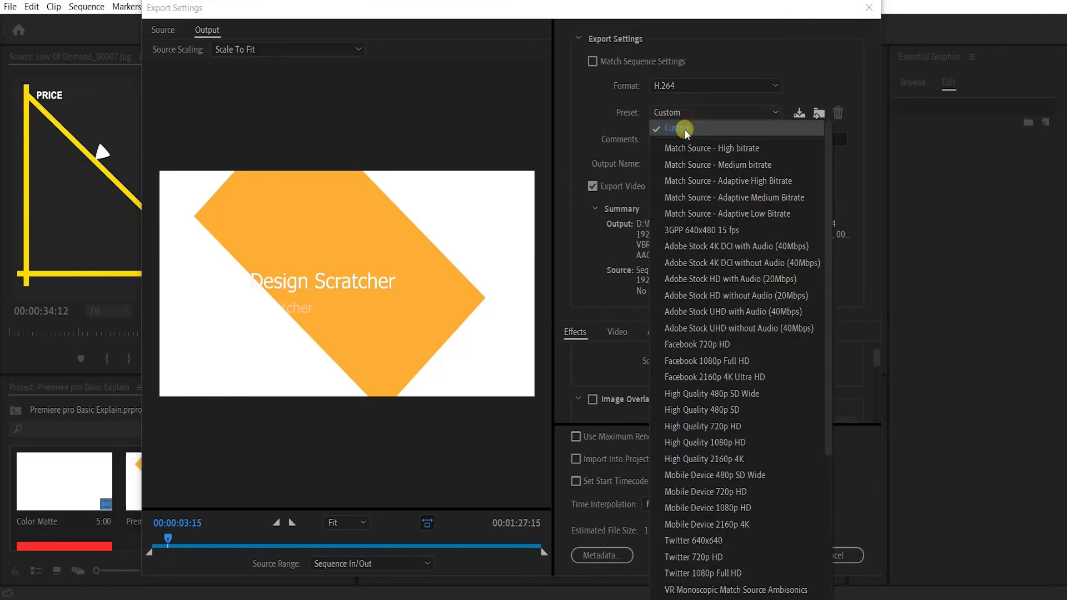
pyautogui.click(711, 141)
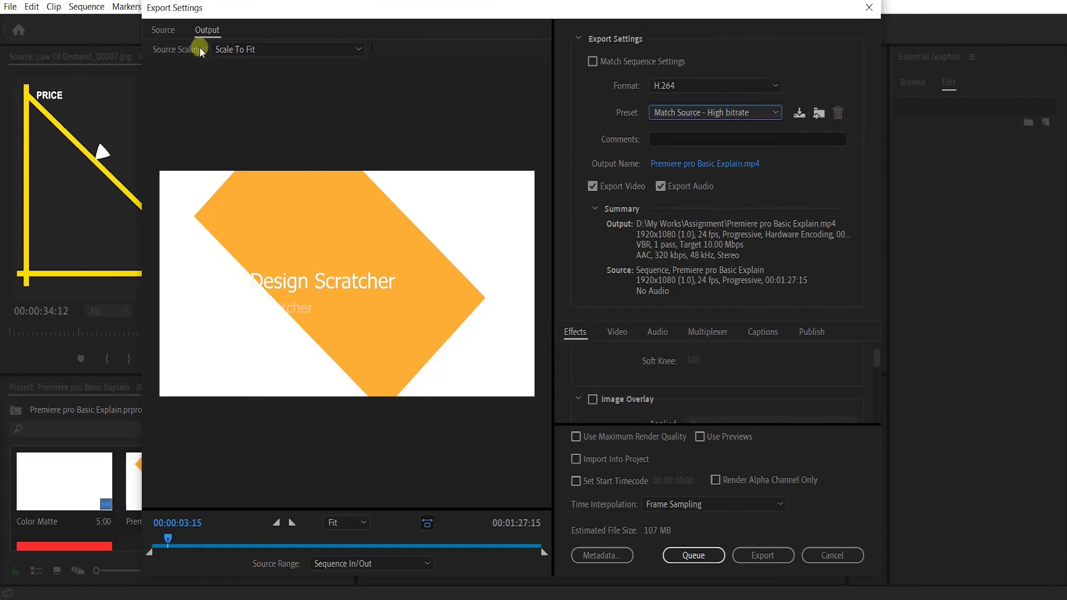
# Try the Scale To Fill and Stretch To Fill source scaling options and return the scaling to Scale To Fit.
pyautogui.click(238, 48)
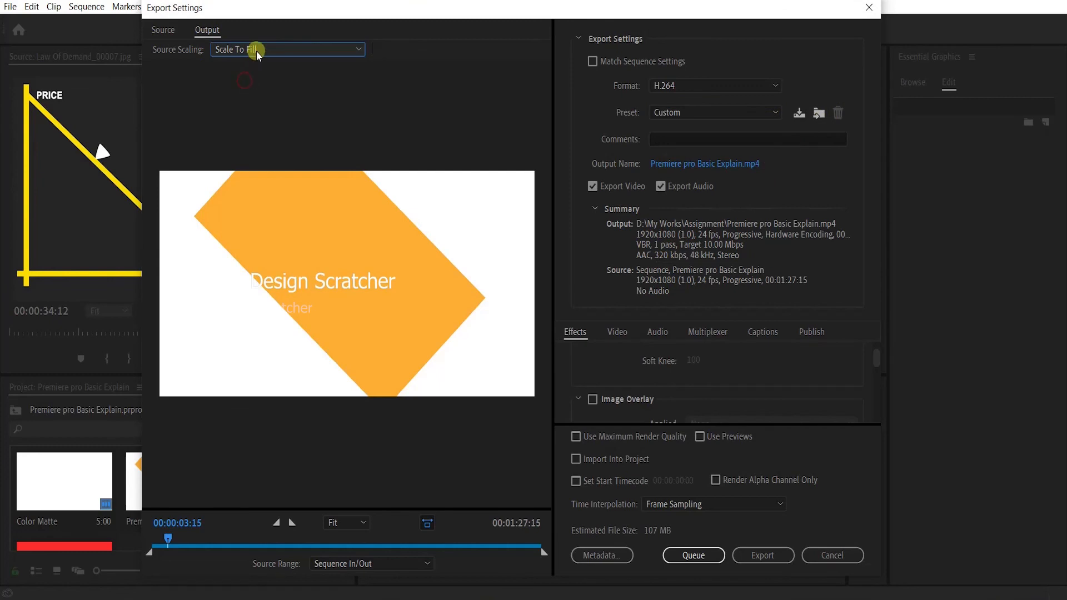
pyautogui.click(256, 51)
pyautogui.click(252, 99)
pyautogui.click(255, 52)
pyautogui.click(253, 64)
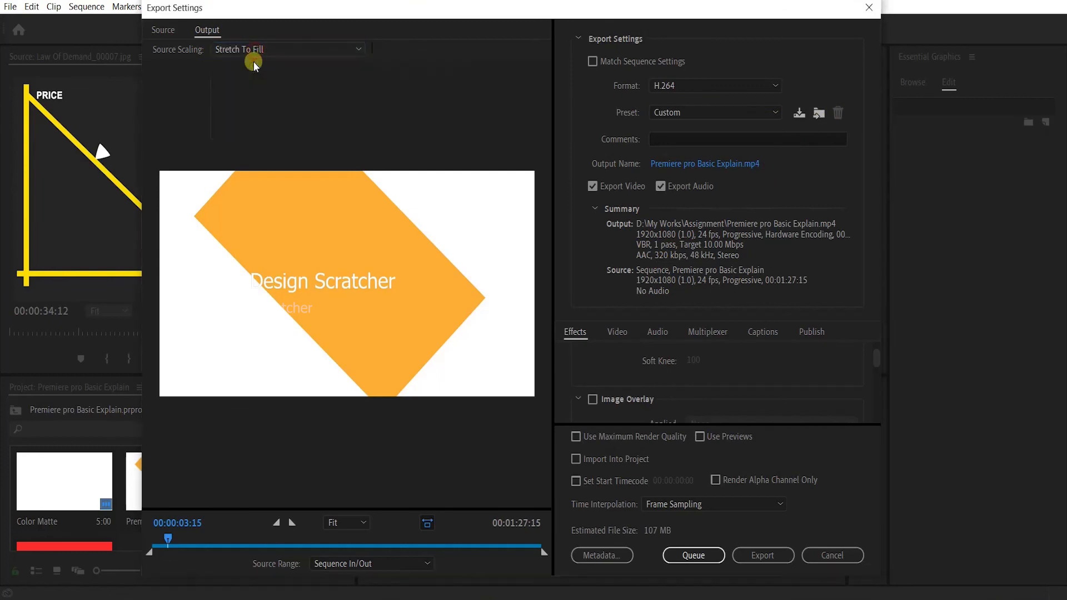
# Try cropping the source frame by 321 px at its left and 270 px at its top, turn cropping off and return to the output preview.
pyautogui.click(162, 29)
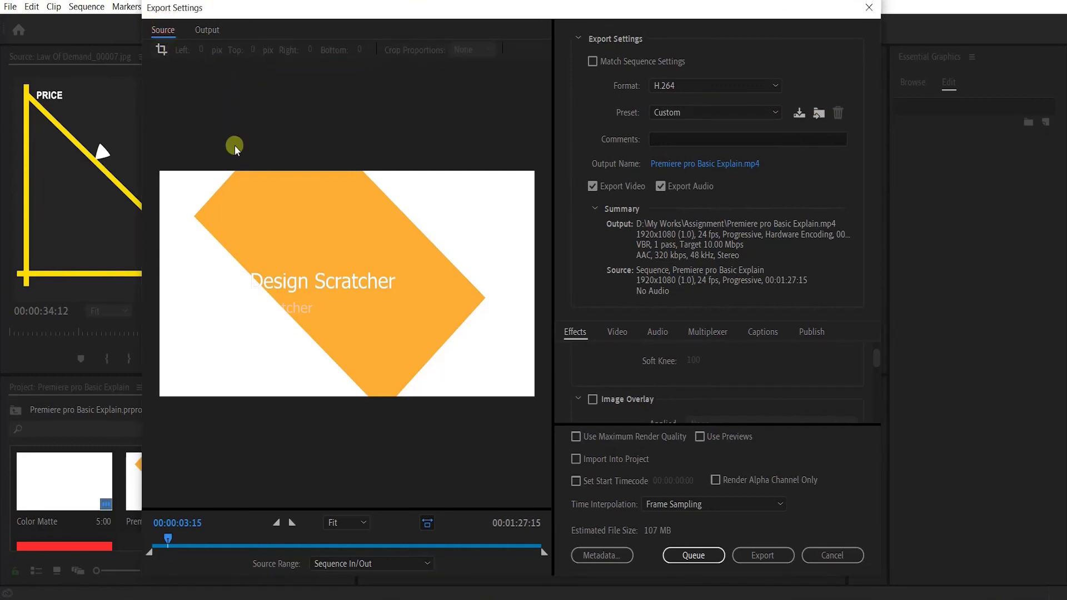
pyautogui.click(161, 52)
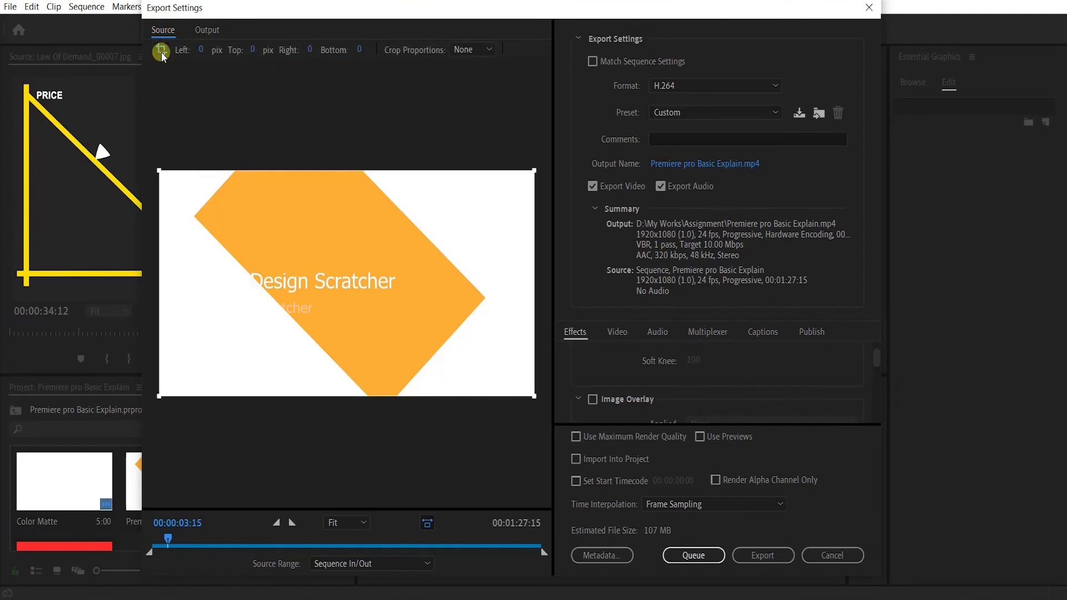
pyautogui.moveTo(160, 171); pyautogui.dragTo(221, 226)
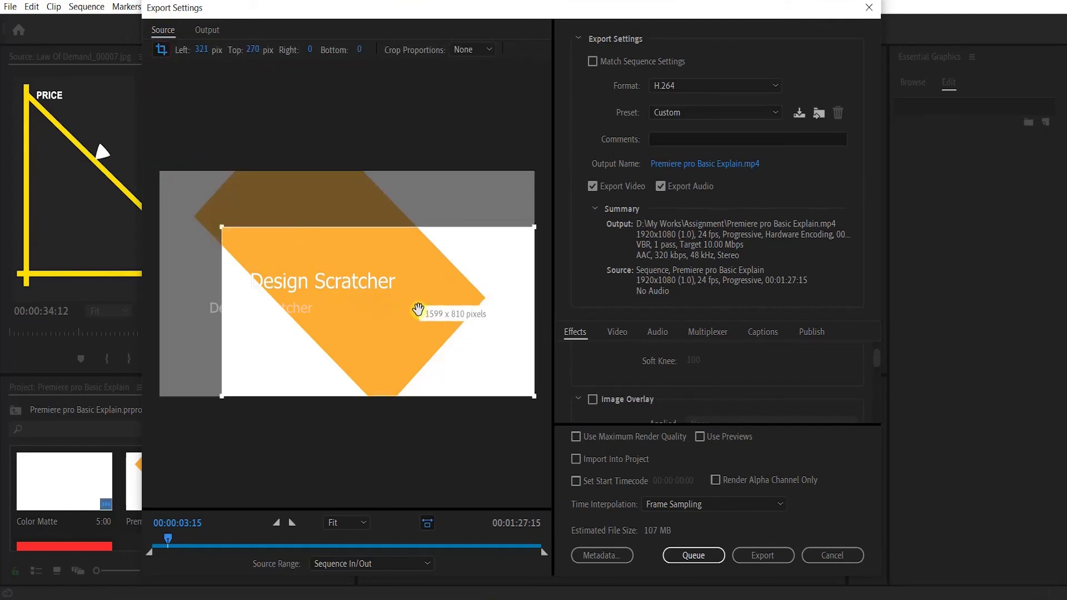
pyautogui.click(162, 46)
pyautogui.click(207, 30)
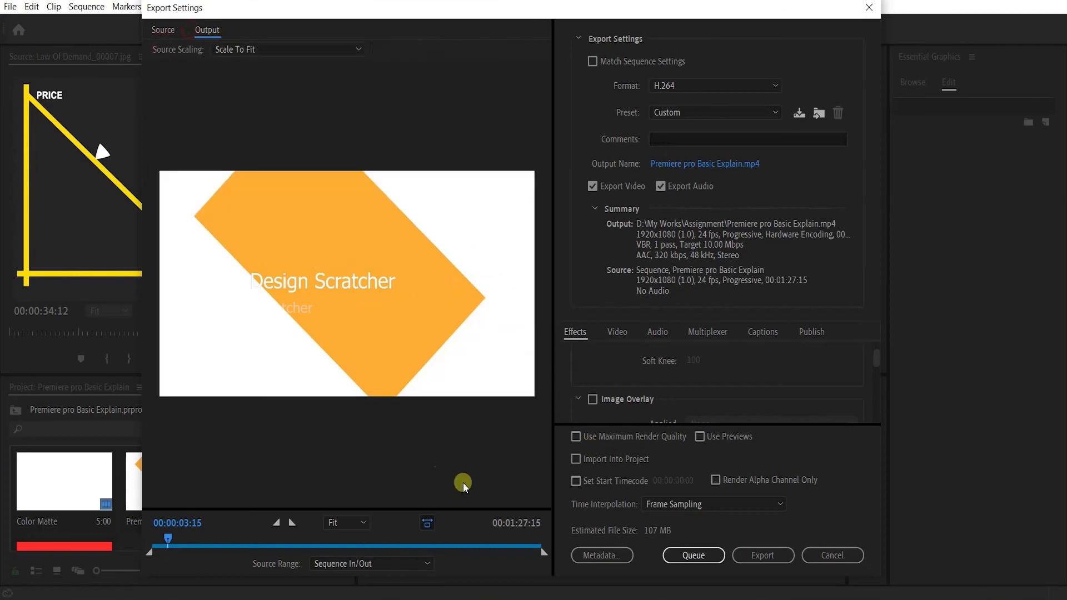
# Review the source range choices, keeping Sequence In/Out, and zoom the export preview to 100% and back to Fit.
pyautogui.click(367, 564)
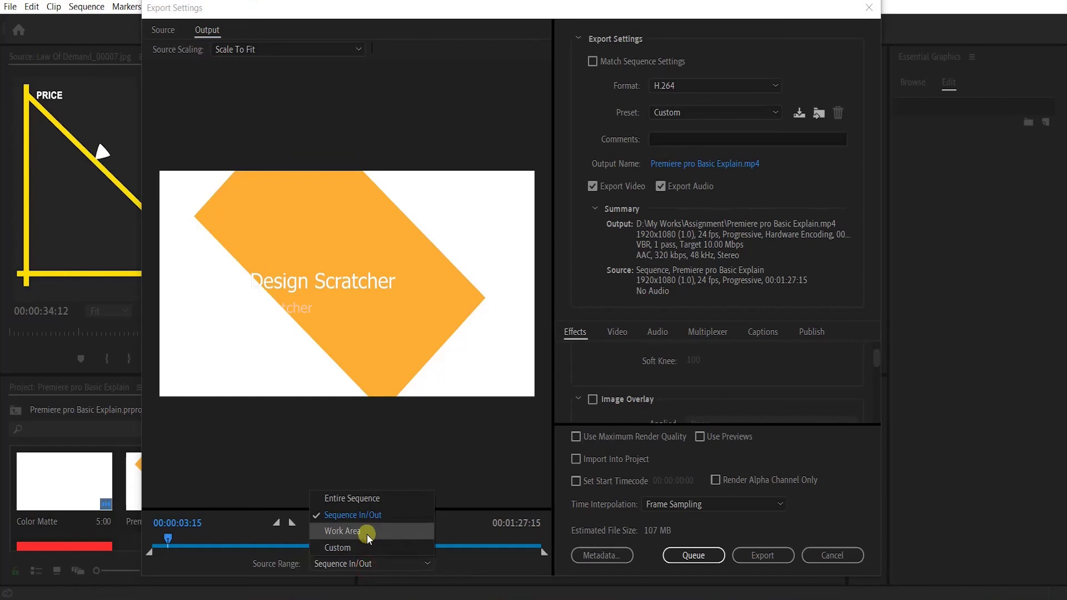
pyautogui.click(364, 563)
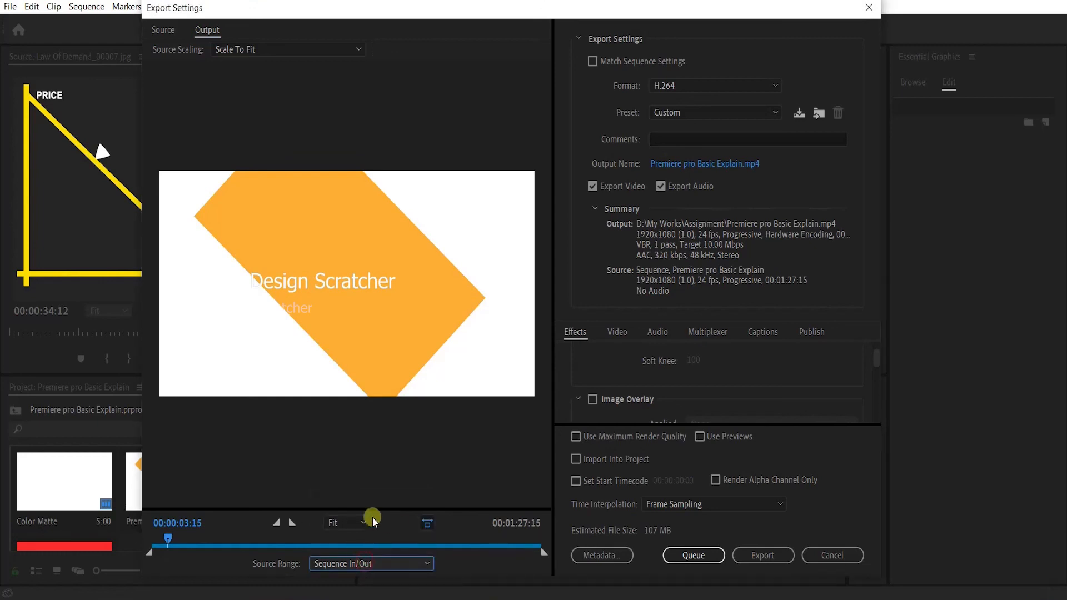
pyautogui.click(351, 521)
pyautogui.click(350, 443)
pyautogui.click(335, 520)
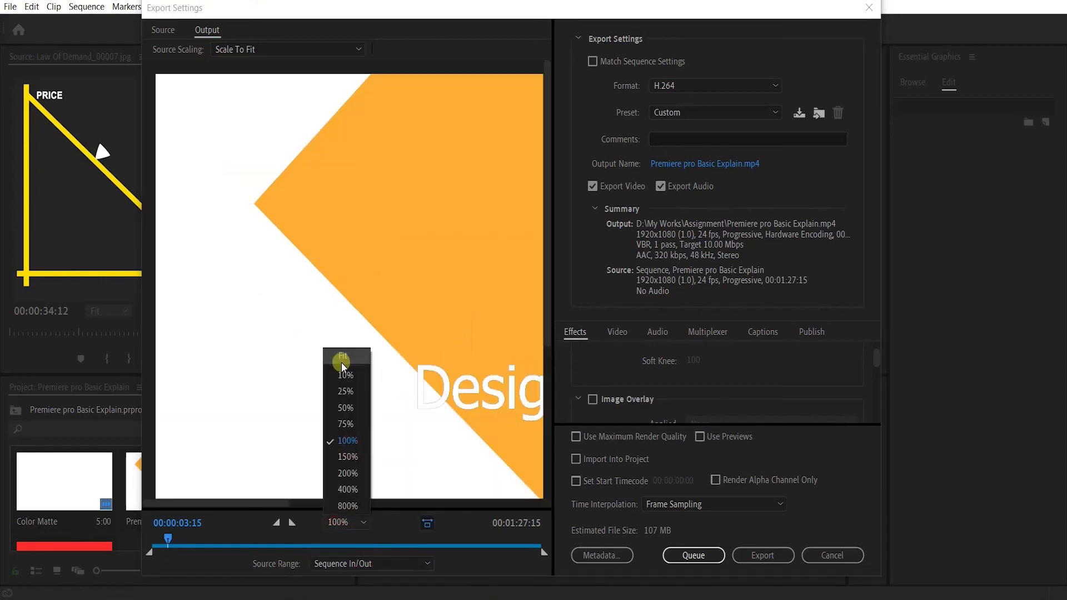
pyautogui.click(341, 359)
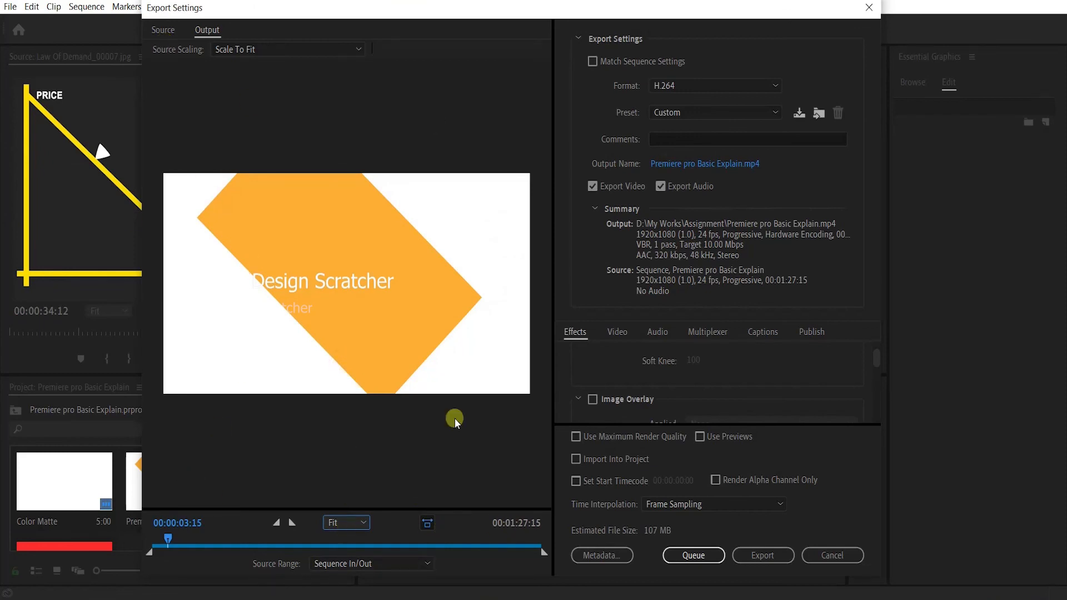
# Examine the Effects options, video encoding settings and audio format and bitrate settings, and cancel the export.
pyautogui.scroll(5, 667, 388)
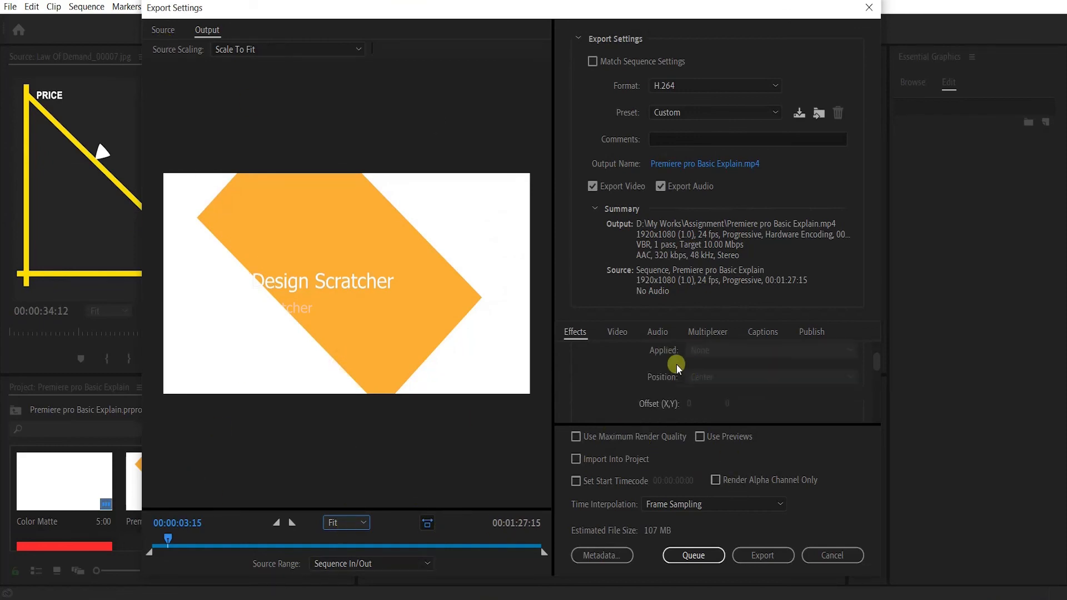
pyautogui.click(616, 332)
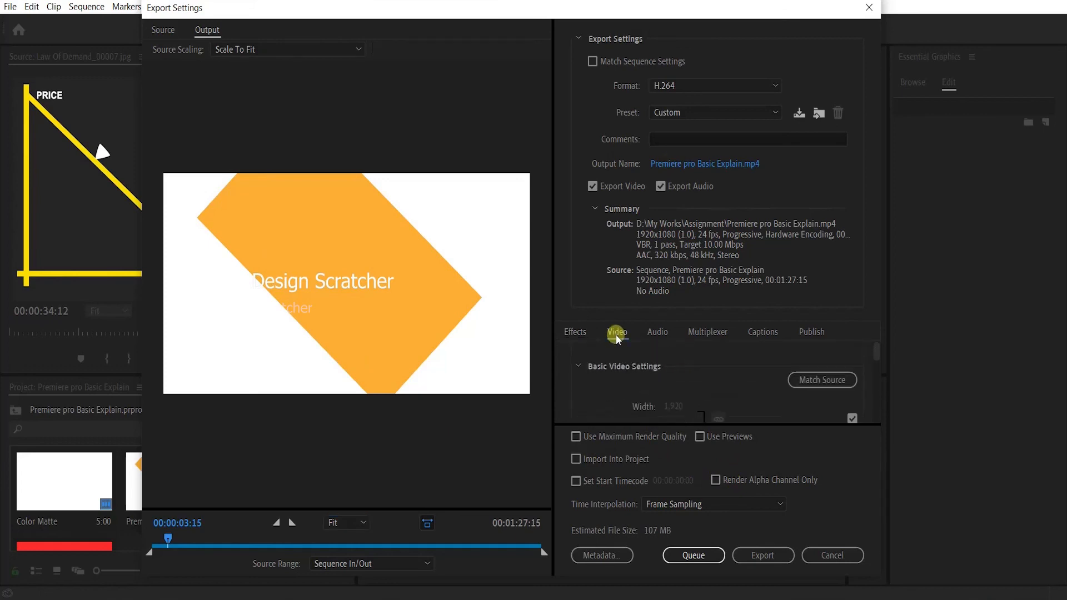
pyautogui.scroll(-5, 689, 375)
pyautogui.scroll(-4, 718, 370)
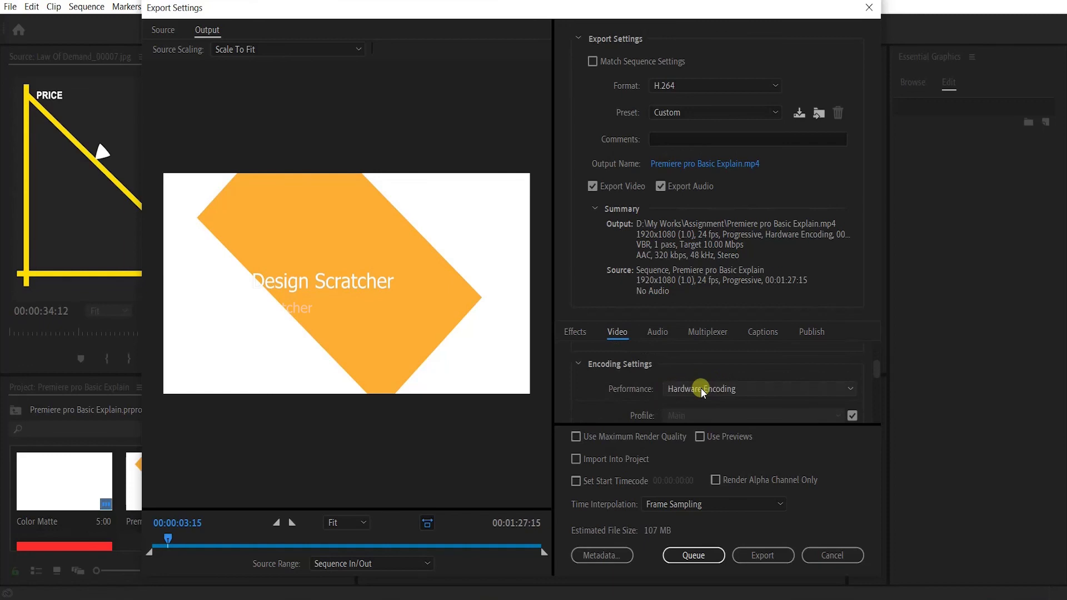
pyautogui.scroll(-5, 639, 381)
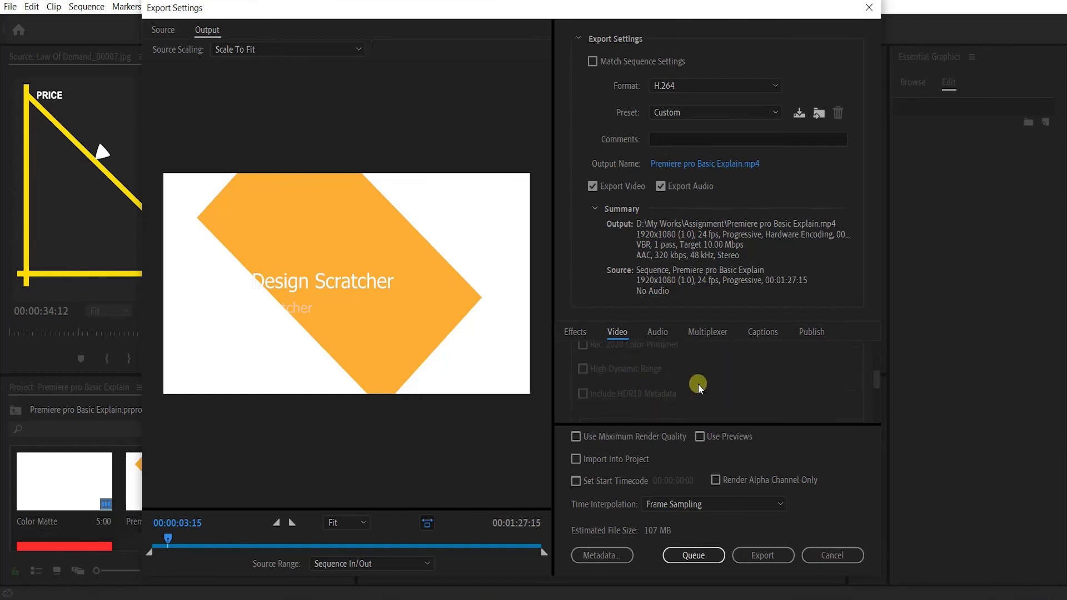
pyautogui.scroll(-3, 697, 384)
pyautogui.click(668, 336)
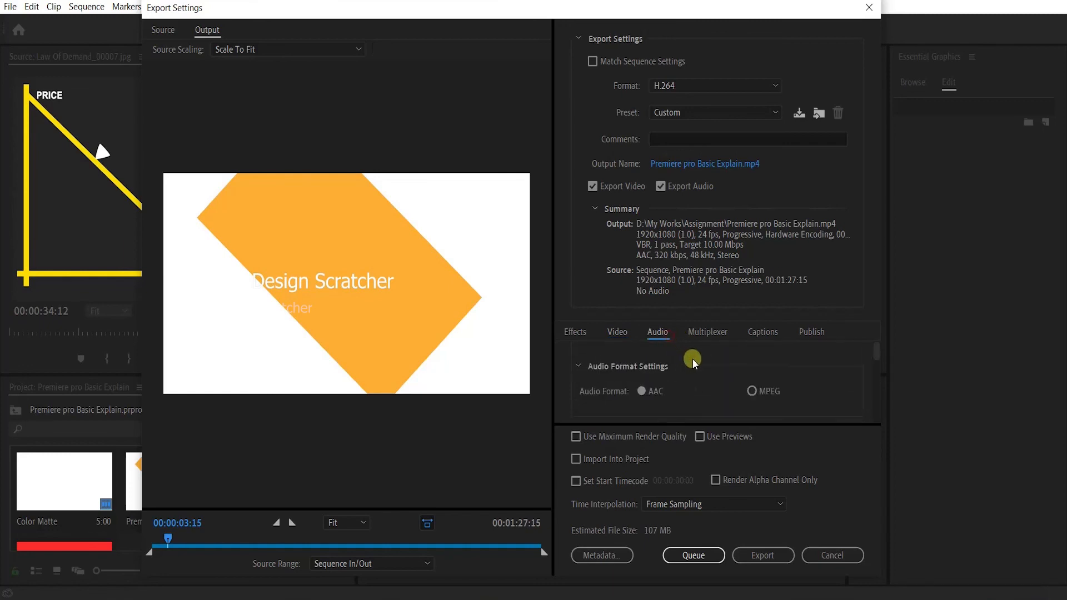
pyautogui.scroll(-5, 735, 379)
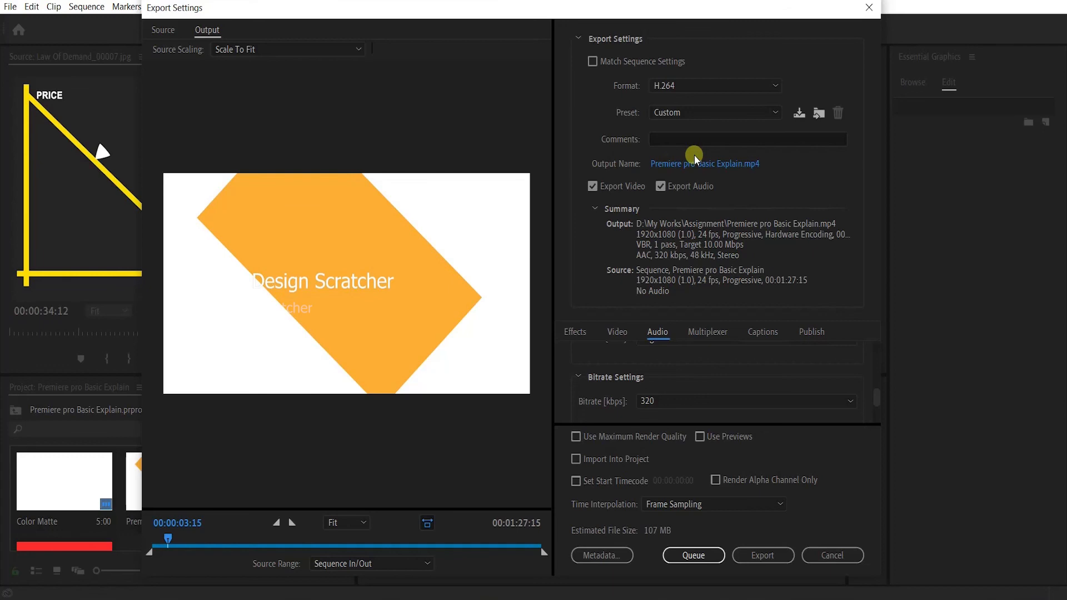
pyautogui.click(818, 556)
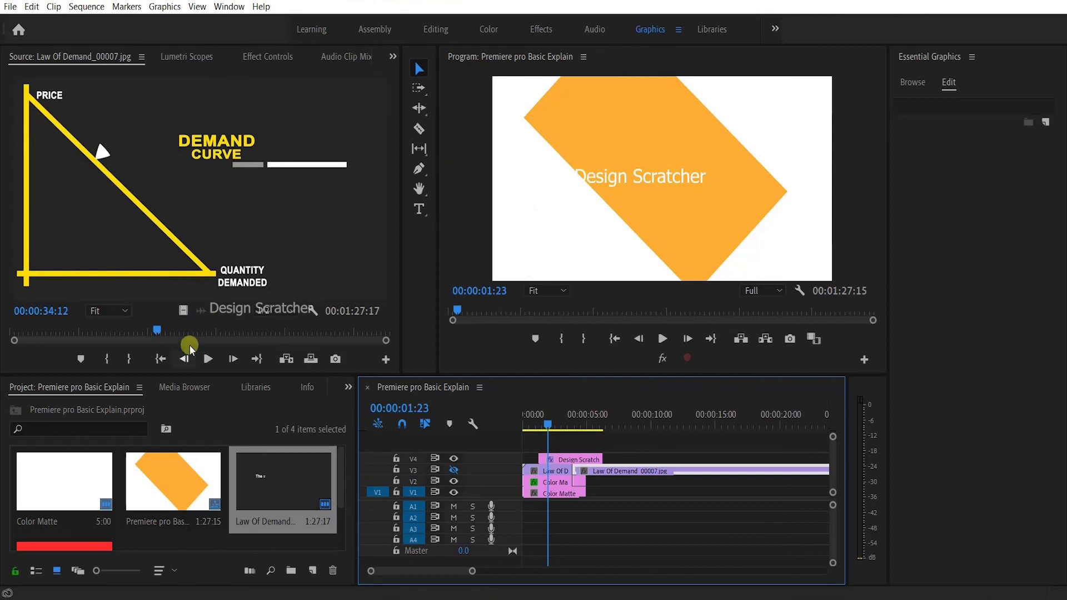
# Switch to File Explorer and open the Premiere pro Basic Explain project from D:\My Works\Youtube\Design Scratcher\Videos\Premiere pro Basic Explain.
pyautogui.click(142, 599)
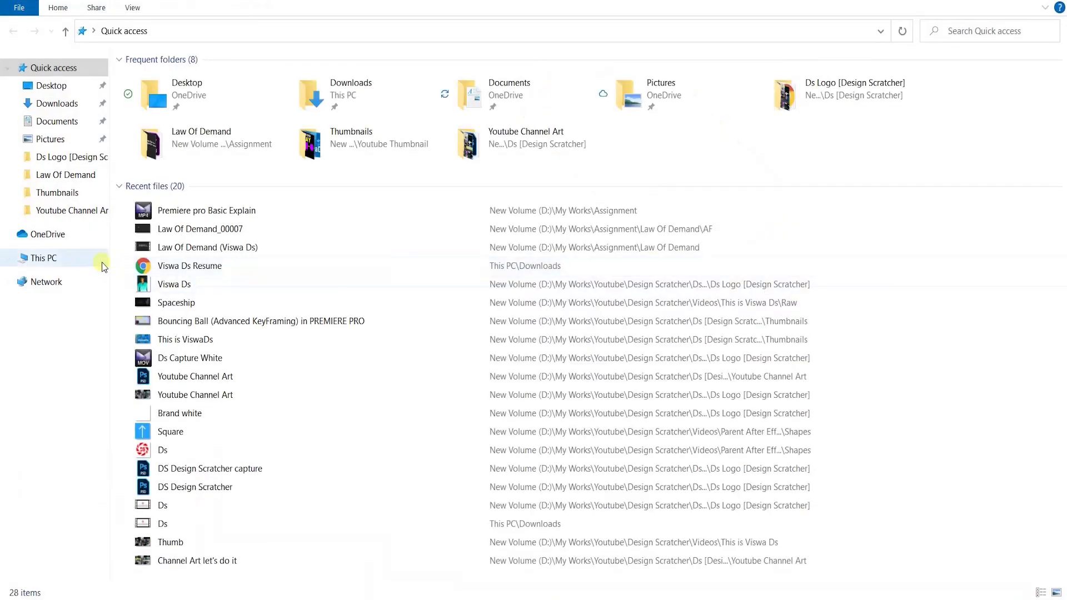
pyautogui.click(102, 258)
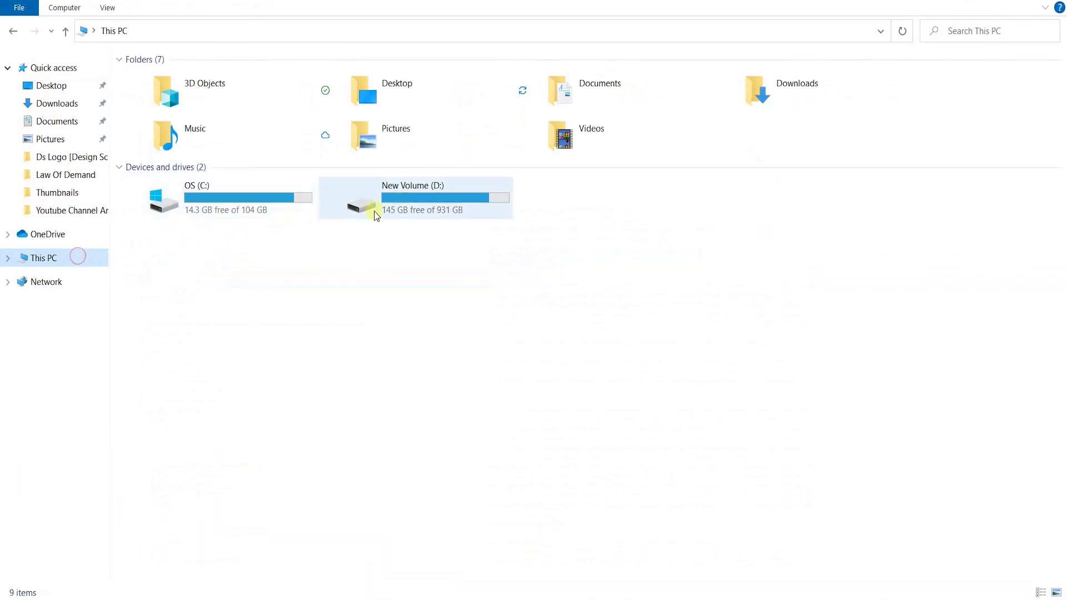
pyautogui.click(400, 206)
pyautogui.doubleClick(400, 206)
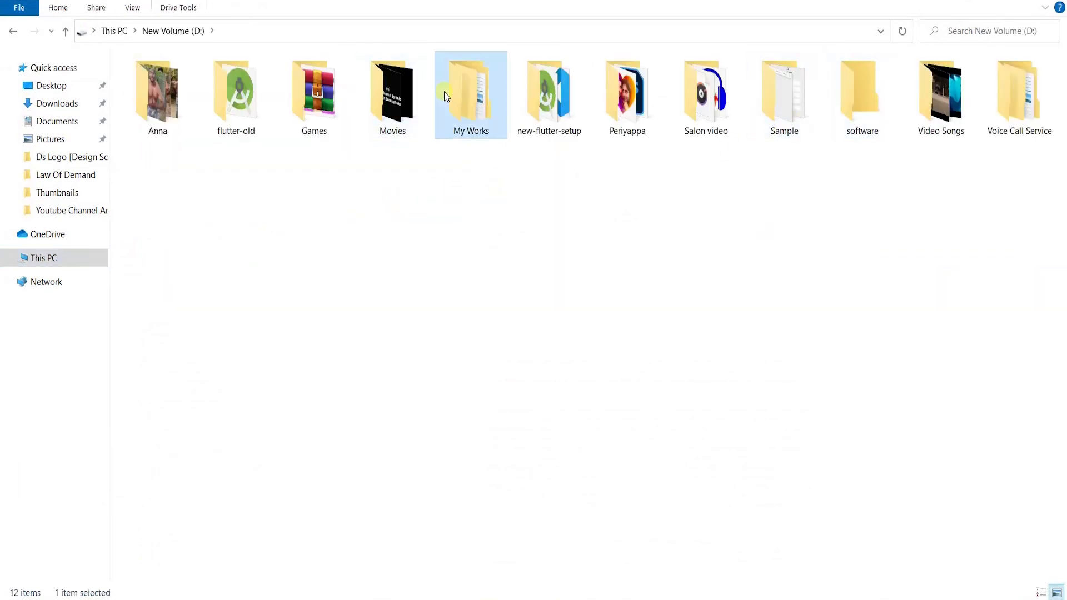
pyautogui.doubleClick(445, 92)
pyautogui.doubleClick(234, 189)
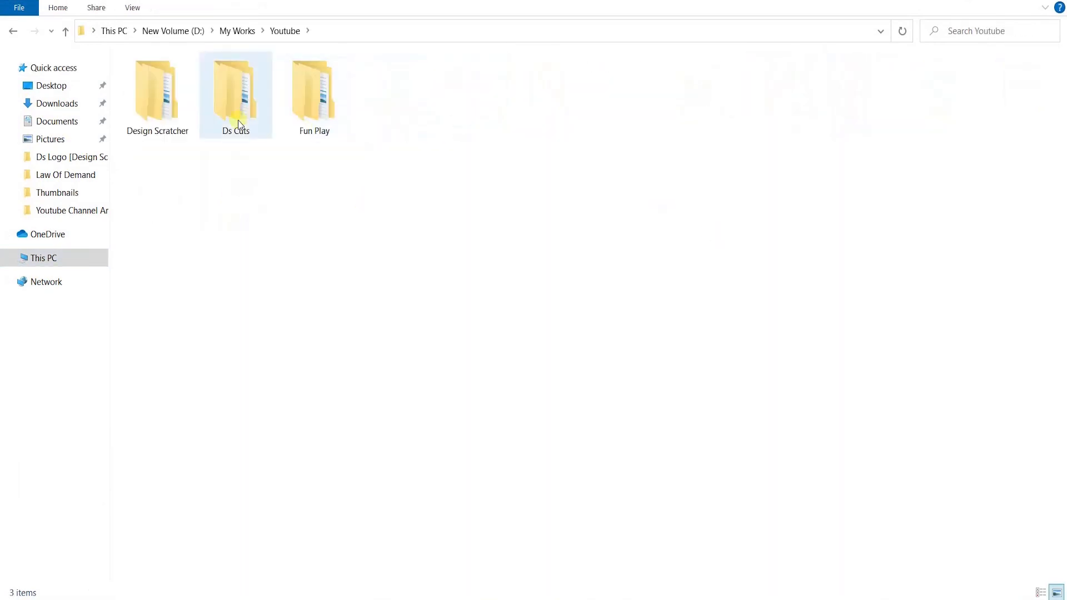
pyautogui.doubleClick(164, 113)
pyautogui.doubleClick(238, 109)
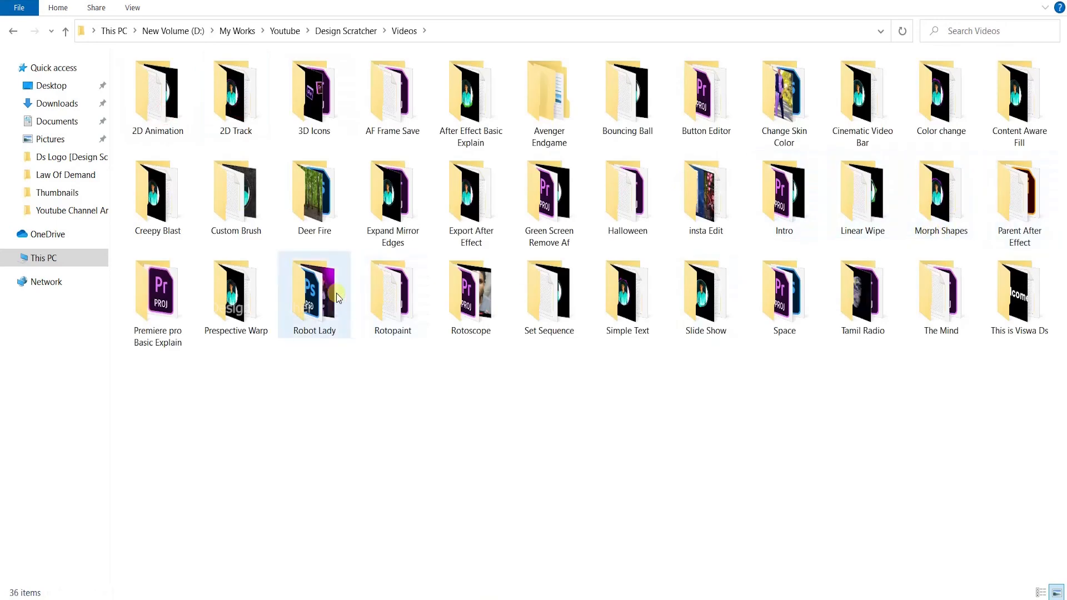
pyautogui.click(179, 319)
pyautogui.doubleClick(179, 319)
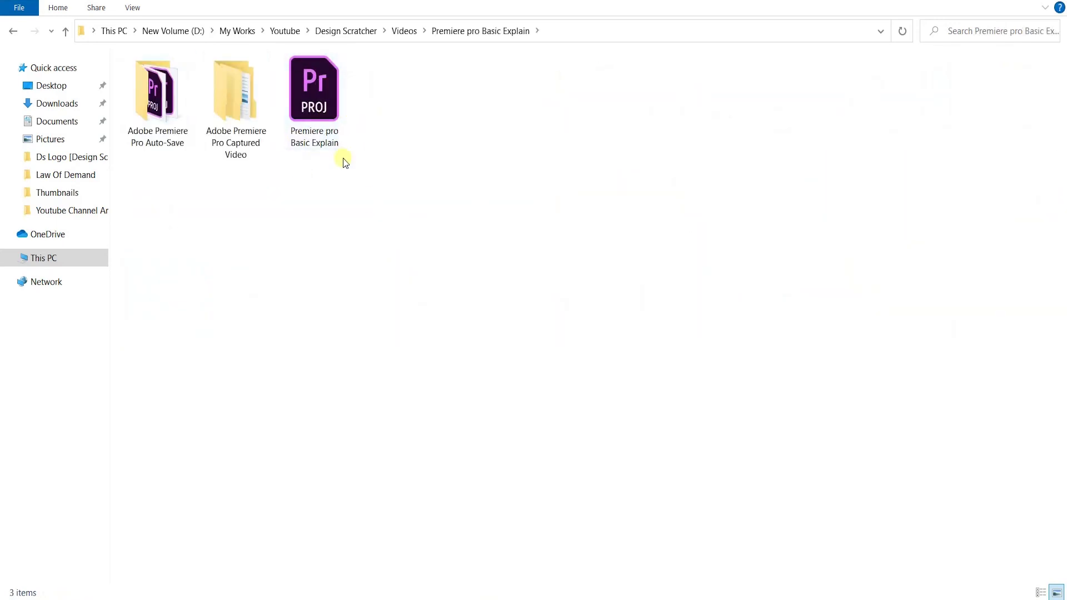
pyautogui.doubleClick(316, 110)
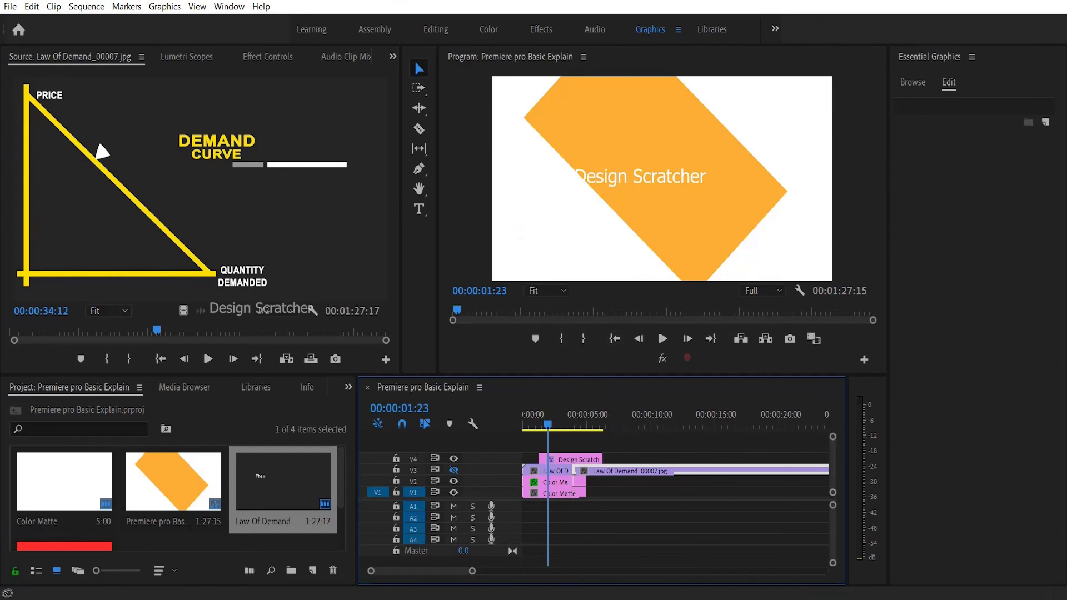
pyautogui.click(894, 599)
pyautogui.click(889, 586)
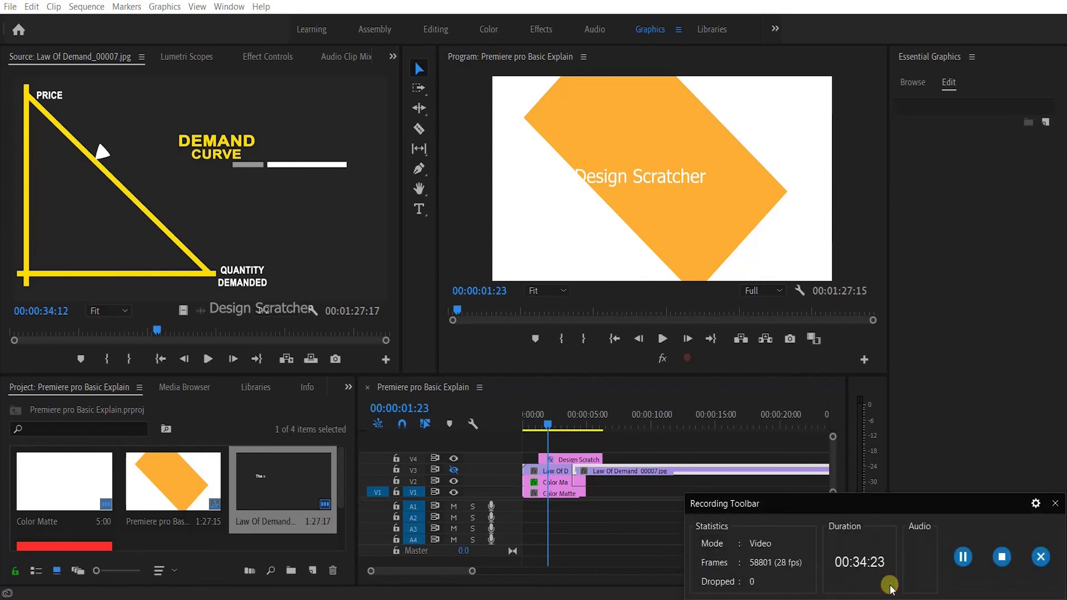